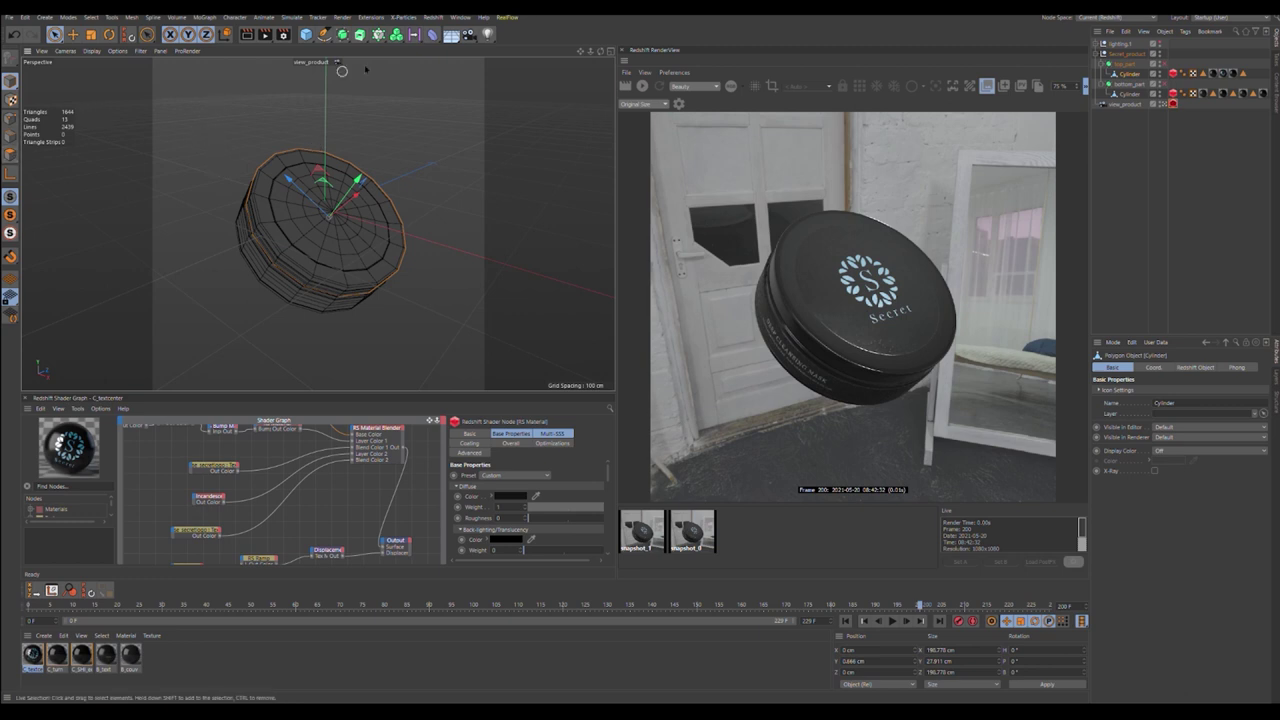
Step: Hide the Secret product and add a cylinder of about 99.7 cm radius and 37.2 cm height with 16 rotation segments
{"action": "double_click", "coordinate": [1160, 52]}
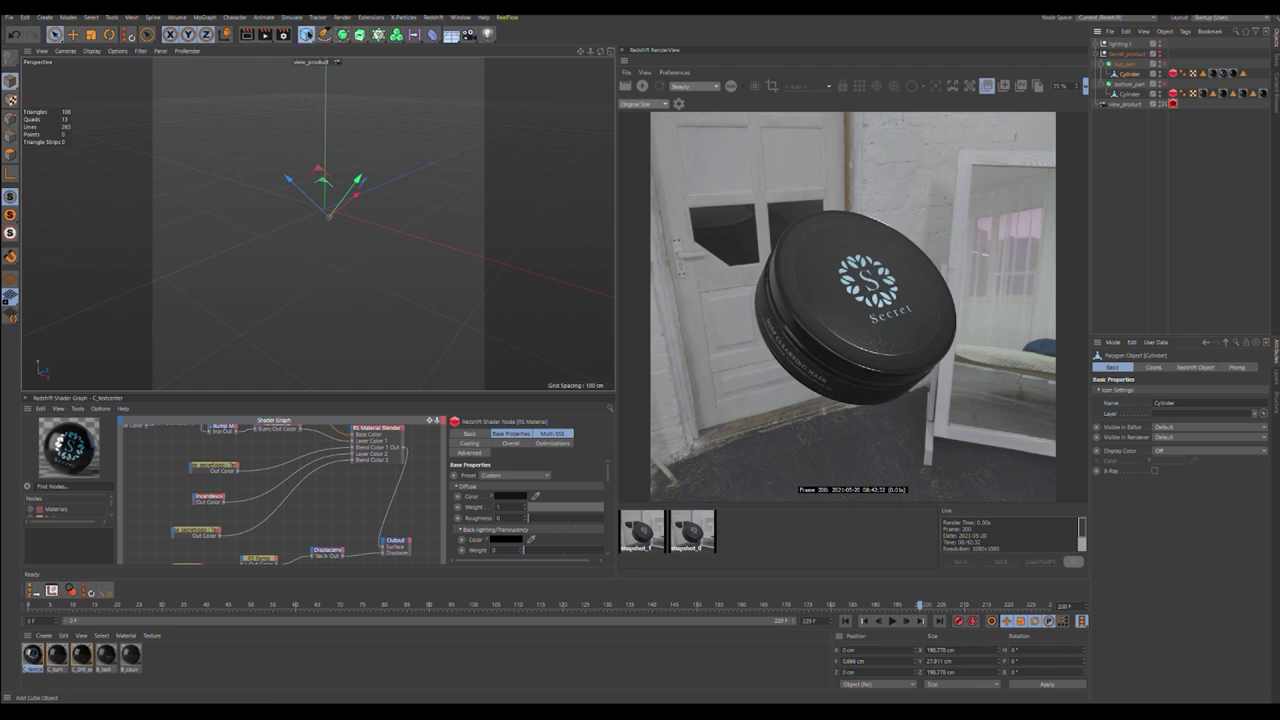
{"action": "left_click", "coordinate": [484, 54]}
{"action": "left_click_drag", "start_coordinate": [323, 128], "coordinate": [401, 215]}
{"action": "left_click_drag", "start_coordinate": [328, 201], "coordinate": [326, 194]}
{"action": "left_click_drag", "start_coordinate": [1174, 416], "coordinate": [1114, 416]}
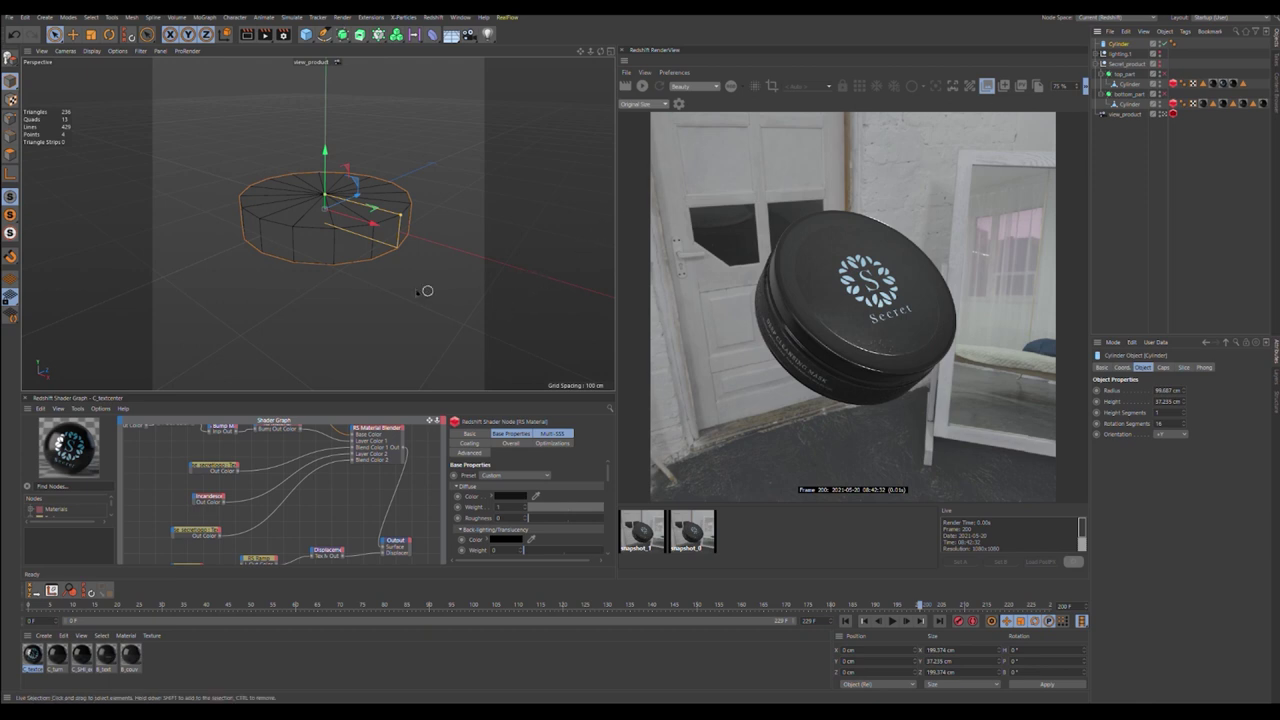
Step: Make the cylinder editable and cut two edge loops around its side, the lower one at about 32.5% offset
{"action": "key", "text": "c"}
{"action": "left_click", "coordinate": [11, 136]}
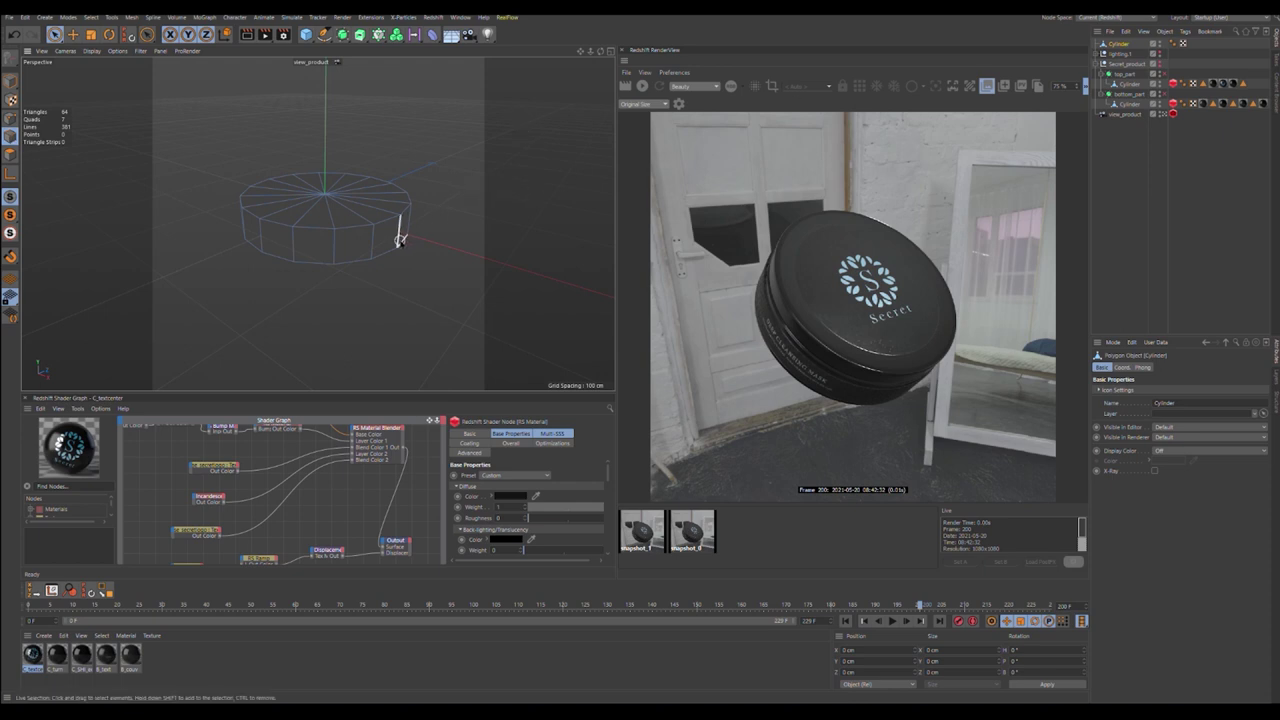
{"action": "key", "text": "k"}
{"action": "key", "text": "l"}
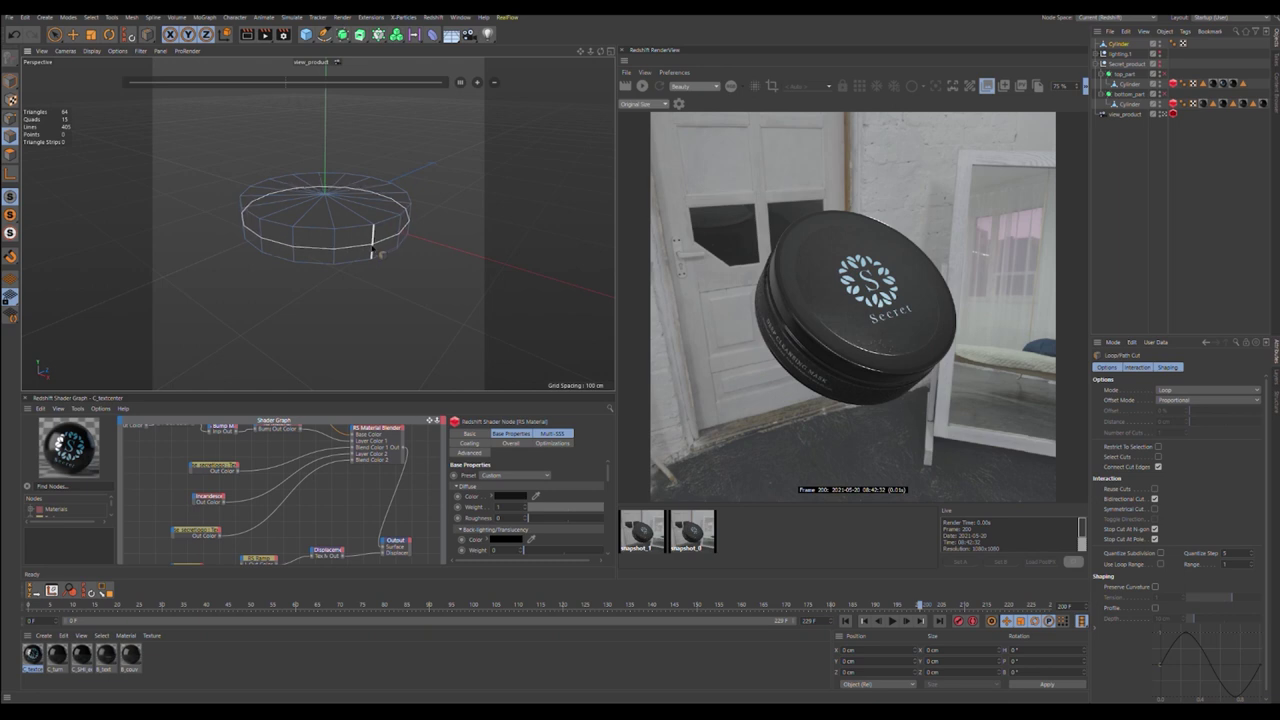
{"action": "left_click", "coordinate": [372, 250]}
{"action": "left_click", "coordinate": [375, 251]}
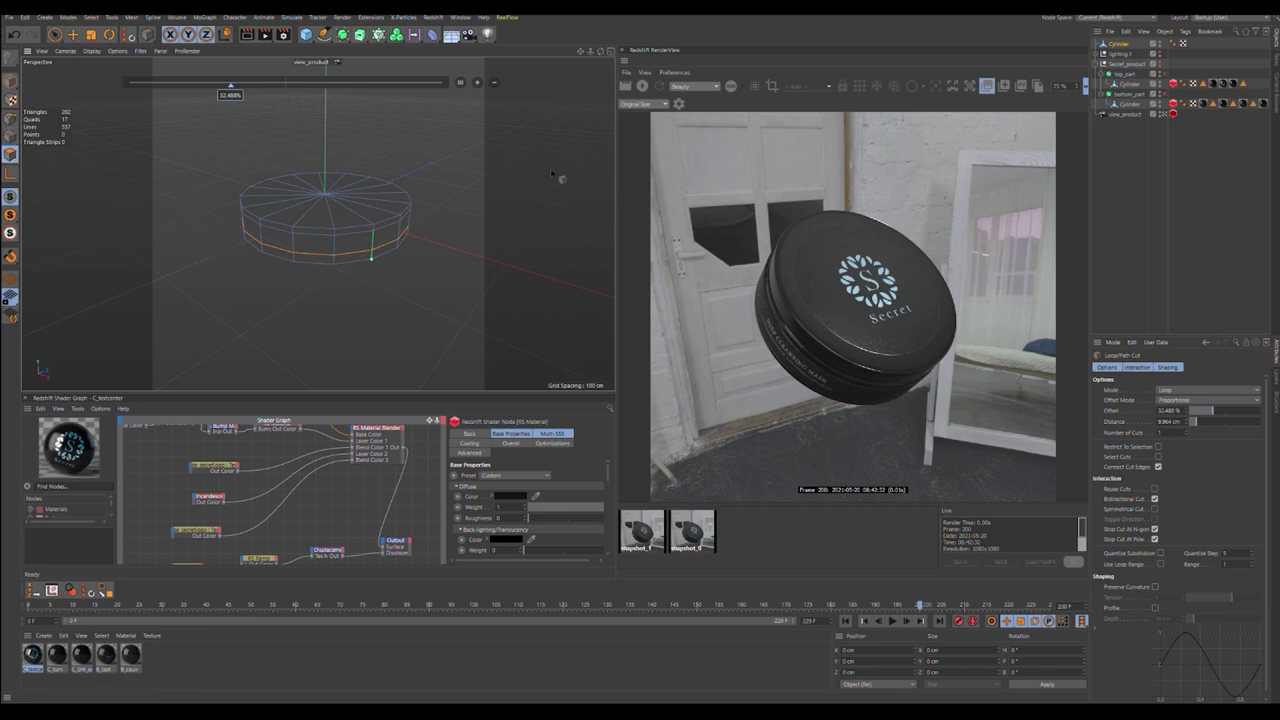
Step: Loop-select the middle band of side polygons and extrude it inward to about 179.6 cm across
{"action": "key", "text": "u"}
{"action": "key", "text": "l"}
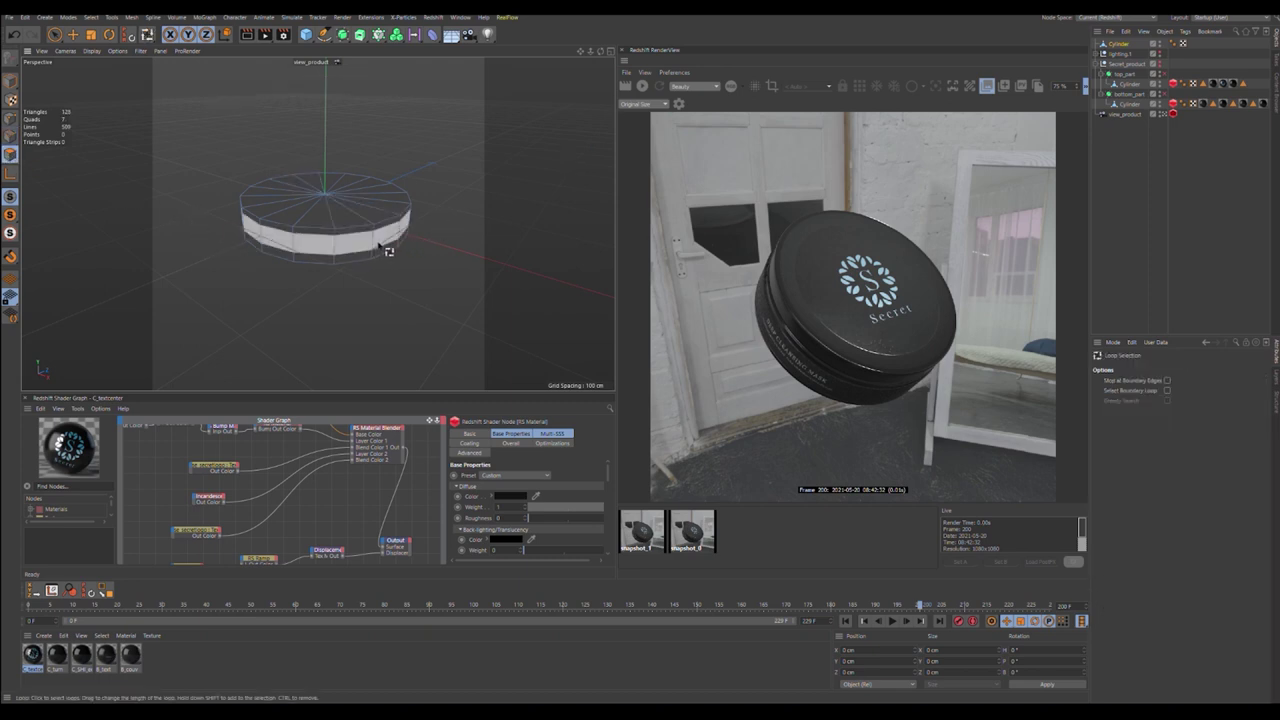
{"action": "left_click", "coordinate": [372, 246]}
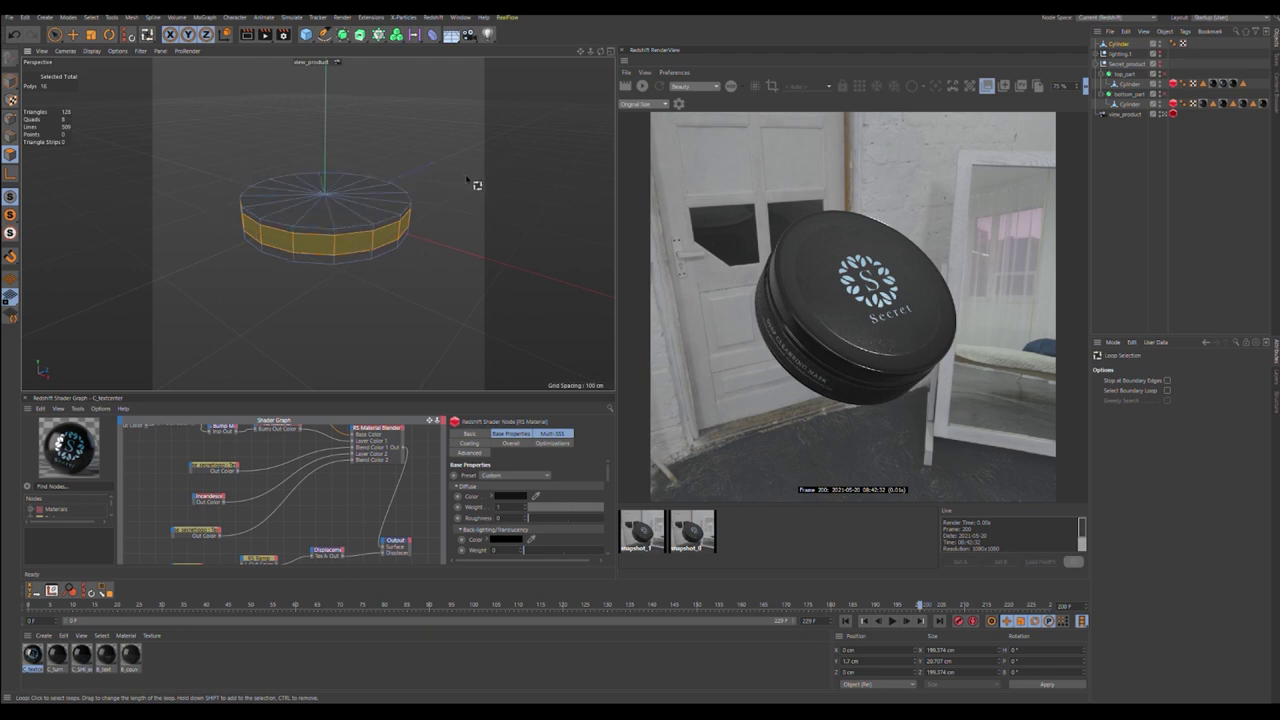
{"action": "key", "text": "d"}
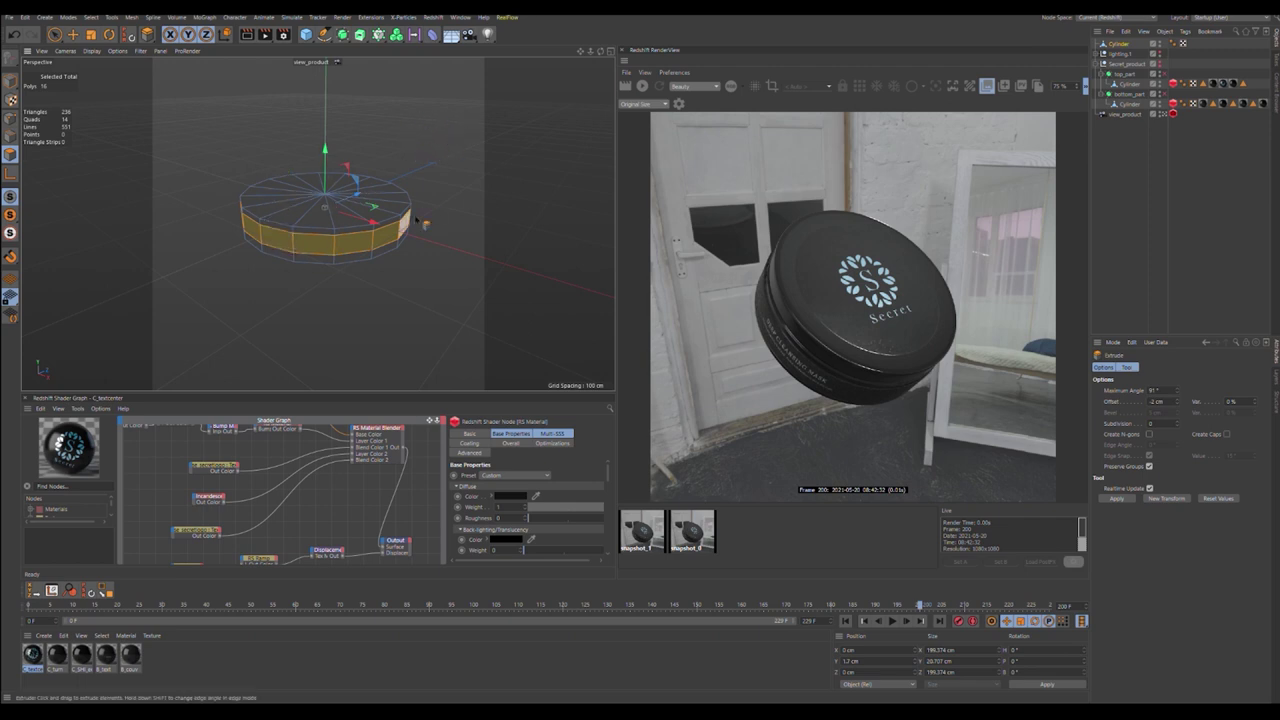
{"action": "left_click_drag", "start_coordinate": [461, 113], "coordinate": [418, 135]}
Step: Place the grooved cylinder under a Subdivision Surface
{"action": "left_click", "coordinate": [307, 35]}
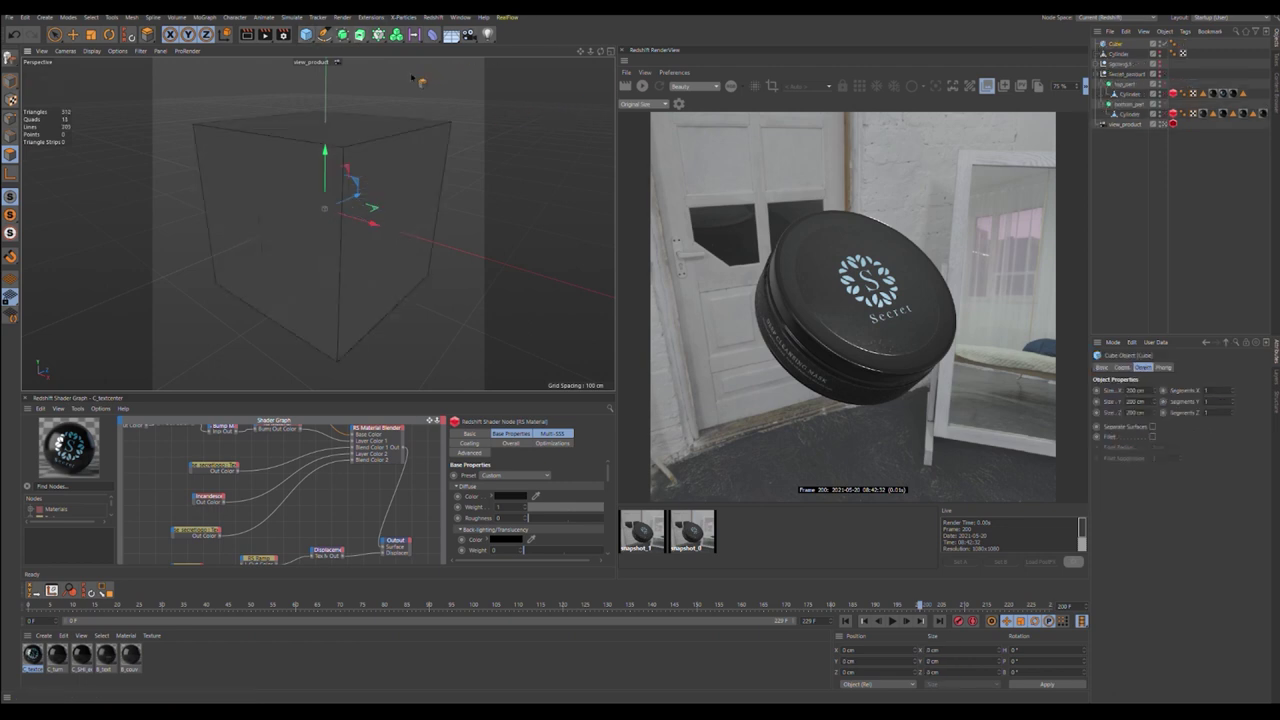
{"action": "key", "text": "Delete"}
{"action": "left_click", "coordinate": [1120, 44]}
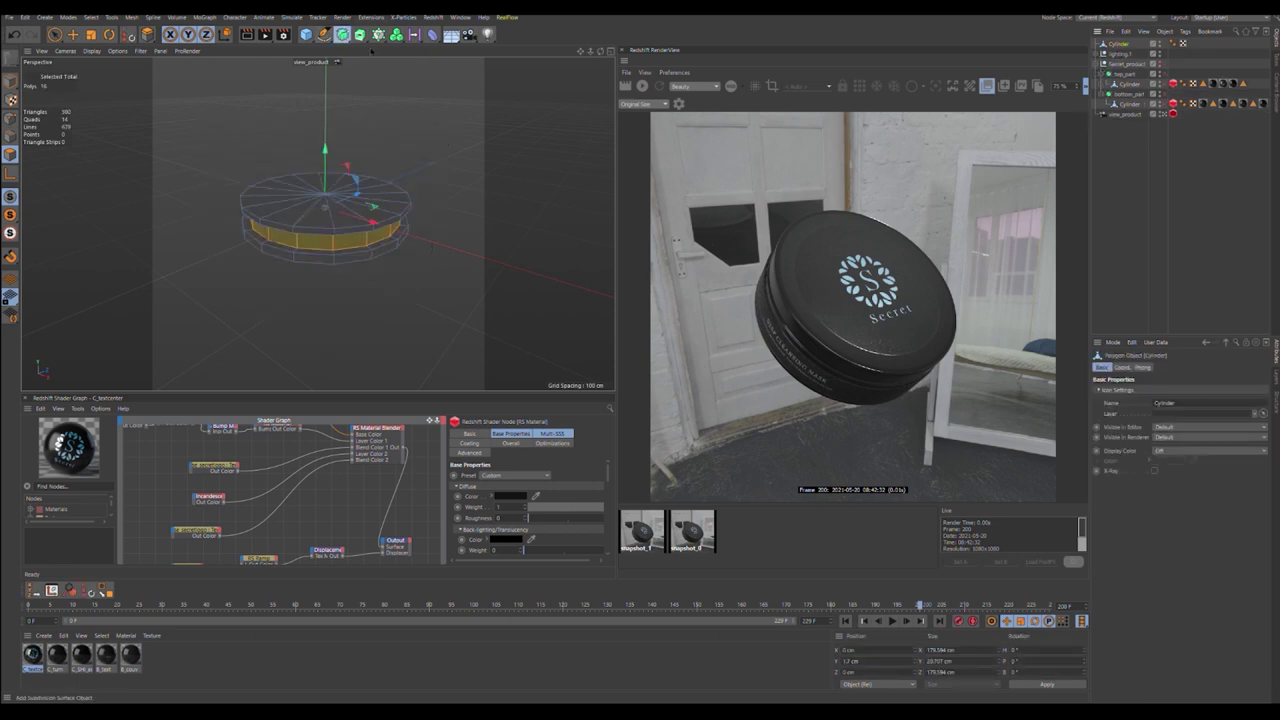
{"action": "left_click", "coordinate": [342, 34], "text": "alt"}
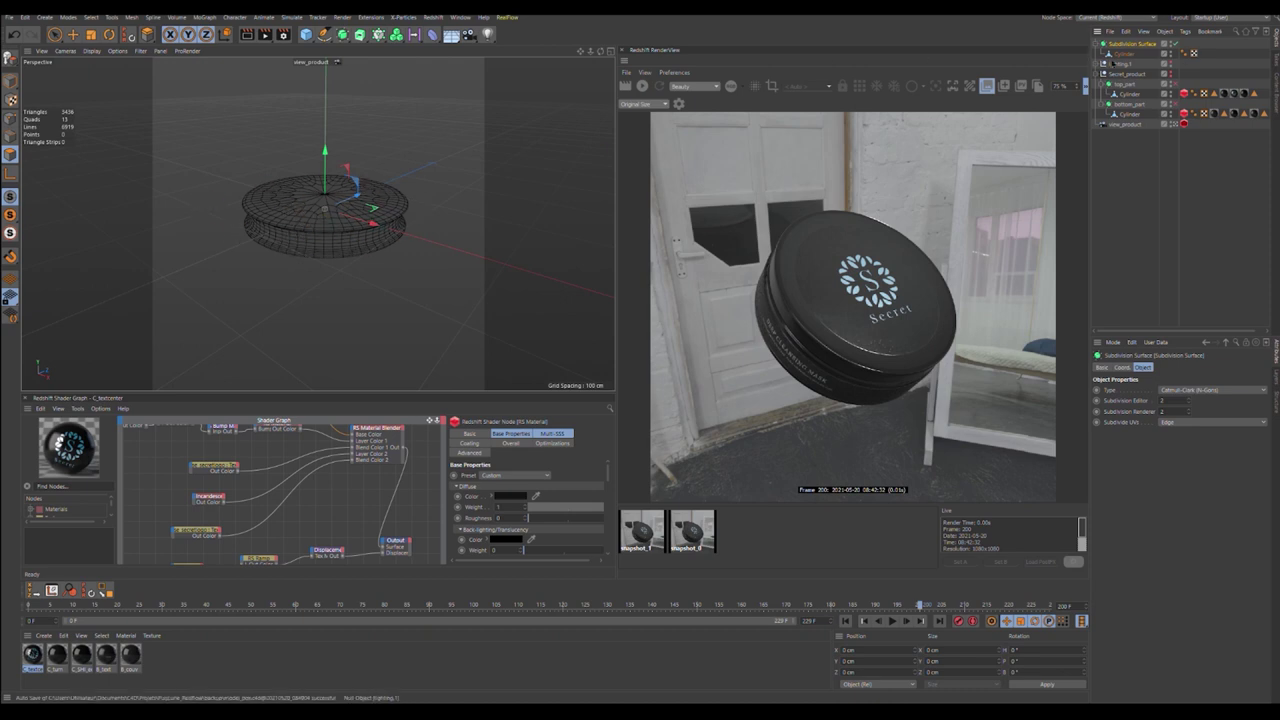
Step: Add loop cuts to the cylinder's top cap with the number of cuts set to 4
{"action": "left_click", "coordinate": [1123, 53]}
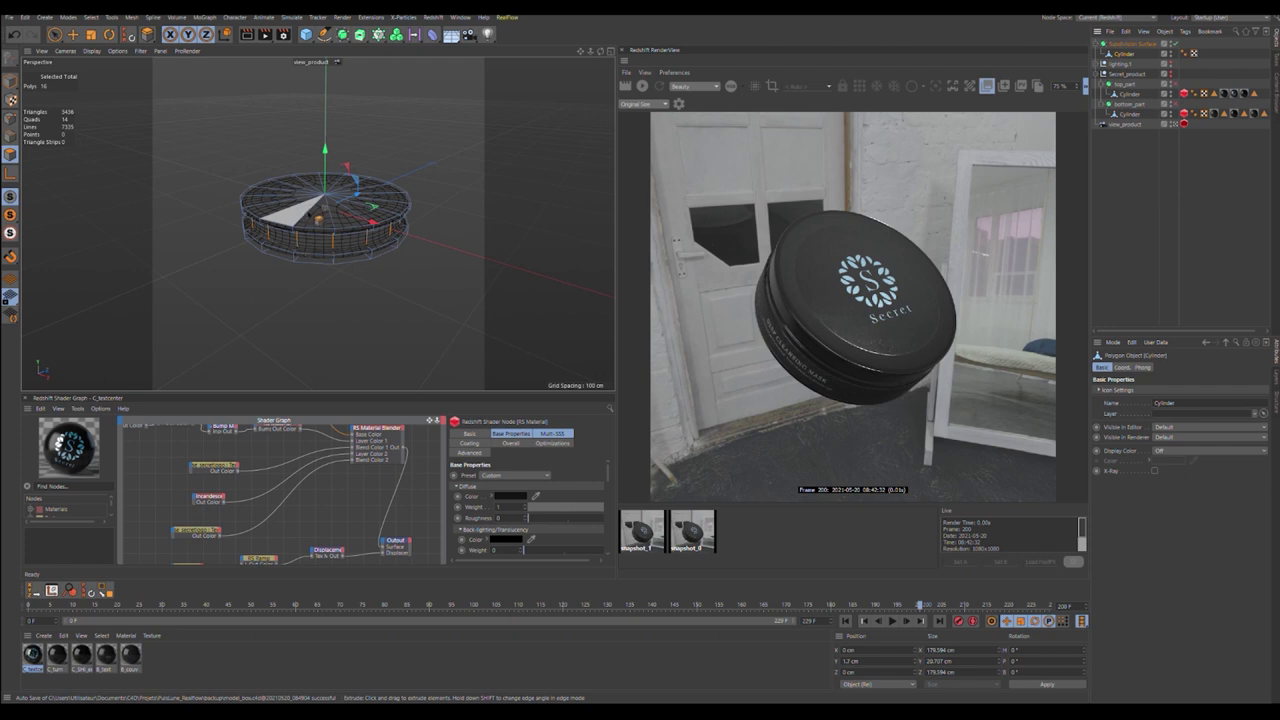
{"action": "key", "text": "k"}
{"action": "key", "text": "l"}
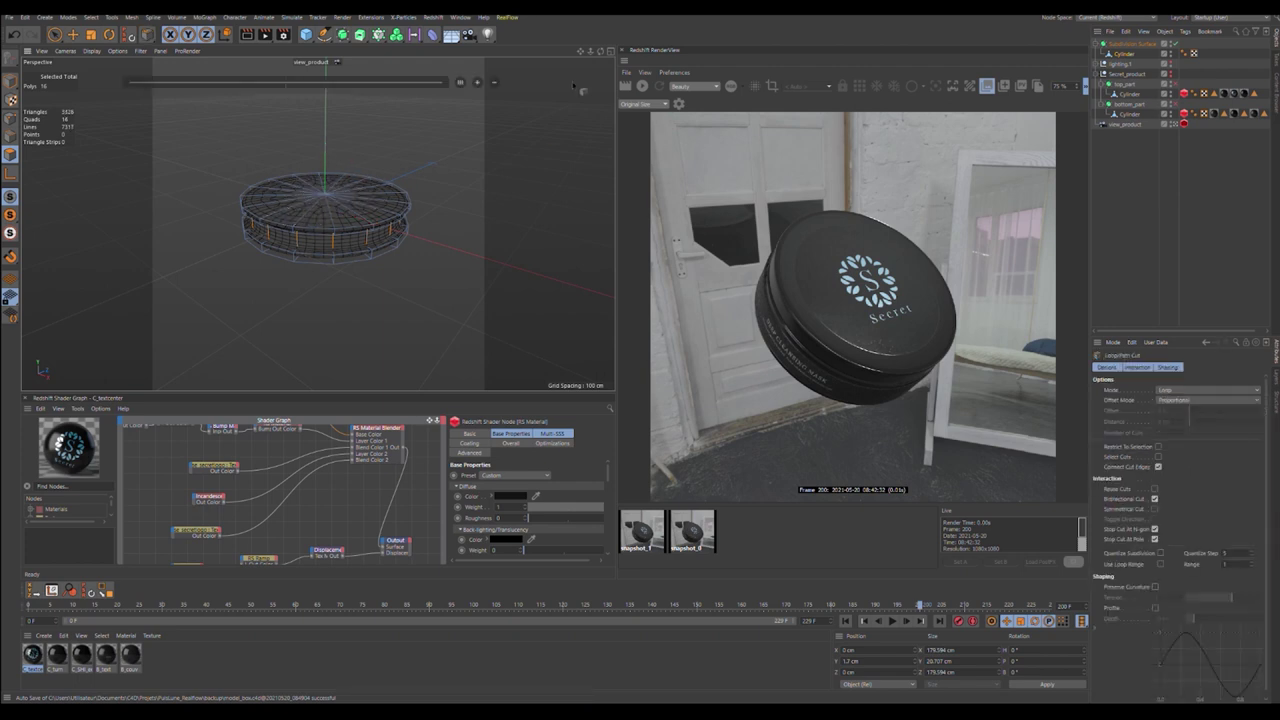
{"action": "left_click_drag", "start_coordinate": [591, 52], "coordinate": [625, 52]}
{"action": "left_click", "coordinate": [362, 182]}
{"action": "left_click", "coordinate": [362, 180]}
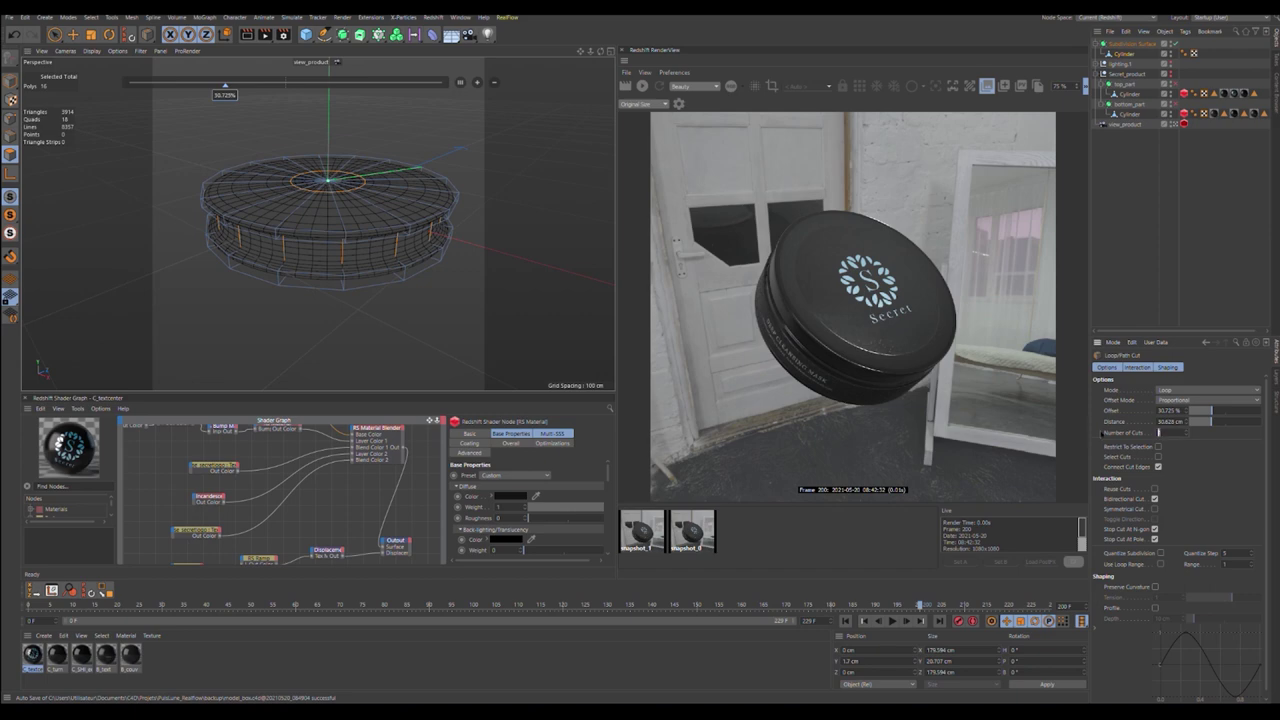
{"action": "type", "text": "4"}
{"action": "key", "text": "Return"}
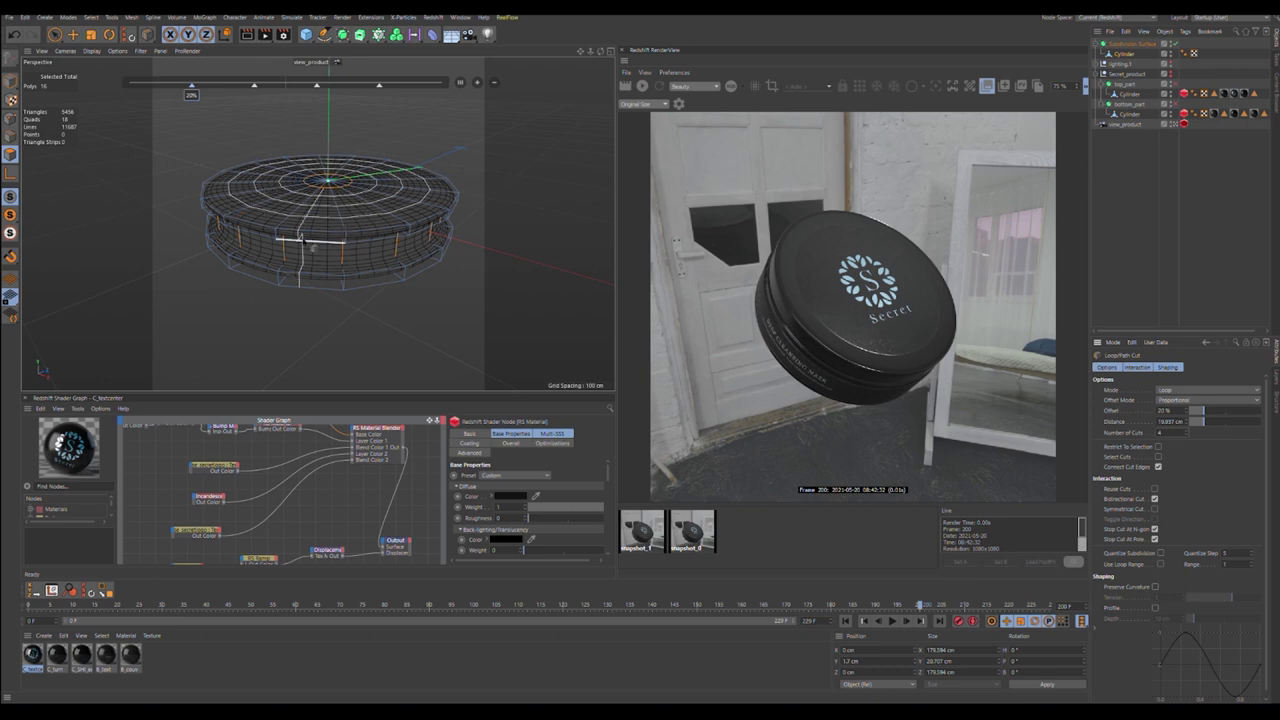
Step: Cut an edge loop next to the groove's lower edge and set its offset to 1%
{"action": "left_click", "coordinate": [343, 258]}
{"action": "left_click_drag", "start_coordinate": [590, 51], "coordinate": [640, 51]}
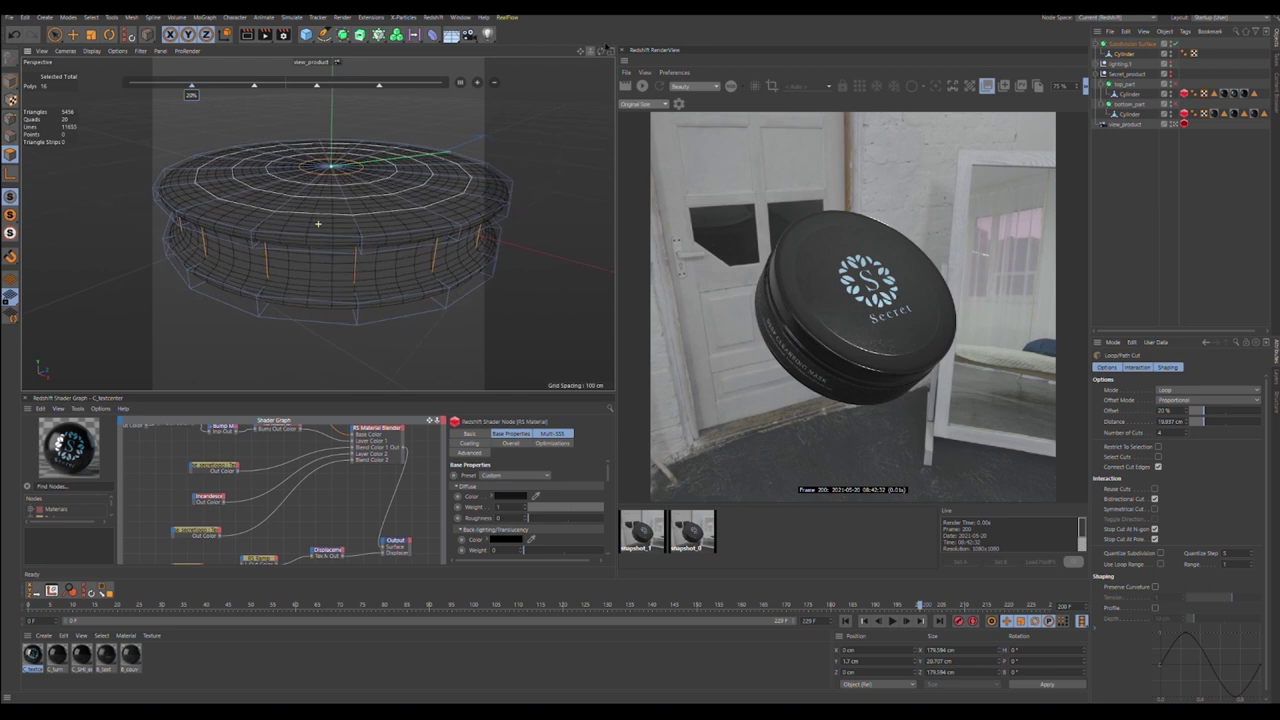
{"action": "left_click", "coordinate": [358, 298]}
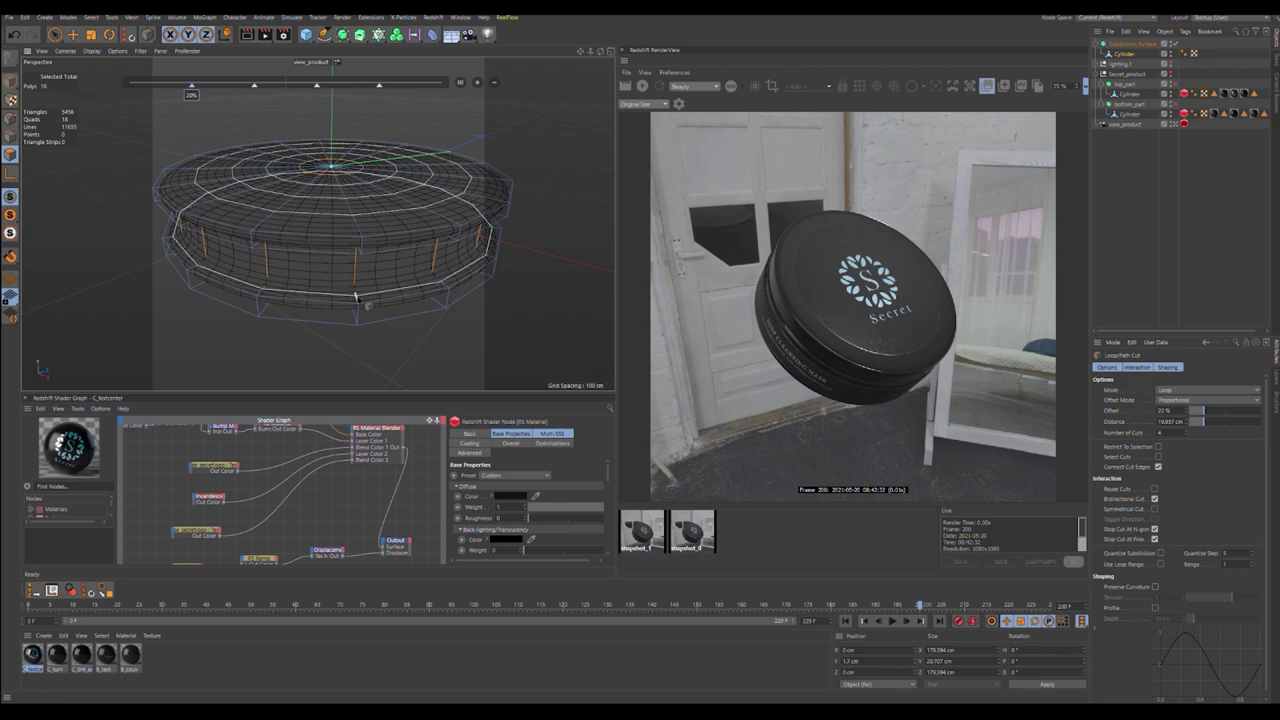
{"action": "left_click", "coordinate": [357, 296]}
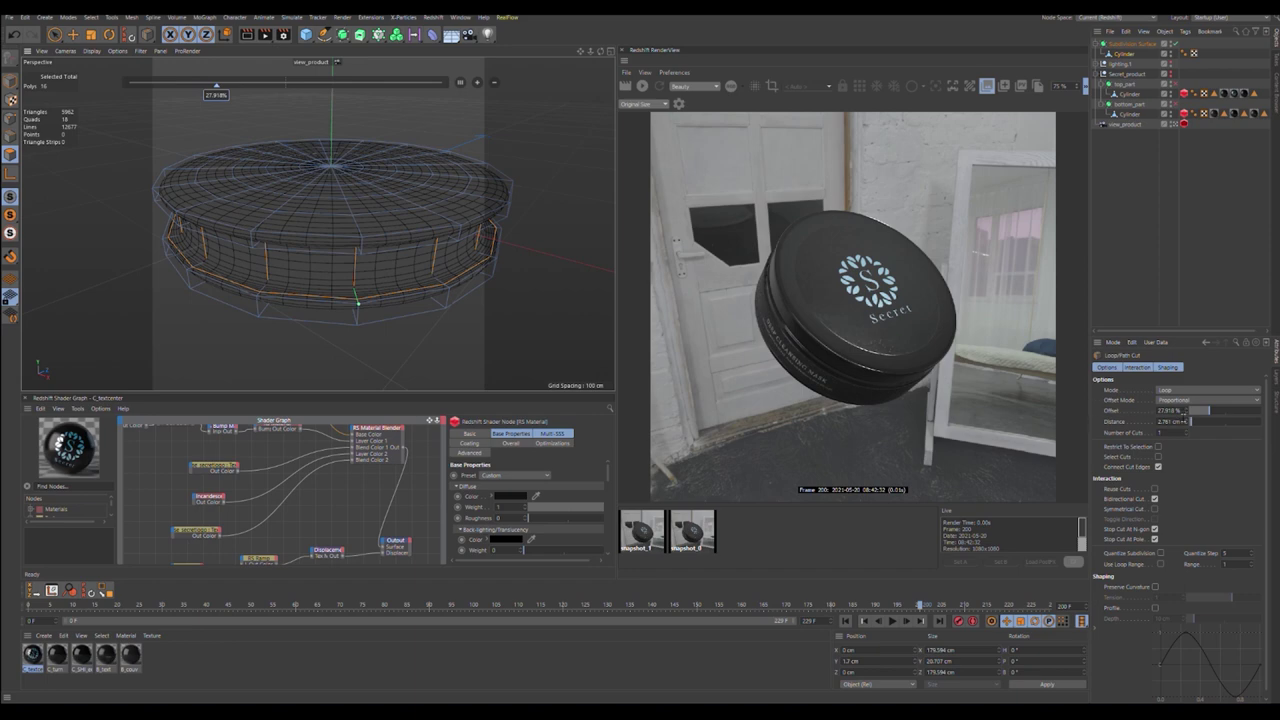
{"action": "left_click_drag", "start_coordinate": [1187, 413], "coordinate": [1111, 421]}
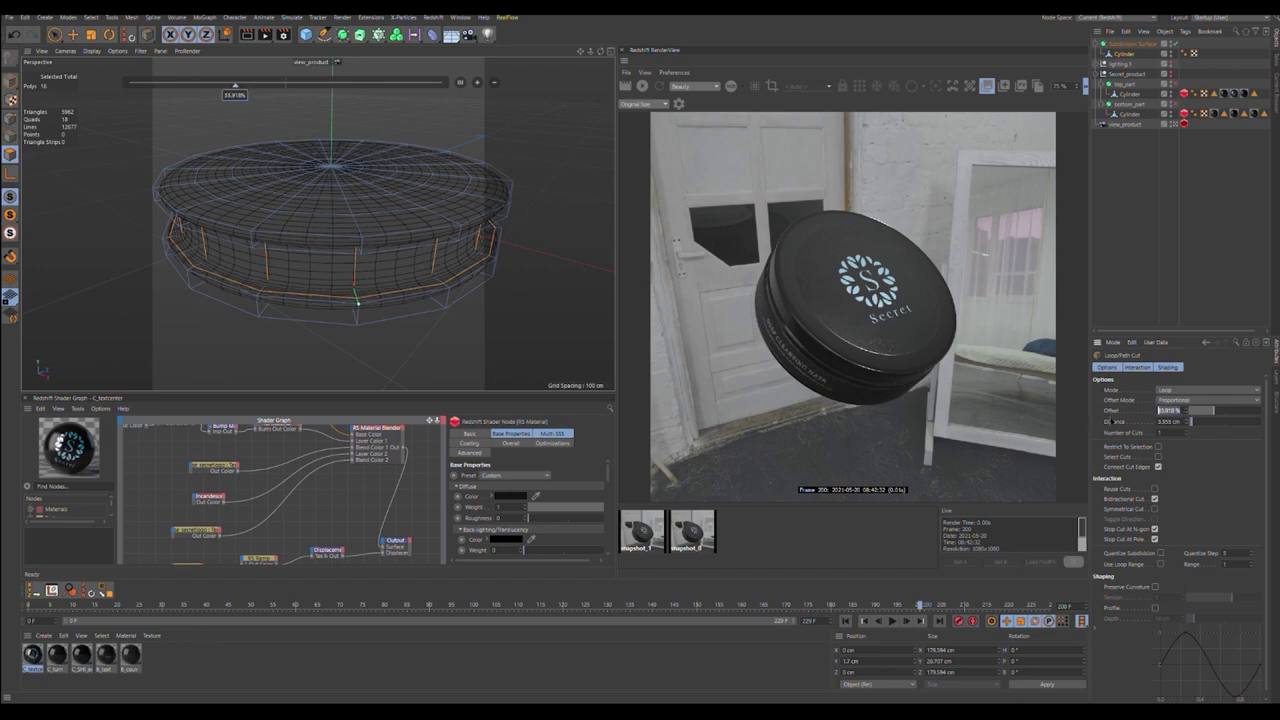
{"action": "type", "text": "1"}
{"action": "key", "text": "Return"}
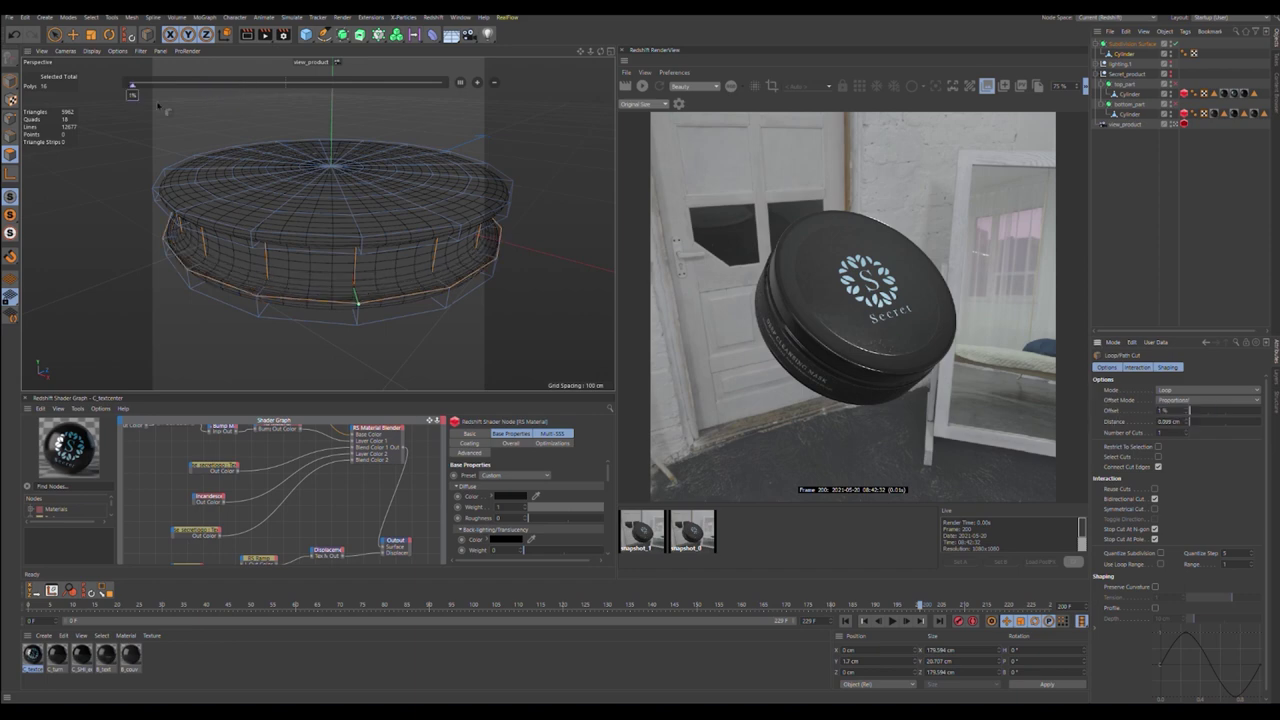
Step: Return to model mode and display the viewport objects shaded with their wireframe lines
{"action": "left_click", "coordinate": [11, 81]}
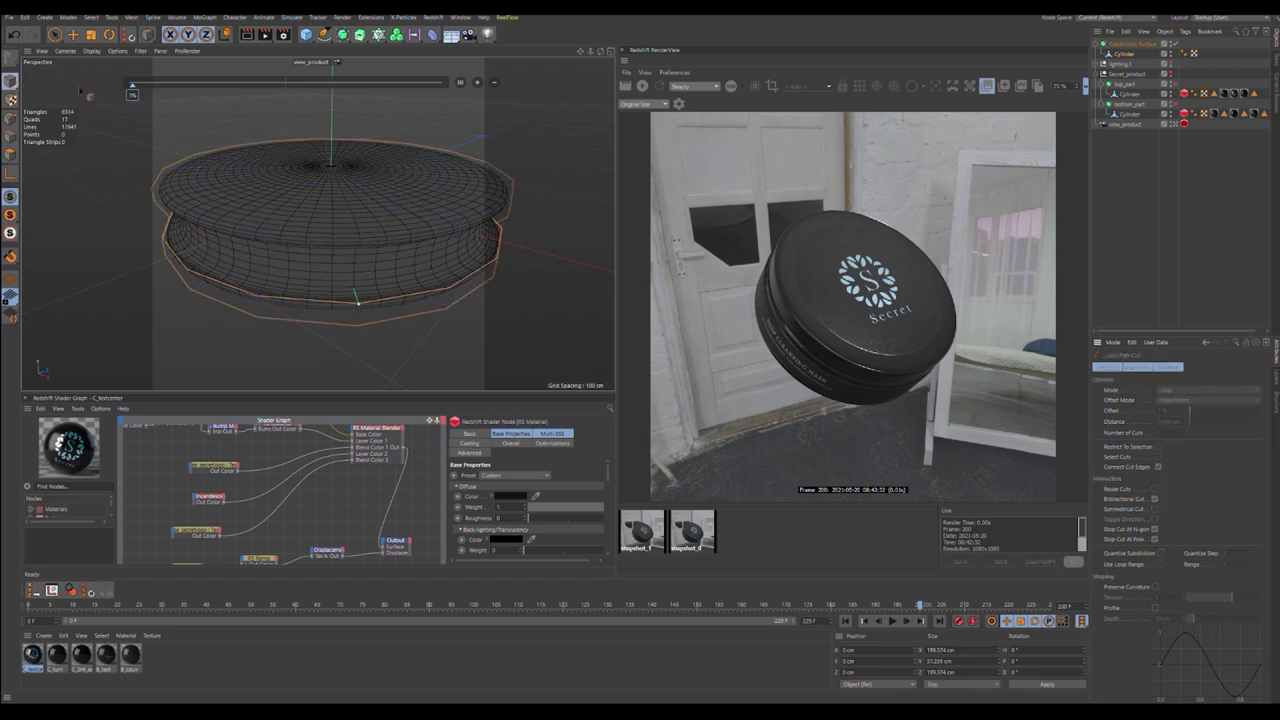
{"action": "left_click", "coordinate": [91, 51]}
{"action": "left_click", "coordinate": [115, 76]}
{"action": "left_click", "coordinate": [54, 34]}
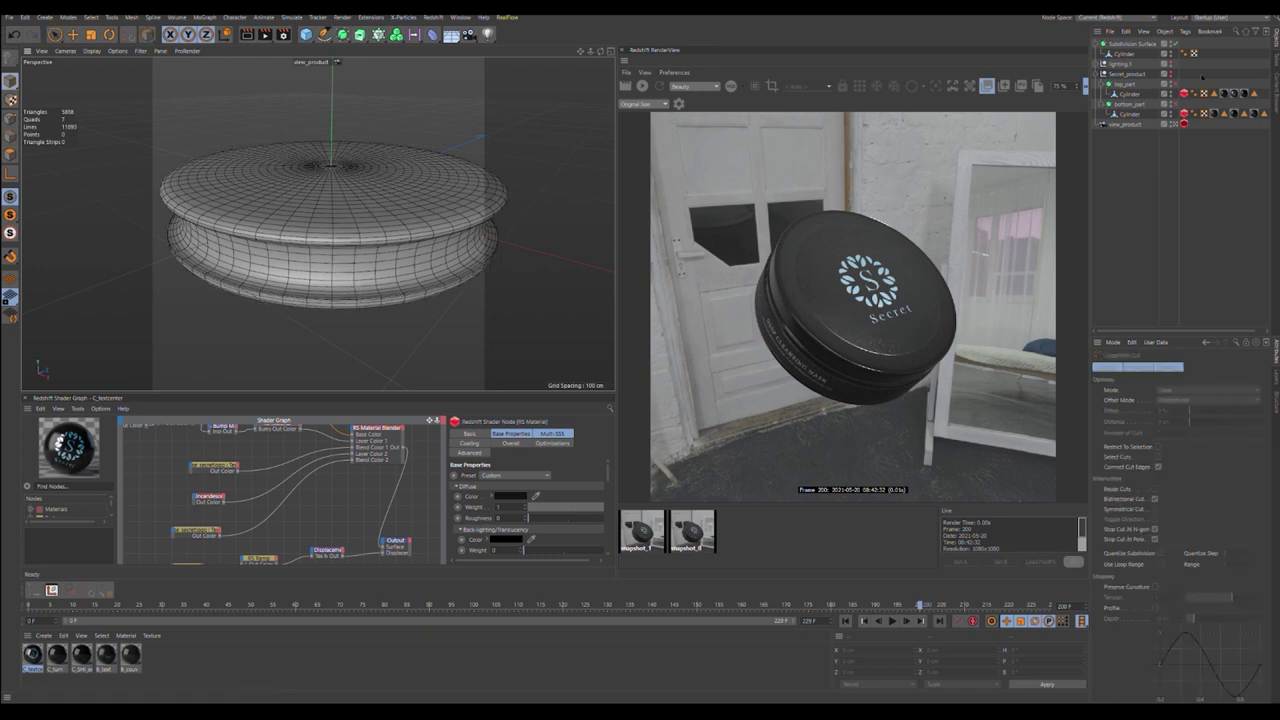
Step: Add supporting edge loops at the lid's lower rim at about 95% offset and near the bottom edge at about 16.3%
{"action": "left_click", "coordinate": [374, 249]}
{"action": "key", "text": "k"}
{"action": "key", "text": "l"}
{"action": "left_click", "coordinate": [362, 242]}
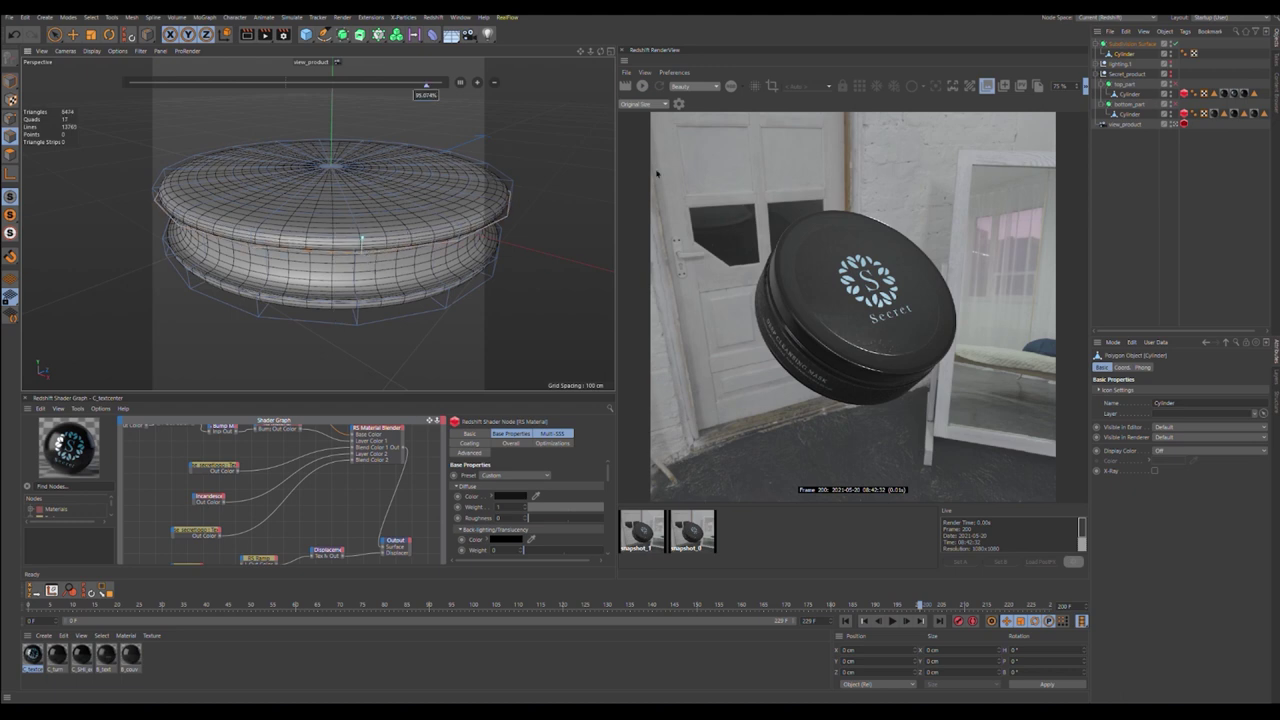
{"action": "left_click", "coordinate": [357, 320]}
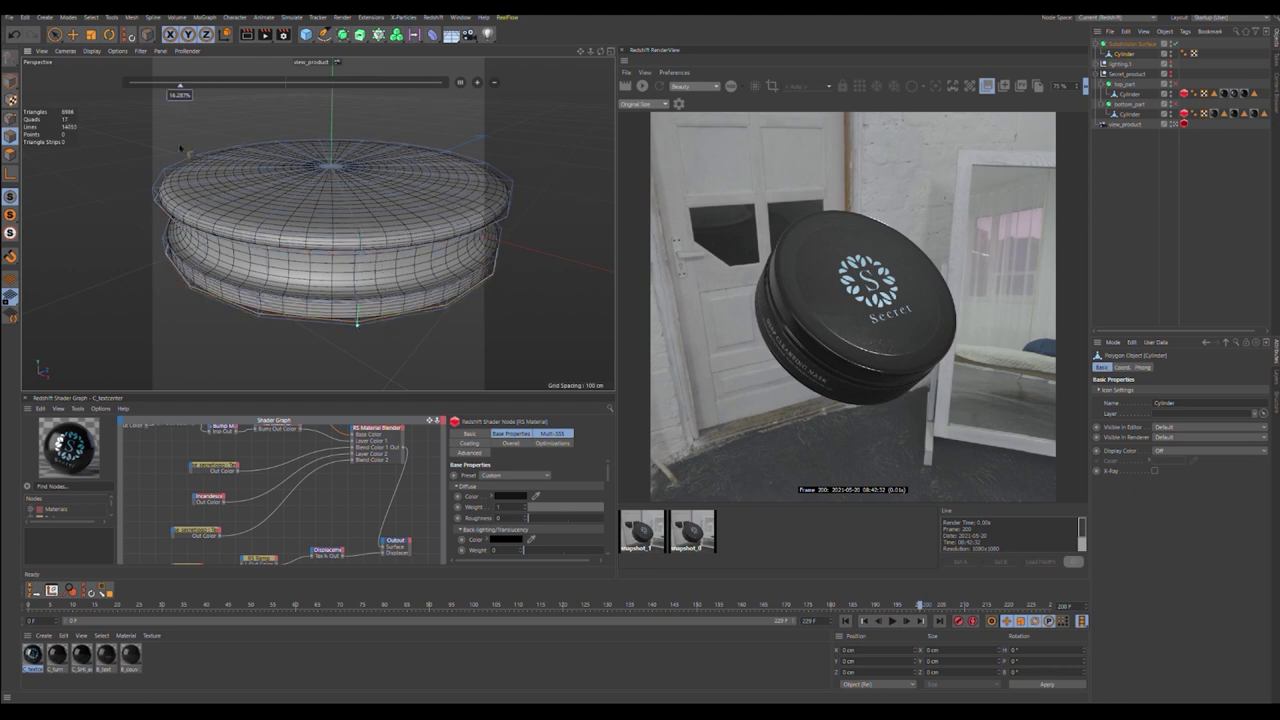
{"action": "left_click", "coordinate": [55, 34]}
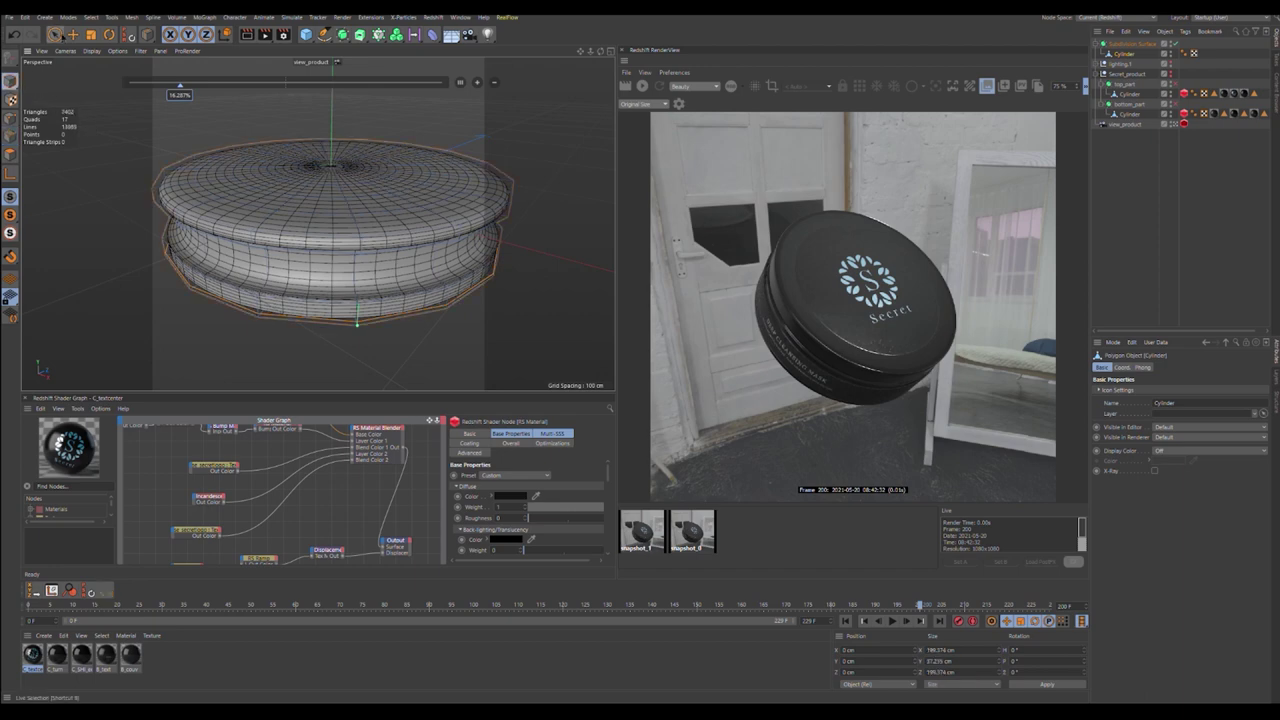
{"action": "left_click", "coordinate": [55, 34]}
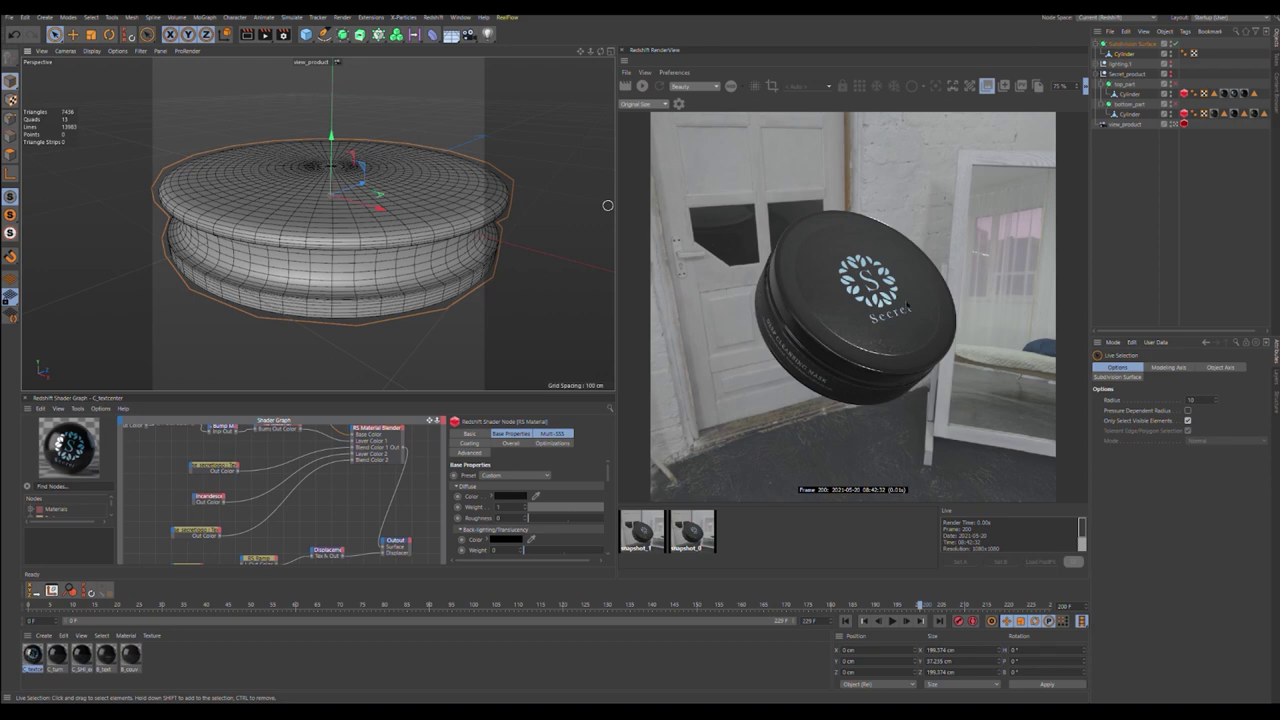
Step: Delete the practice cylinder together with its Subdivision Surface
{"action": "left_click", "coordinate": [277, 97]}
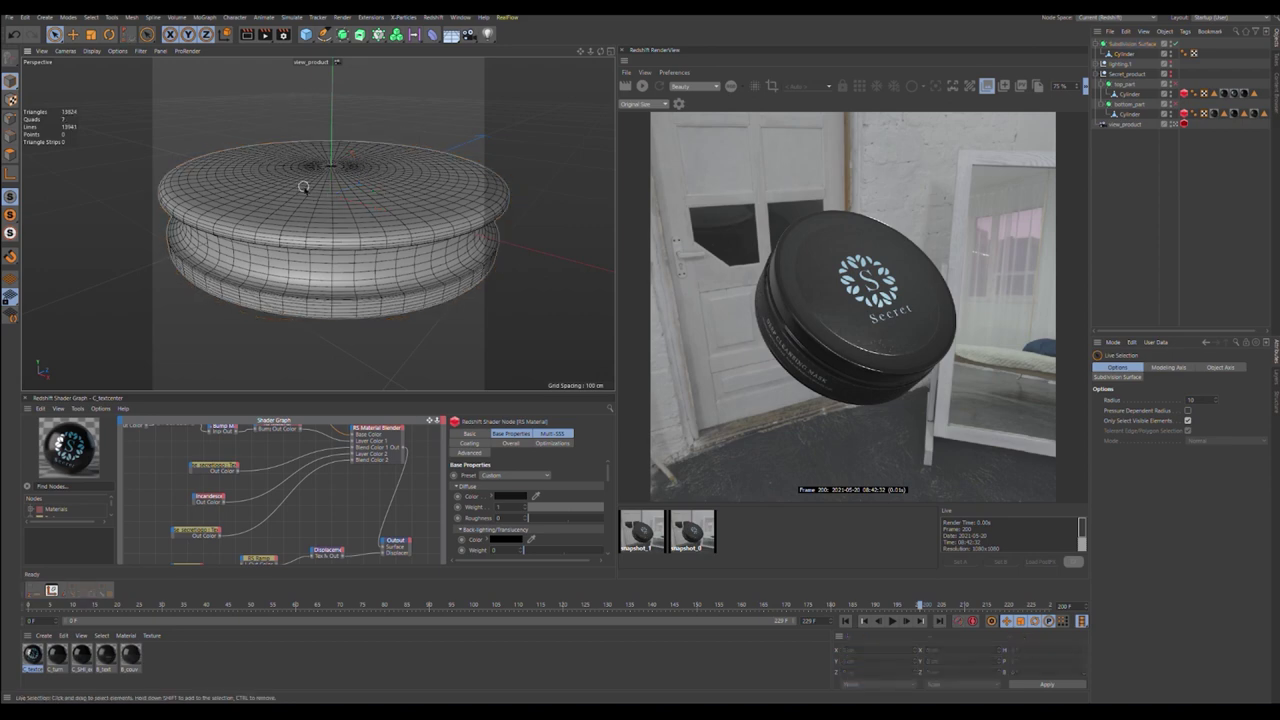
{"action": "left_click", "coordinate": [306, 196]}
{"action": "key", "text": "Delete"}
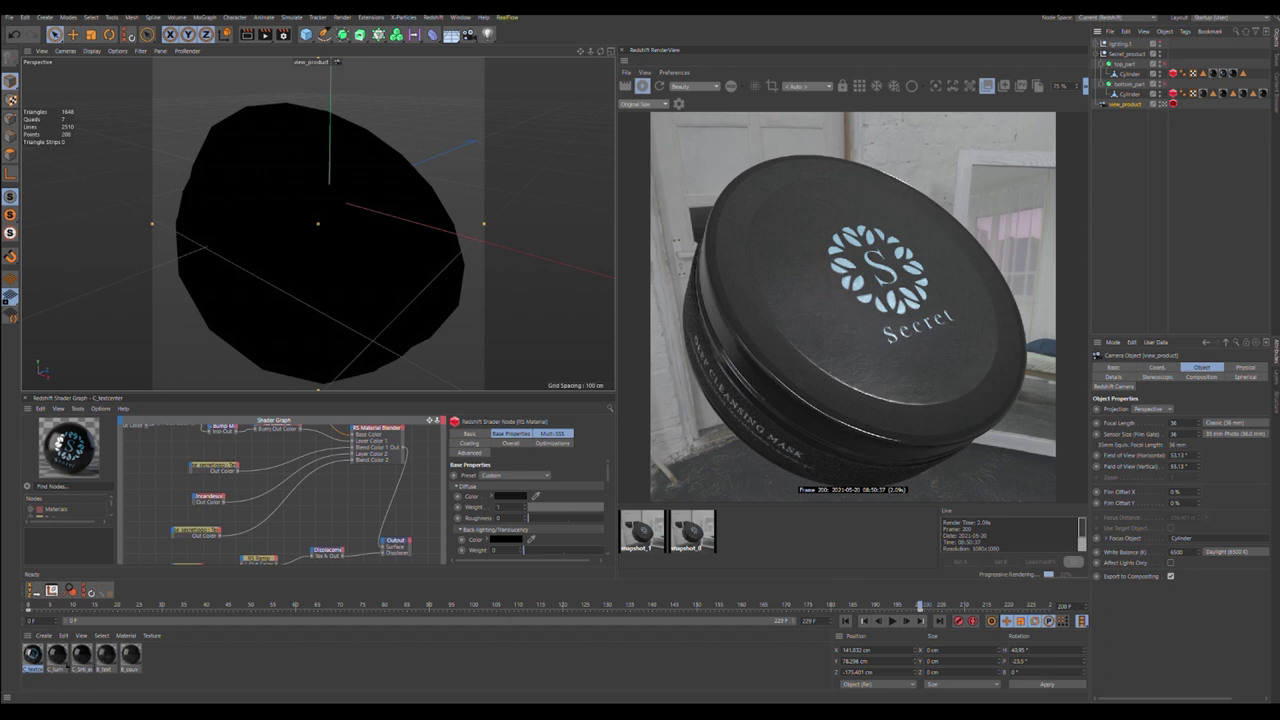
Step: Delete all the scene's materials one after another and undo the deletion of the last one
{"action": "left_click", "coordinate": [34, 654]}
{"action": "key", "text": "Delete"}
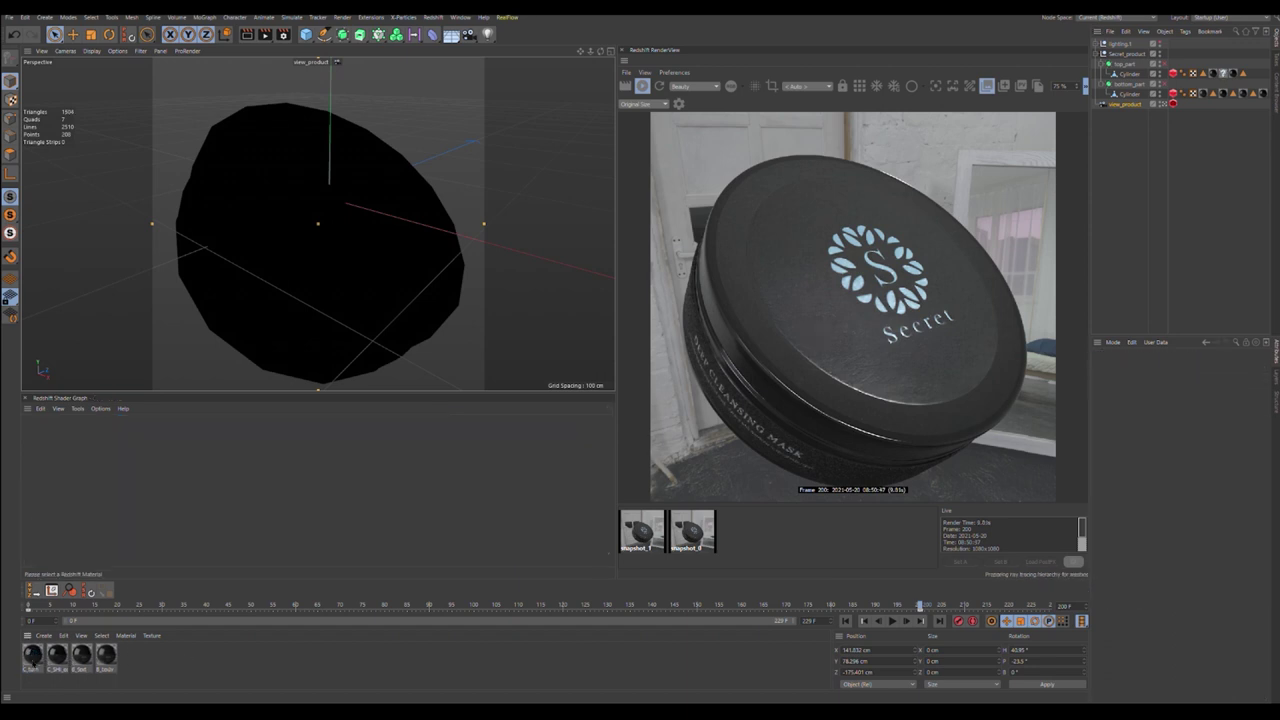
{"action": "key", "text": "Delete"}
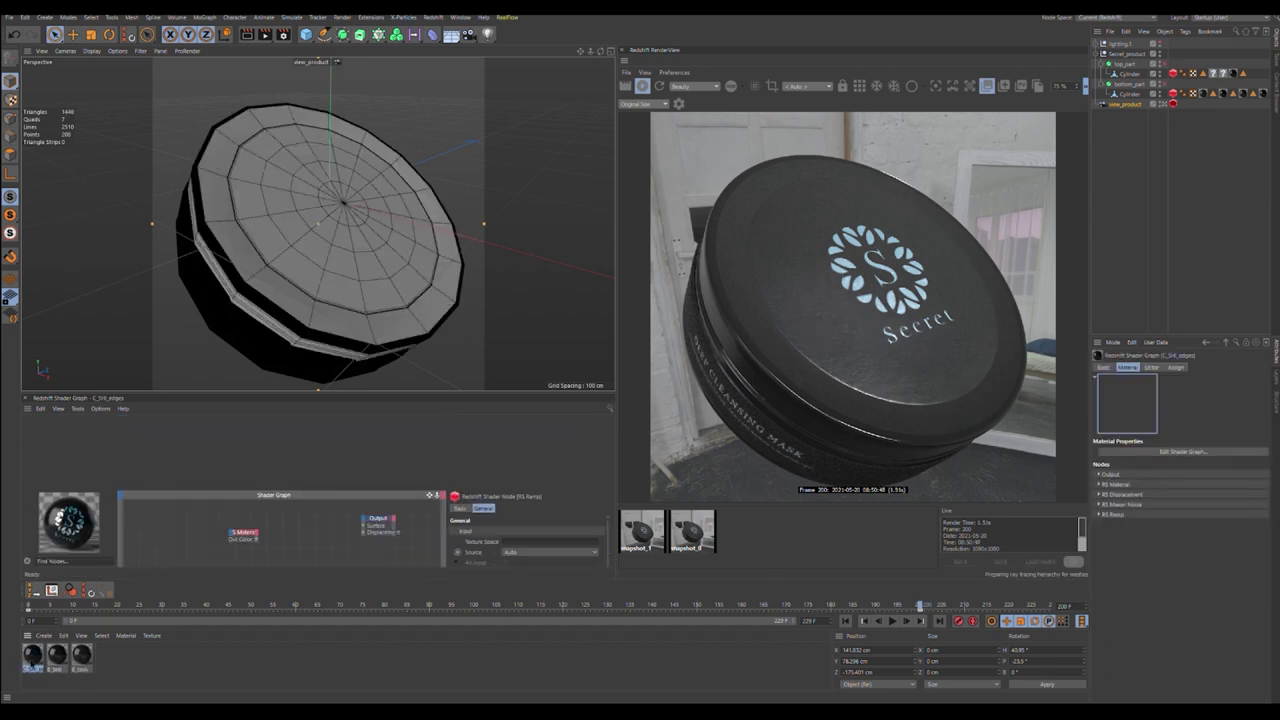
{"action": "key", "text": "Delete"}
{"action": "key", "text": "Delete"}
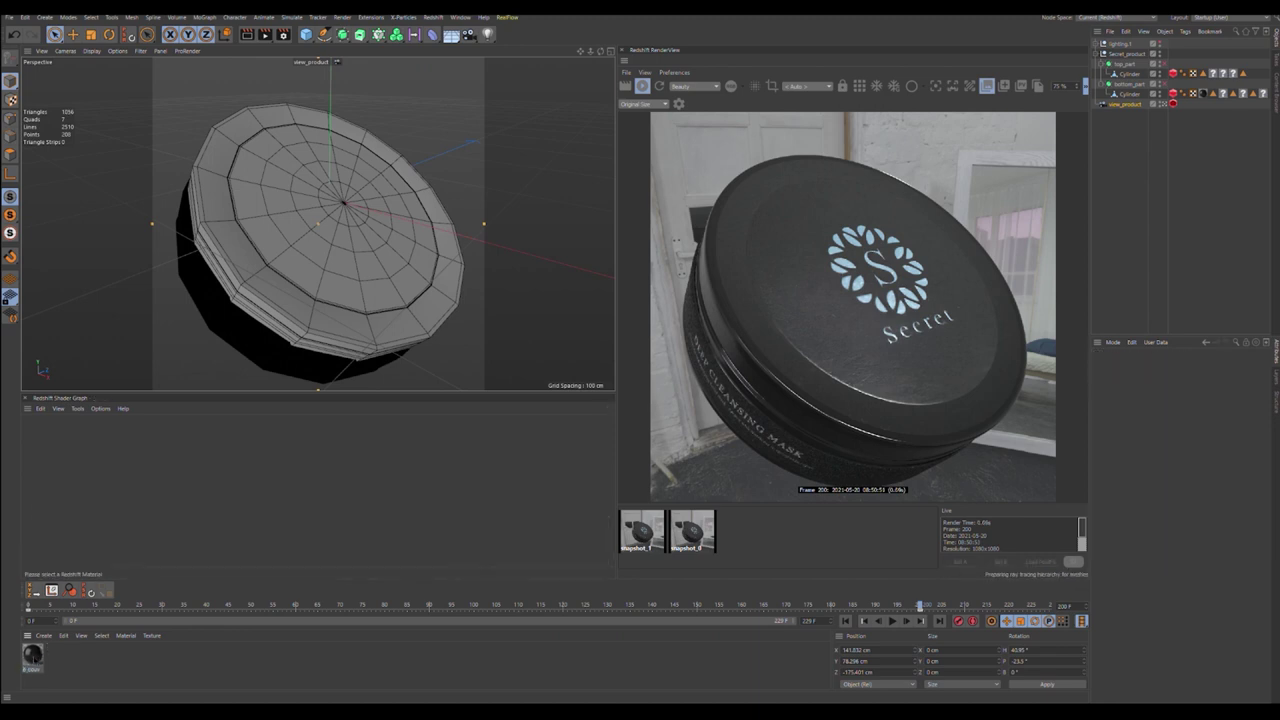
{"action": "key", "text": "Delete"}
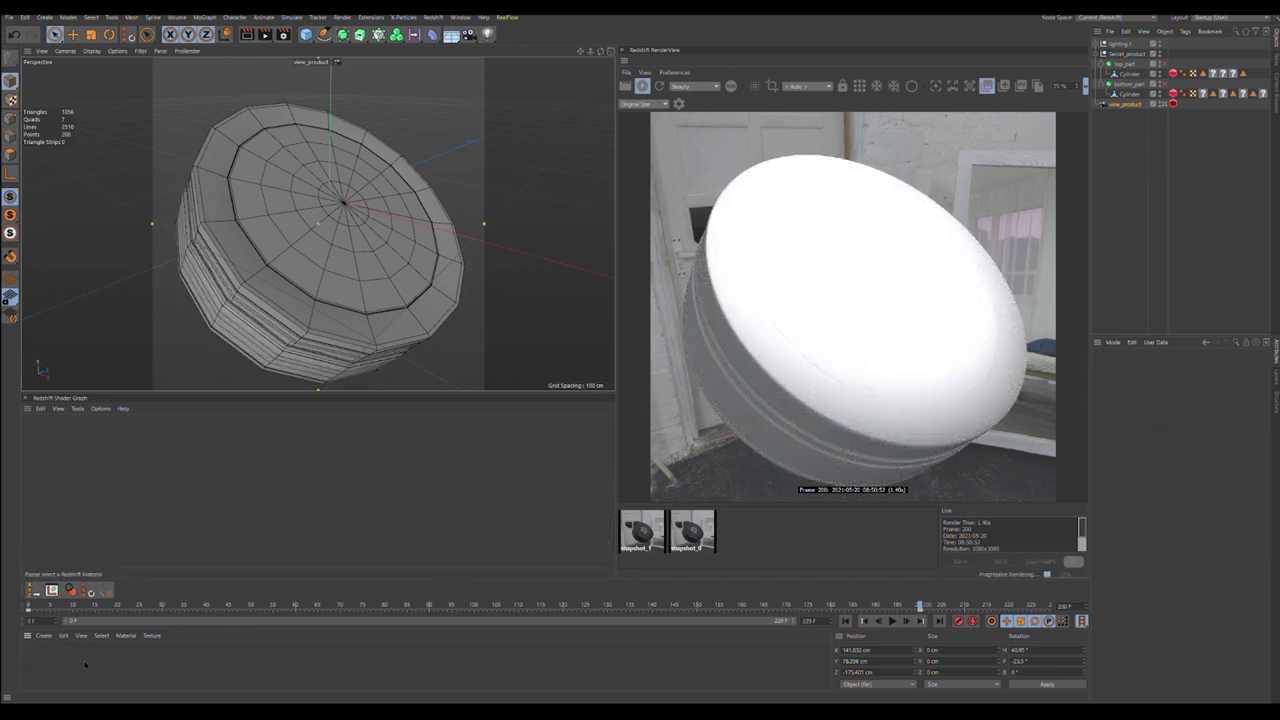
{"action": "key", "text": "ctrl+z"}
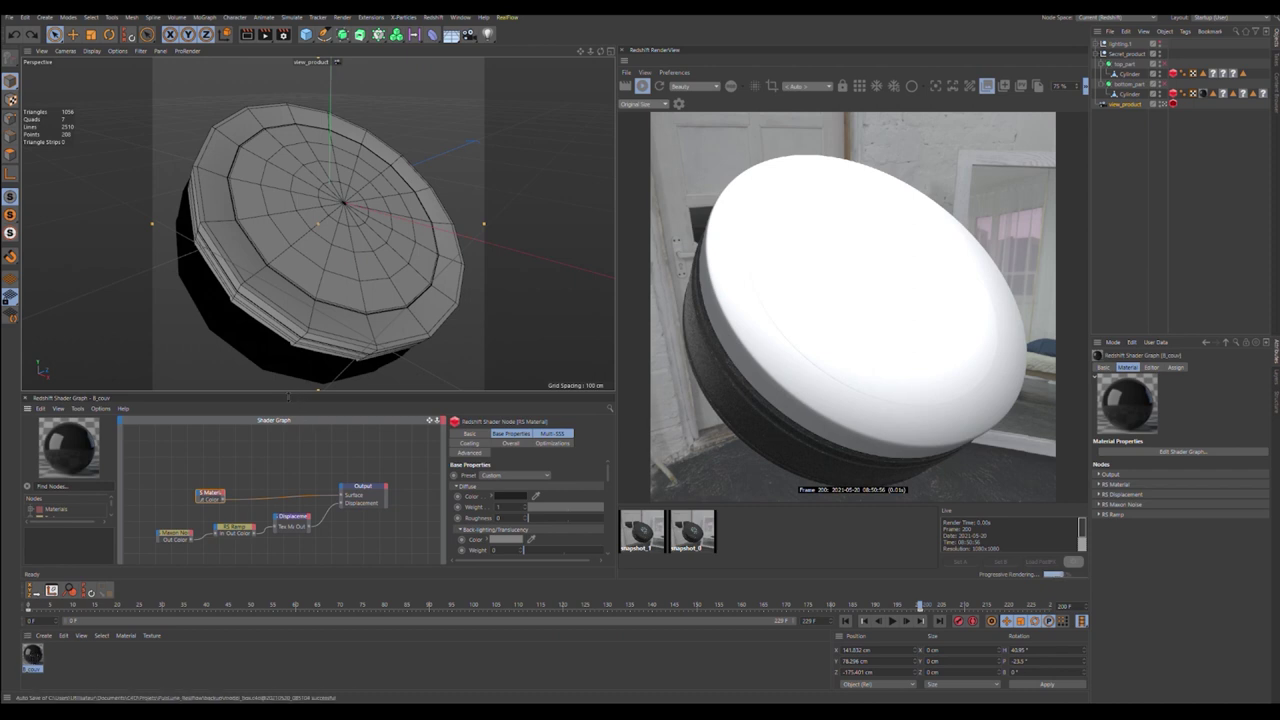
Step: Enlarge the Shader Graph area and inspect the RS Material and Maxon Noise nodes of the jar's base material
{"action": "left_click_drag", "start_coordinate": [288, 395], "coordinate": [288, 237]}
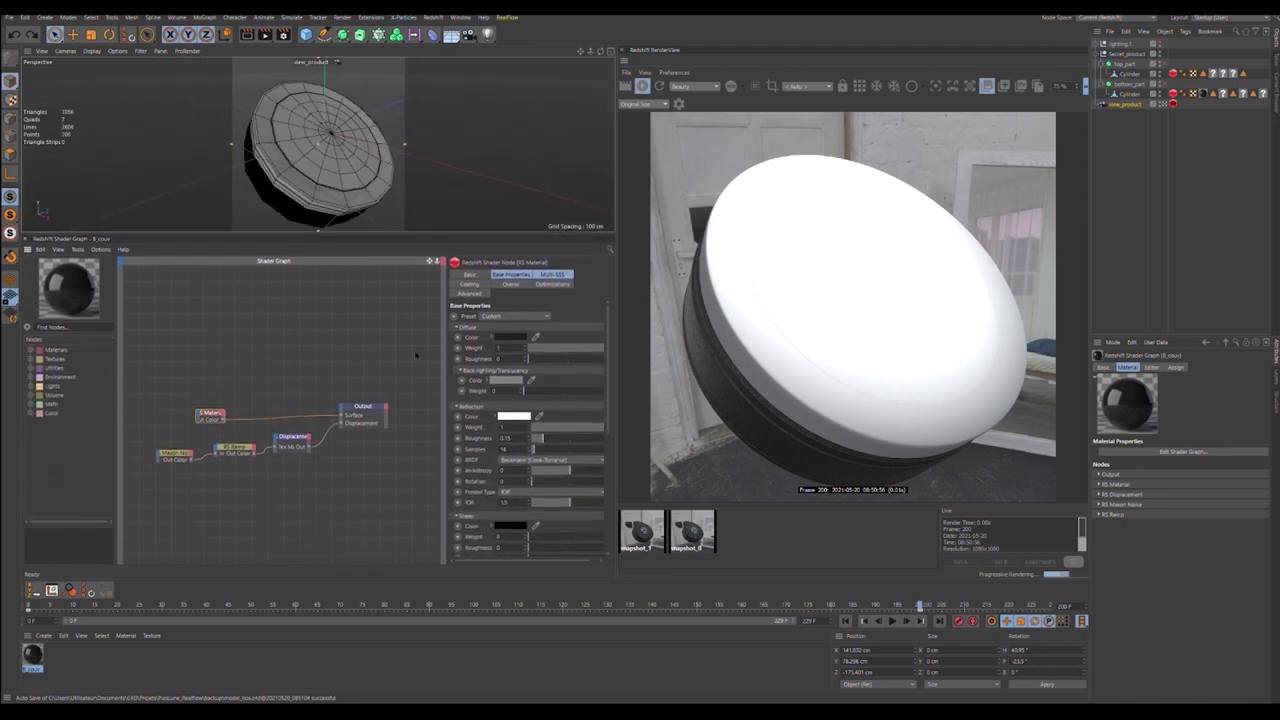
{"action": "left_click", "coordinate": [207, 416]}
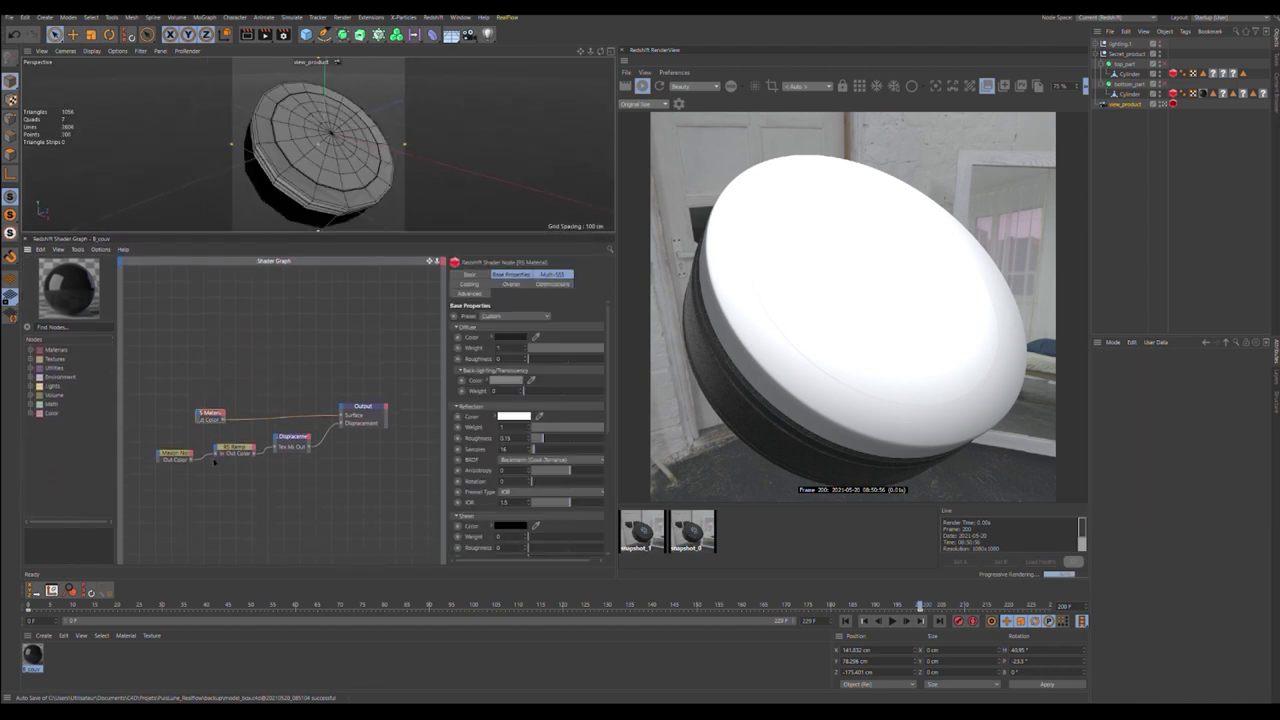
{"action": "left_click", "coordinate": [177, 456]}
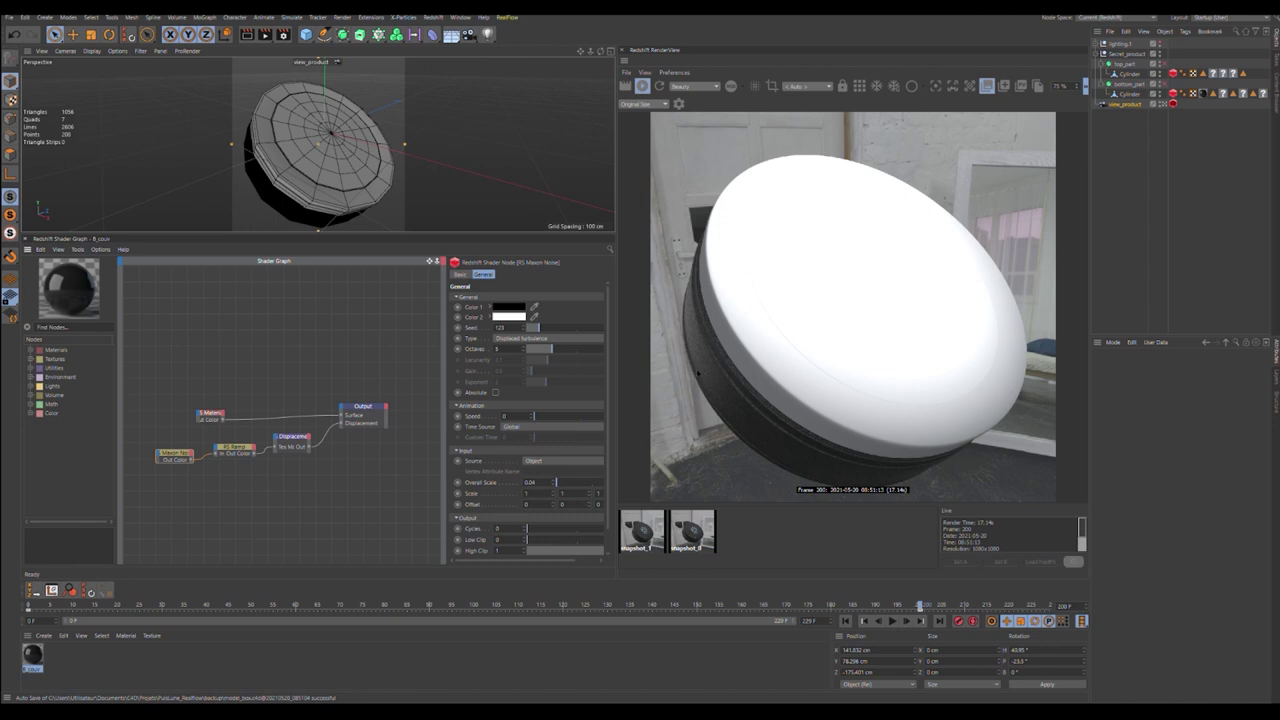
{"action": "left_click", "coordinate": [211, 413]}
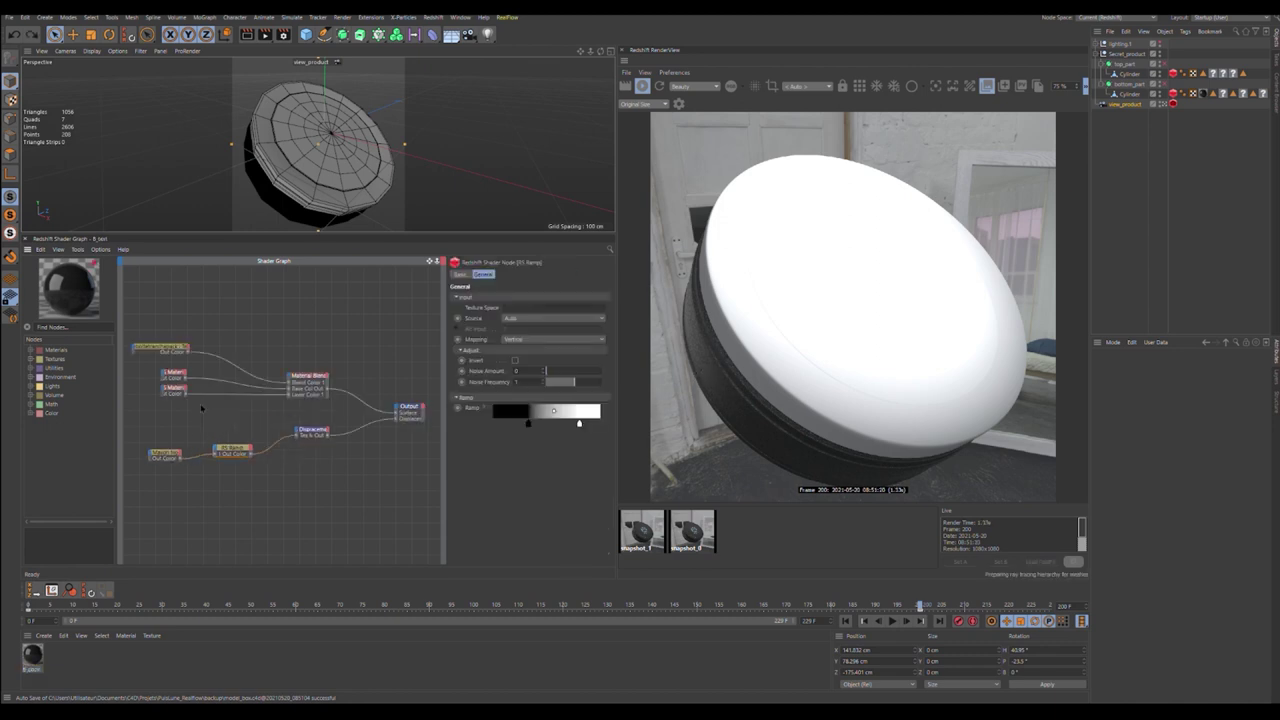
Step: Inspect the B_text material's label texture and the two RS Material nodes feeding its Material Blender
{"action": "left_click_drag", "start_coordinate": [285, 392], "coordinate": [284, 396]}
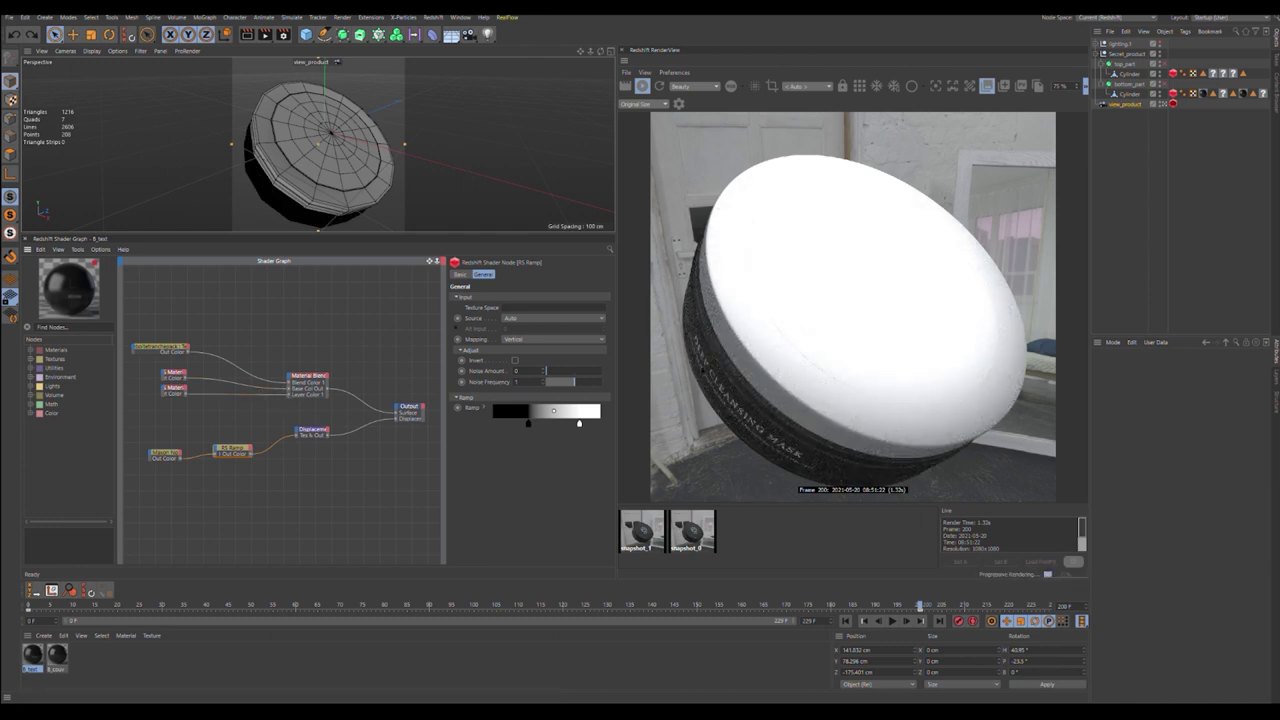
{"action": "left_click", "coordinate": [168, 346]}
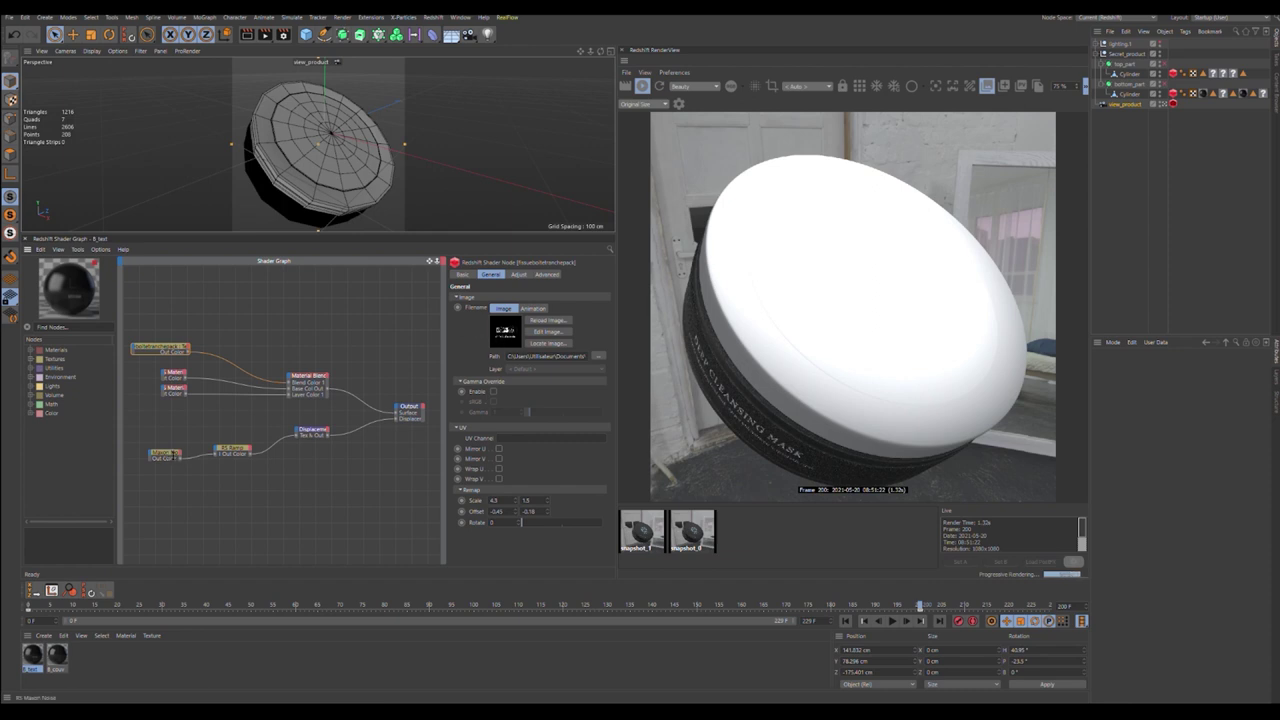
{"action": "left_click", "coordinate": [174, 377]}
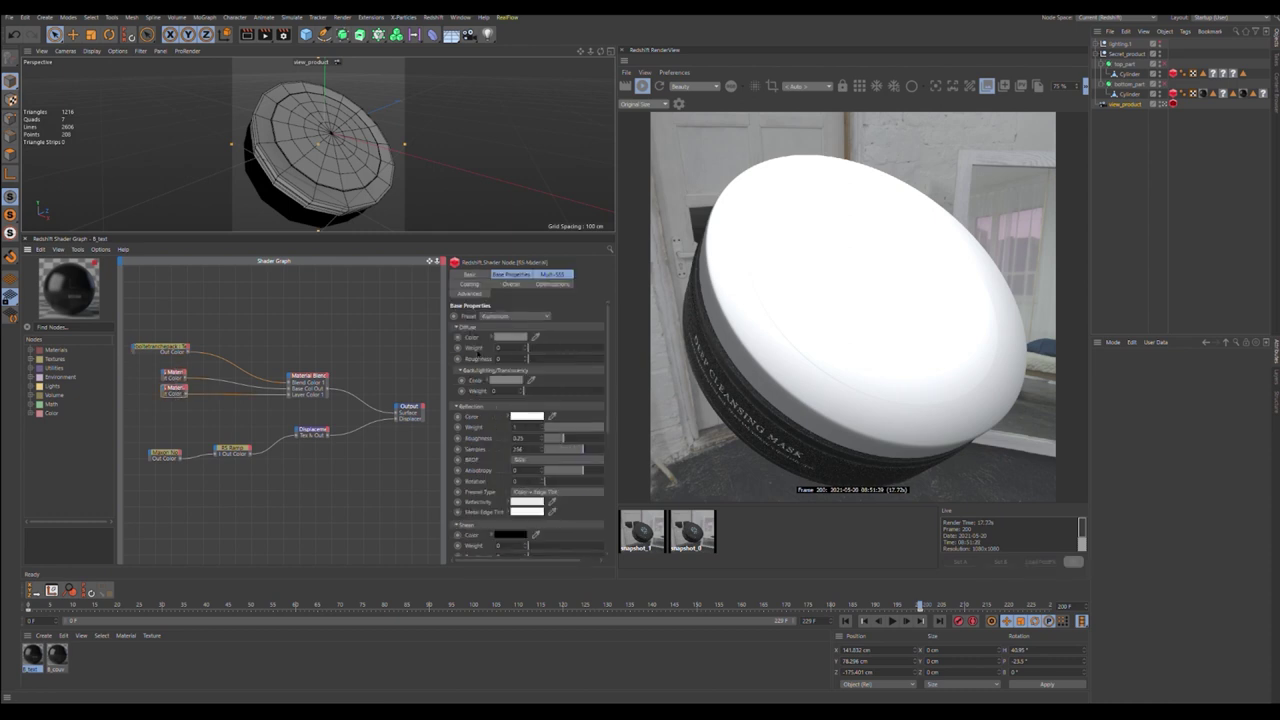
{"action": "left_click", "coordinate": [174, 378]}
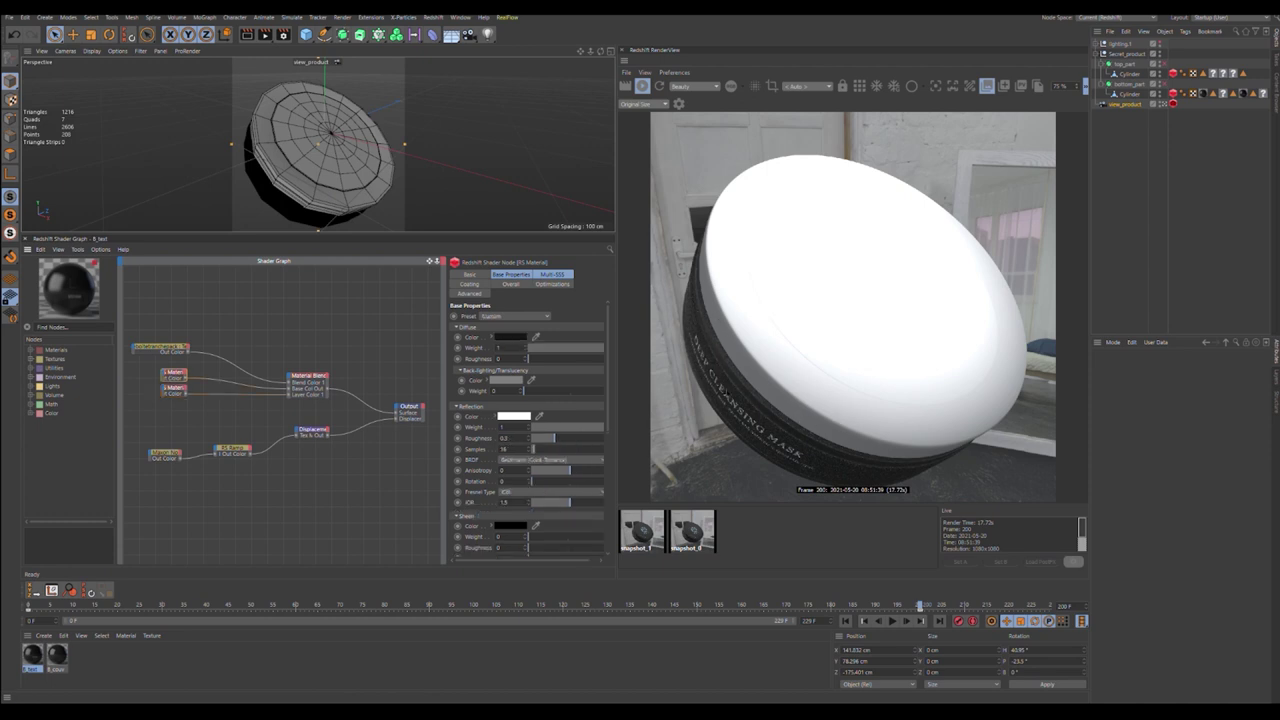
Step: Widen the object list and highlight the faces stored in the bottom part cylinder's Polygon Selection.2 tag
{"action": "left_click", "coordinate": [1127, 124]}
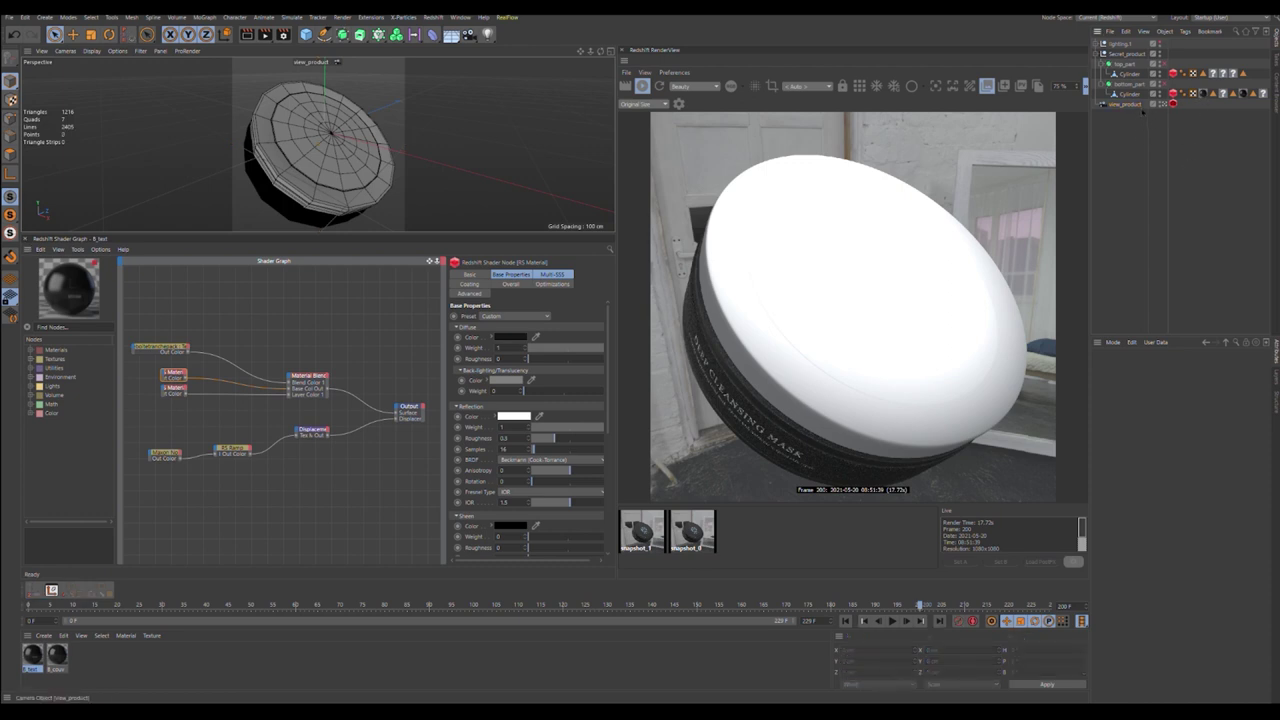
{"action": "left_click", "coordinate": [1125, 104]}
{"action": "left_click_drag", "start_coordinate": [1089, 122], "coordinate": [975, 122]}
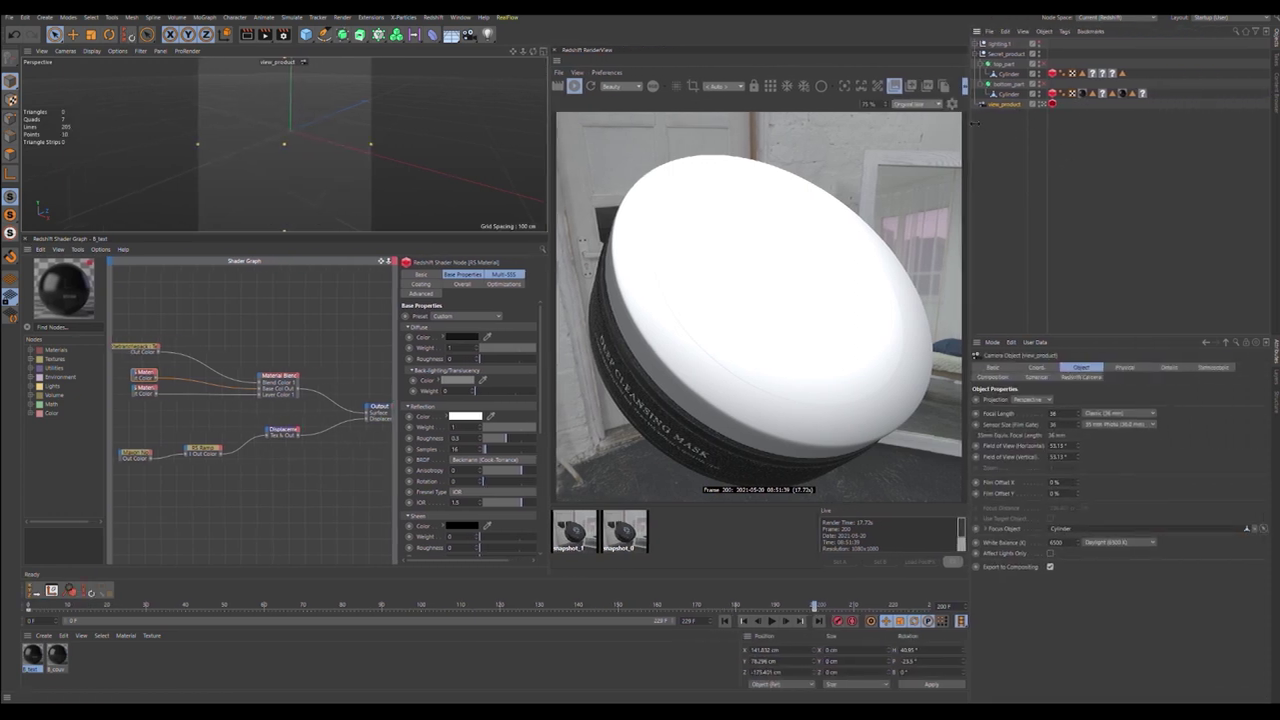
{"action": "left_click", "coordinate": [1132, 94]}
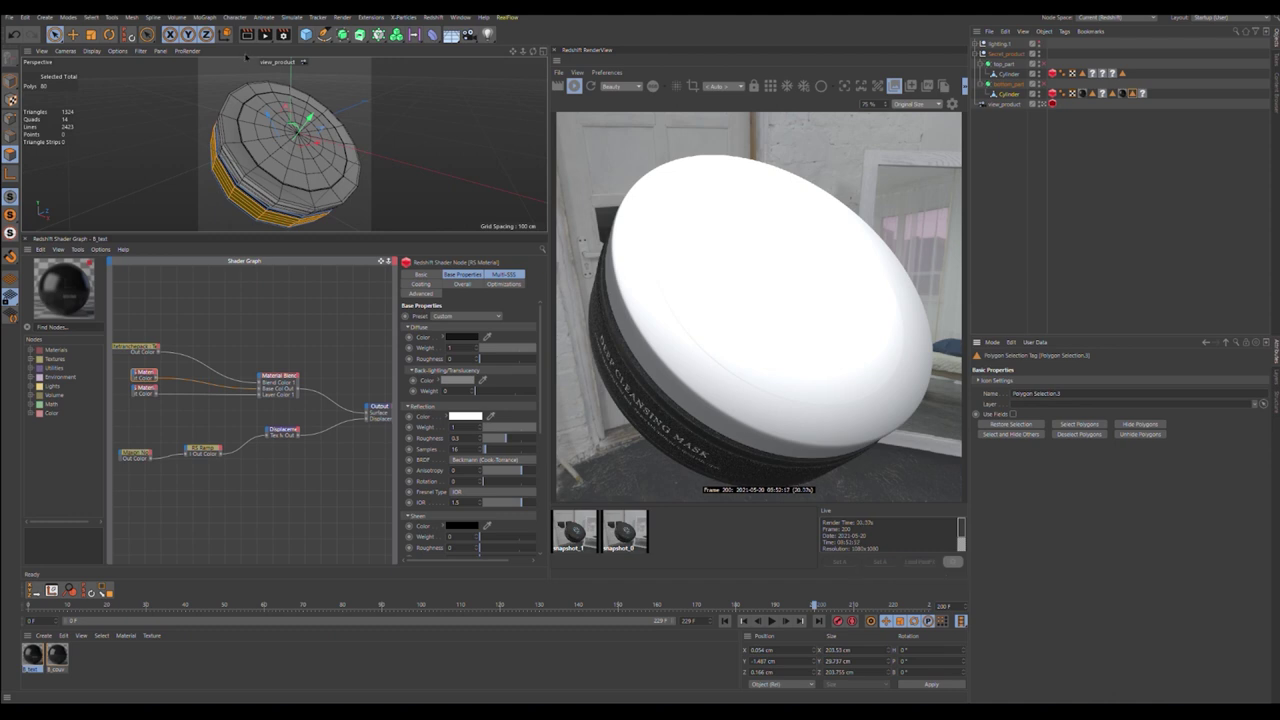
{"action": "mouse_move", "coordinate": [558, 291]}
{"action": "left_mouse_down"}
{"action": "mouse_move", "coordinate": [691, 291]}
{"action": "mouse_move", "coordinate": [556, 291]}
{"action": "left_mouse_up"}
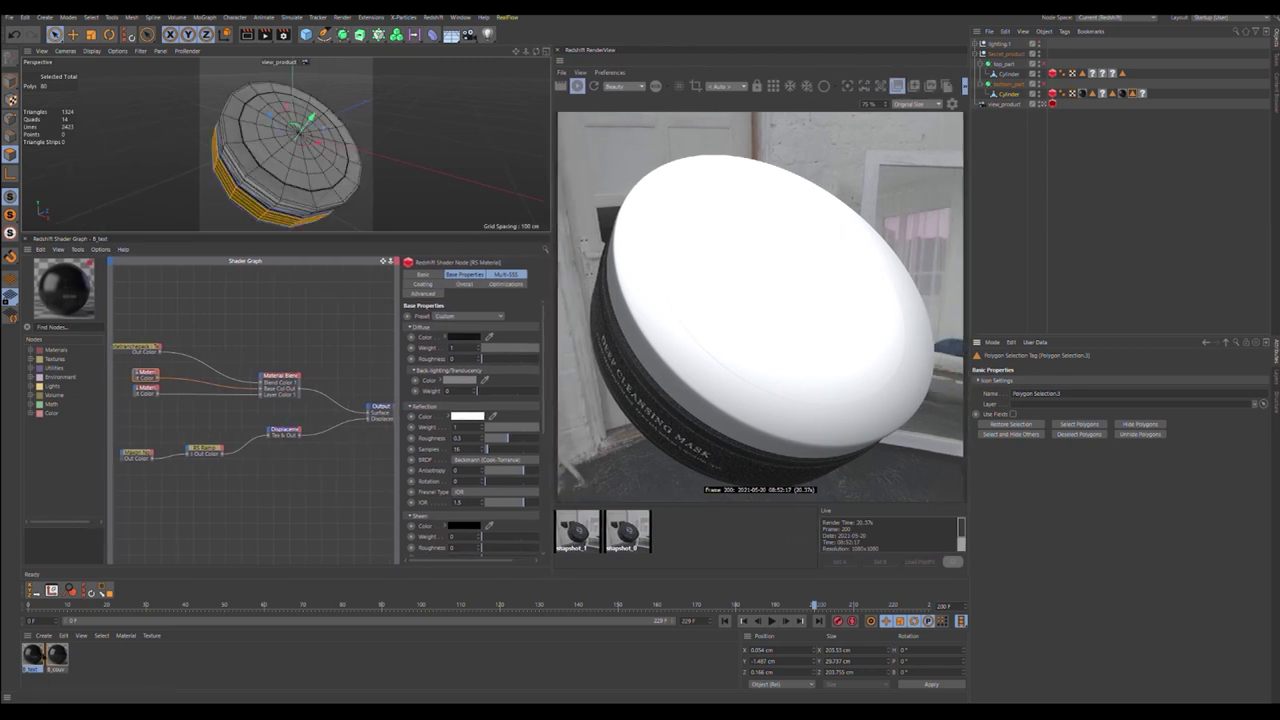
Step: Undo the face selection and the earlier changes back through the deletion of the C_SHI_edges material
{"action": "key", "text": "ctrl+z"}
{"action": "key", "text": "ctrl+z"}
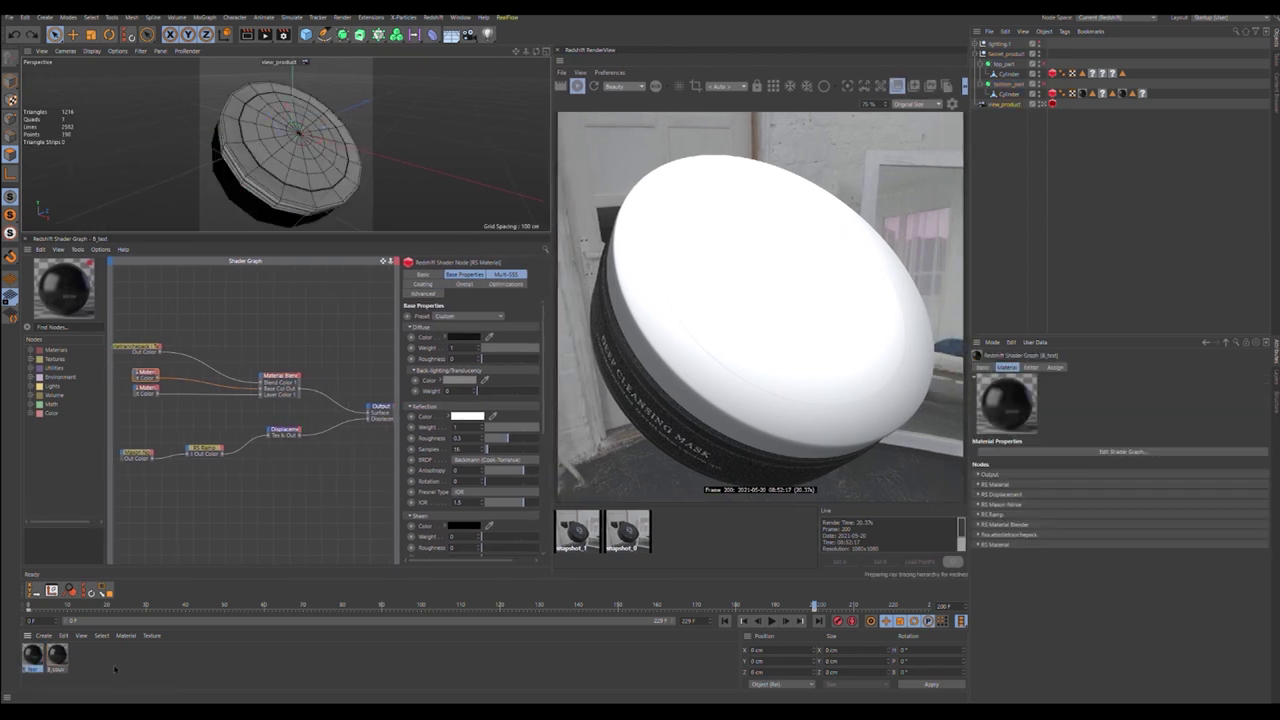
{"action": "key", "text": "ctrl+z"}
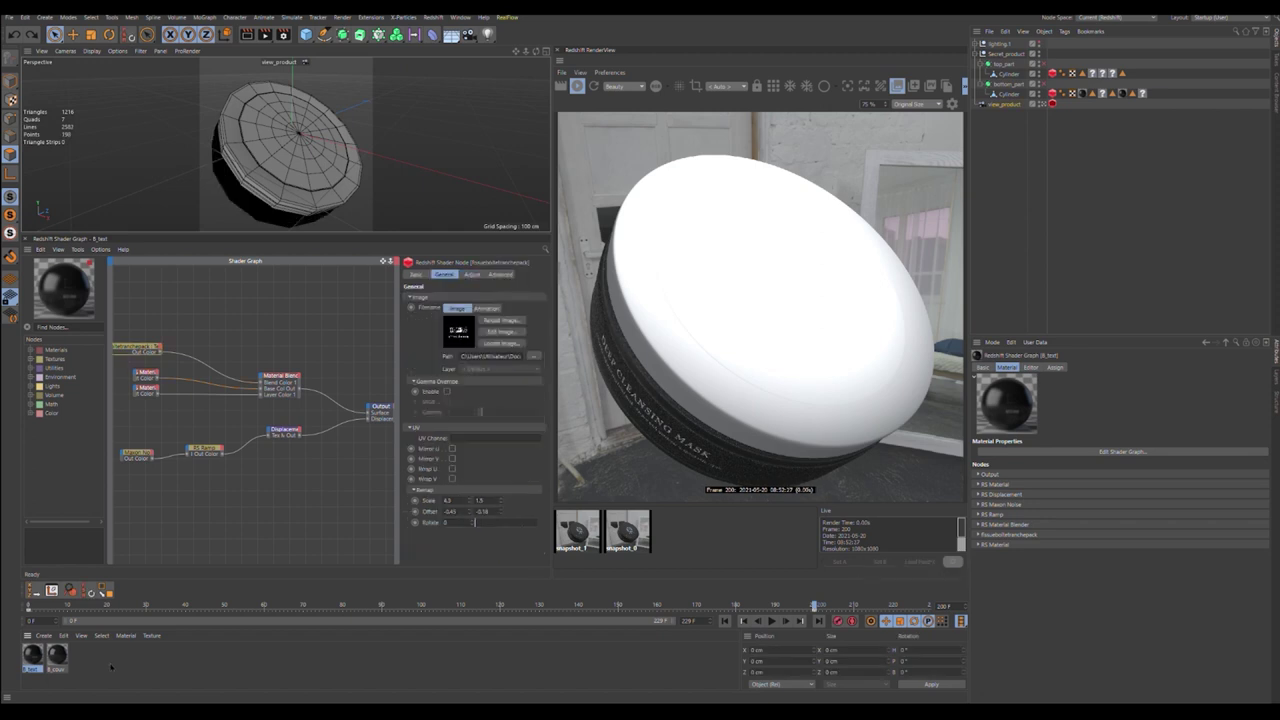
{"action": "key", "text": "ctrl+z"}
{"action": "key", "text": "ctrl+z"}
{"action": "key", "text": "ctrl+z"}
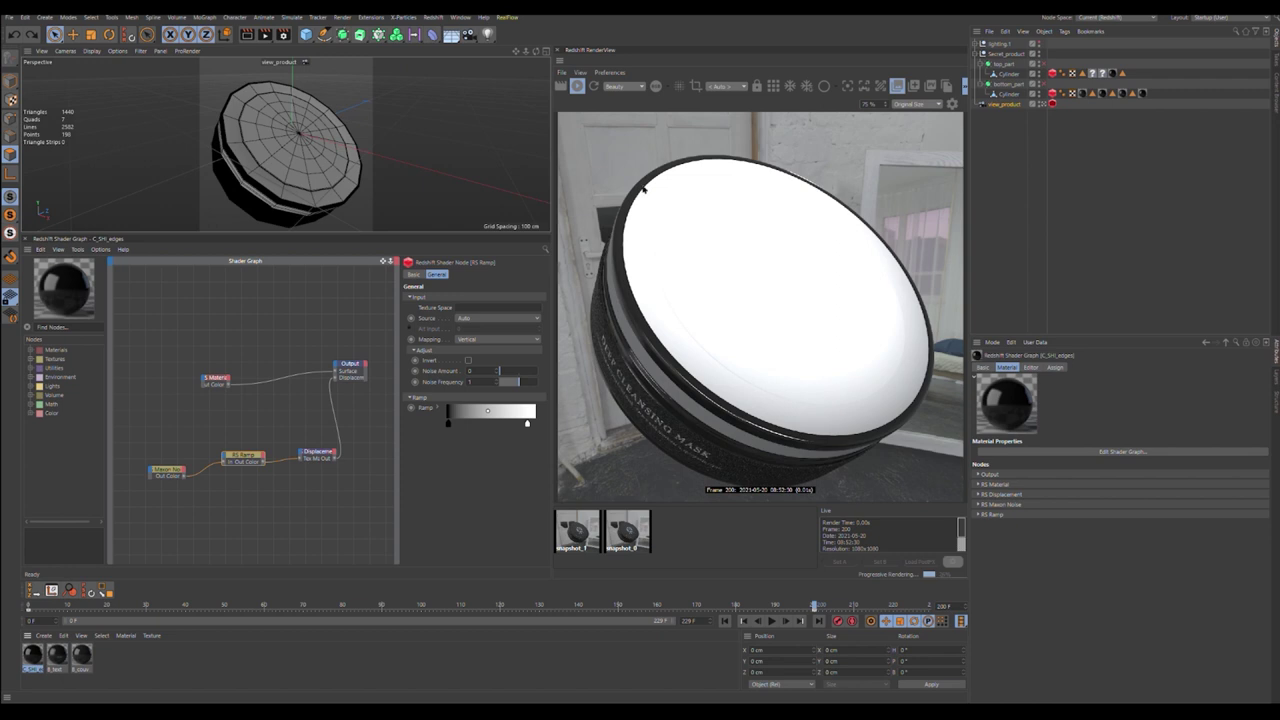
Step: Undo the deletions of the C_turn and C_textcenter materials to restore the lid's surface and logo
{"action": "key", "text": "ctrl+z"}
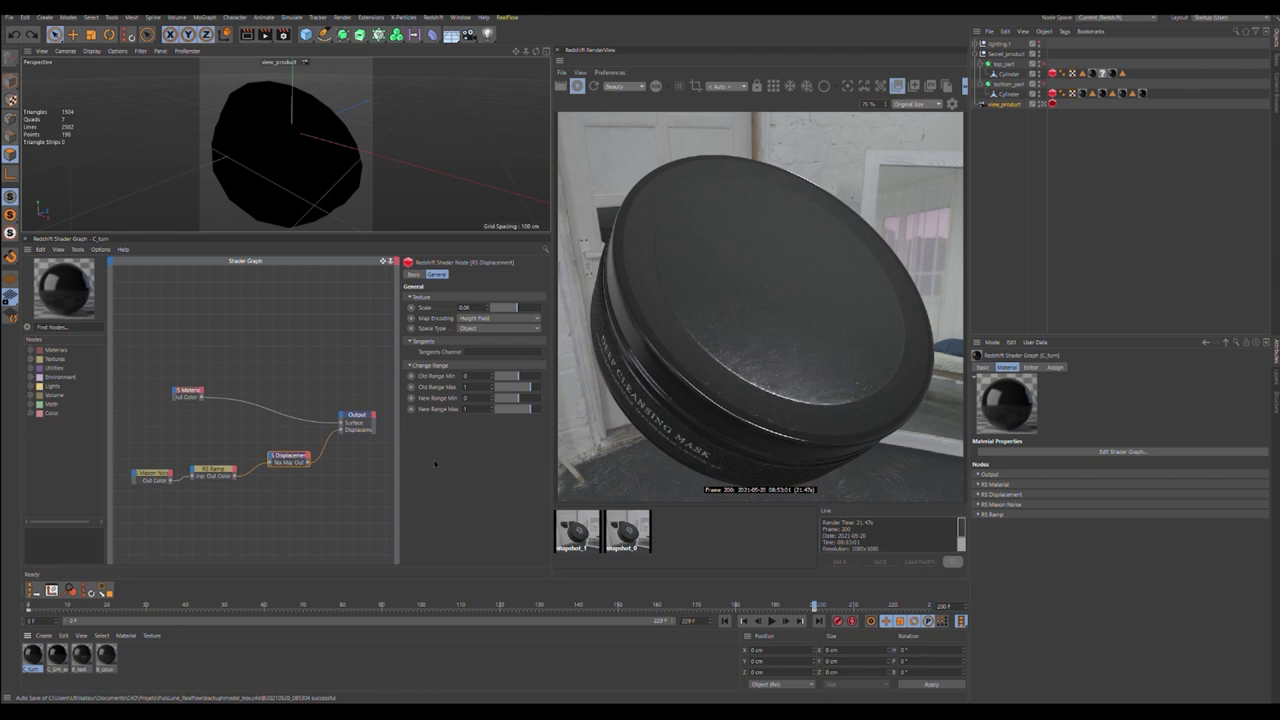
{"action": "left_click", "coordinate": [386, 505]}
{"action": "key", "text": "ctrl+z"}
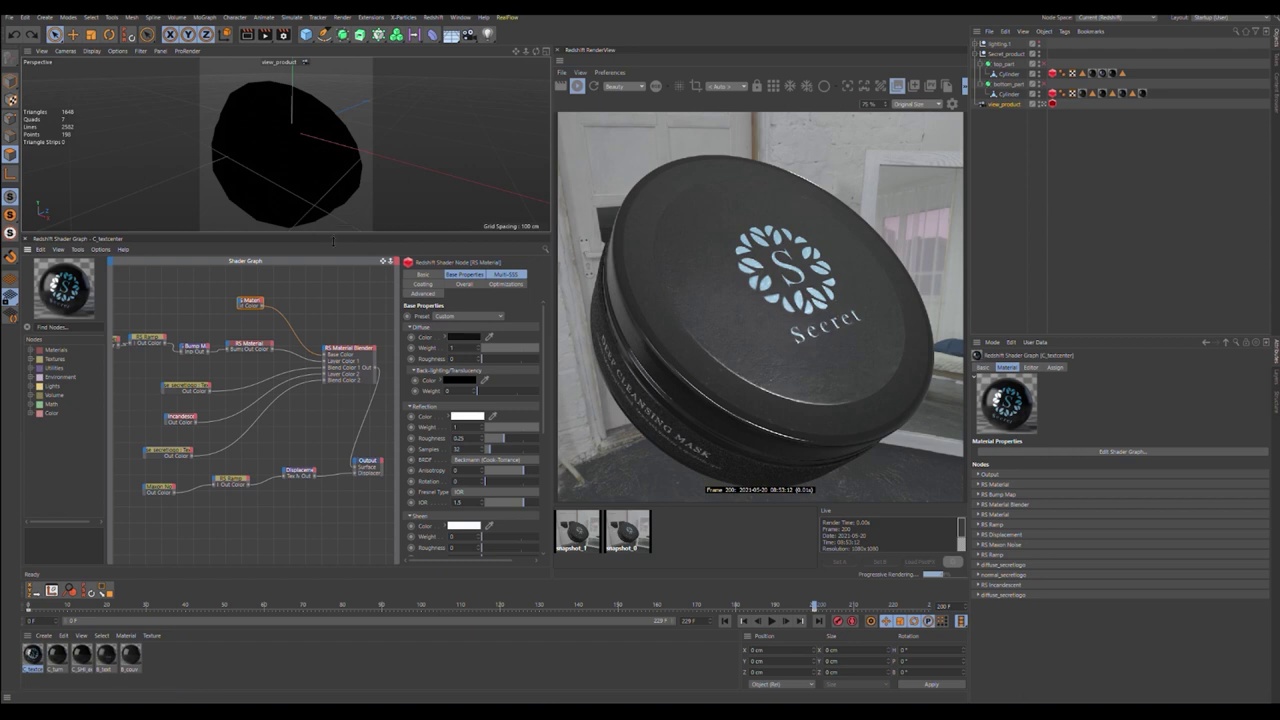
Step: Disconnect the base, layer and blend colour inputs from the RS Material Blender in the C_textcenter graph
{"action": "left_click", "coordinate": [220, 292]}
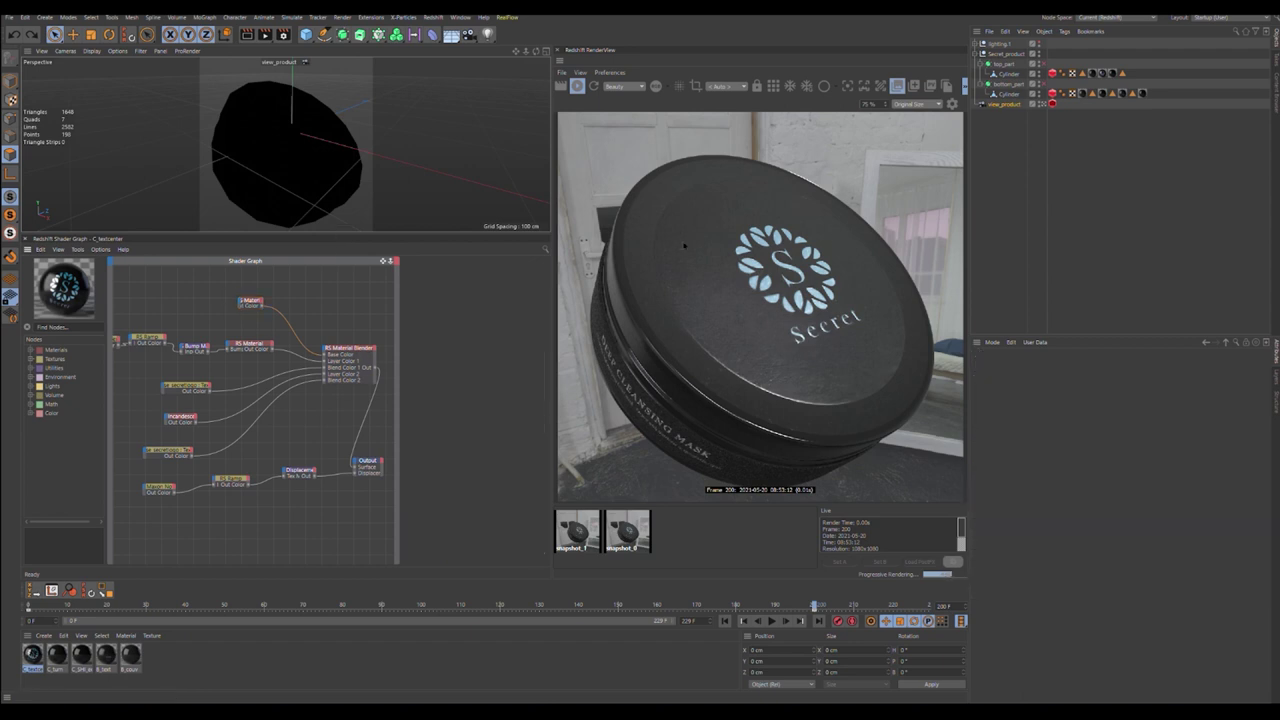
{"action": "left_click", "coordinate": [285, 398]}
{"action": "left_click", "coordinate": [288, 383]}
{"action": "left_click", "coordinate": [293, 372]}
{"action": "key", "text": "Delete"}
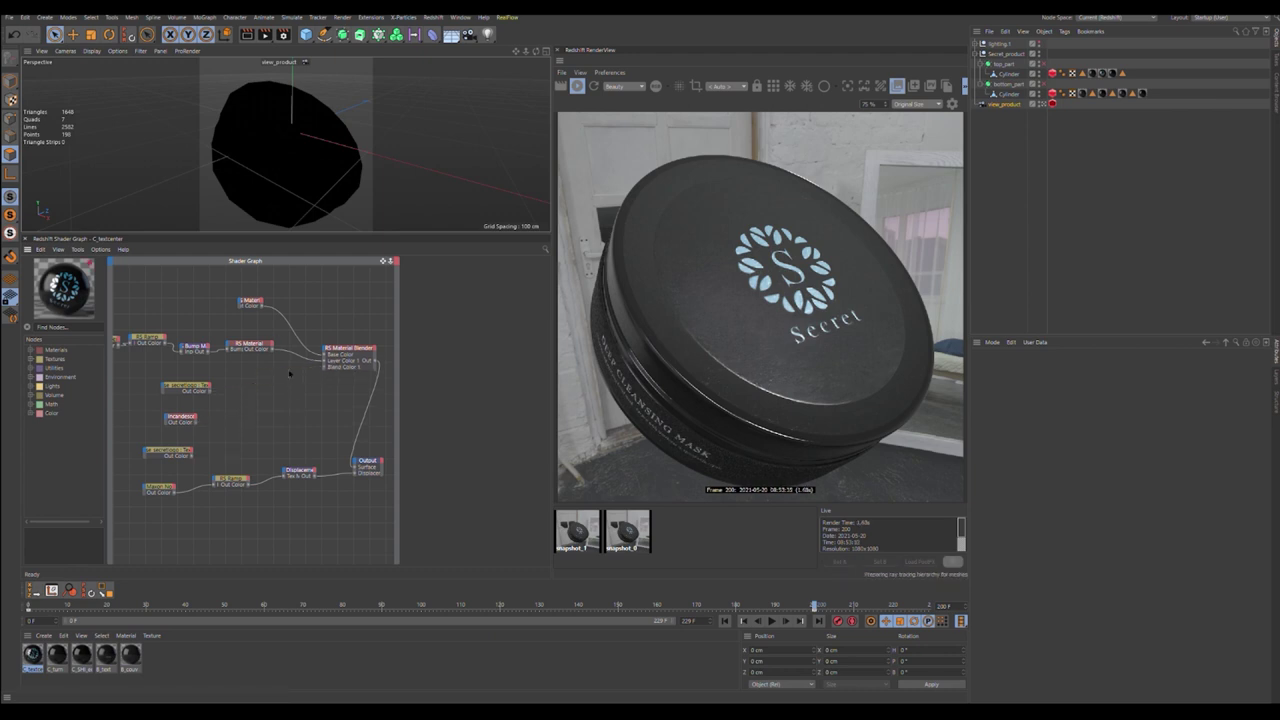
{"action": "left_click", "coordinate": [291, 354]}
{"action": "left_click", "coordinate": [293, 330]}
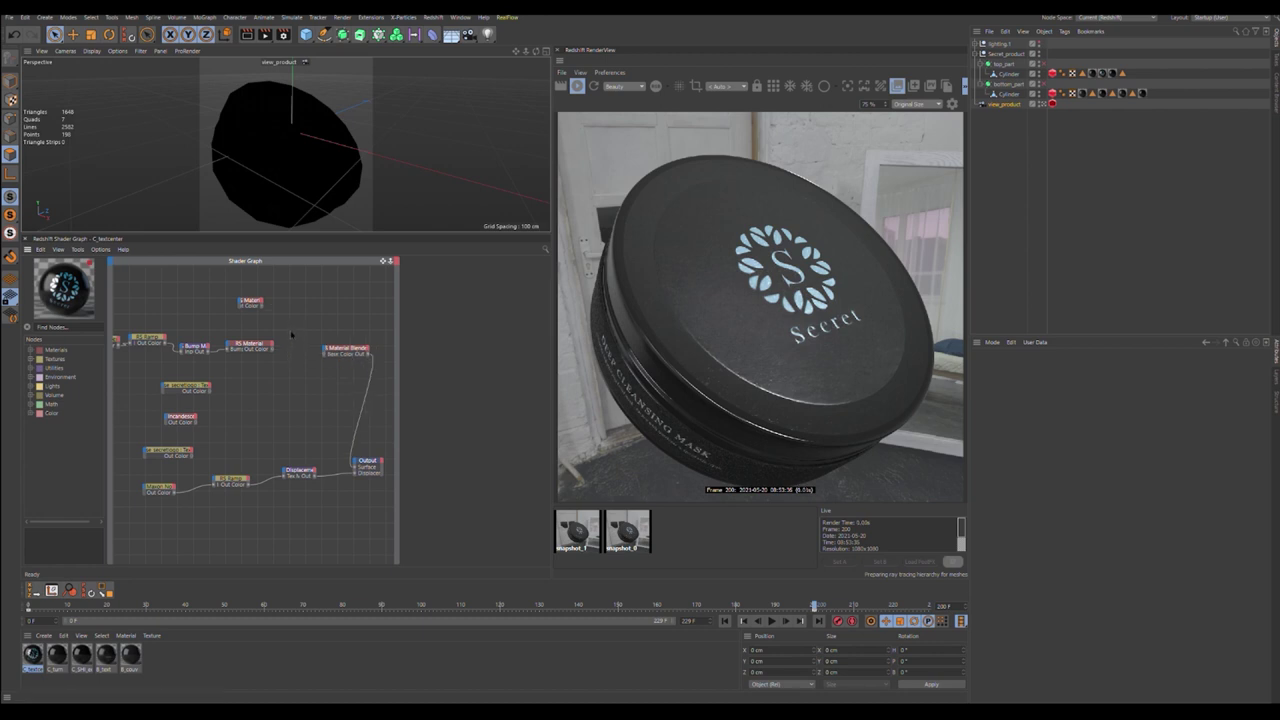
{"action": "left_click", "coordinate": [294, 352]}
{"action": "key", "text": "Delete"}
Step: Undo the disconnections of the blender's Base Color, Layer Color 1 and Blend Color 1 inputs one at a time
{"action": "key", "text": "ctrl+z"}
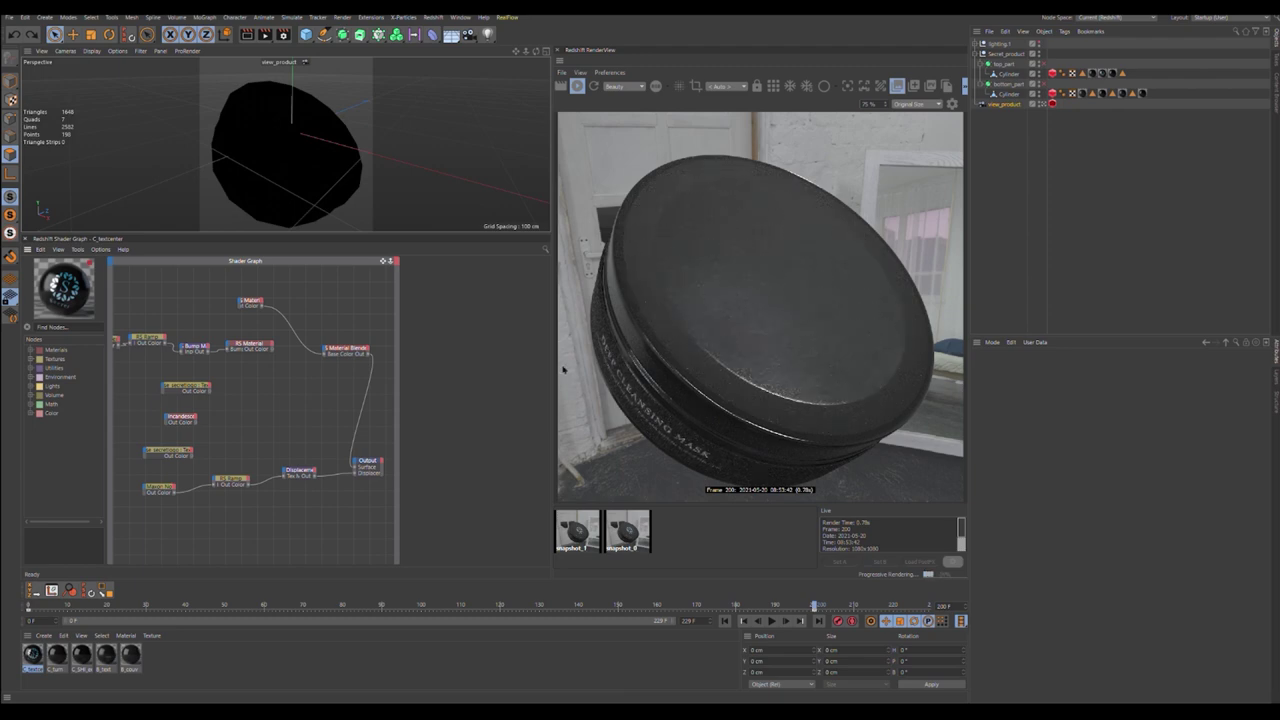
{"action": "key", "text": "ctrl+z"}
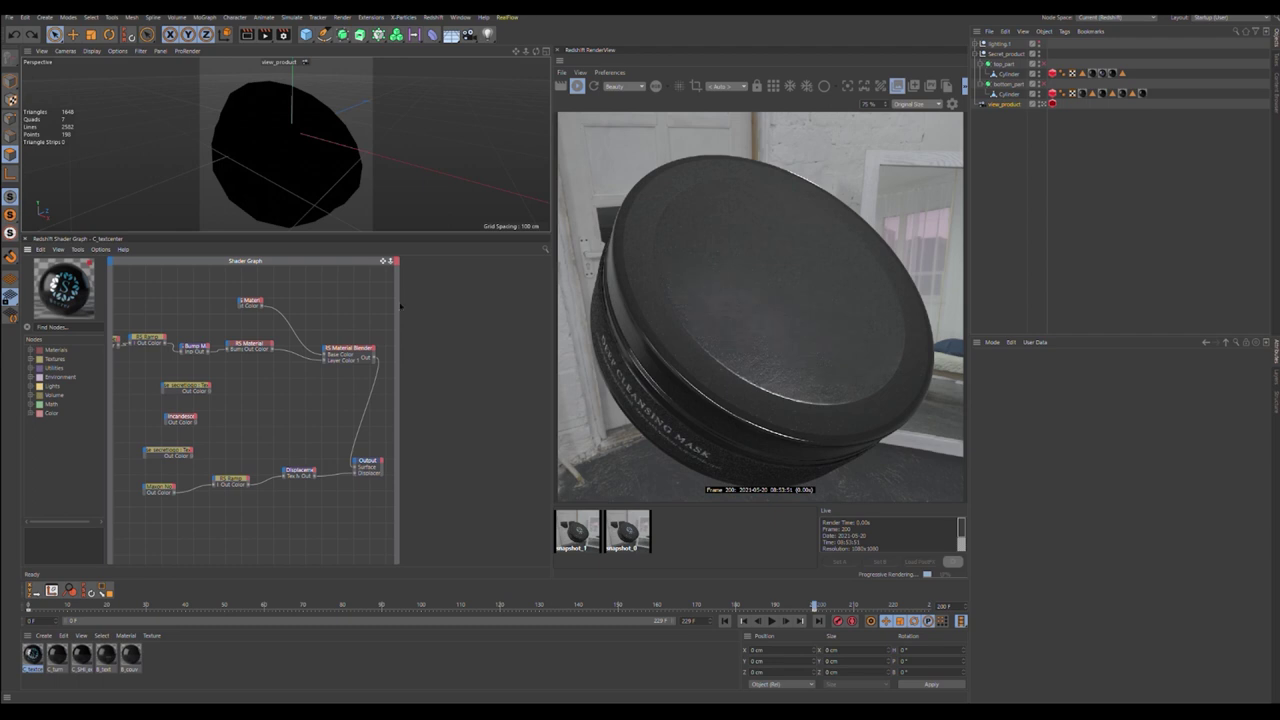
{"action": "key", "text": "ctrl+z"}
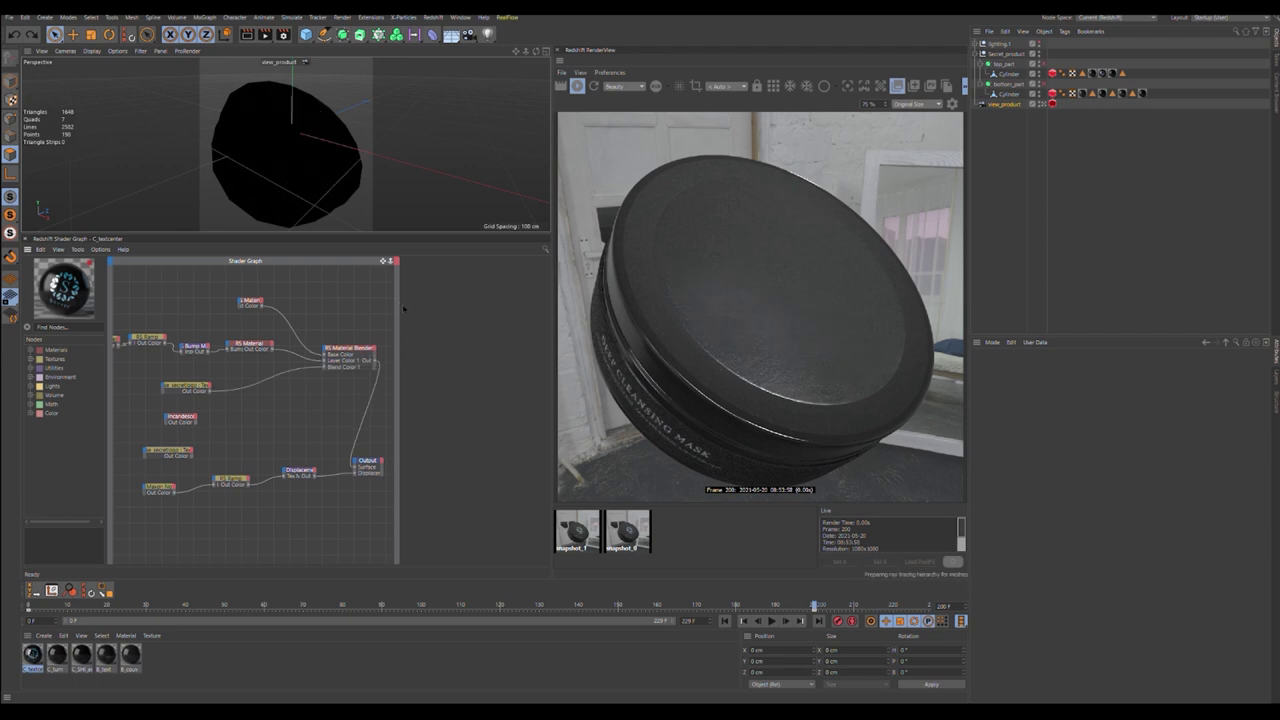
Step: Move the normal_secretlogo texture node slightly lower in the graph, below its RS Ramp
{"action": "left_click_drag", "start_coordinate": [406, 307], "coordinate": [526, 308]}
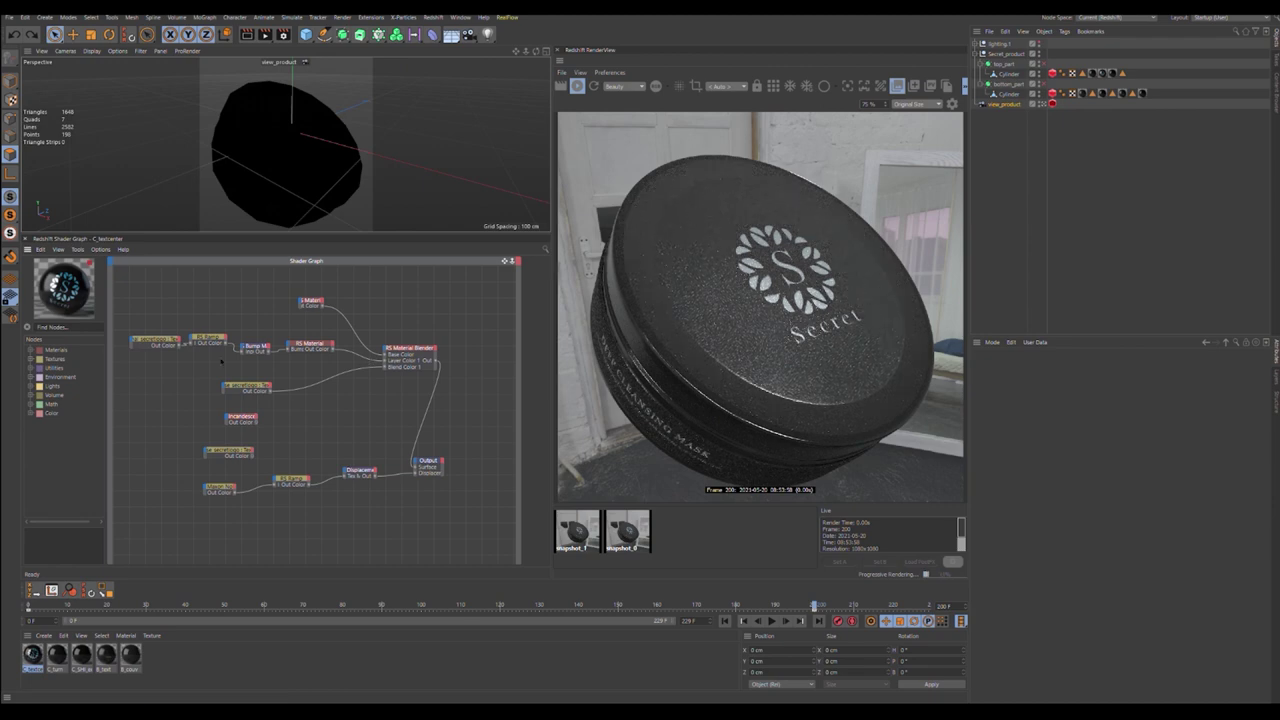
{"action": "left_click", "coordinate": [156, 344]}
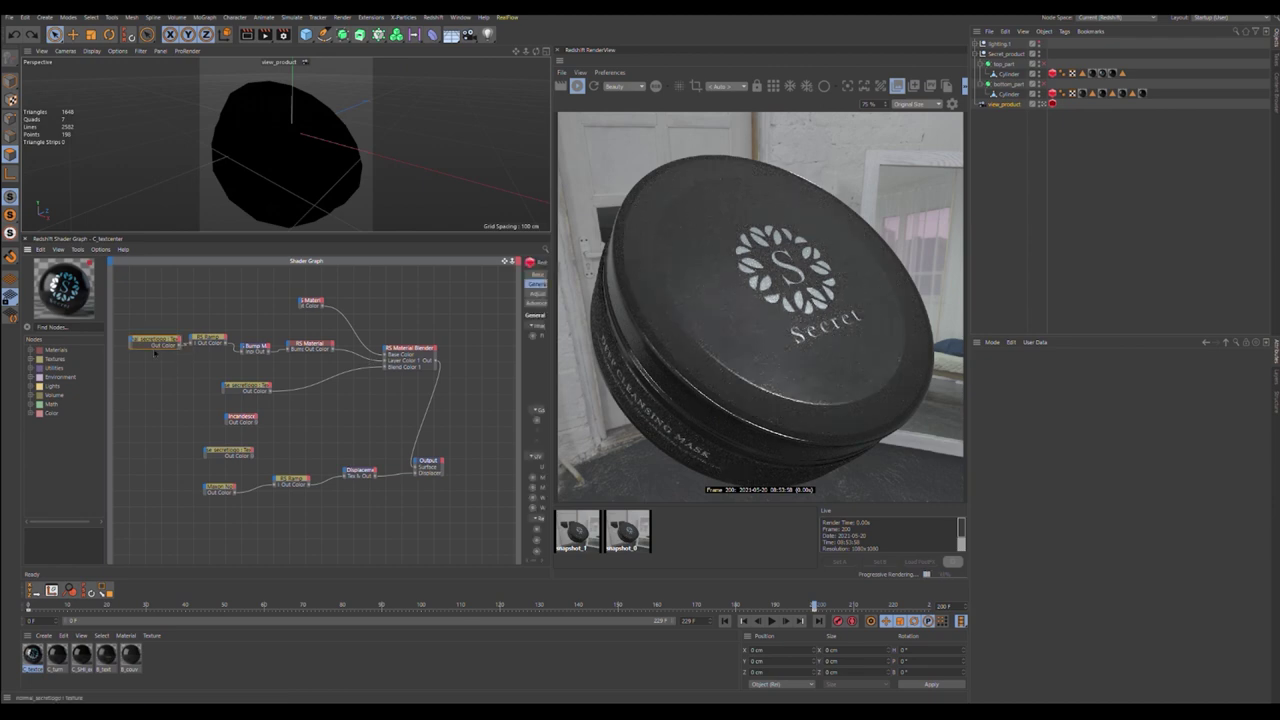
{"action": "left_click_drag", "start_coordinate": [163, 344], "coordinate": [163, 366]}
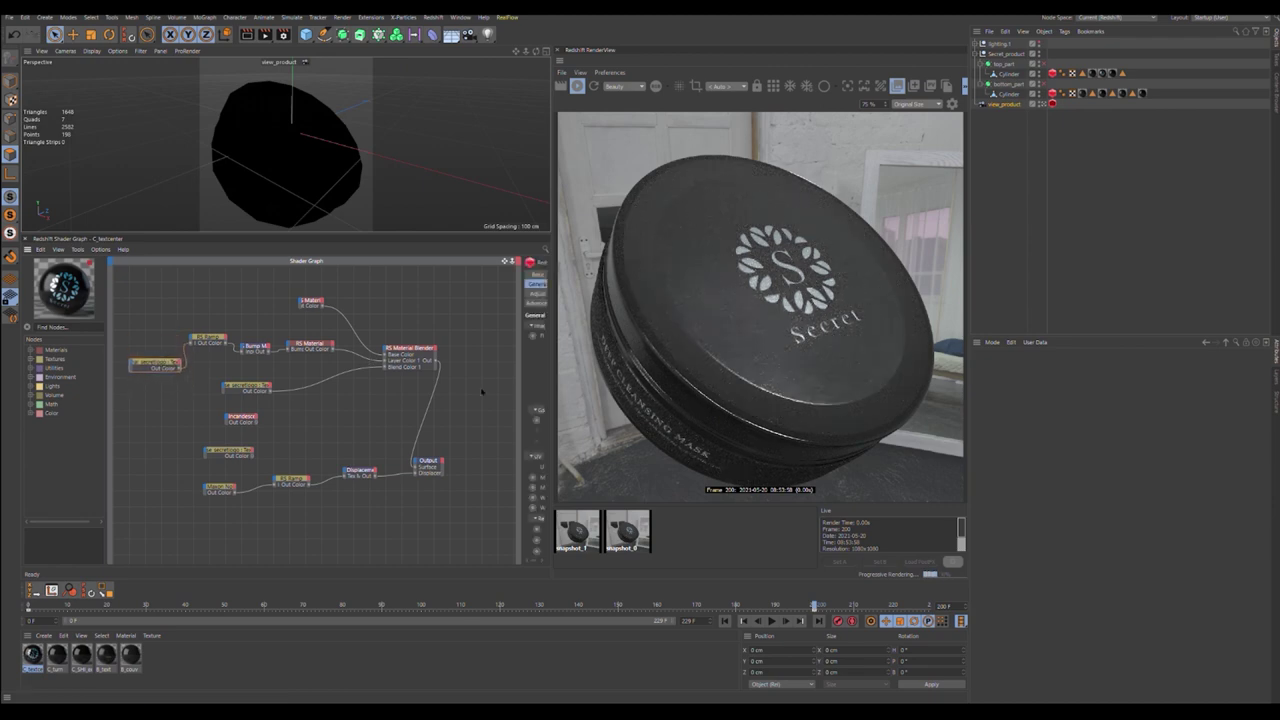
{"action": "left_click_drag", "start_coordinate": [527, 379], "coordinate": [408, 381]}
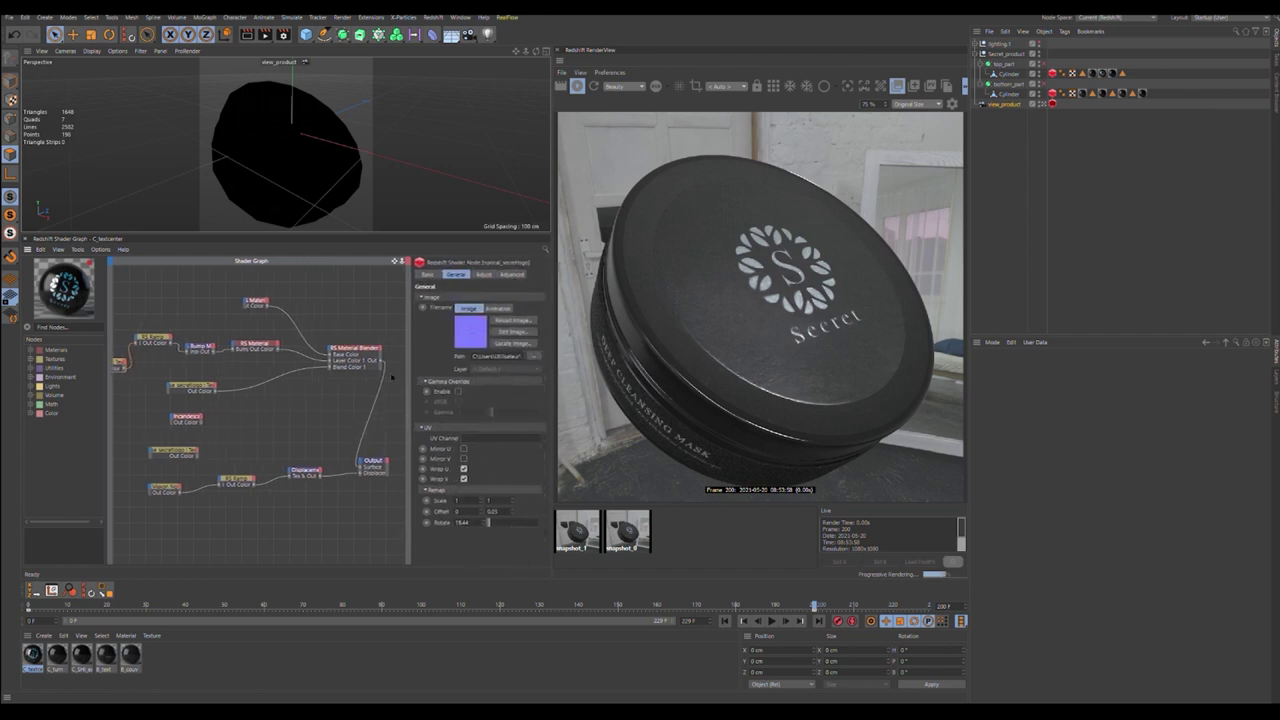
Step: Inspect the silver RS Material, its RS Ramp, Bump Map and normal logo texture, and the diffuse logo texture used as blend mask
{"action": "left_click", "coordinate": [240, 346]}
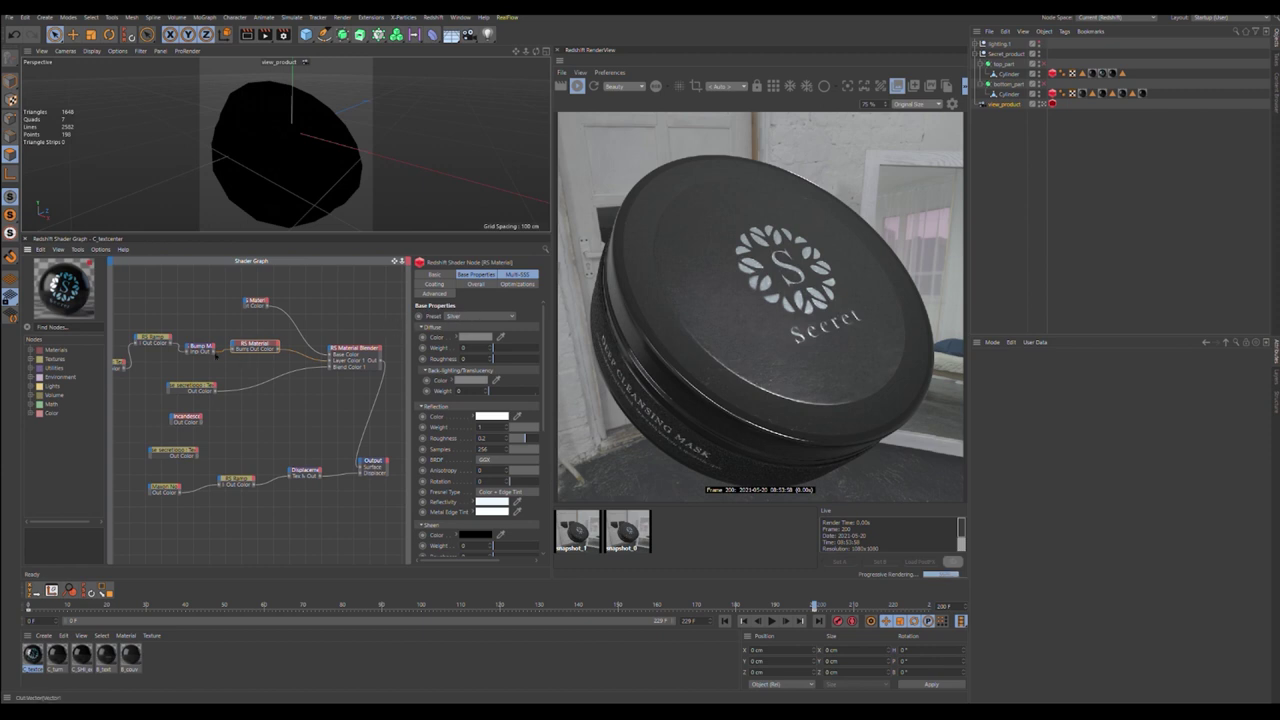
{"action": "left_click", "coordinate": [151, 340]}
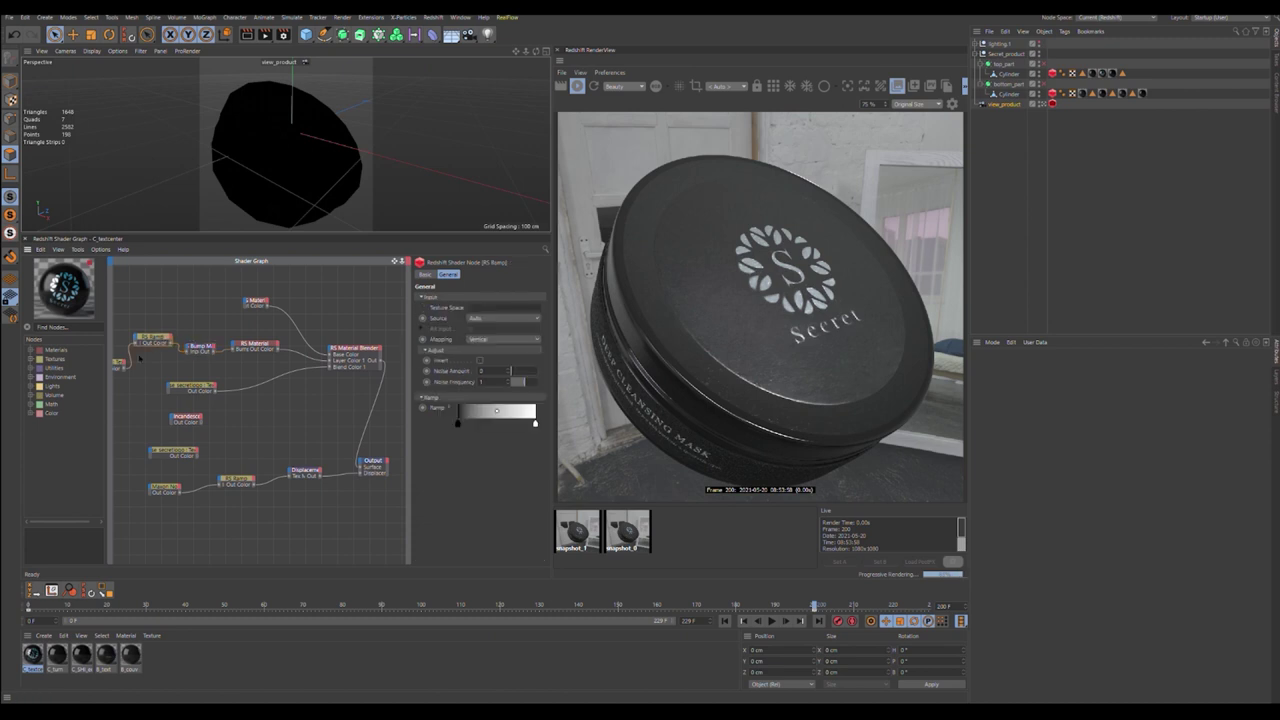
{"action": "left_click", "coordinate": [200, 345]}
{"action": "left_click", "coordinate": [149, 337]}
{"action": "left_click", "coordinate": [119, 363]}
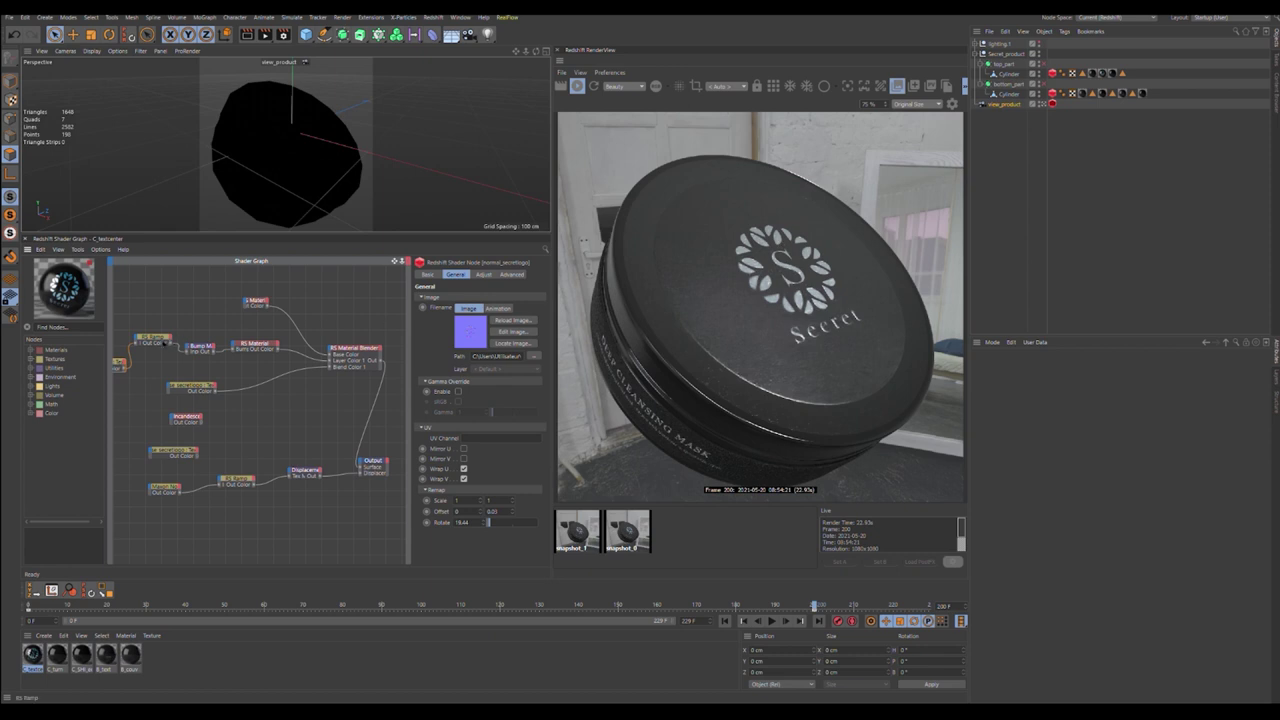
{"action": "left_click", "coordinate": [163, 343]}
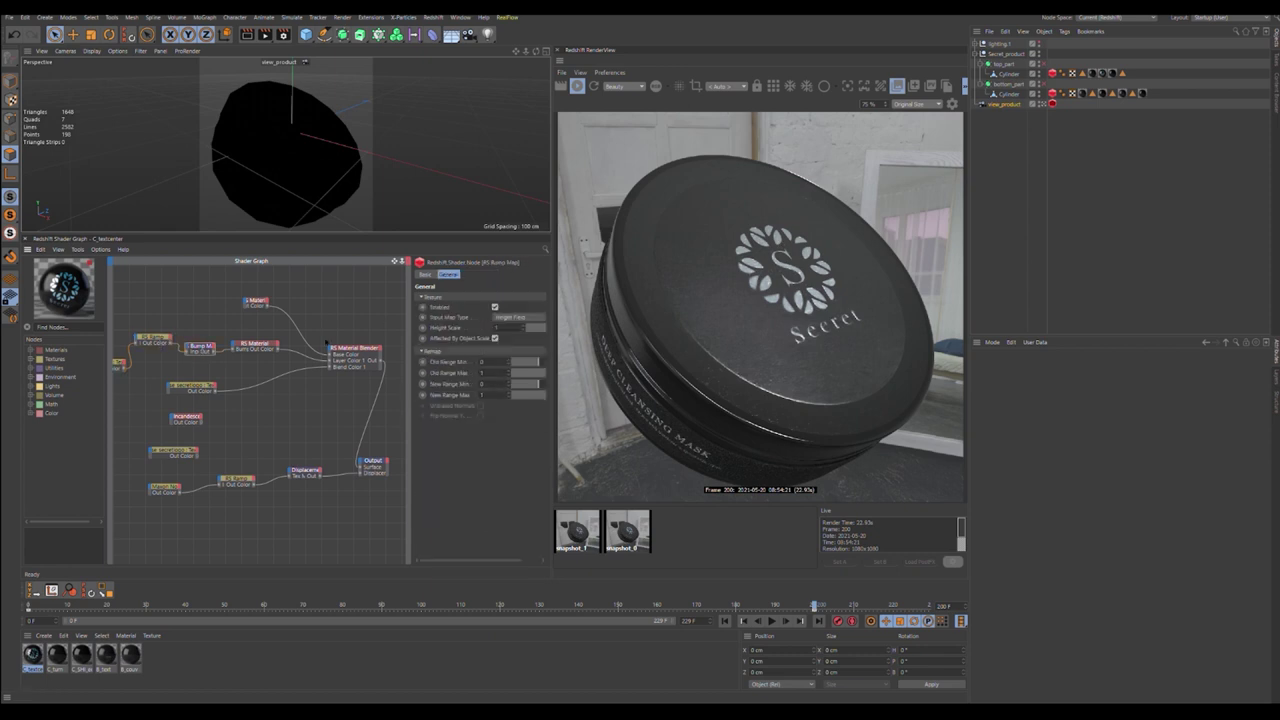
{"action": "left_click", "coordinate": [243, 347]}
{"action": "left_click", "coordinate": [205, 348]}
{"action": "left_click", "coordinate": [183, 388]}
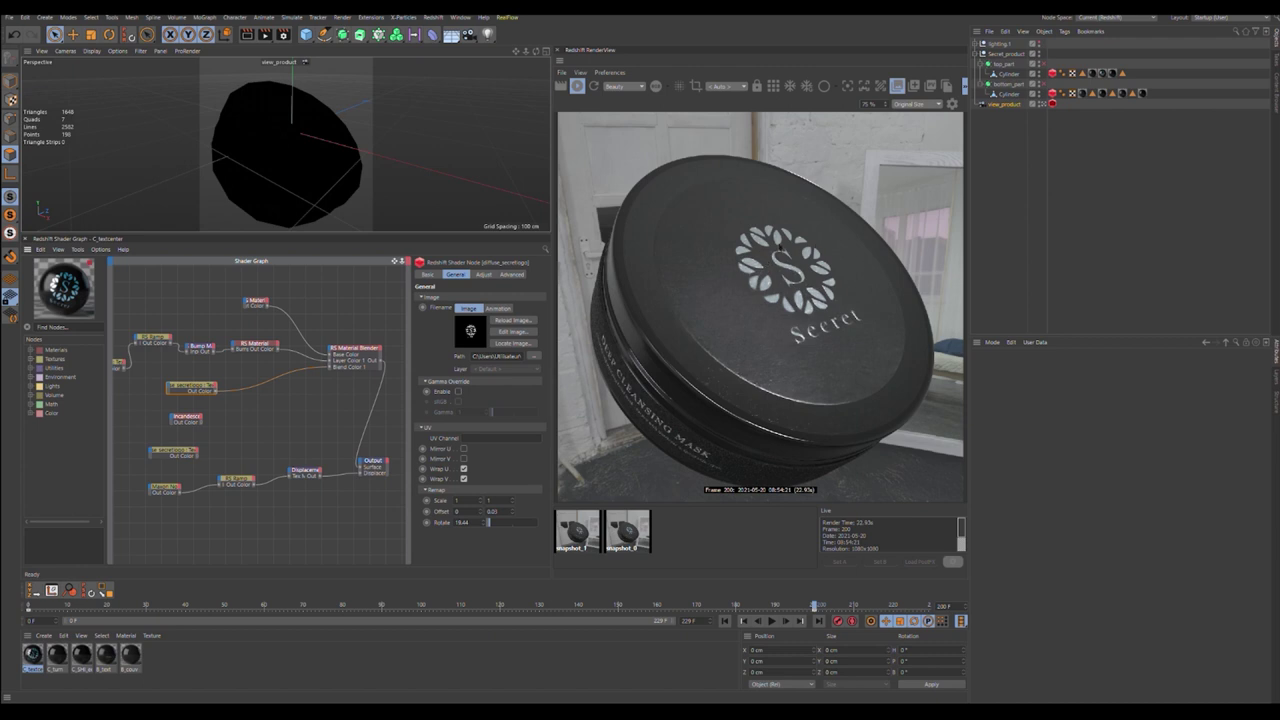
Step: Undo the remaining graph changes, restoring the normal texture's position and the blender's Layer Color 2 and Blend Color 2 connections
{"action": "key", "text": "ctrl+z"}
{"action": "key", "text": "ctrl+z"}
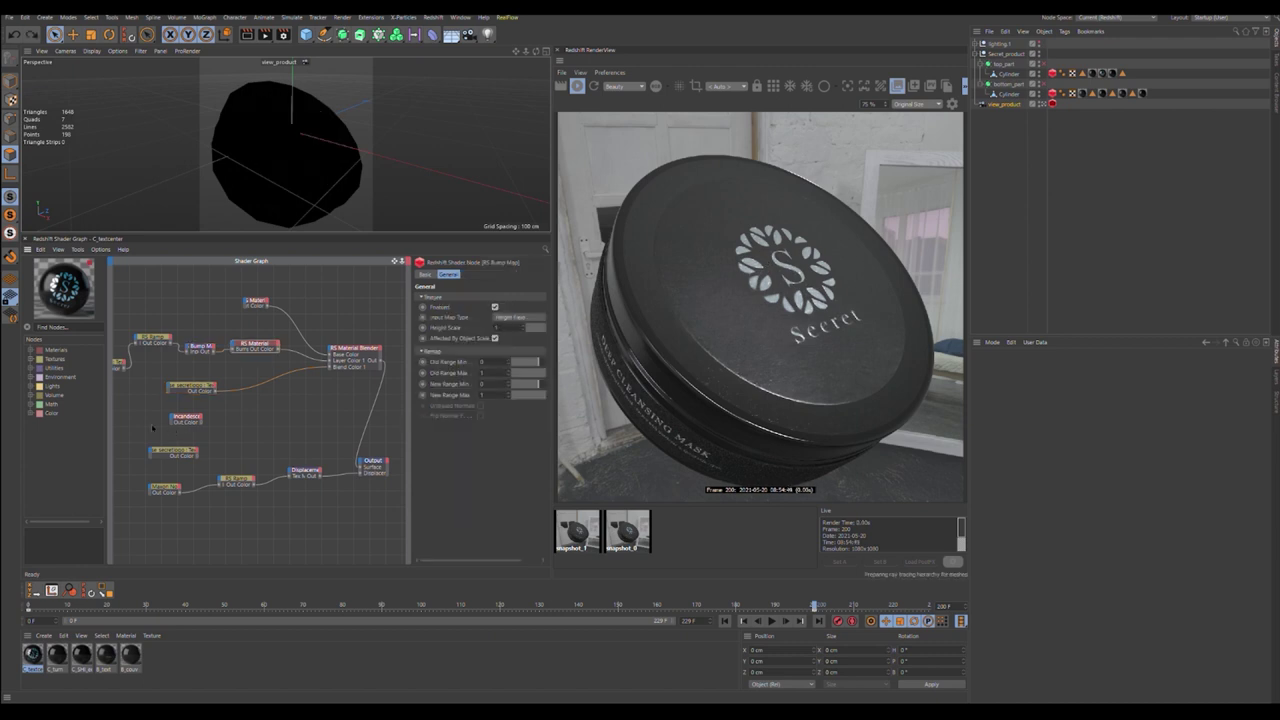
{"action": "key", "text": "ctrl+z"}
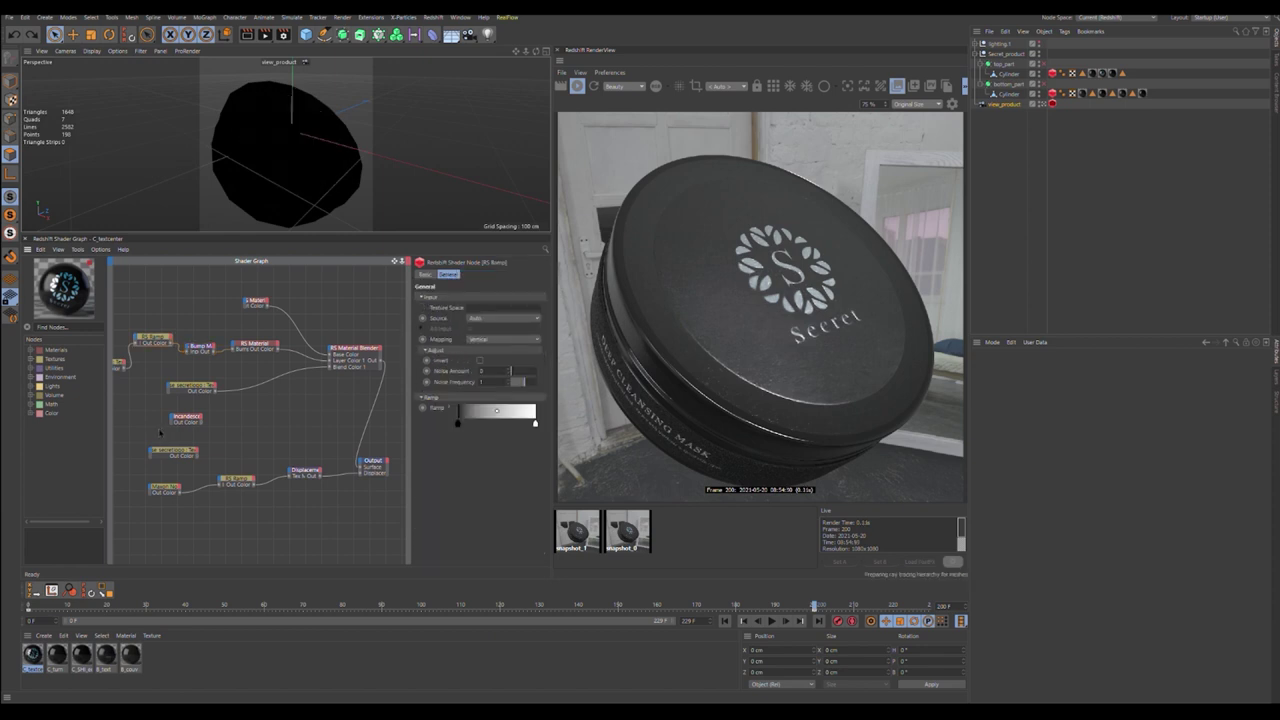
{"action": "key", "text": "ctrl+z"}
{"action": "key", "text": "ctrl+z"}
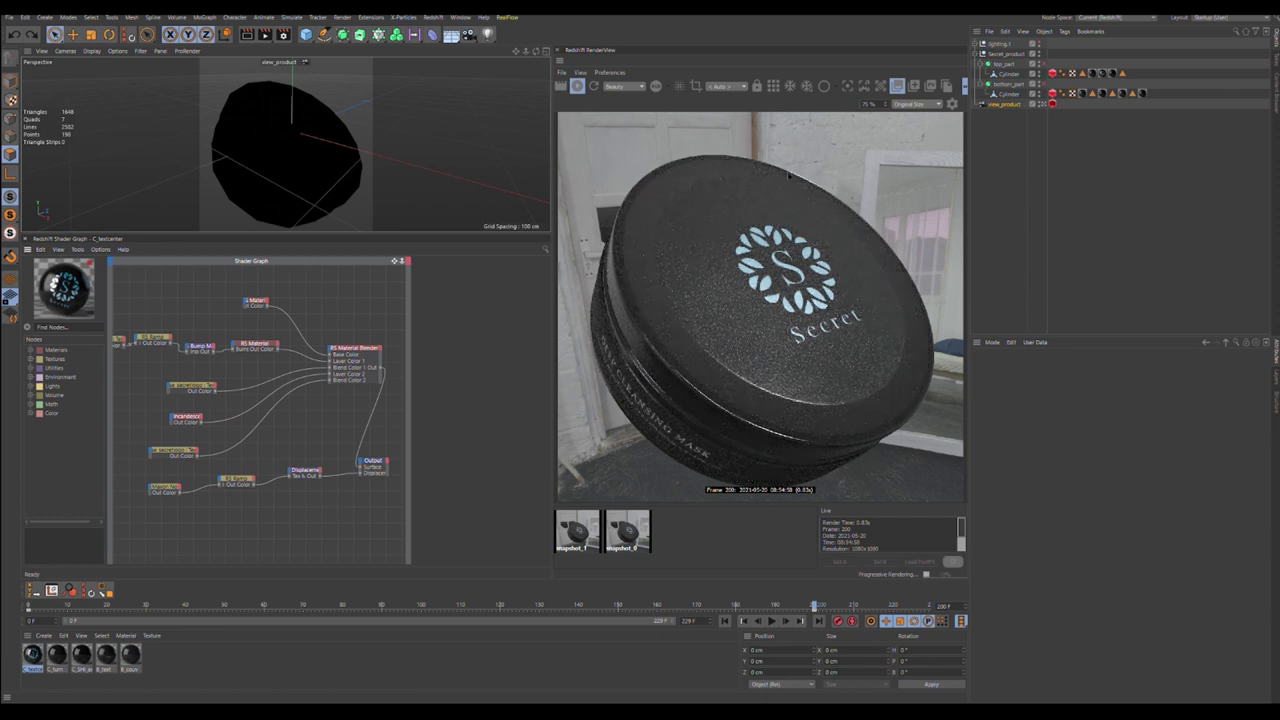
Step: Examine the RS Incandescent node's settings and the two logo diffuse textures used as blend masks in the lid material
{"action": "left_click", "coordinate": [186, 416]}
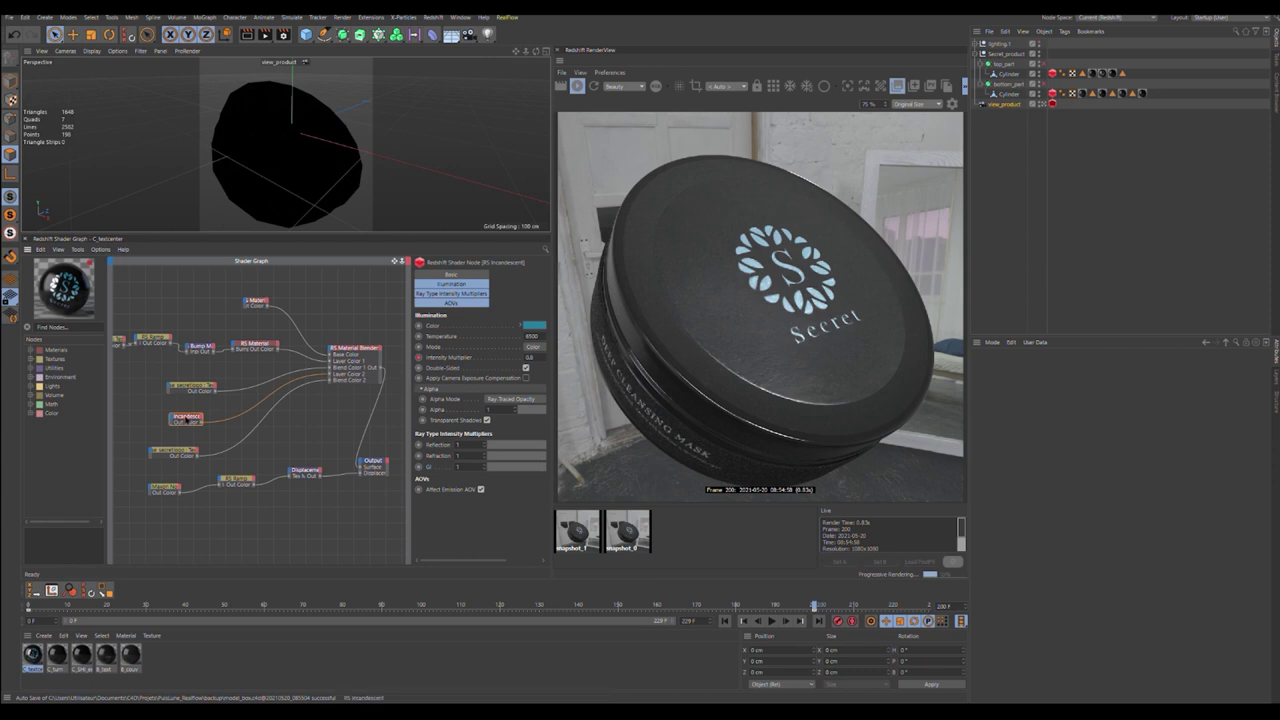
{"action": "left_click", "coordinate": [175, 450]}
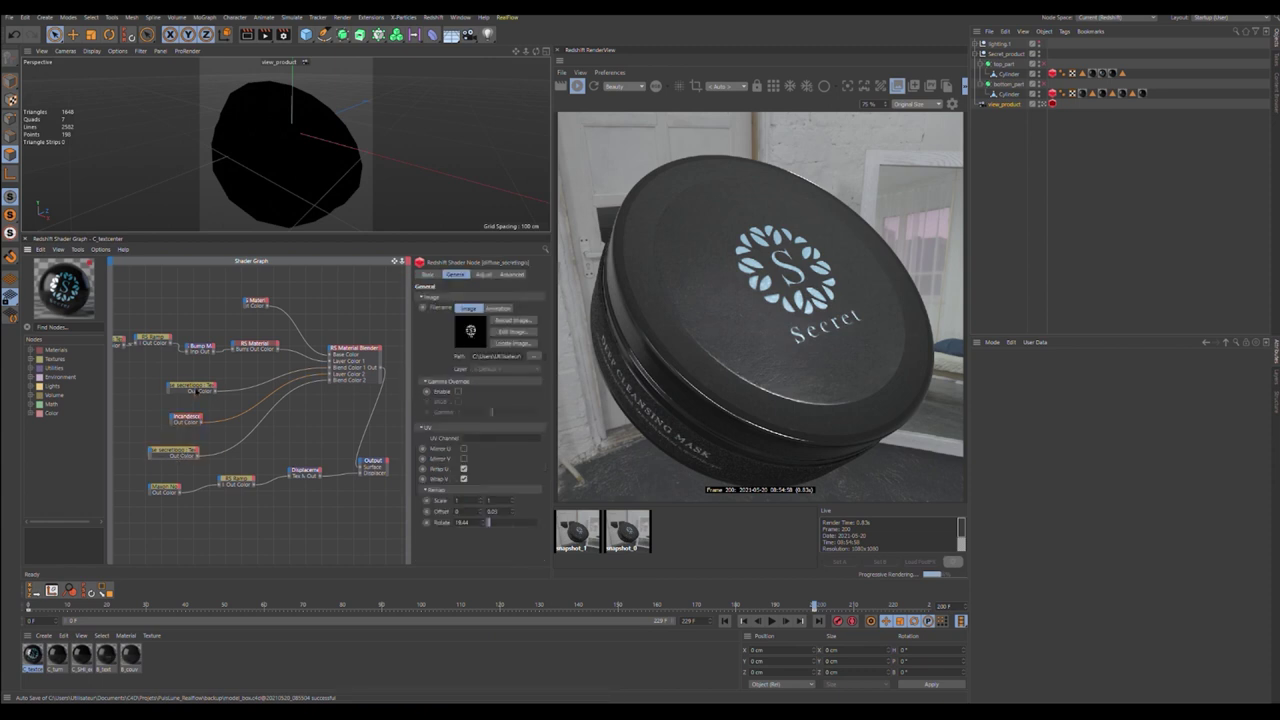
{"action": "left_click", "coordinate": [189, 391]}
{"action": "left_click", "coordinate": [181, 454]}
{"action": "left_click", "coordinate": [186, 422]}
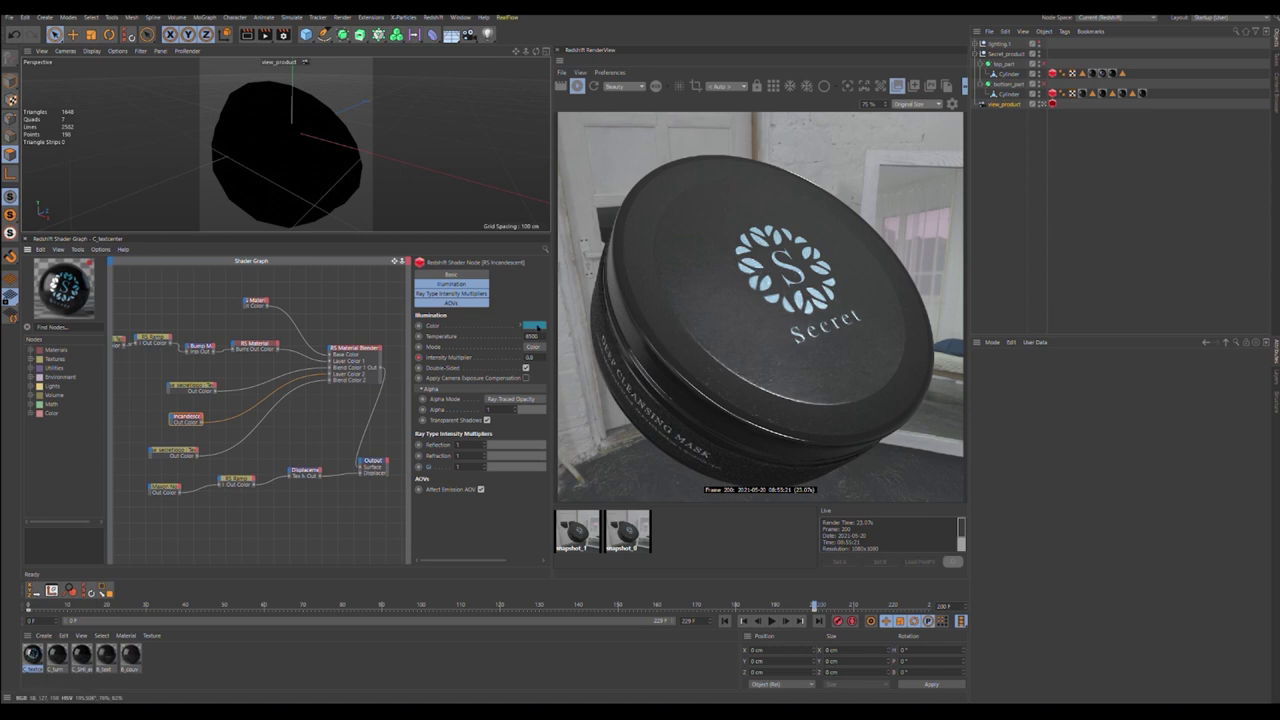
Step: Try a green Color and a different Intensity Multiplier on the RS Incandescent node, undoing each change
{"action": "left_click", "coordinate": [527, 323]}
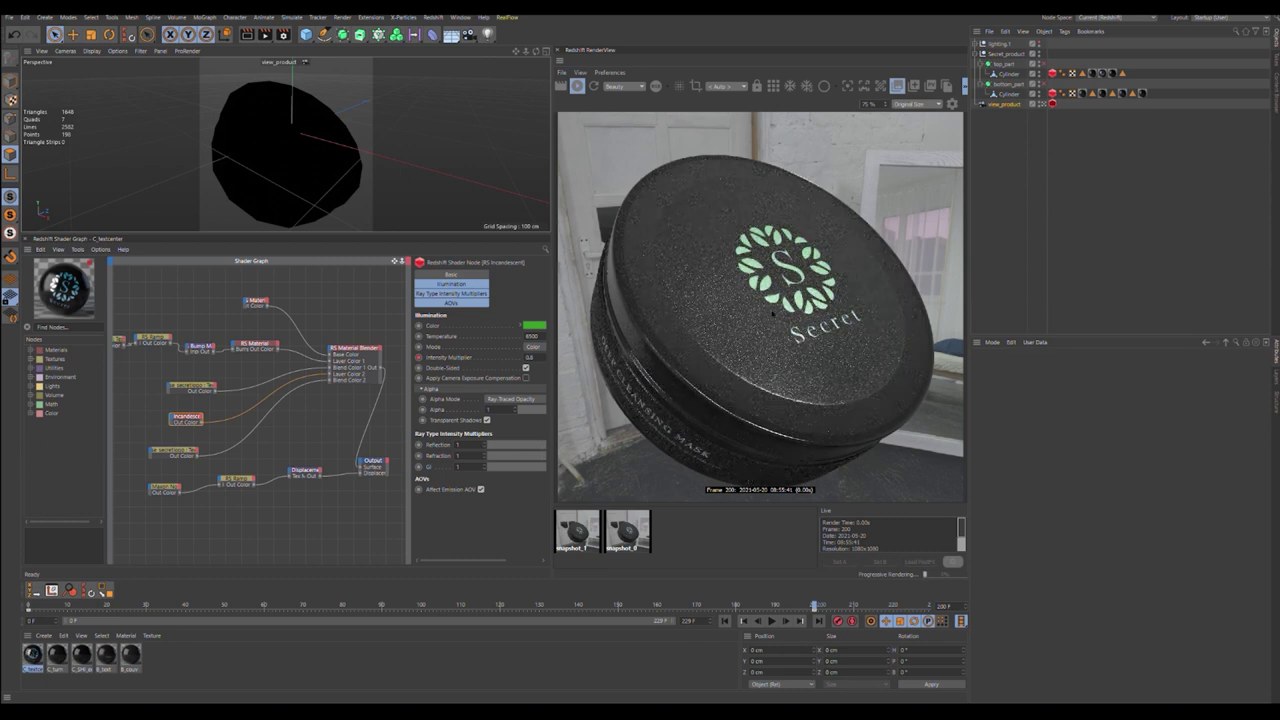
{"action": "key", "text": "ctrl+z"}
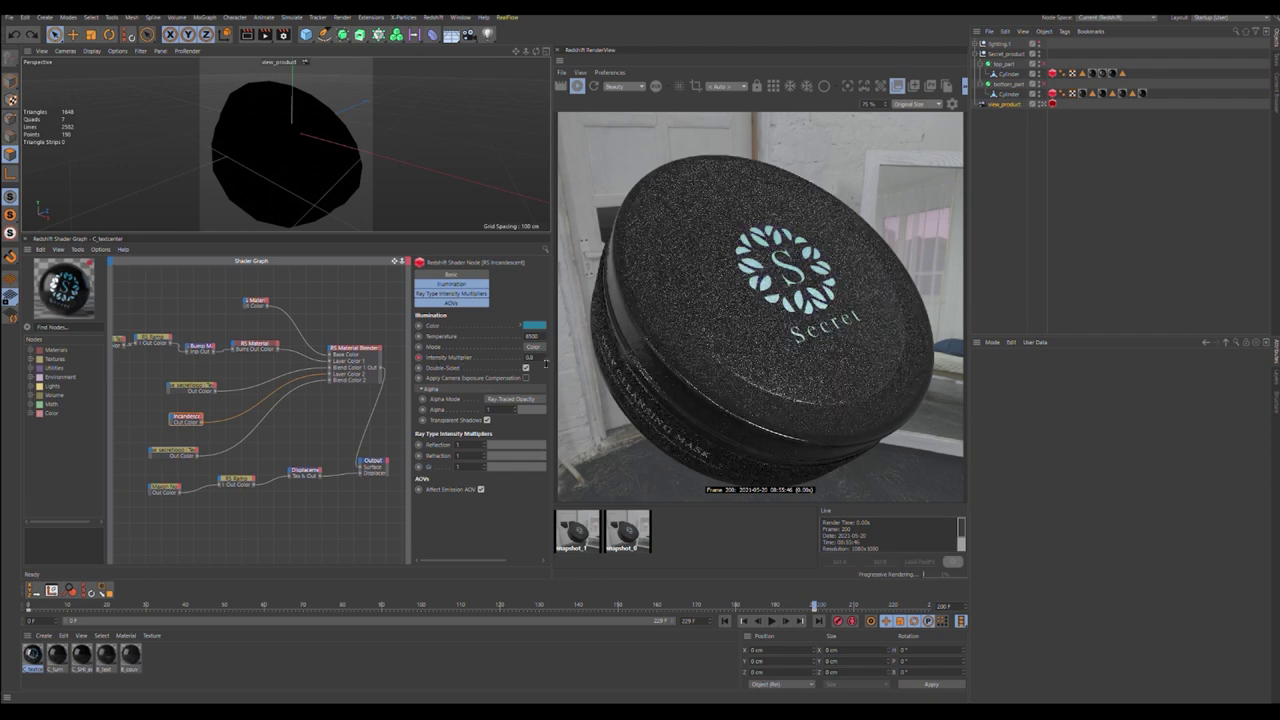
{"action": "left_click_drag", "start_coordinate": [541, 359], "coordinate": [485, 366]}
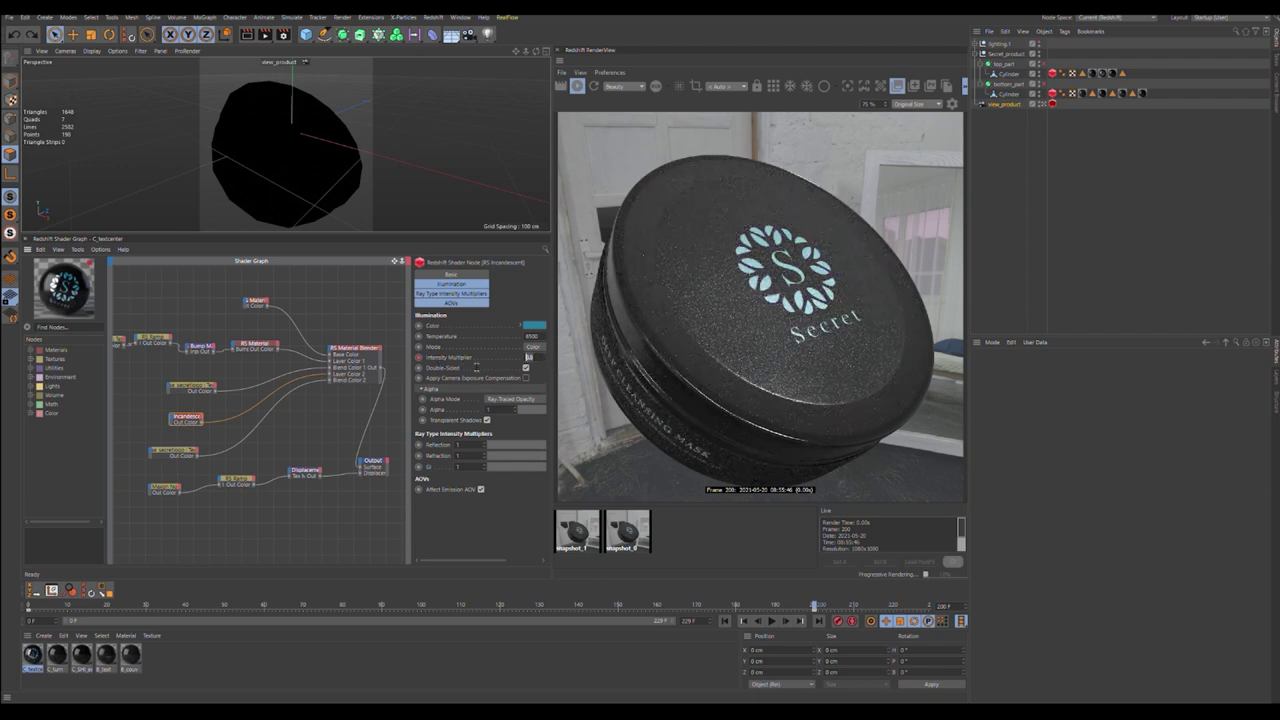
{"action": "type", "text": "1"}
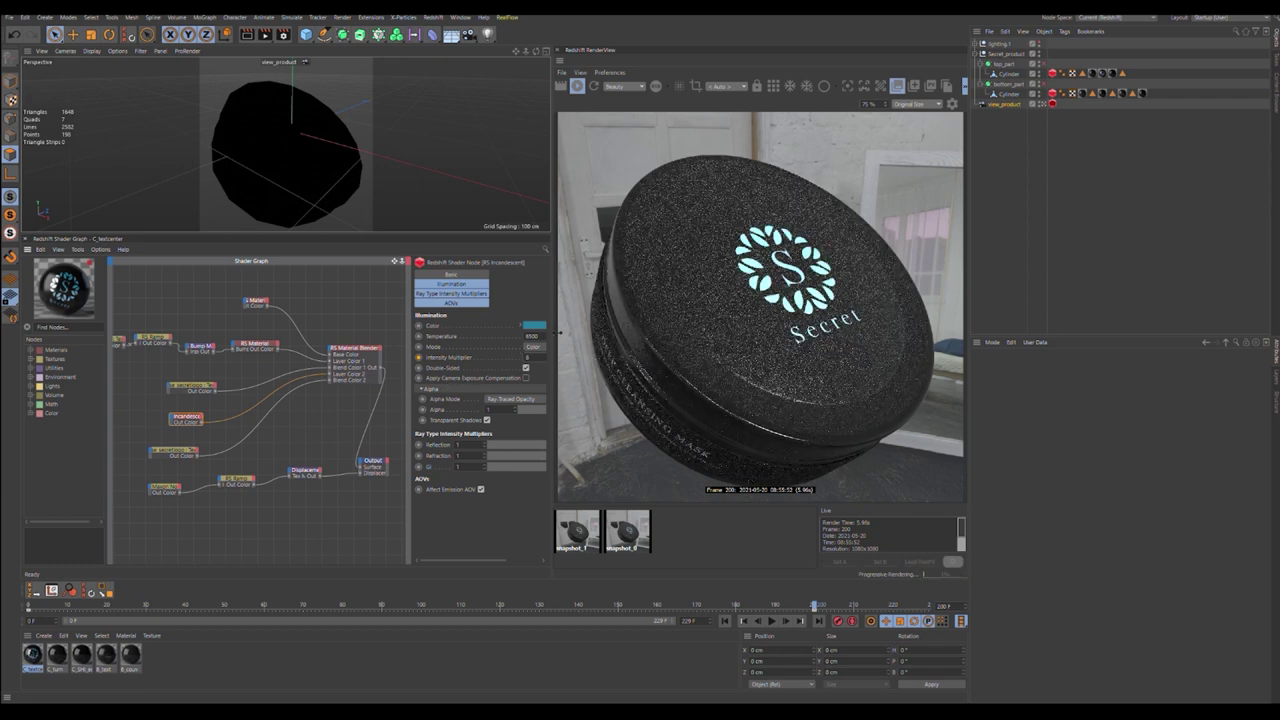
{"action": "key", "text": "ctrl+z"}
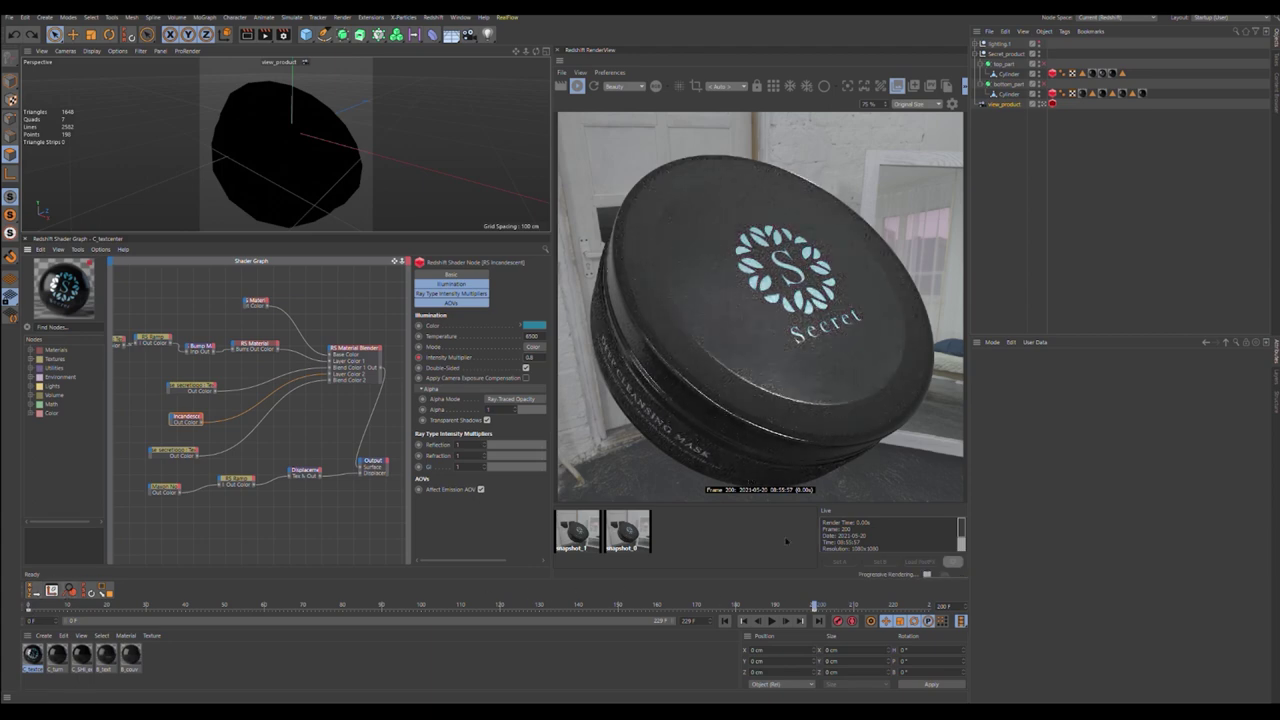
Step: Compare the logo's animated glow at frame 0 and around frame 200, and select the texture node feeding the displacement
{"action": "left_click", "coordinate": [28, 606]}
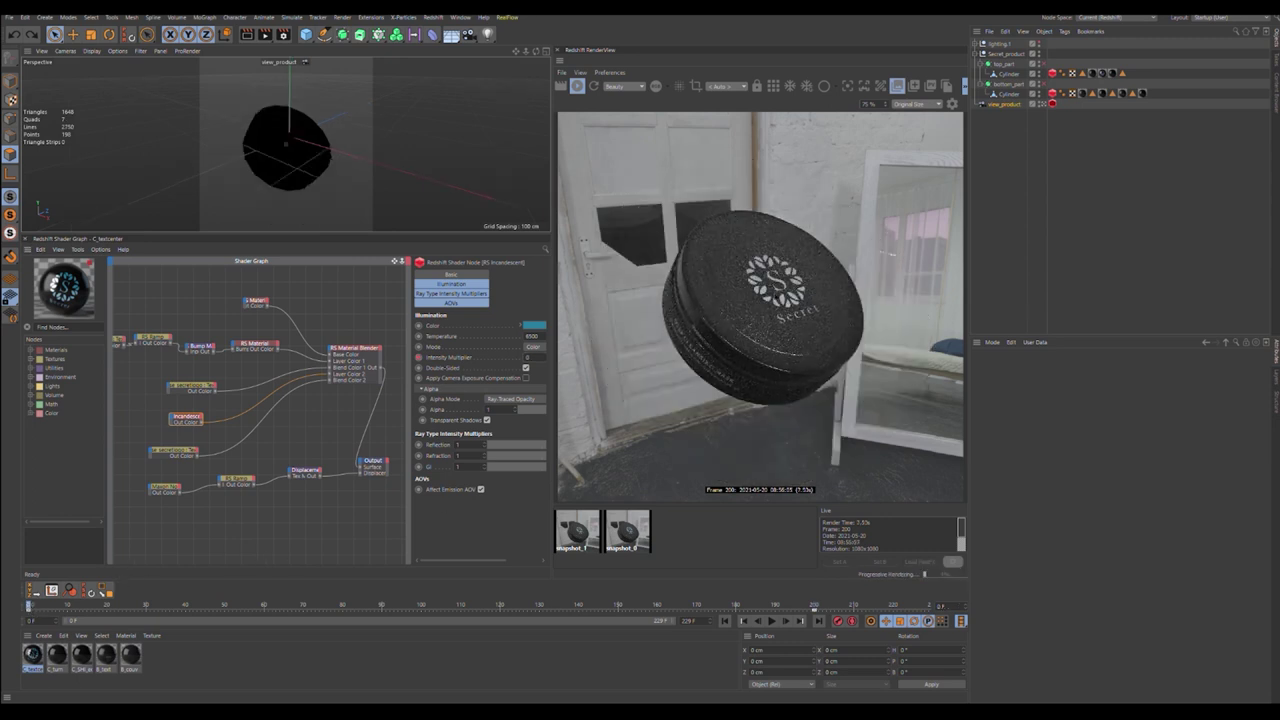
{"action": "left_click", "coordinate": [817, 606]}
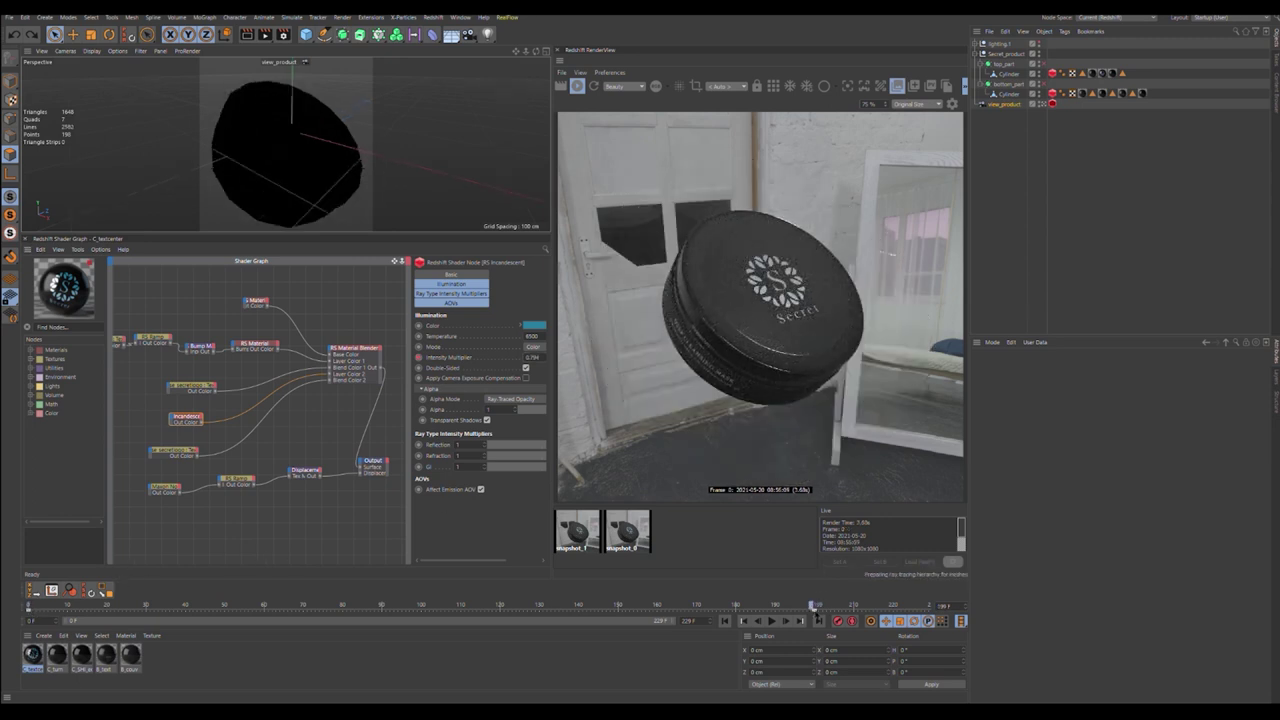
{"action": "left_click", "coordinate": [813, 606]}
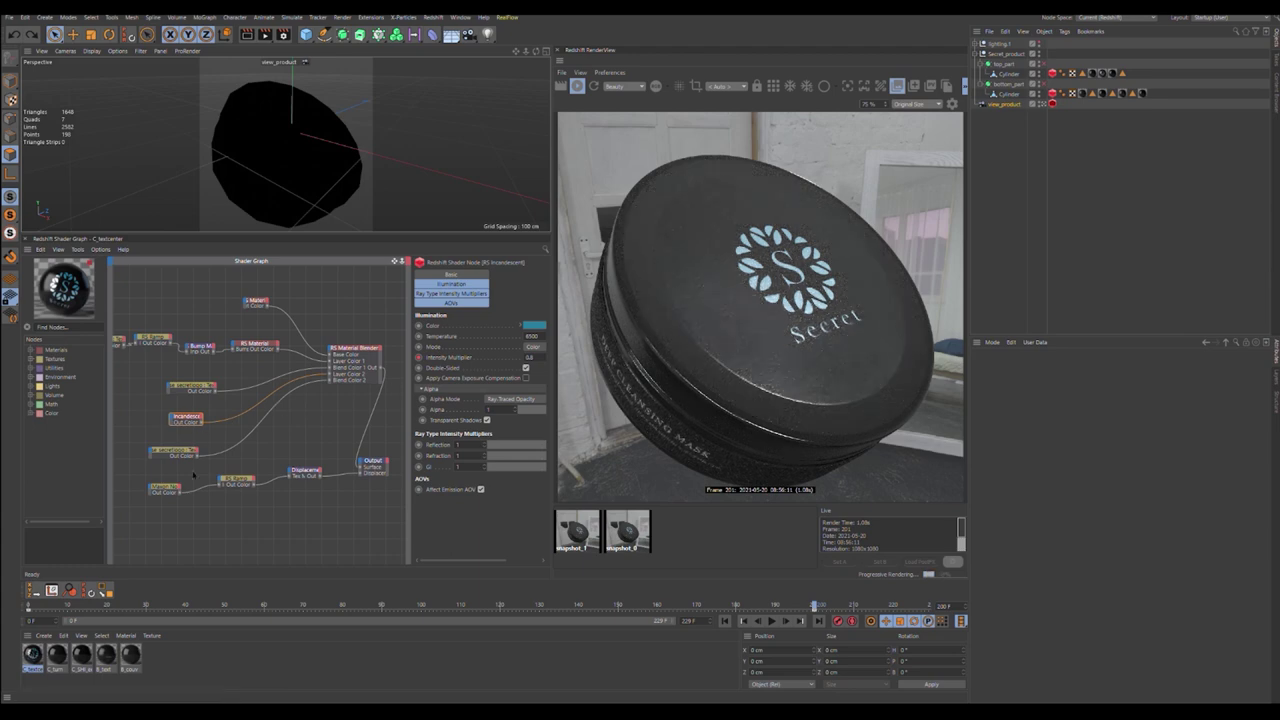
{"action": "left_click", "coordinate": [158, 489]}
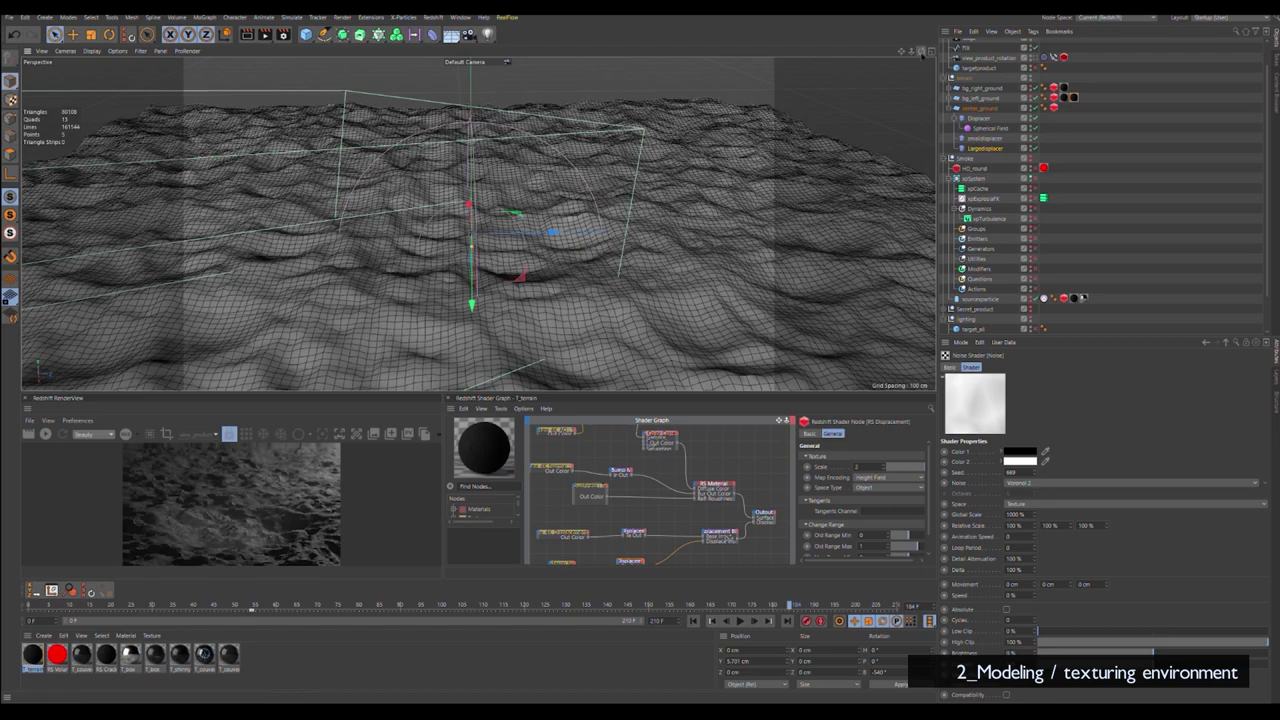
Step: Disable all the displacers under center_ground and show the plane's object properties
{"action": "mouse_move", "coordinate": [921, 53]}
{"action": "left_mouse_down"}
{"action": "mouse_move", "coordinate": [921, 120]}
{"action": "mouse_move", "coordinate": [921, 52]}
{"action": "left_mouse_up"}
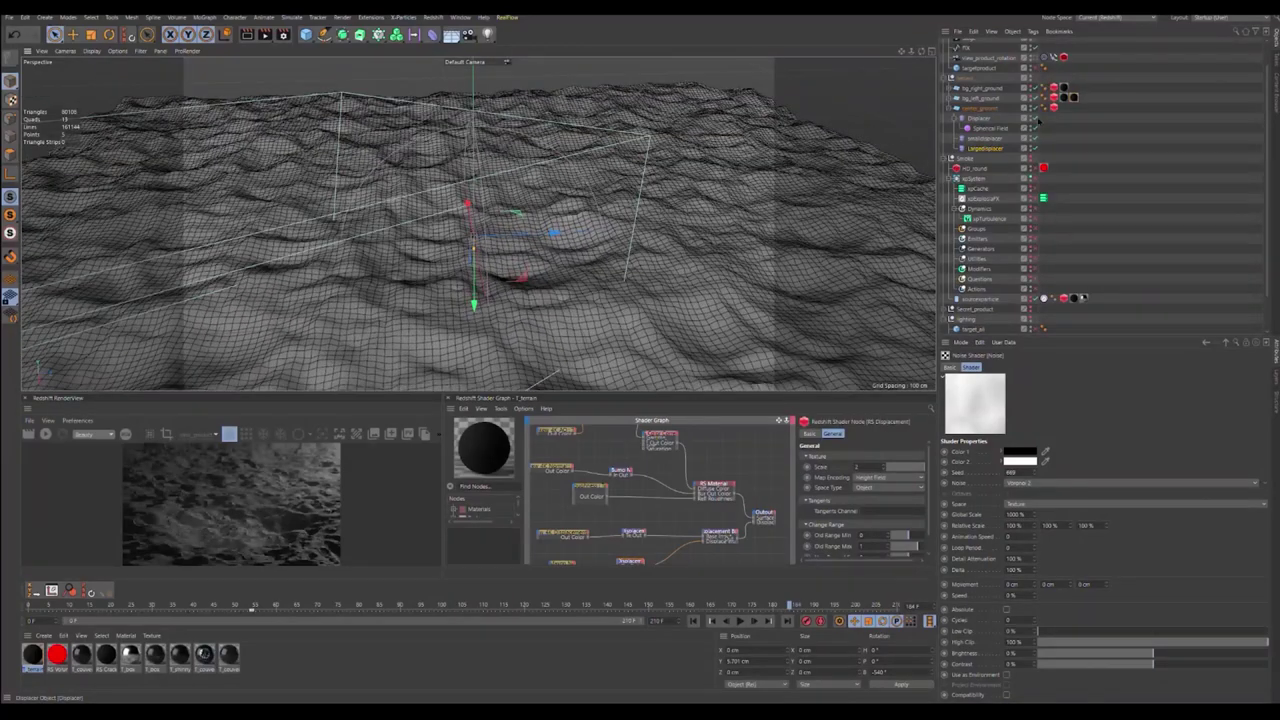
{"action": "left_click_drag", "start_coordinate": [1036, 118], "coordinate": [1036, 148]}
{"action": "left_click", "coordinate": [990, 109]}
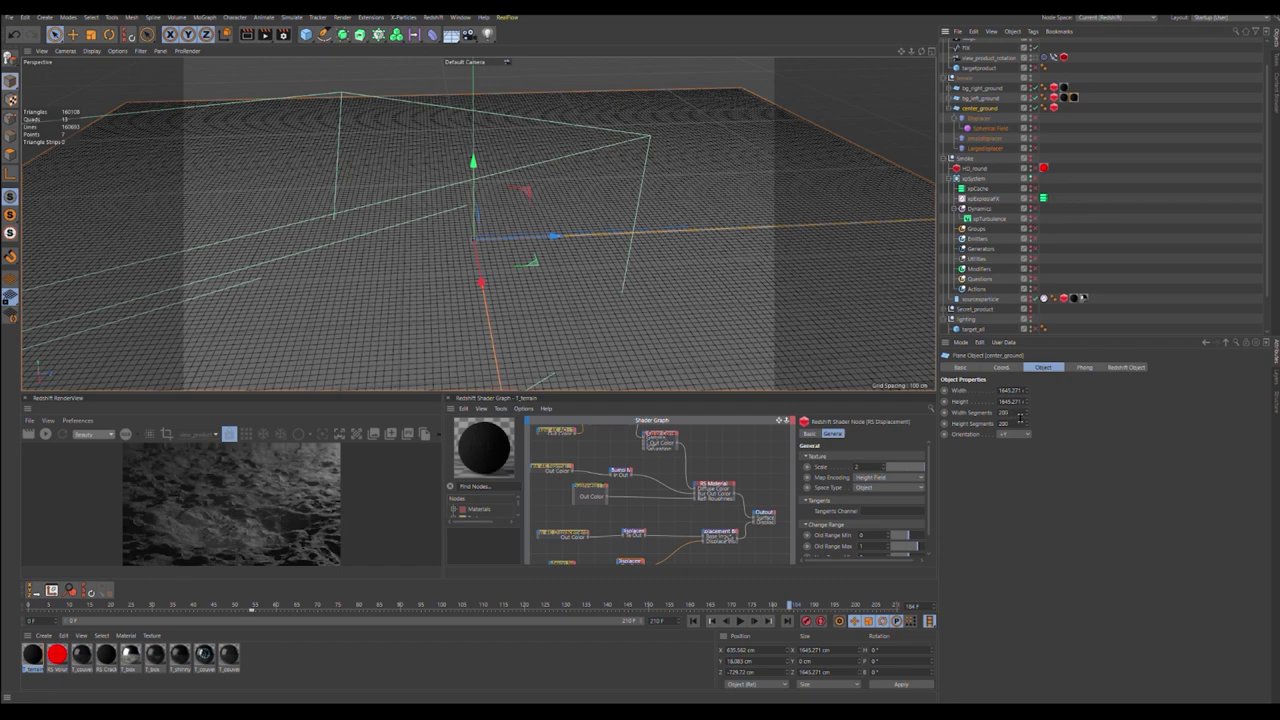
Step: Enable the largedisplacer on center_ground and open its noise shader's settings
{"action": "left_click", "coordinate": [980, 148]}
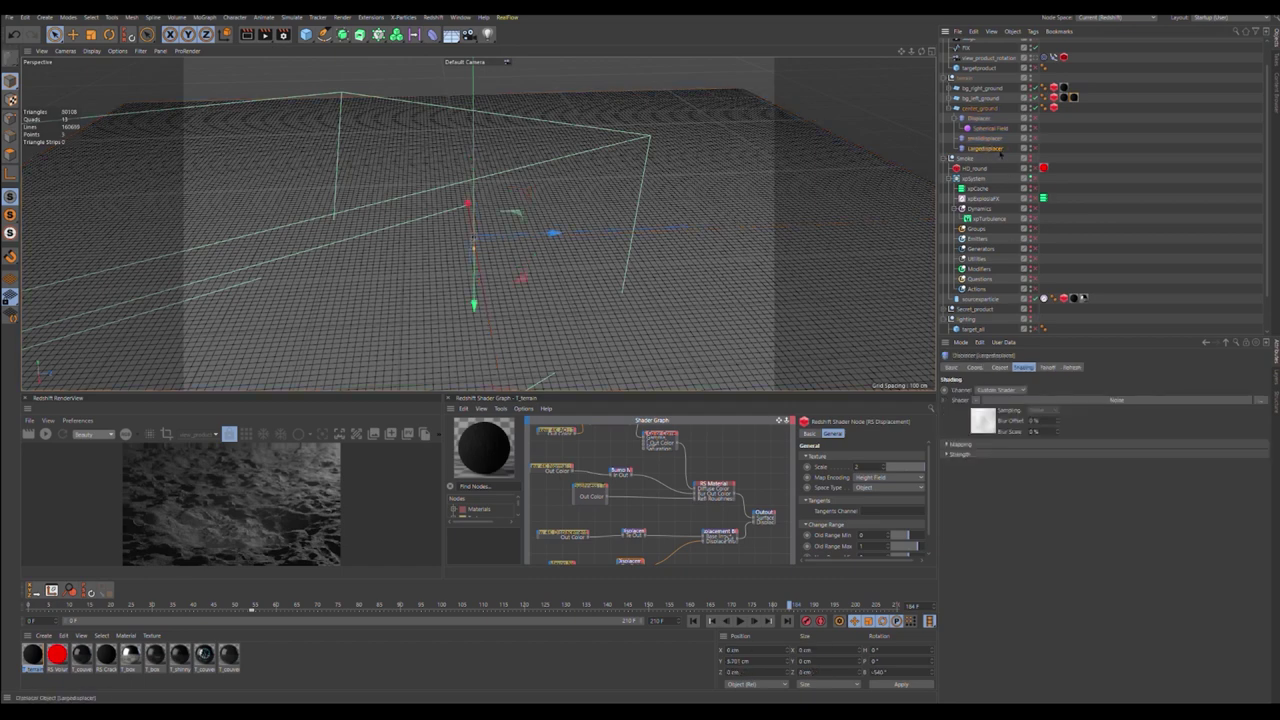
{"action": "left_click", "coordinate": [1035, 148]}
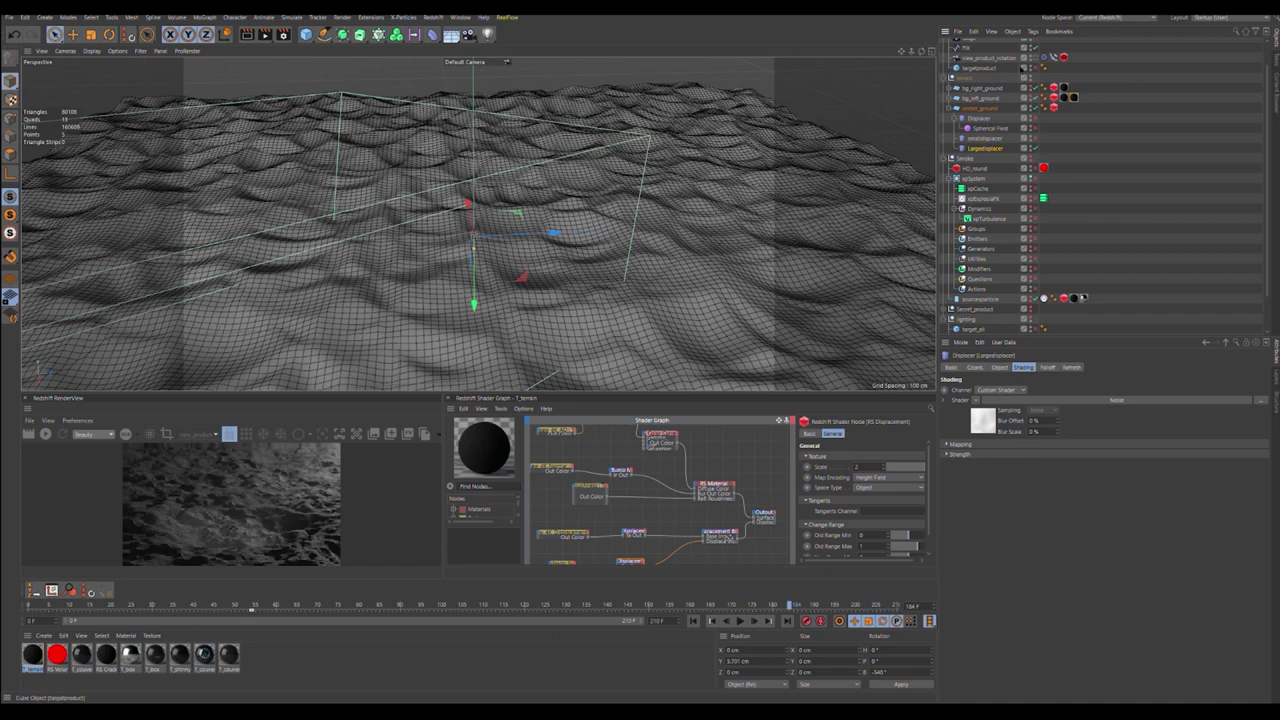
{"action": "left_click", "coordinate": [982, 420]}
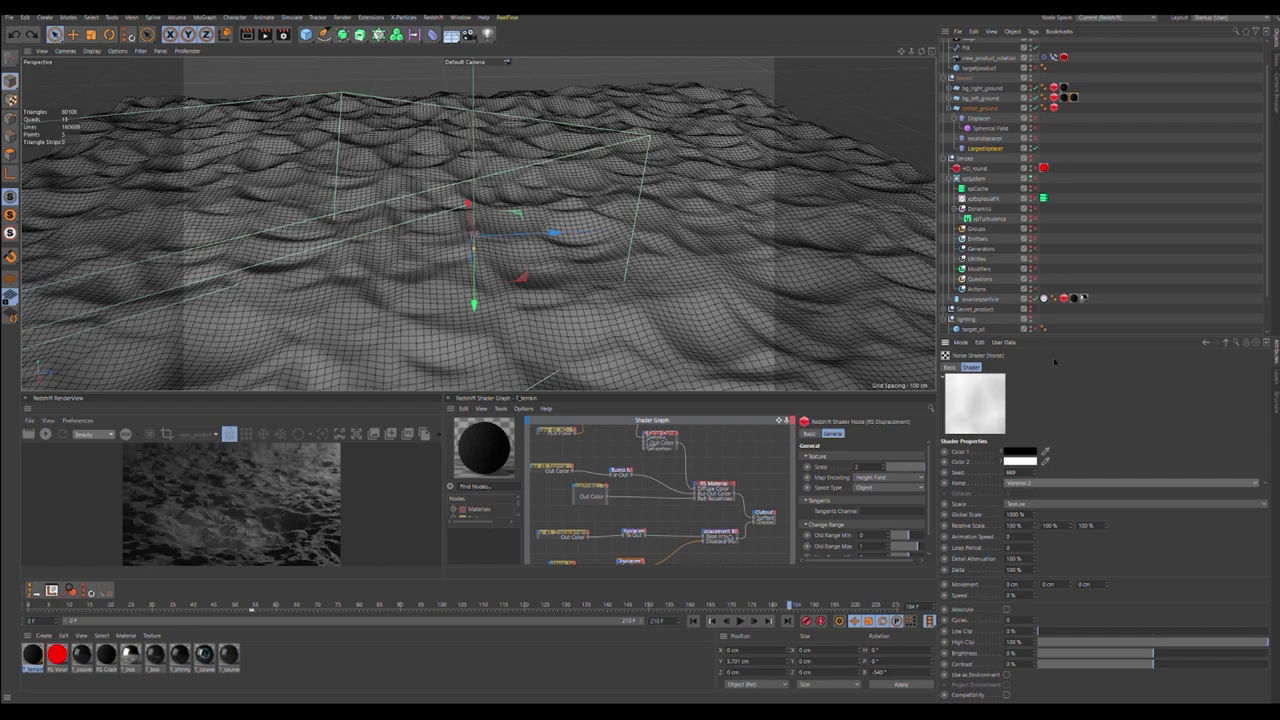
Step: Try a displacement height of 60 cm on the largedisplacer, and undo it
{"action": "left_click", "coordinate": [984, 149]}
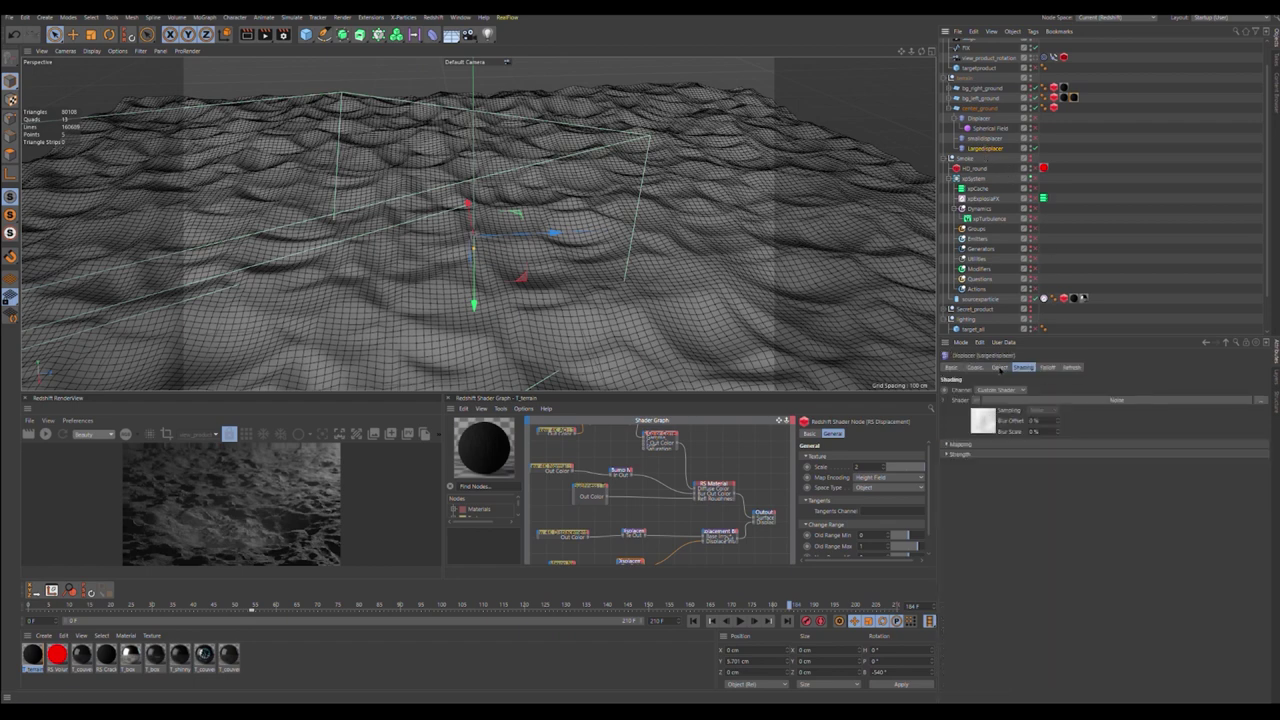
{"action": "left_click", "coordinate": [1000, 368]}
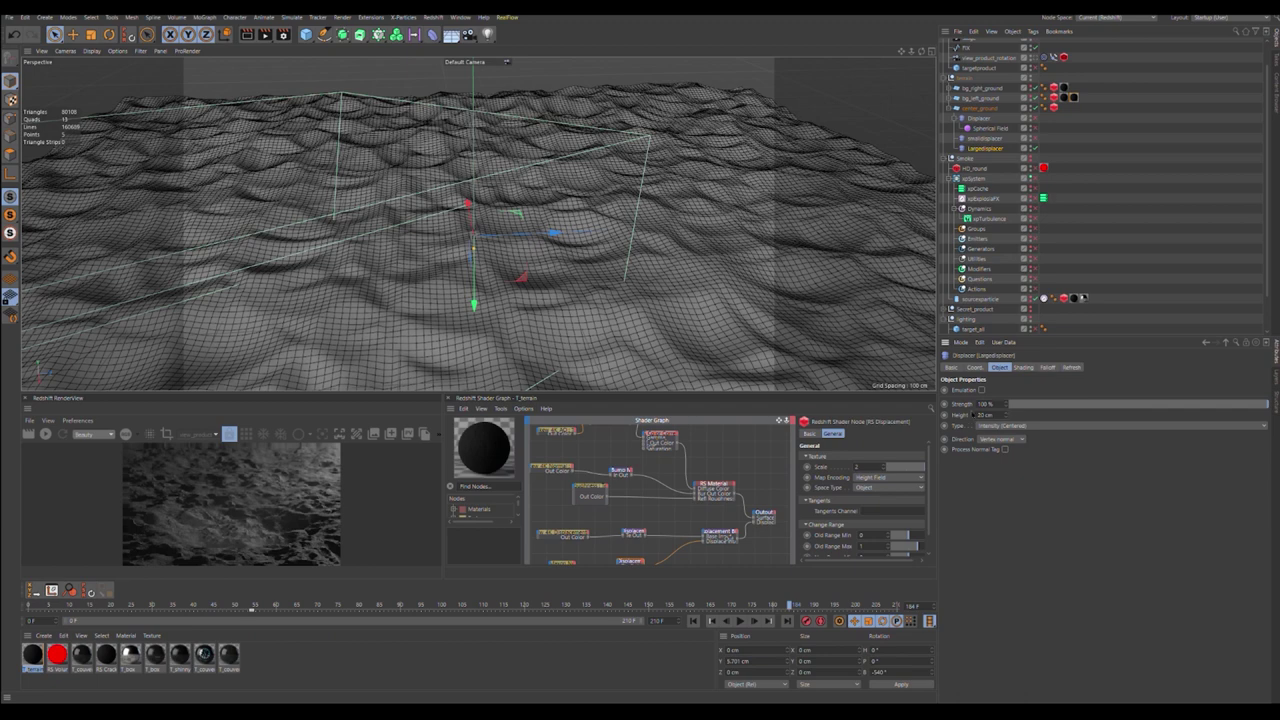
{"action": "double_click", "coordinate": [994, 415]}
{"action": "type", "text": "60"}
{"action": "key", "text": "Return"}
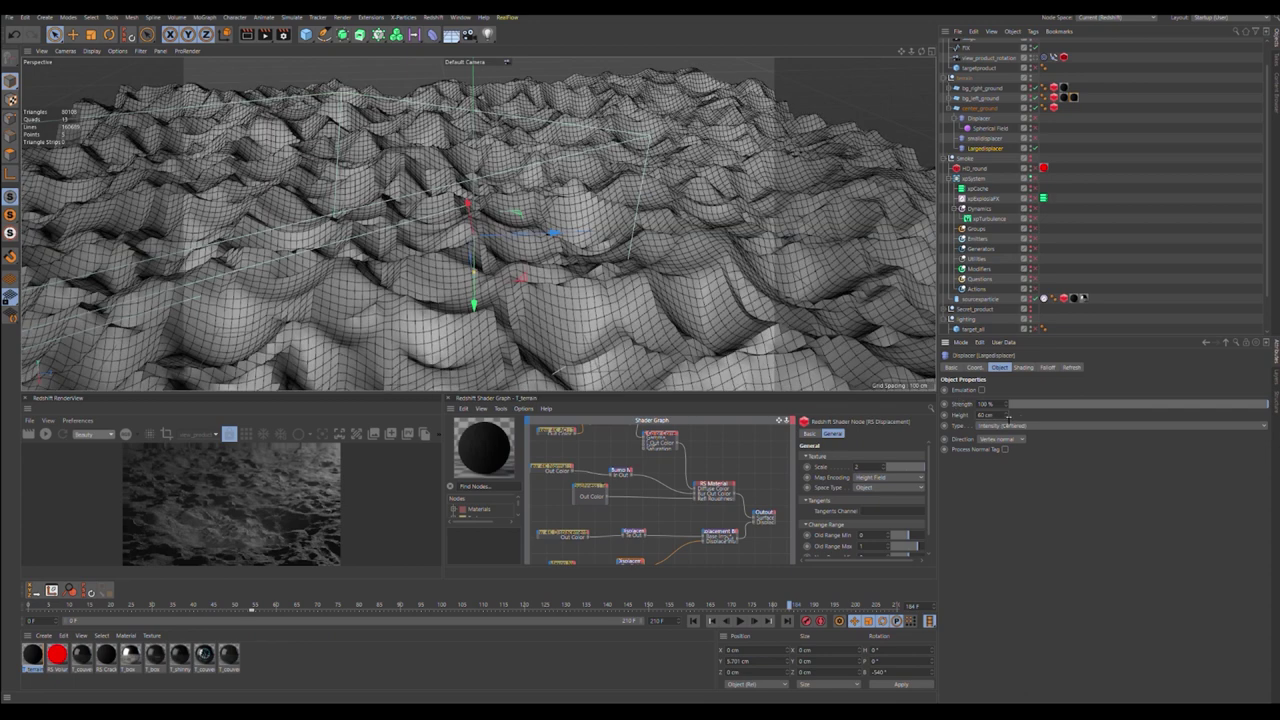
{"action": "key", "text": "ctrl+z"}
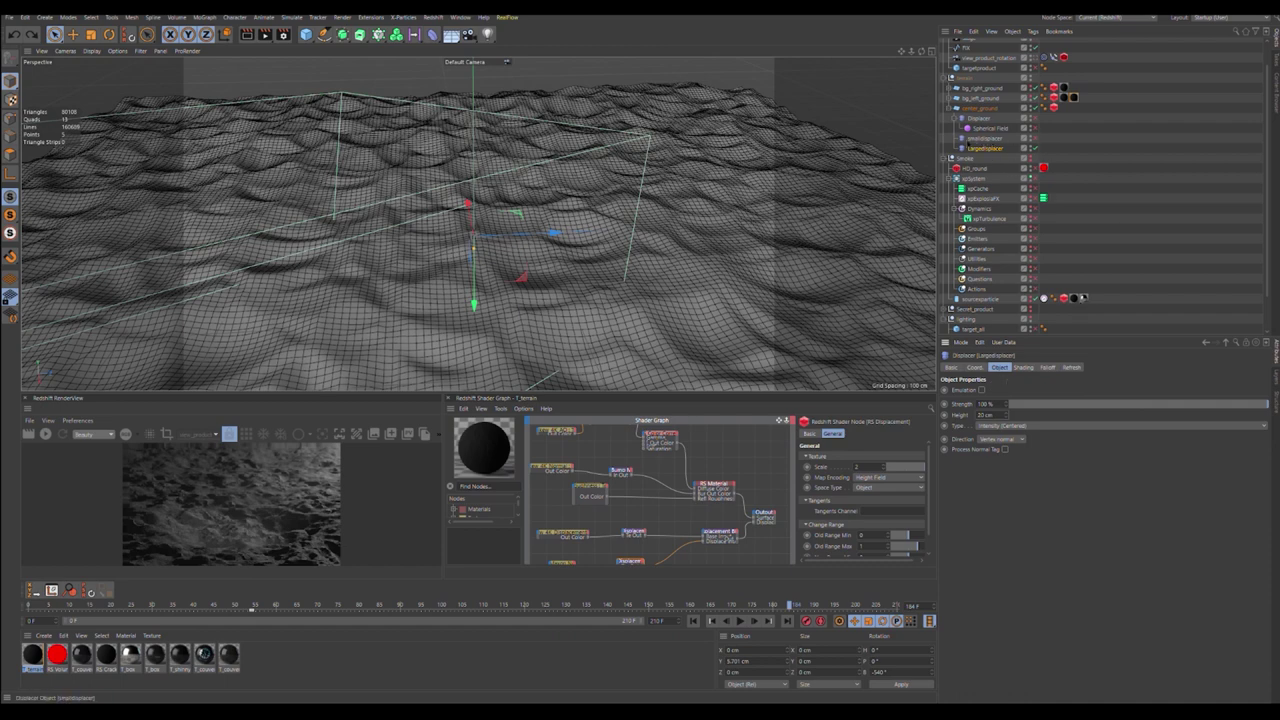
Step: Enable the smalldisplacer on center_ground and review its noise shader and object properties
{"action": "left_click", "coordinate": [990, 139]}
{"action": "left_click", "coordinate": [1034, 138]}
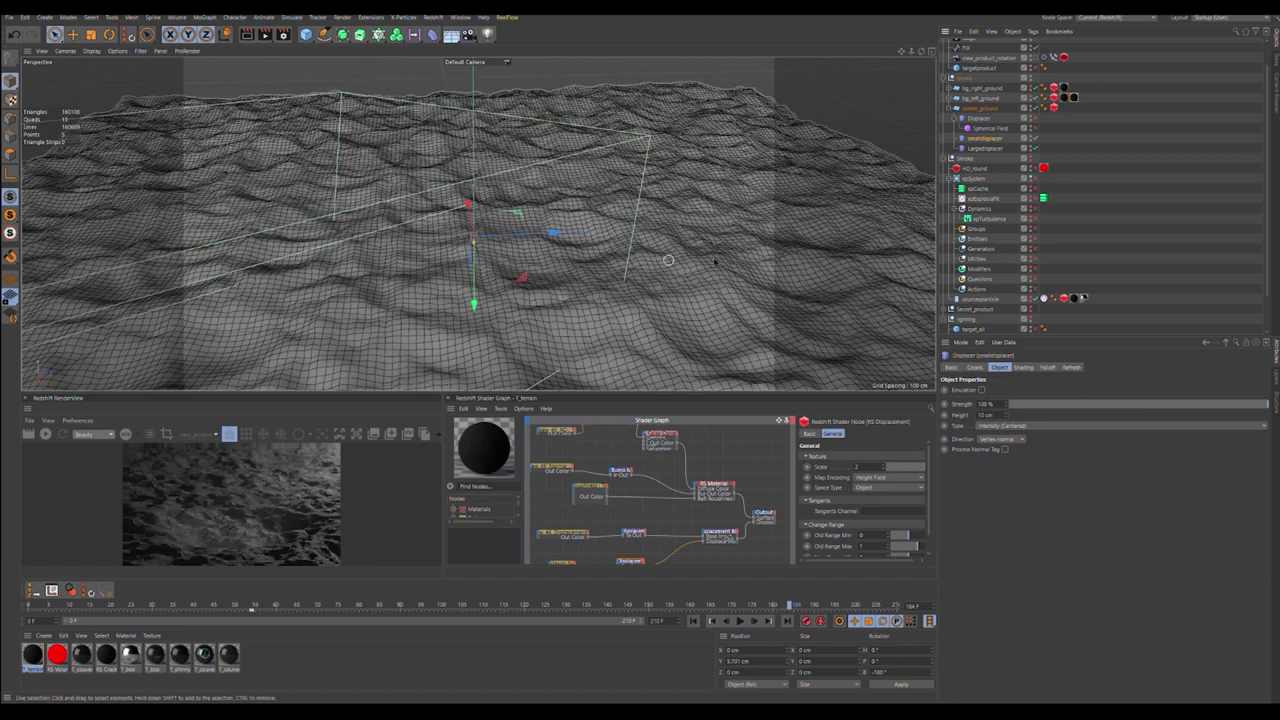
{"action": "left_click", "coordinate": [1011, 367]}
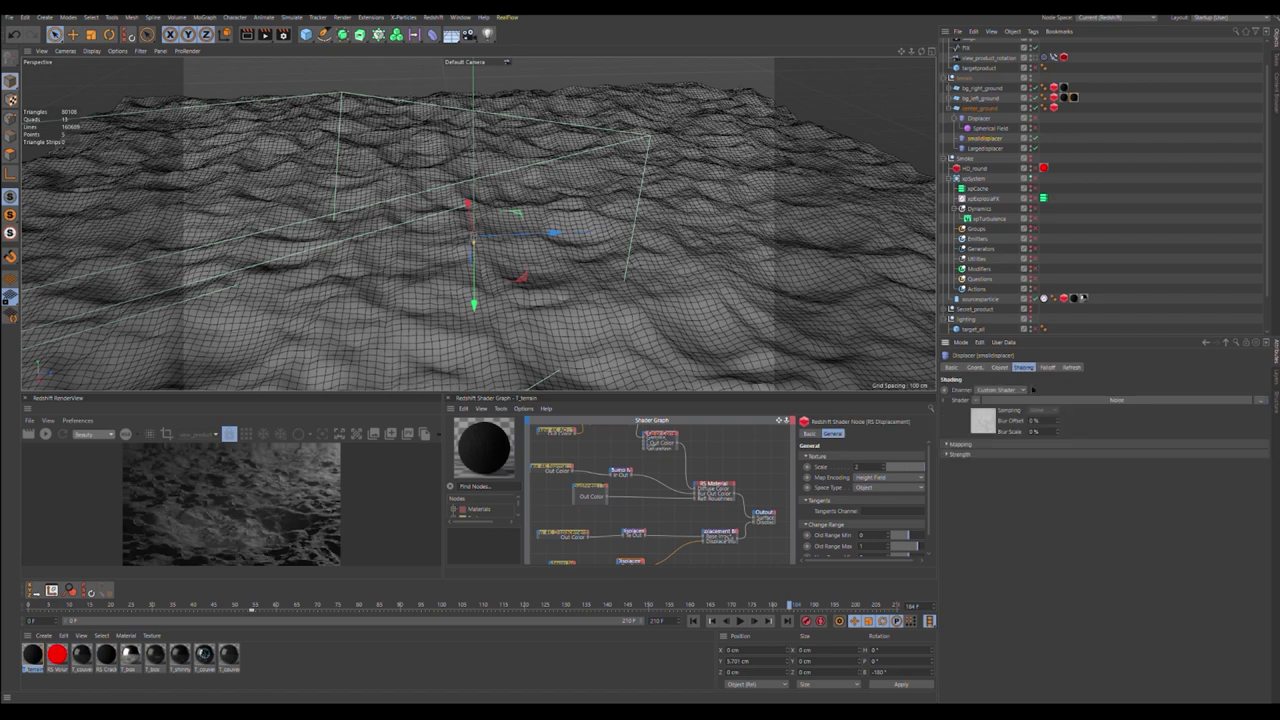
{"action": "left_click", "coordinate": [976, 418]}
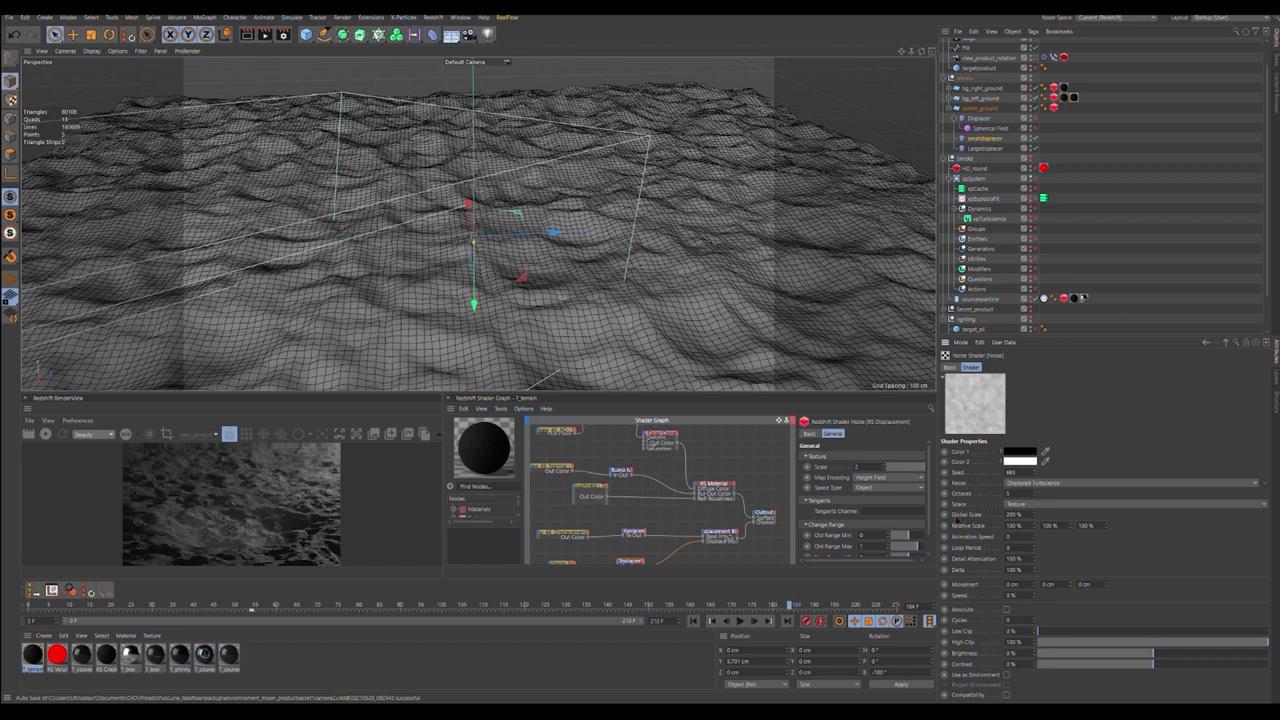
{"action": "left_click", "coordinate": [984, 138]}
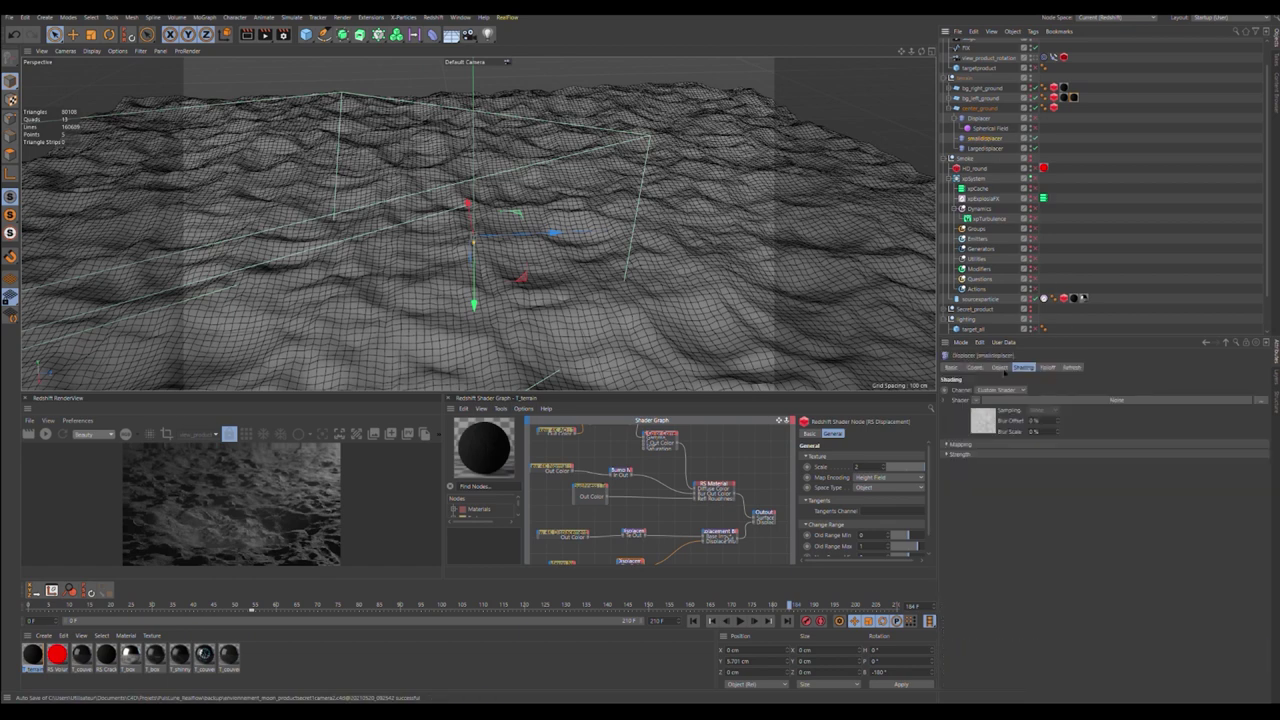
{"action": "left_click", "coordinate": [1006, 368]}
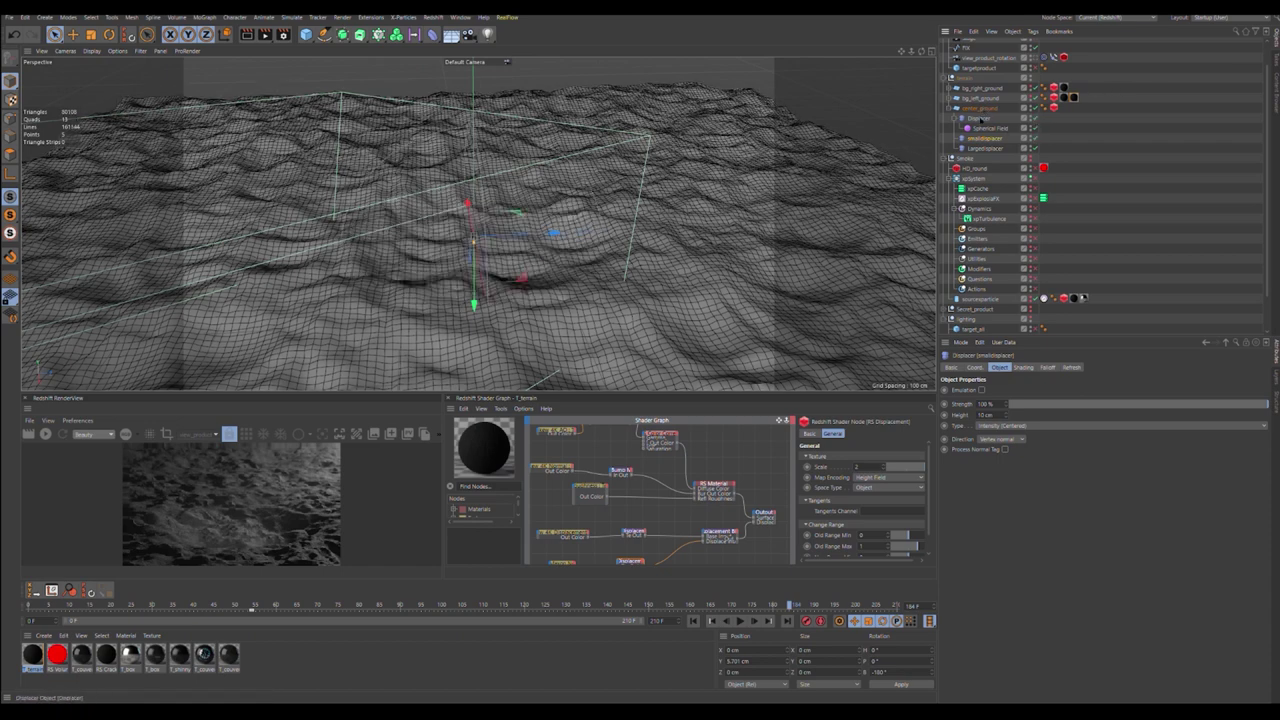
Step: Examine the noise shader of the Displacer that is limited by the Spherical Field
{"action": "left_click", "coordinate": [976, 120]}
{"action": "left_click_drag", "start_coordinate": [911, 51], "coordinate": [918, 52]}
{"action": "left_click", "coordinate": [1022, 367]}
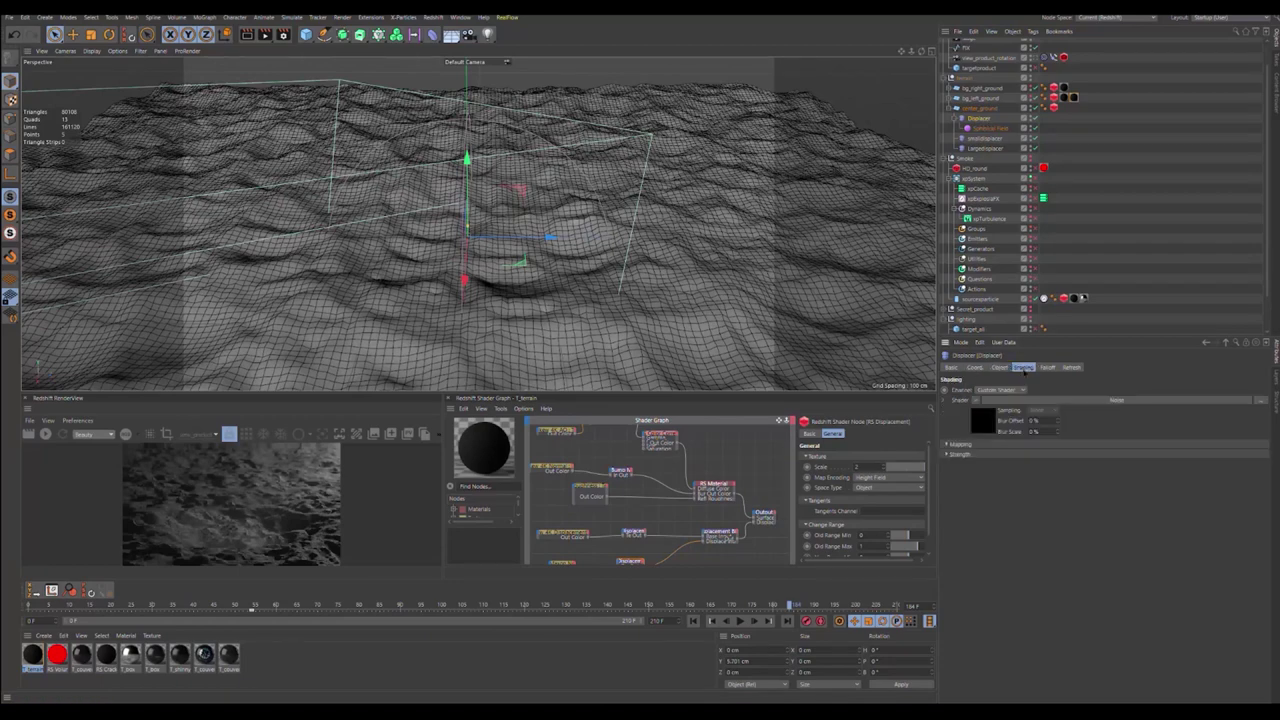
{"action": "left_click", "coordinate": [983, 421]}
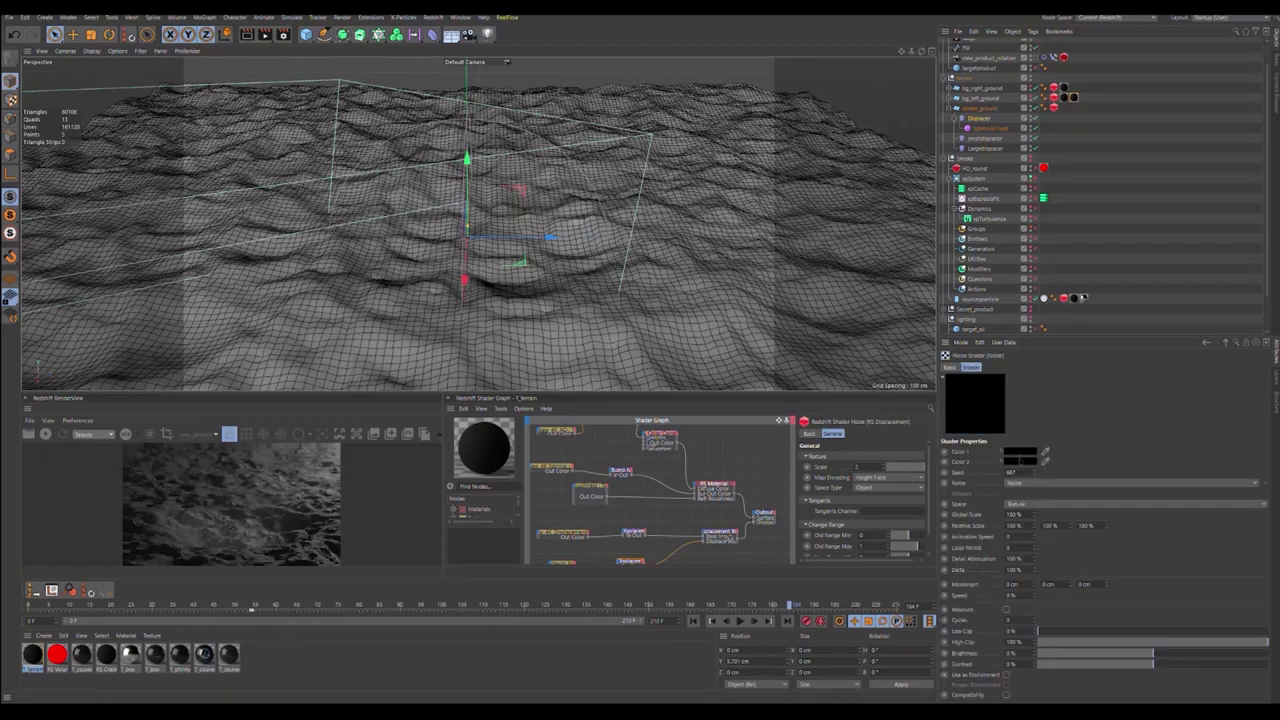
Step: Try white for Color 1 and Color 2 in the Displacer's noise shader, and restore both to black
{"action": "key", "text": "ctrl+z"}
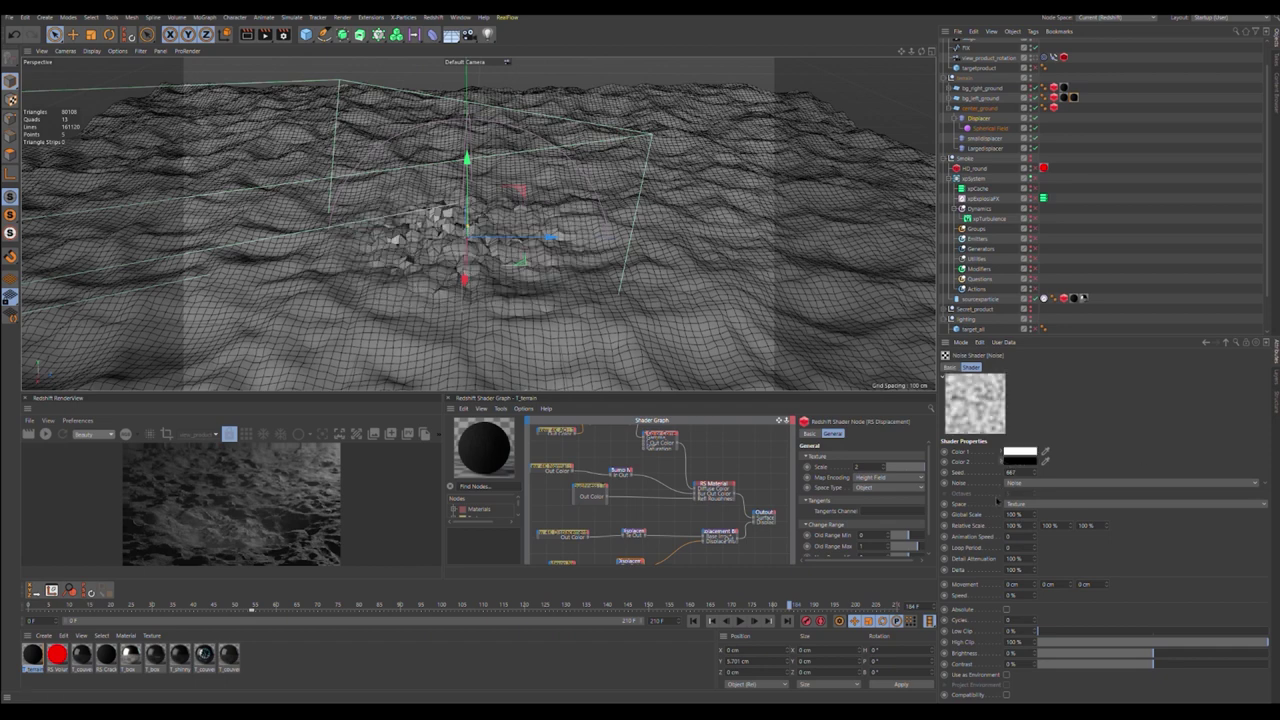
{"action": "key", "text": "ctrl+z"}
{"action": "mouse_move", "coordinate": [921, 52]}
{"action": "left_mouse_down"}
{"action": "mouse_move", "coordinate": [909, 30]}
{"action": "mouse_move", "coordinate": [916, 53]}
{"action": "left_mouse_up"}
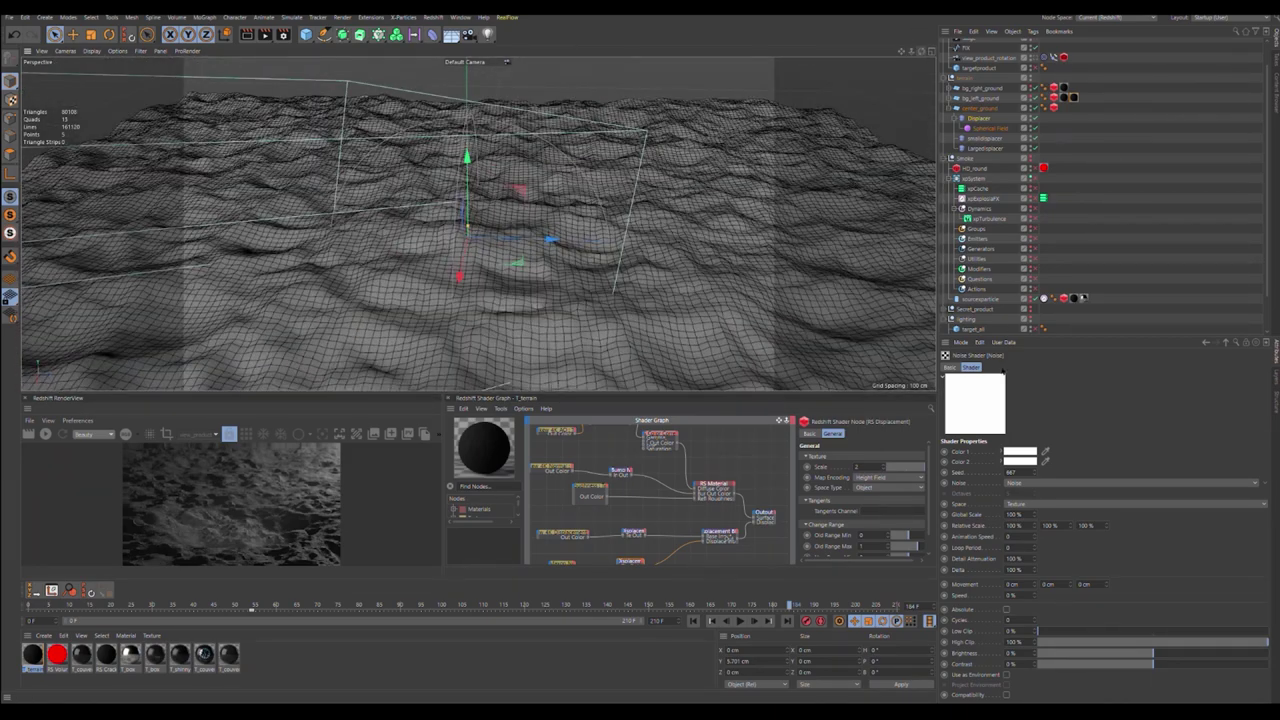
{"action": "key", "text": "ctrl+y"}
{"action": "key", "text": "ctrl+y"}
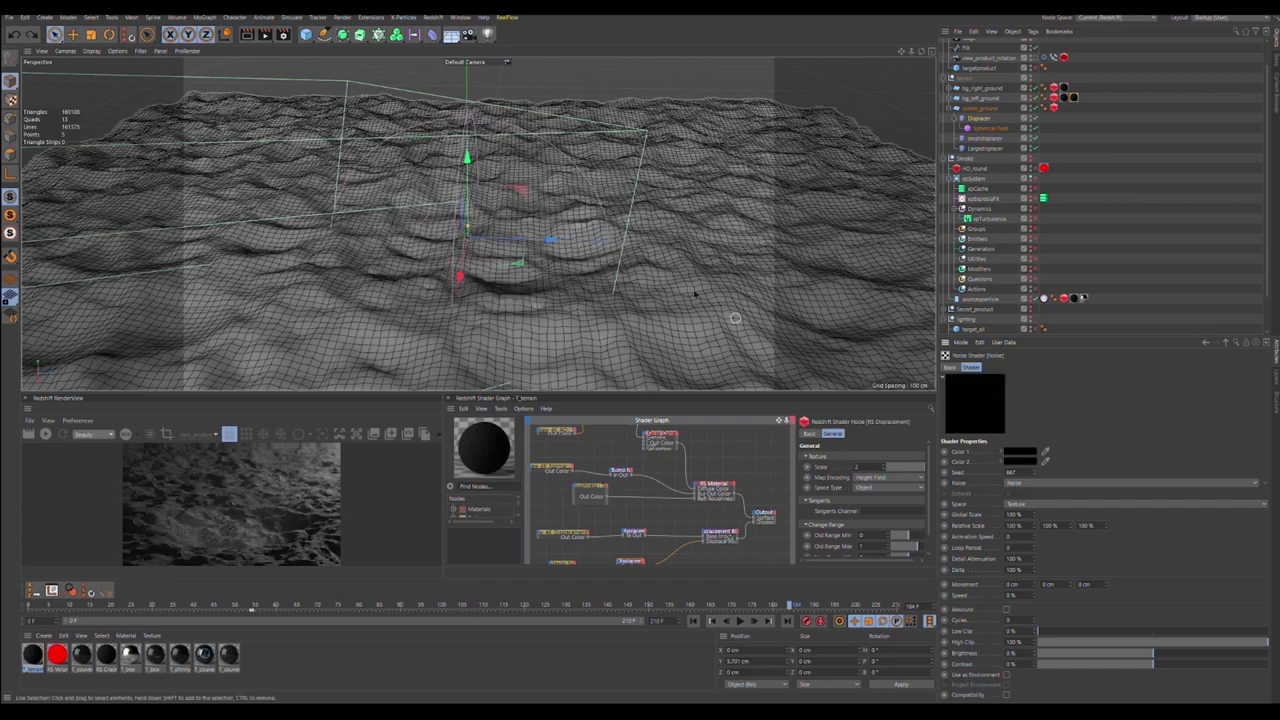
Step: Try a height of 200 cm on the Displacer with the Spherical Field, and undo it
{"action": "mouse_move", "coordinate": [921, 52]}
{"action": "left_mouse_down"}
{"action": "mouse_move", "coordinate": [901, 35]}
{"action": "mouse_move", "coordinate": [932, 55]}
{"action": "mouse_move", "coordinate": [943, 38]}
{"action": "mouse_move", "coordinate": [921, 54]}
{"action": "left_mouse_up"}
{"action": "left_click", "coordinate": [979, 118]}
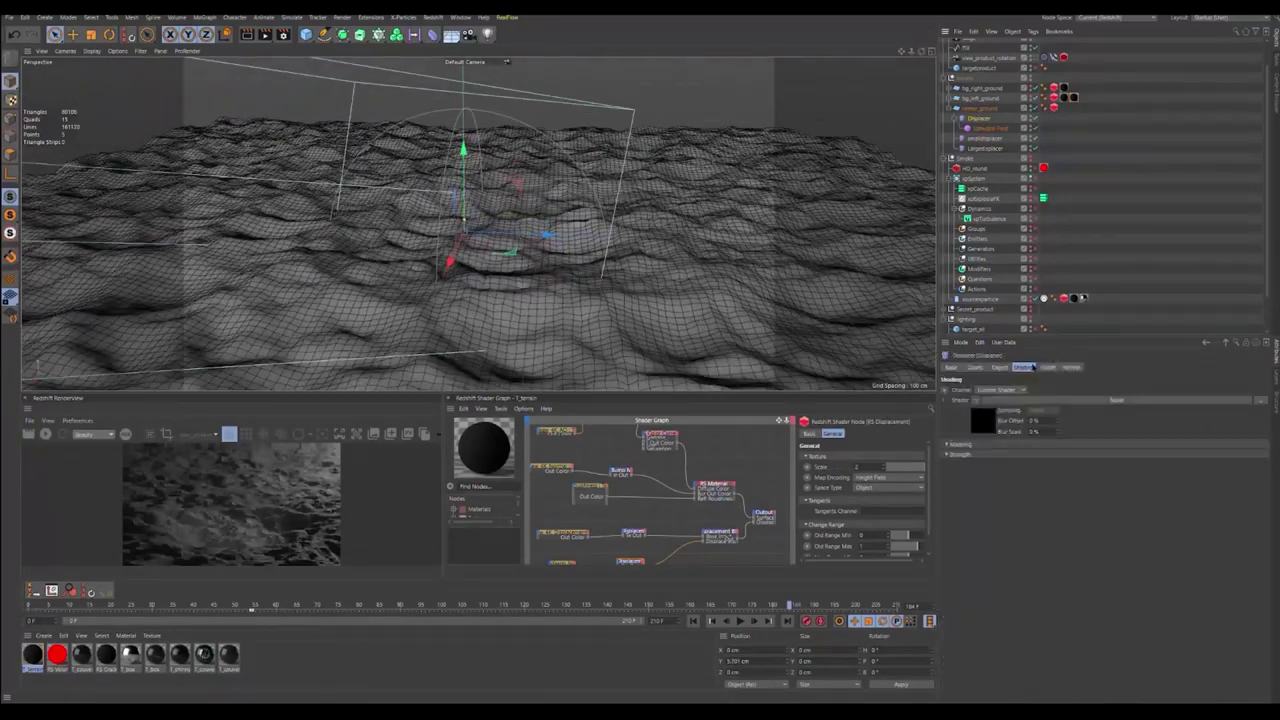
{"action": "left_click", "coordinate": [1000, 367]}
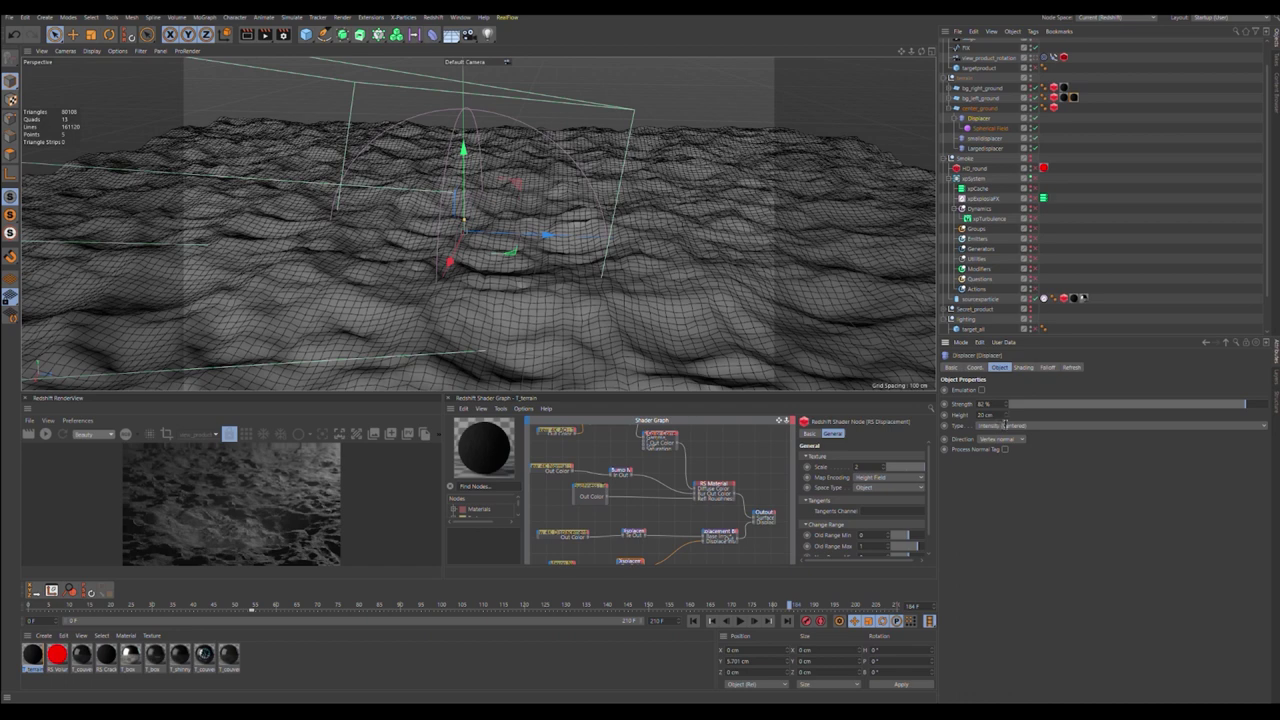
{"action": "double_click", "coordinate": [985, 414]}
{"action": "type", "text": "200"}
{"action": "key", "text": "Return"}
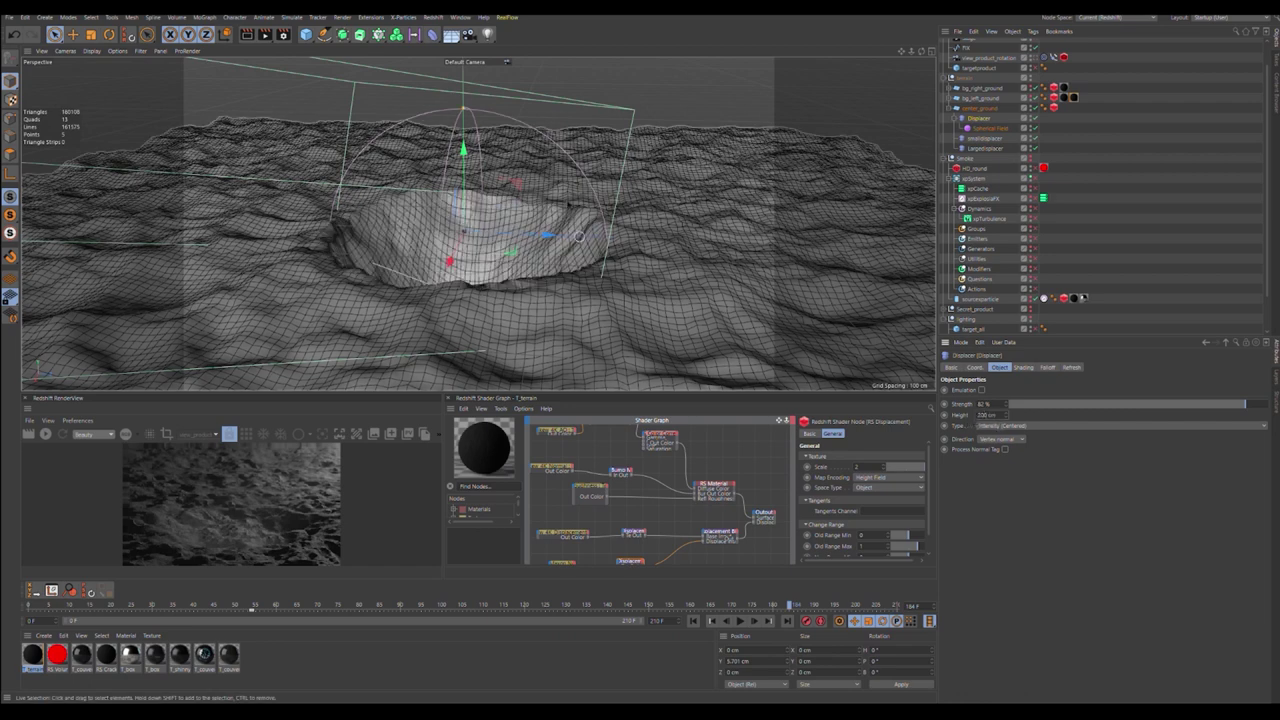
{"action": "key", "text": "ctrl+z"}
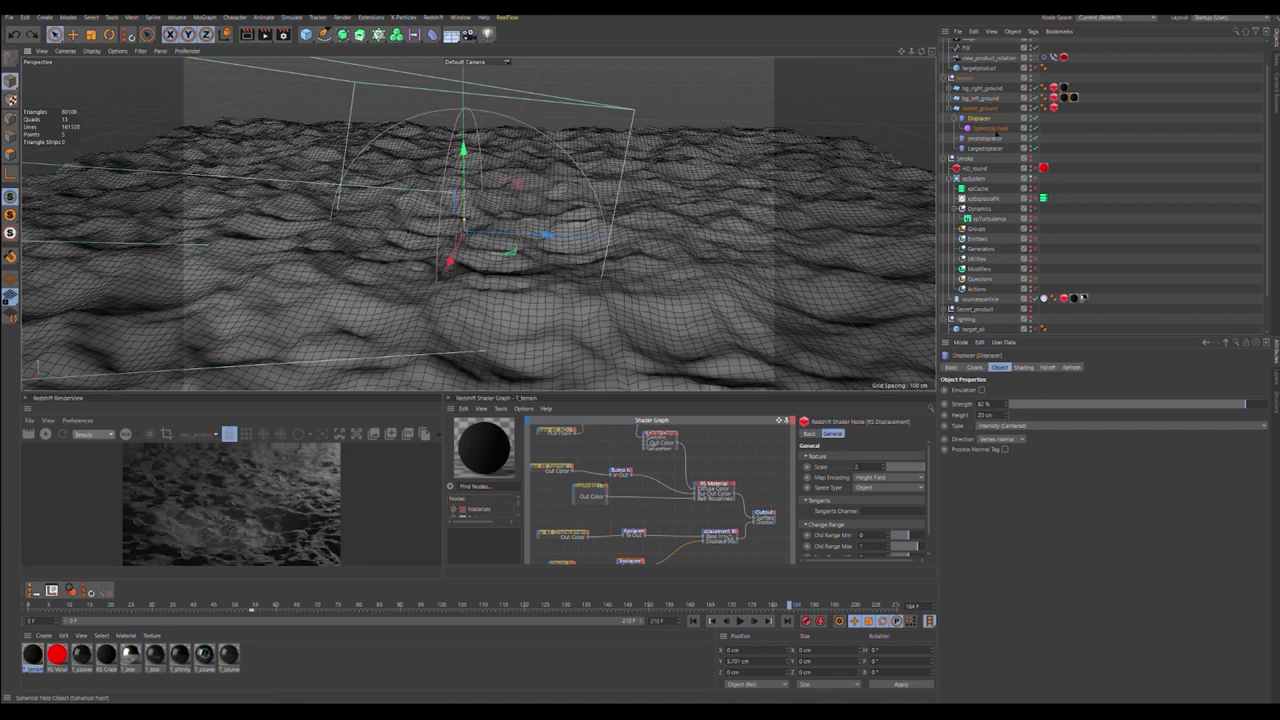
Step: Switch the Spherical Field under the Displacer off and back on to compare its effect on the terrain
{"action": "left_click", "coordinate": [990, 128]}
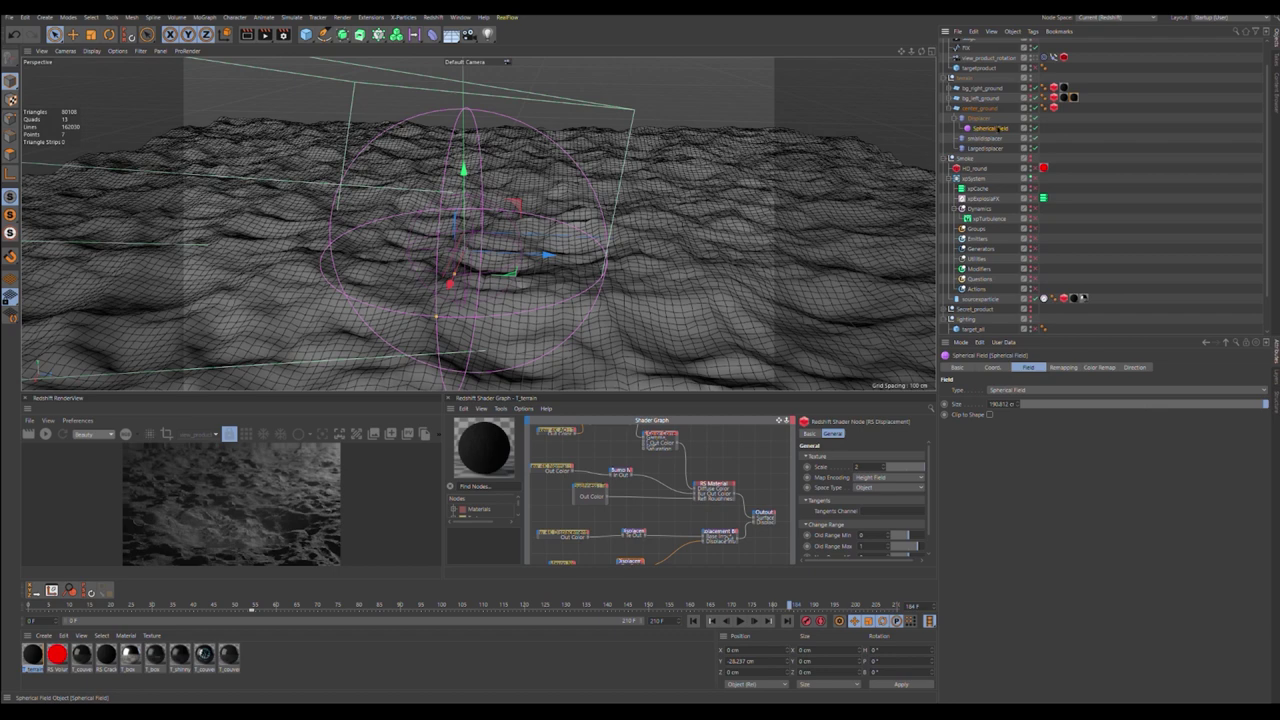
{"action": "left_click", "coordinate": [1035, 128]}
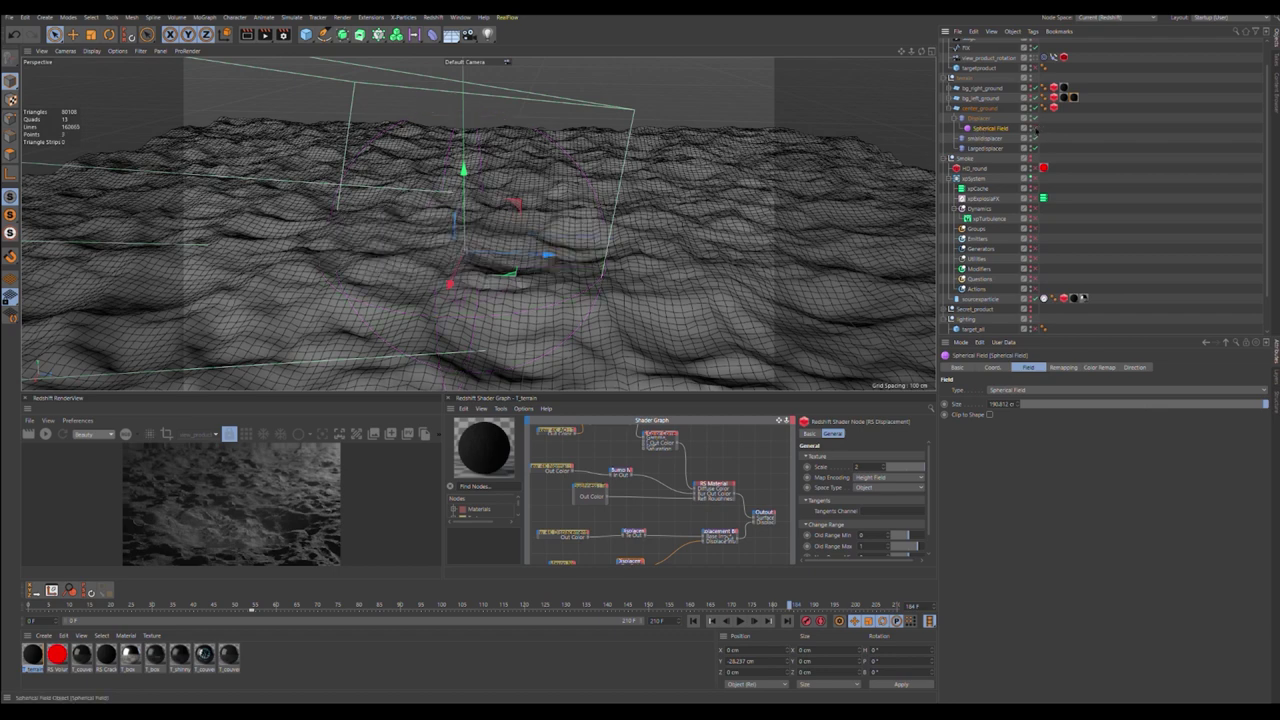
{"action": "left_click", "coordinate": [1035, 129]}
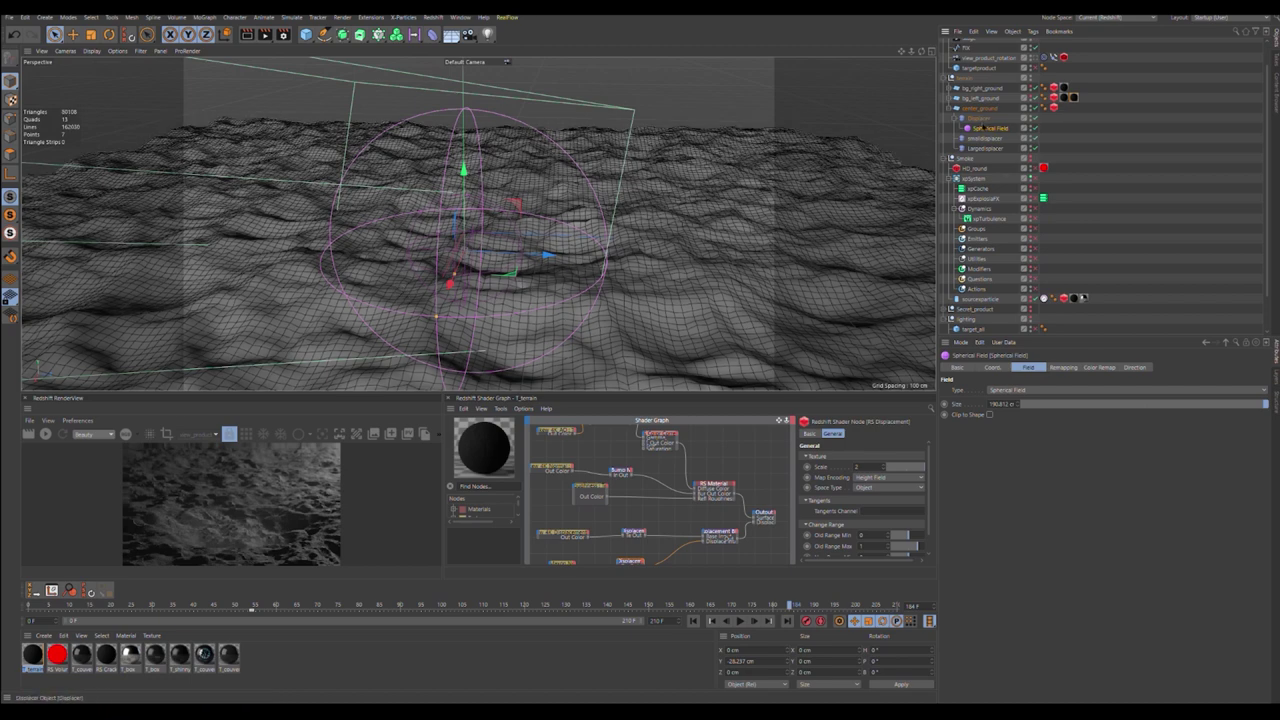
Step: Try an inner offset of 81% in the Spherical Field's remapping, and undo it
{"action": "left_click", "coordinate": [1060, 368]}
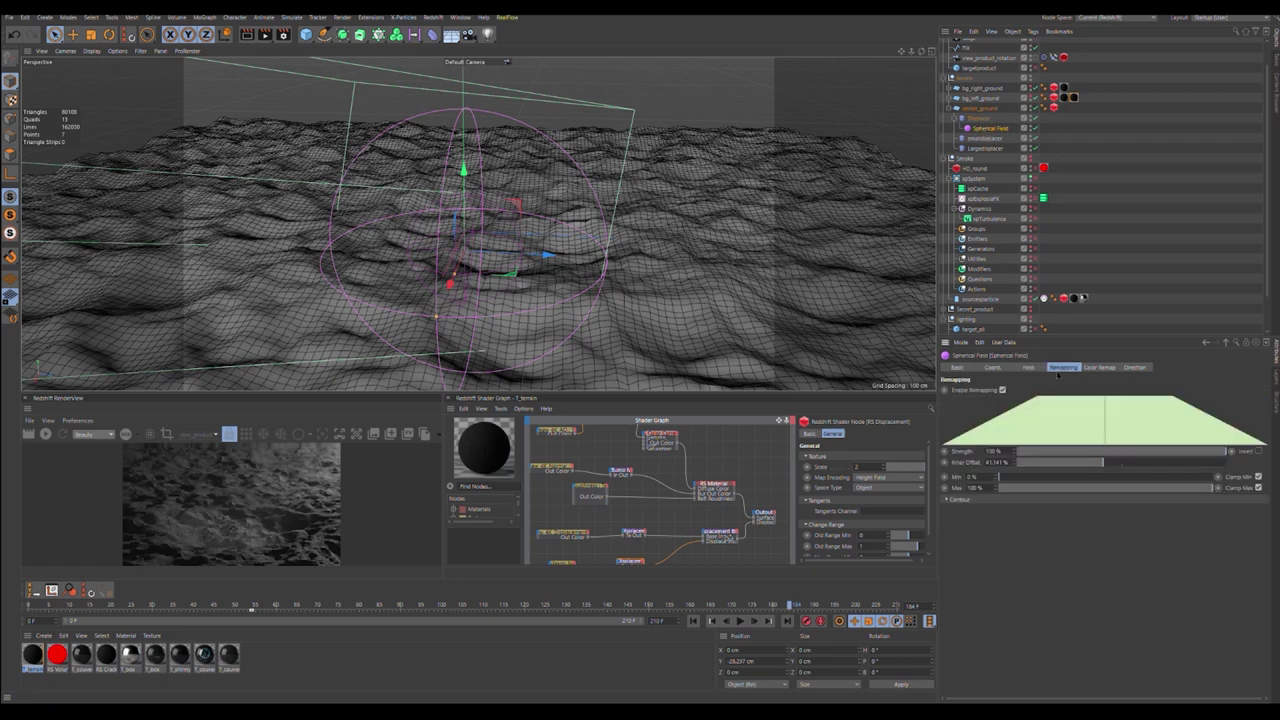
{"action": "left_click_drag", "start_coordinate": [1068, 463], "coordinate": [1122, 455]}
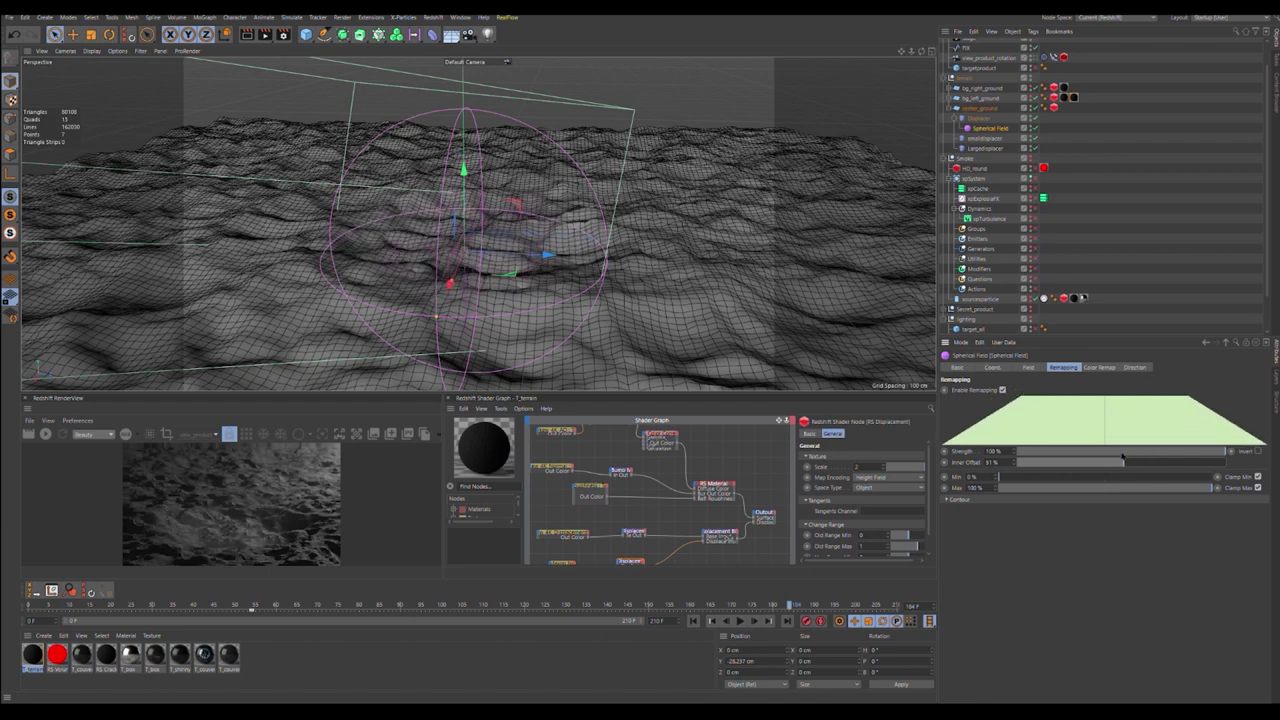
{"action": "key", "text": "ctrl+z"}
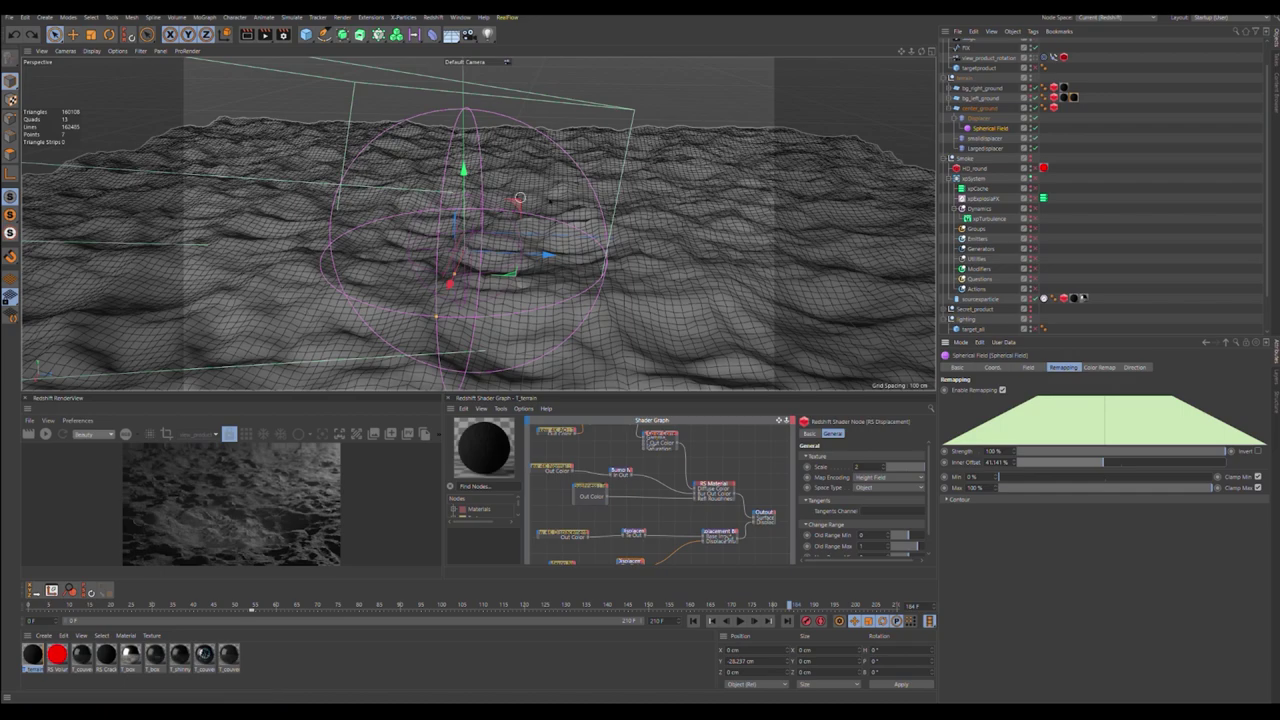
{"action": "mouse_move", "coordinate": [921, 51]}
{"action": "left_mouse_down"}
{"action": "mouse_move", "coordinate": [921, 120]}
{"action": "mouse_move", "coordinate": [911, 56]}
{"action": "mouse_move", "coordinate": [901, 63]}
{"action": "mouse_move", "coordinate": [909, 82]}
{"action": "mouse_move", "coordinate": [905, 60]}
{"action": "mouse_move", "coordinate": [950, 56]}
{"action": "mouse_move", "coordinate": [908, 52]}
{"action": "mouse_move", "coordinate": [914, 88]}
{"action": "mouse_move", "coordinate": [911, 54]}
{"action": "left_mouse_up"}
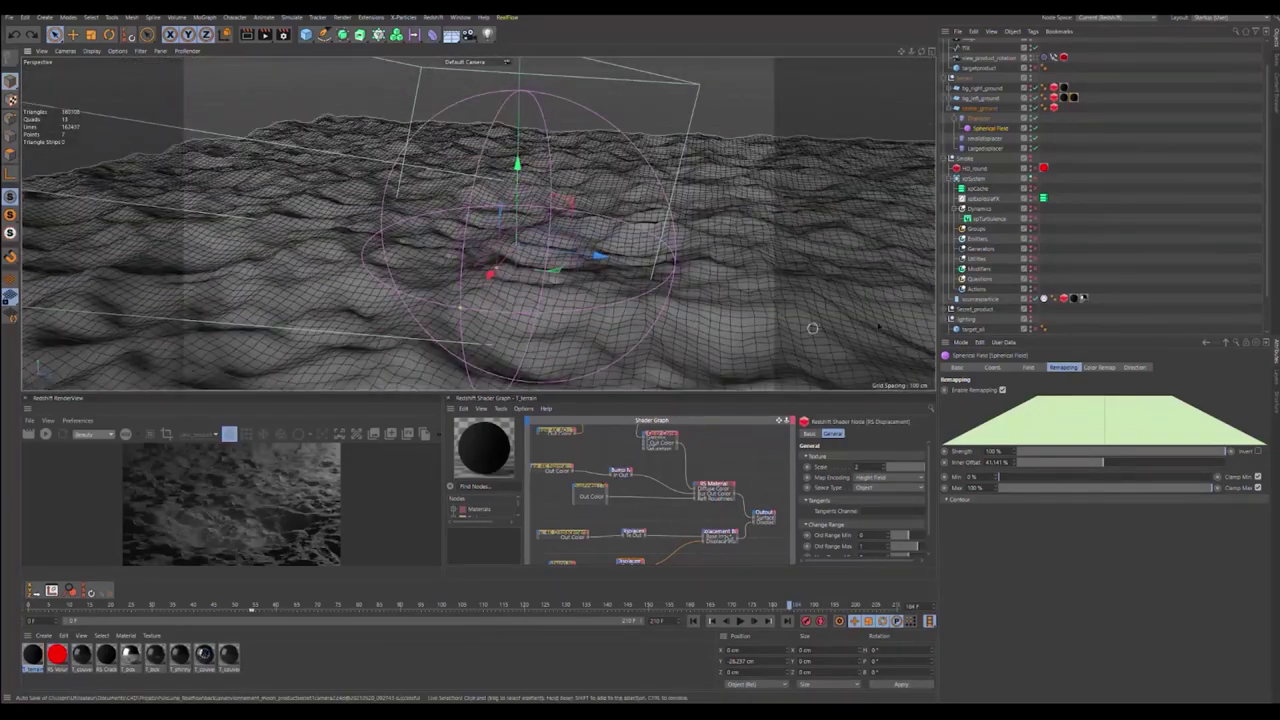
Step: Enlarge the Redshift RenderView and Shader Graph area and start the live render of the terrain
{"action": "left_click", "coordinate": [985, 138]}
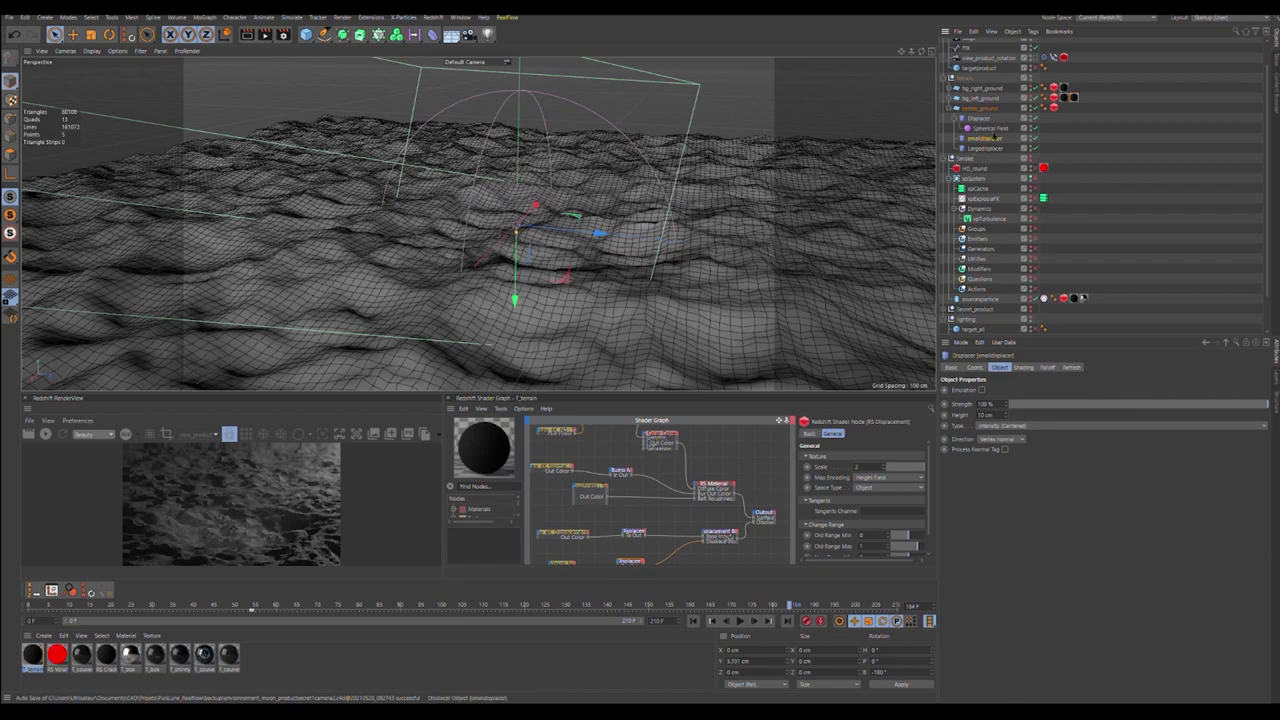
{"action": "left_click_drag", "start_coordinate": [911, 51], "coordinate": [884, 56]}
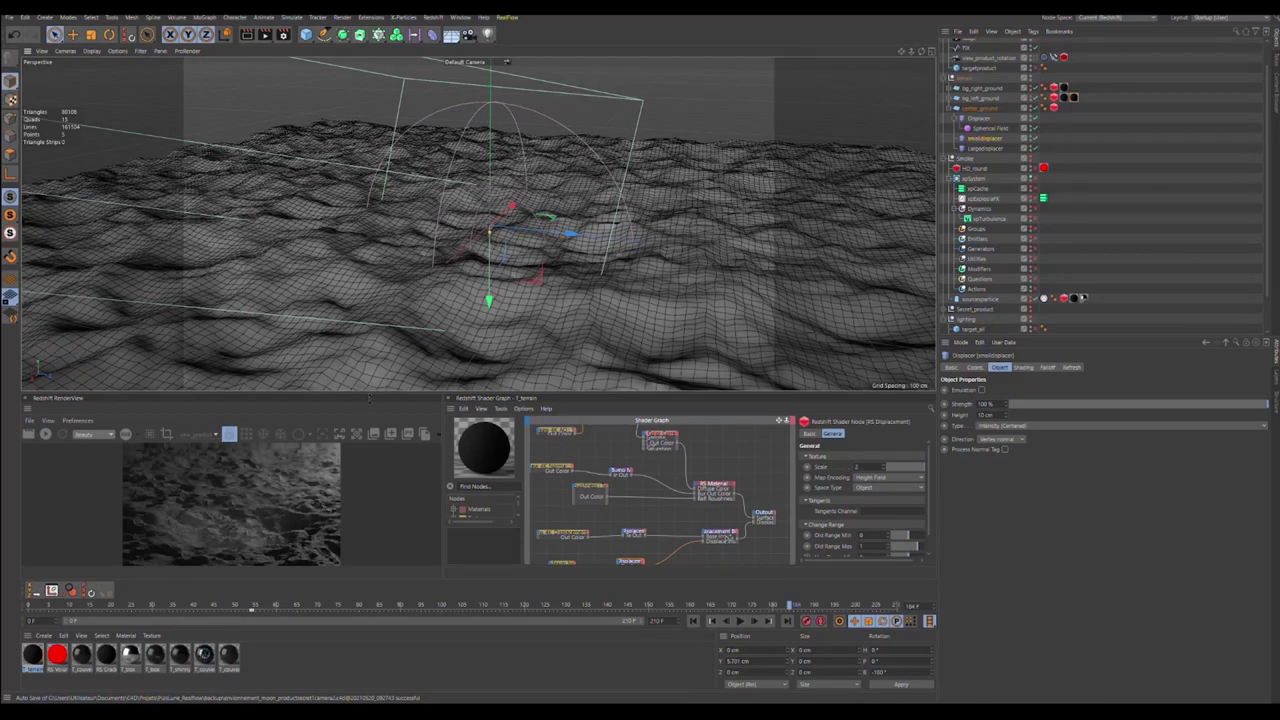
{"action": "left_click_drag", "start_coordinate": [370, 398], "coordinate": [346, 190]}
{"action": "mouse_move", "coordinate": [443, 340]}
{"action": "left_mouse_down"}
{"action": "mouse_move", "coordinate": [485, 340]}
{"action": "mouse_move", "coordinate": [466, 340]}
{"action": "left_mouse_up"}
{"action": "left_click", "coordinate": [46, 232]}
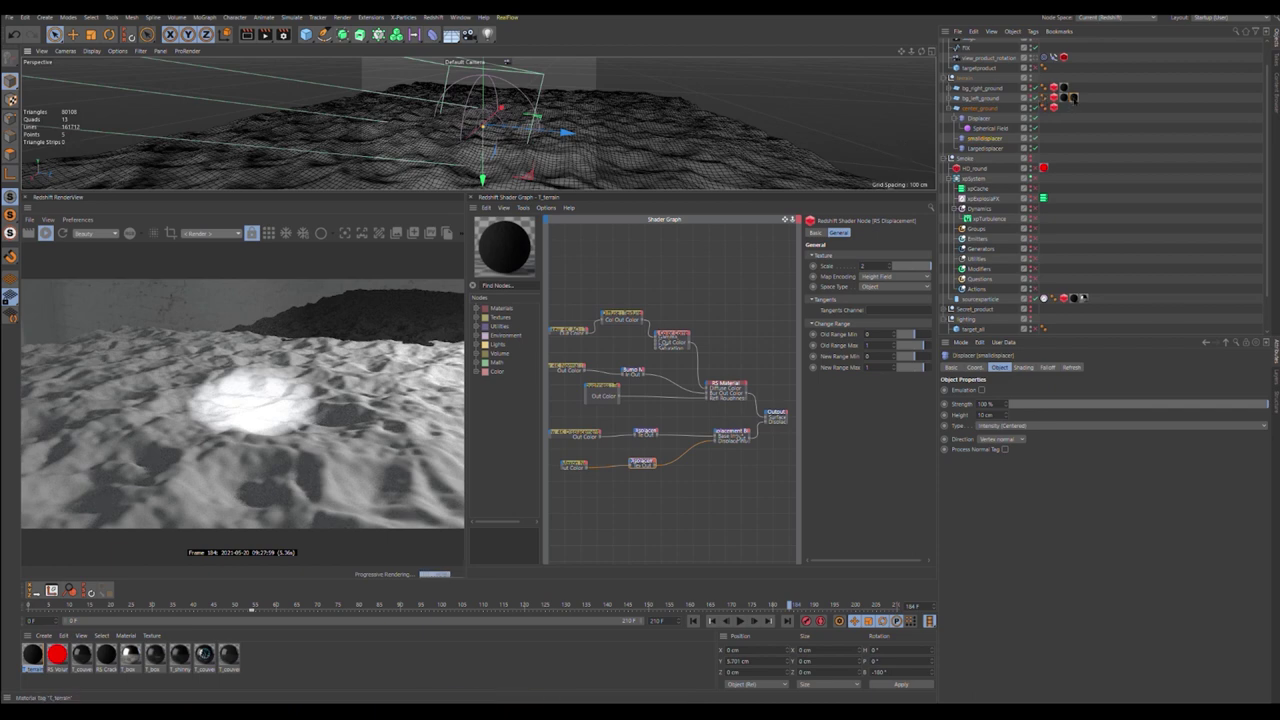
Step: Move the extra T_terrain material tag from bg_left_ground to center_ground and look through the view_product_rotation camera
{"action": "left_click", "coordinate": [1063, 107]}
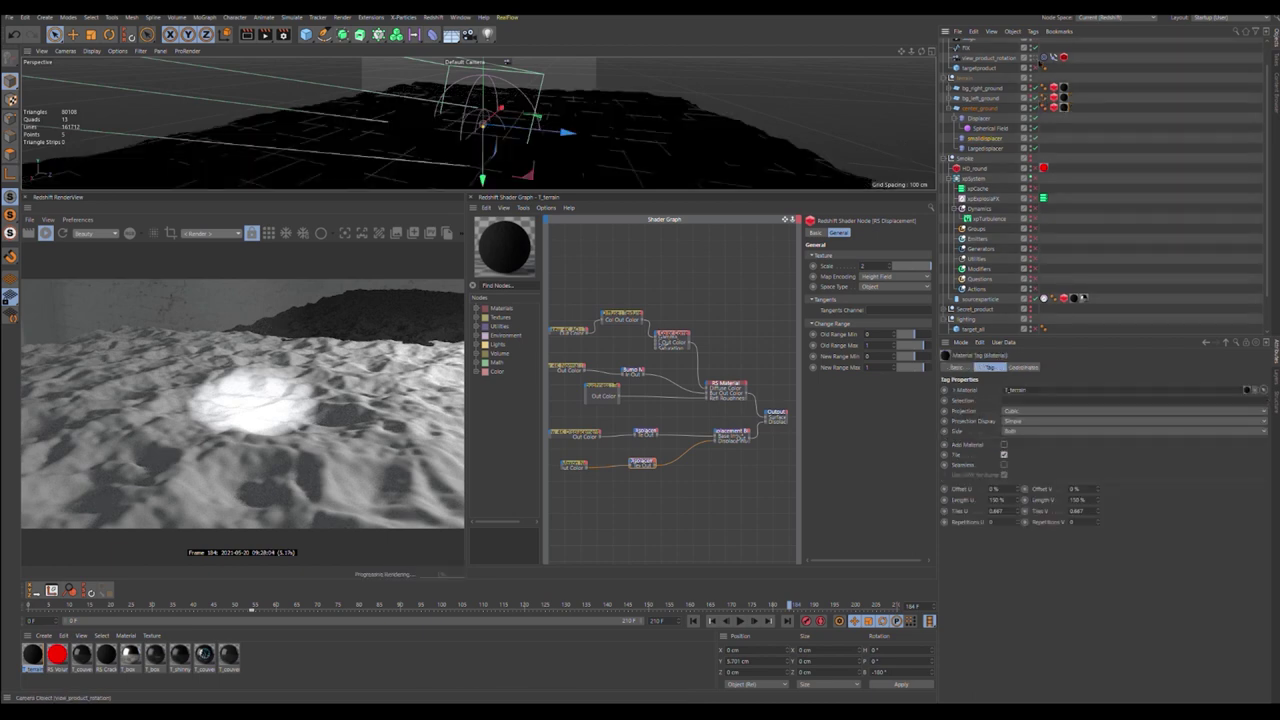
{"action": "left_click", "coordinate": [1053, 57]}
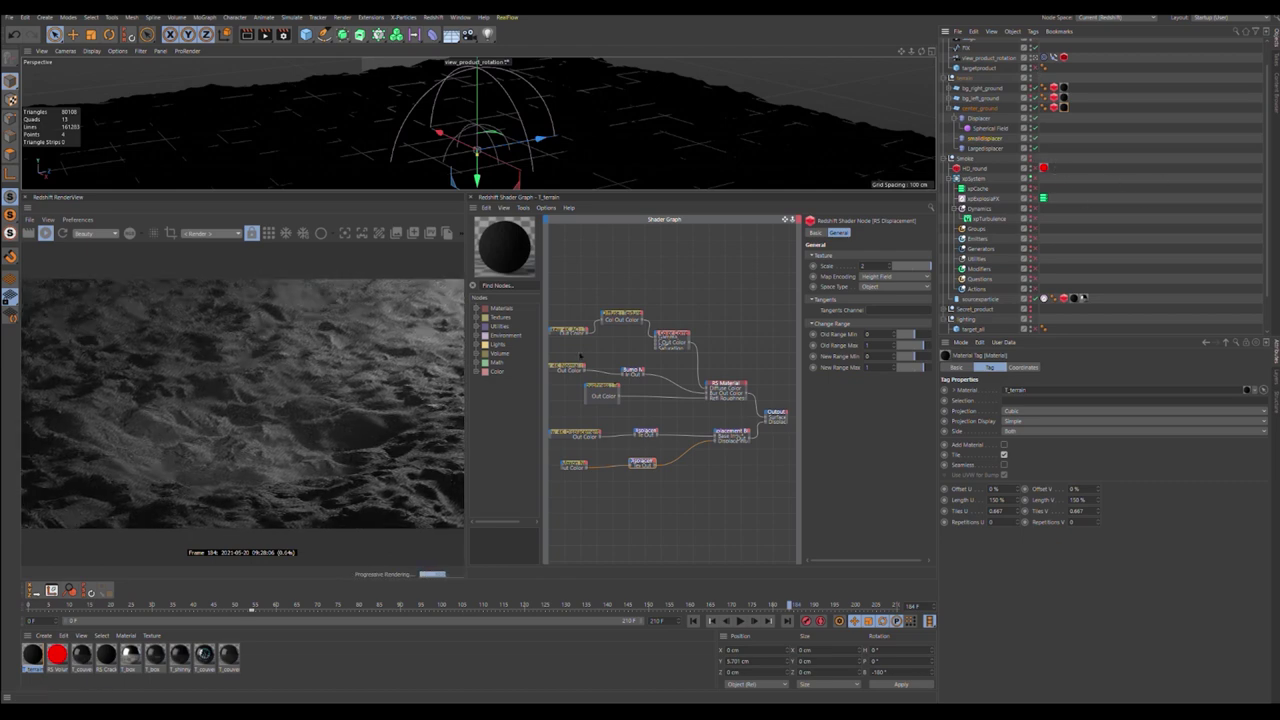
Step: Examine the T_terrain material's diffuse, AO, normal and roughness textures and its RS Color Correct node
{"action": "left_click_drag", "start_coordinate": [470, 410], "coordinate": [385, 406]}
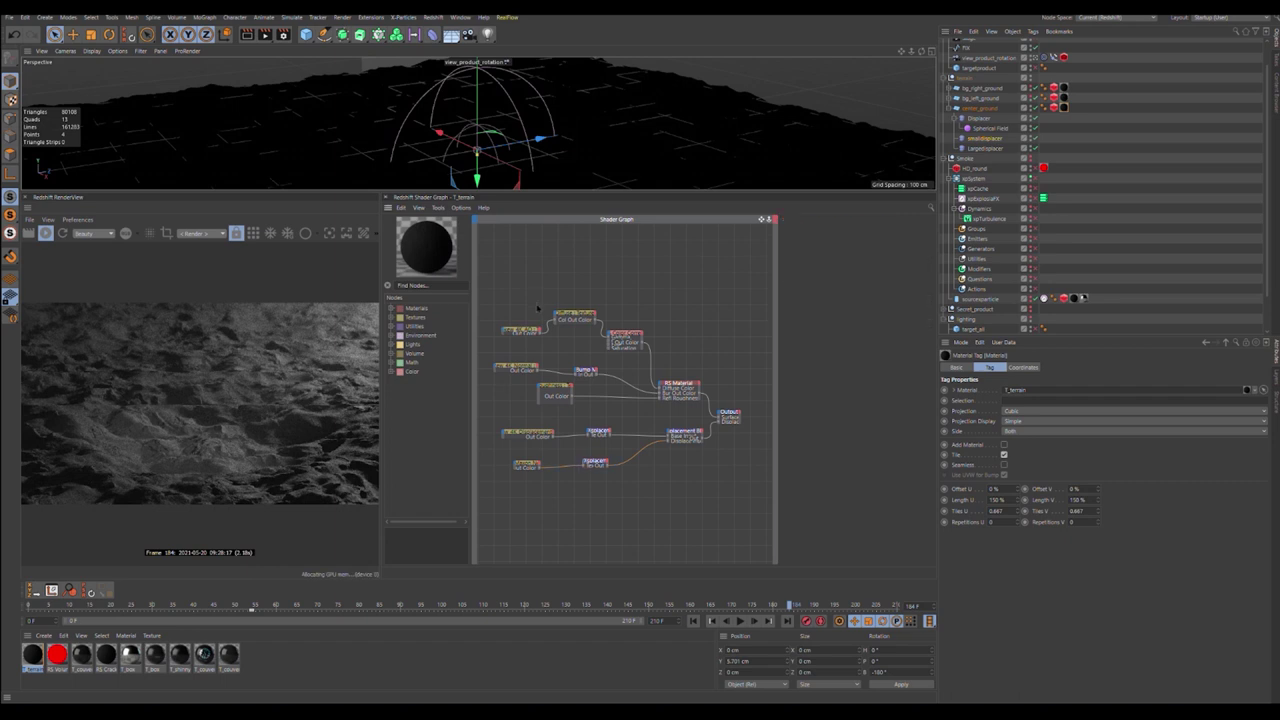
{"action": "left_click", "coordinate": [576, 318]}
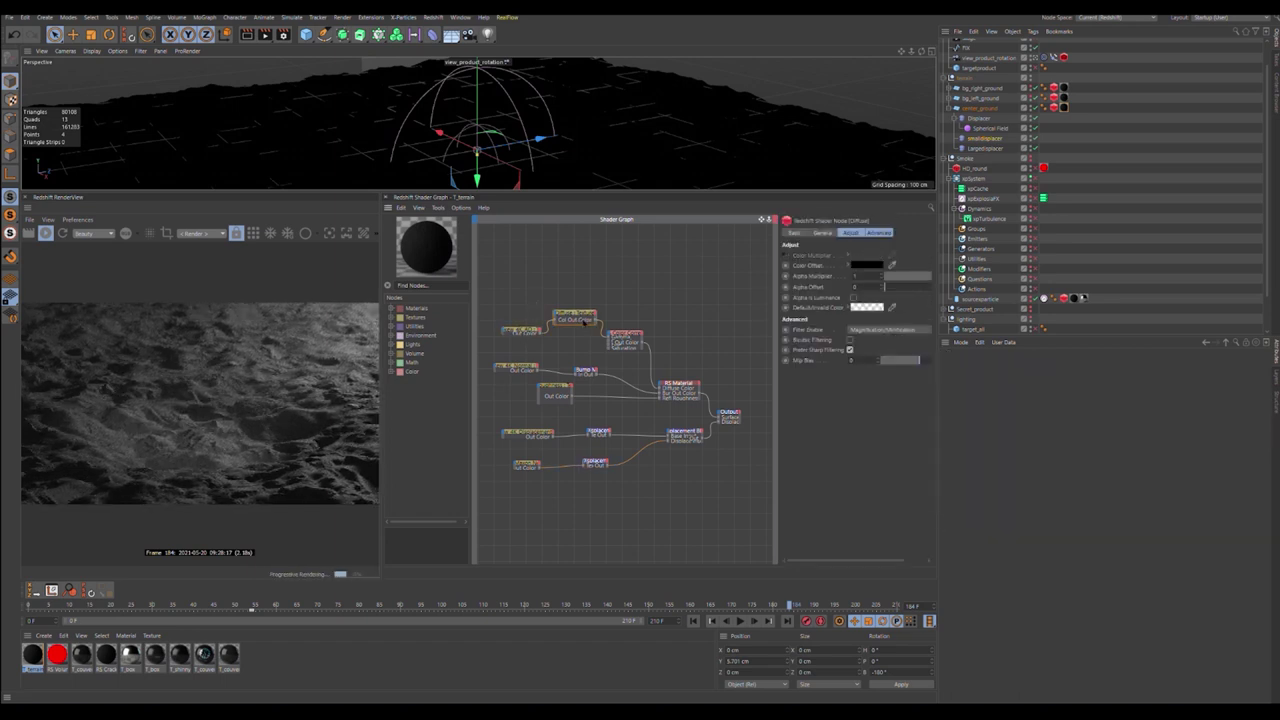
{"action": "left_click", "coordinate": [823, 233]}
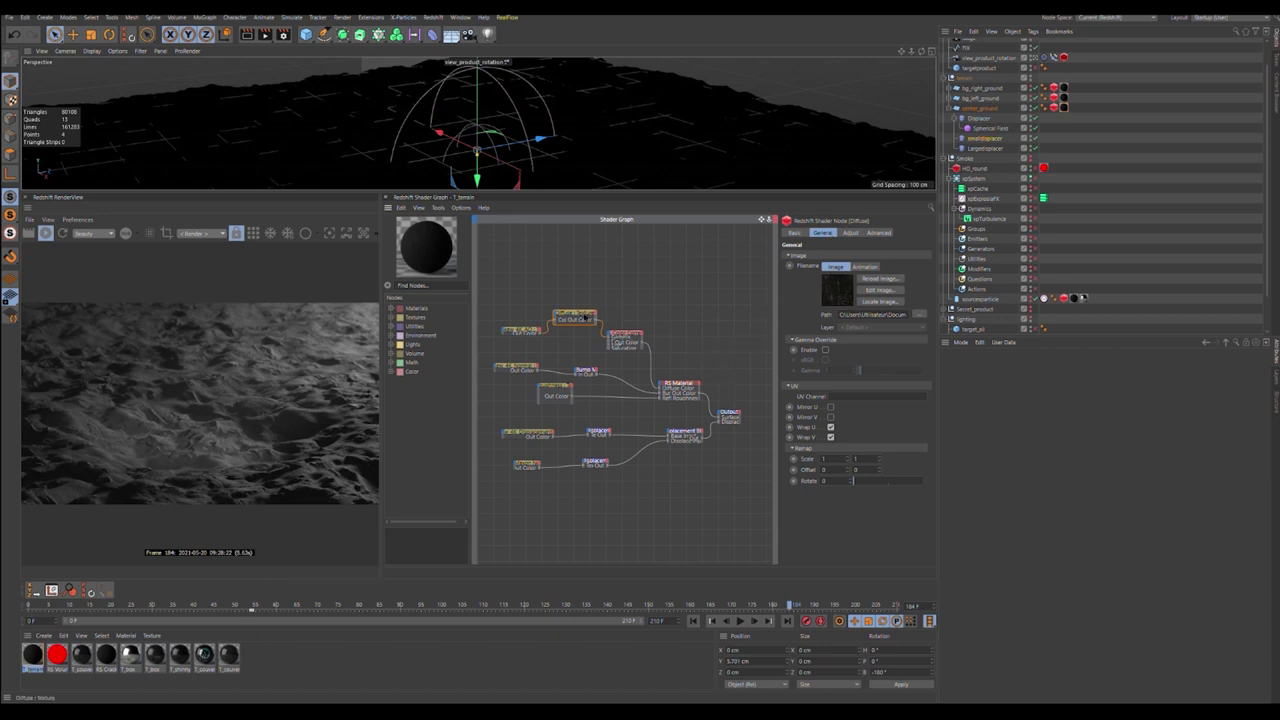
{"action": "left_click", "coordinate": [521, 331]}
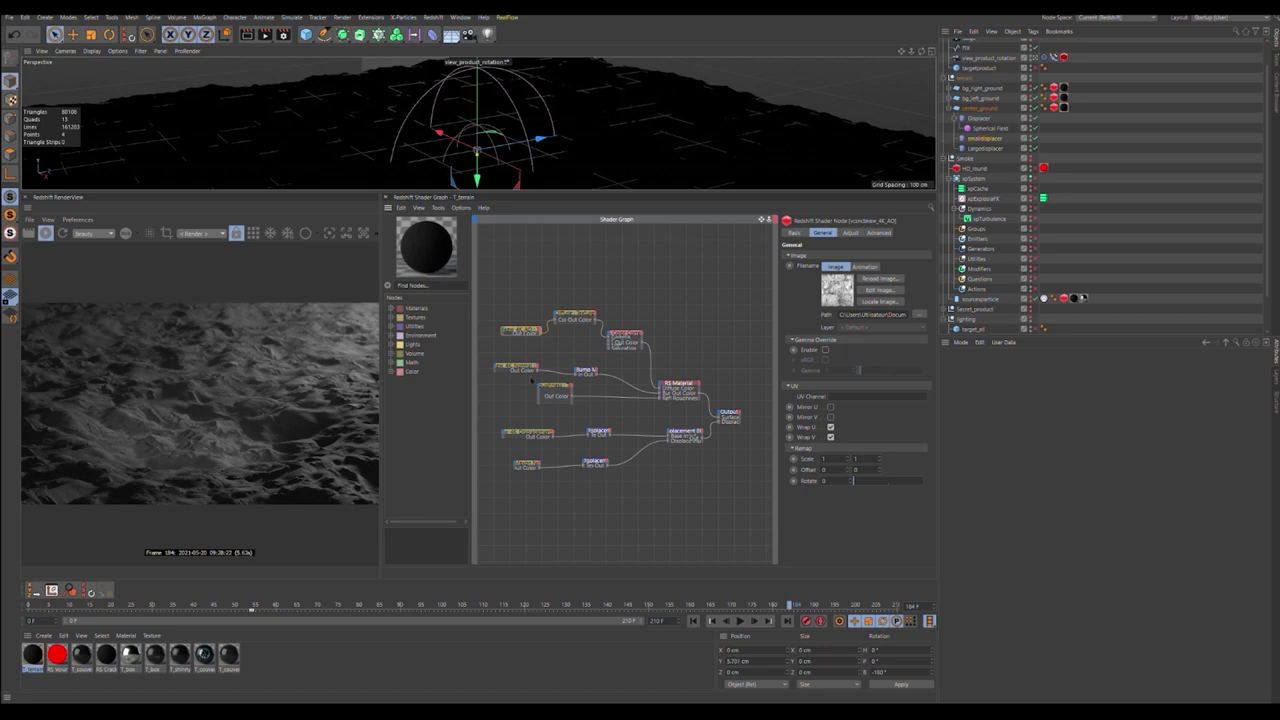
{"action": "left_click", "coordinate": [518, 368]}
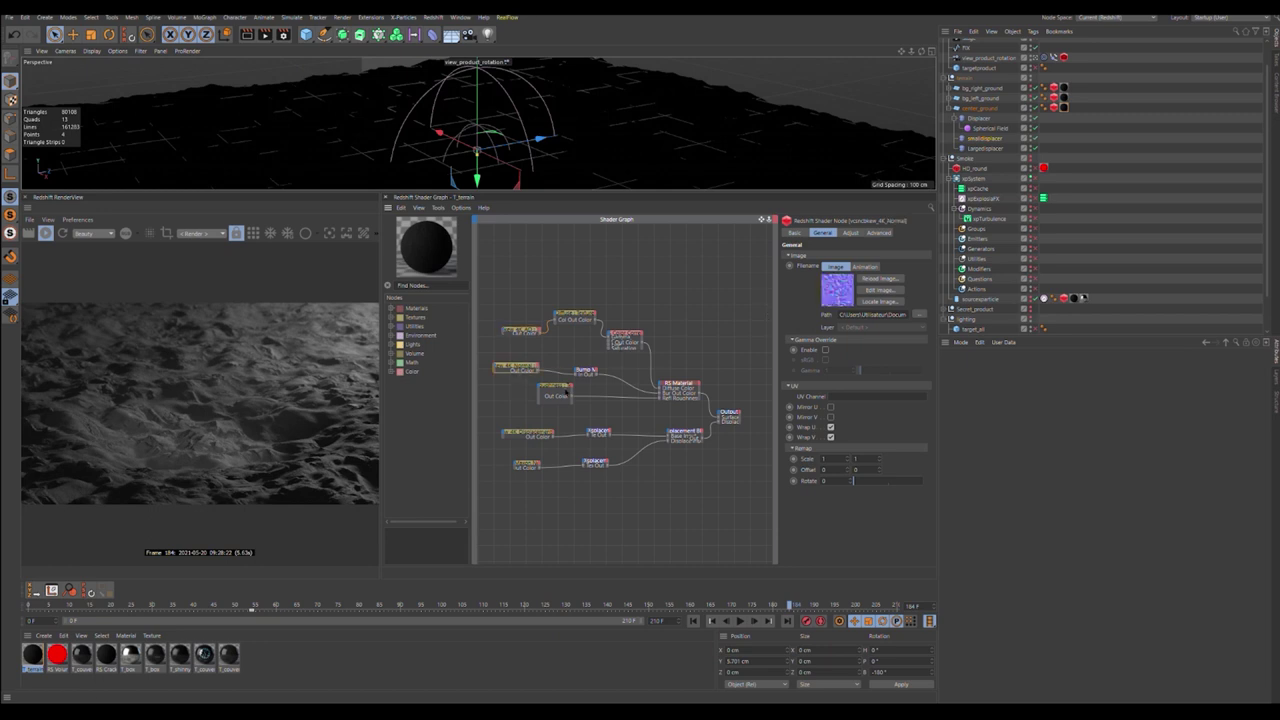
{"action": "left_click", "coordinate": [556, 393]}
{"action": "left_click", "coordinate": [575, 317]}
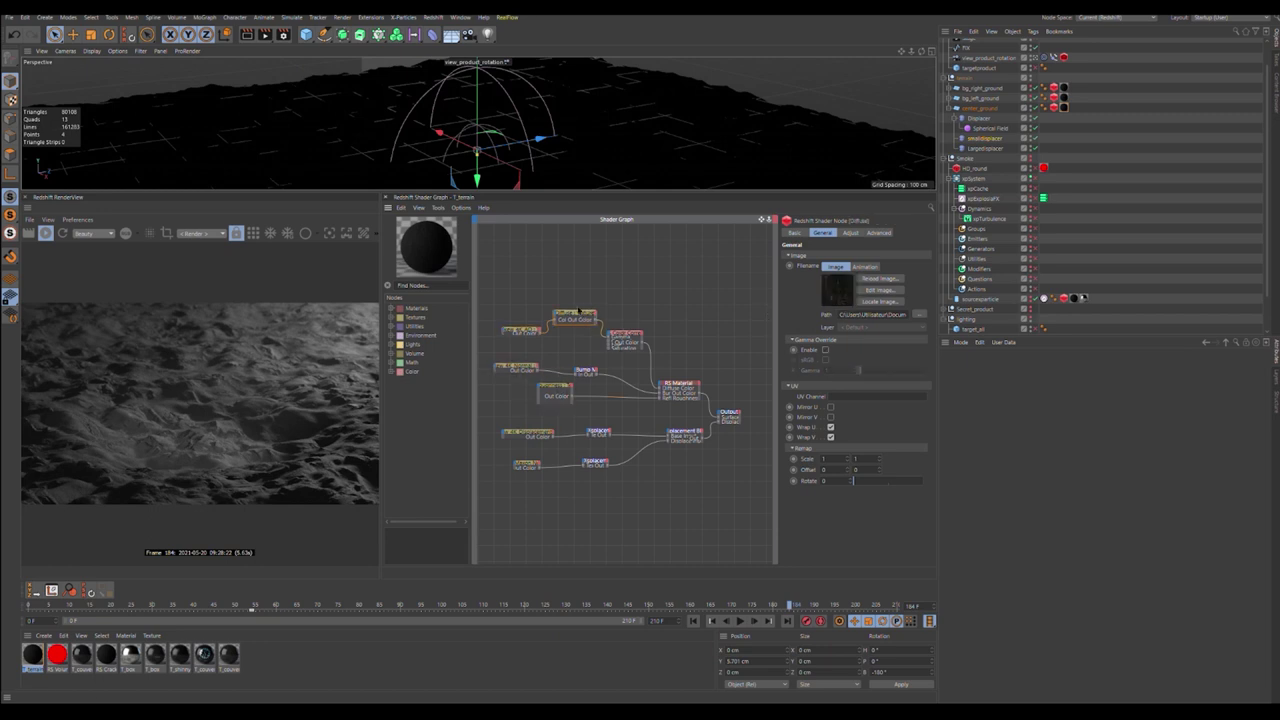
{"action": "left_click", "coordinate": [624, 338]}
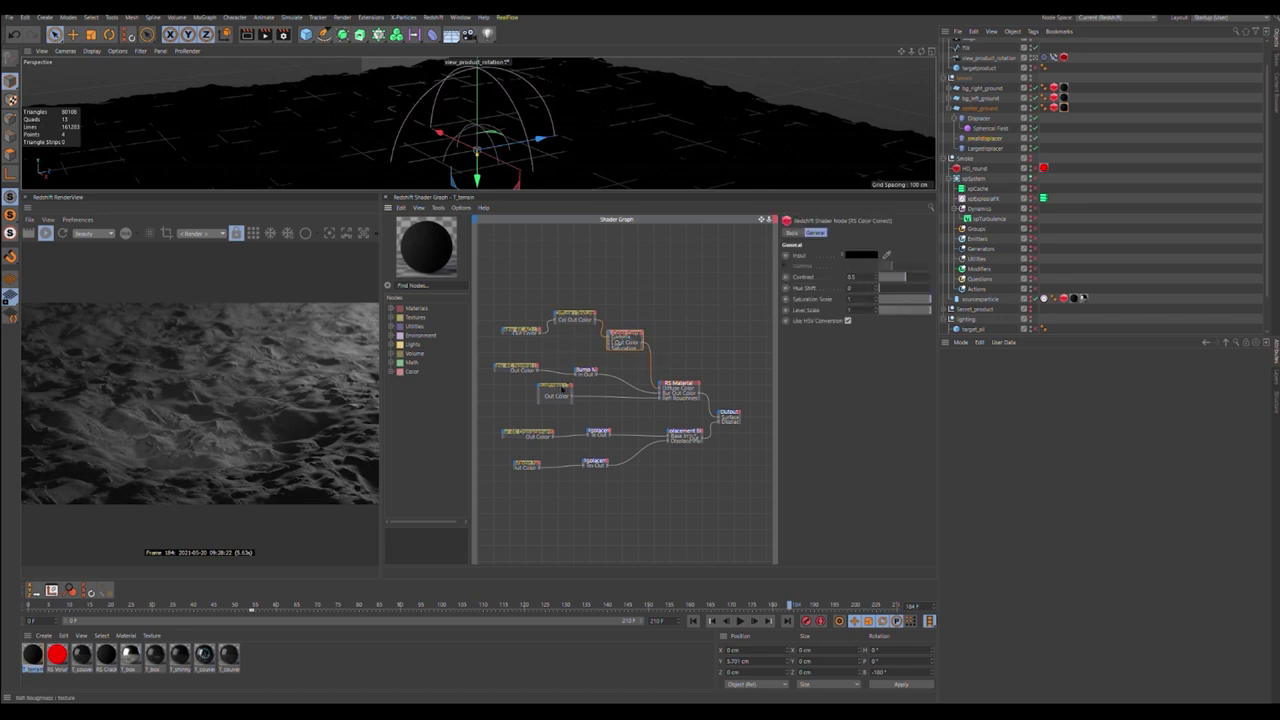
Step: Inspect the displacement texture and the RS Displacement Blender in T_terrain, widening the blender node to show its inputs
{"action": "left_click", "coordinate": [532, 434]}
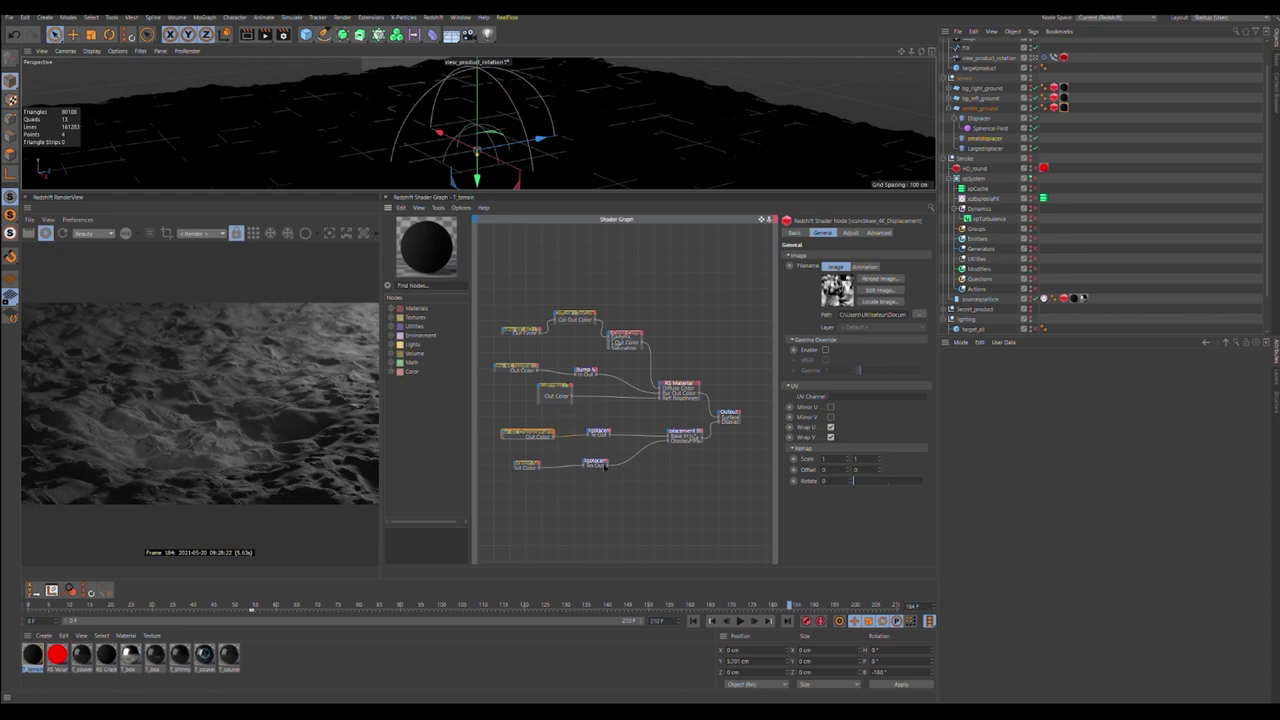
{"action": "left_click", "coordinate": [692, 438]}
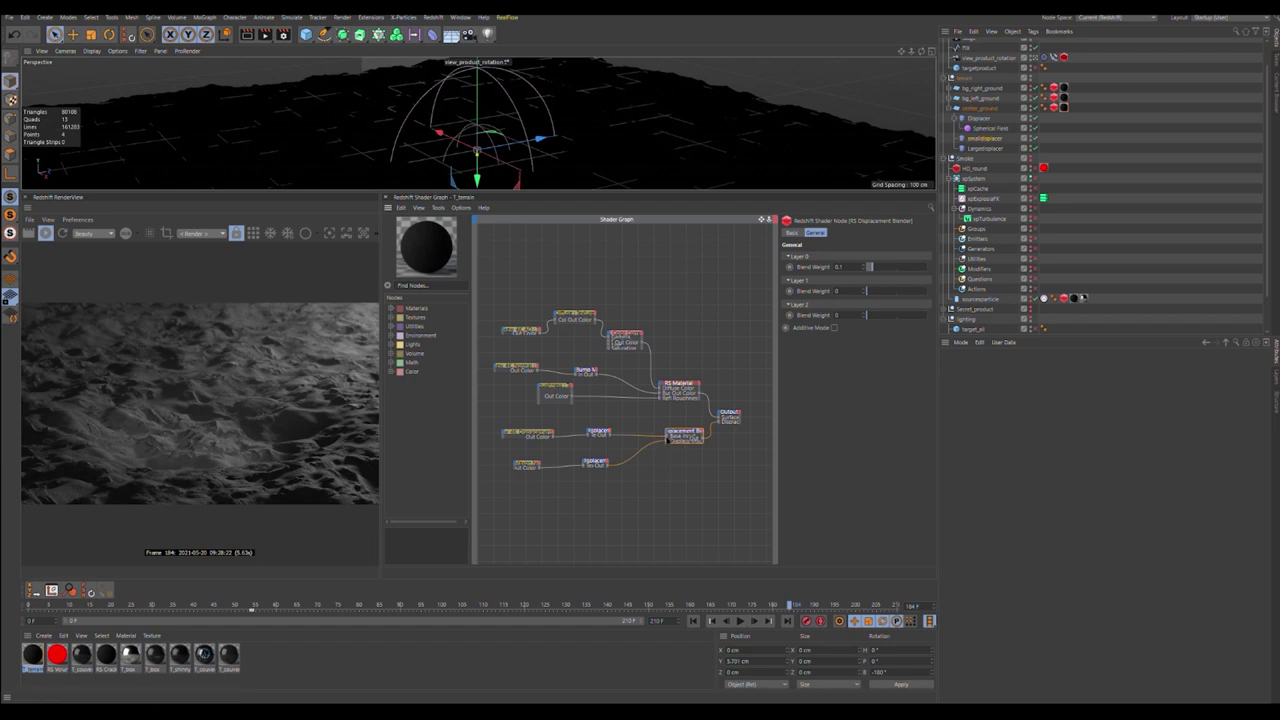
{"action": "left_click_drag", "start_coordinate": [667, 440], "coordinate": [626, 438]}
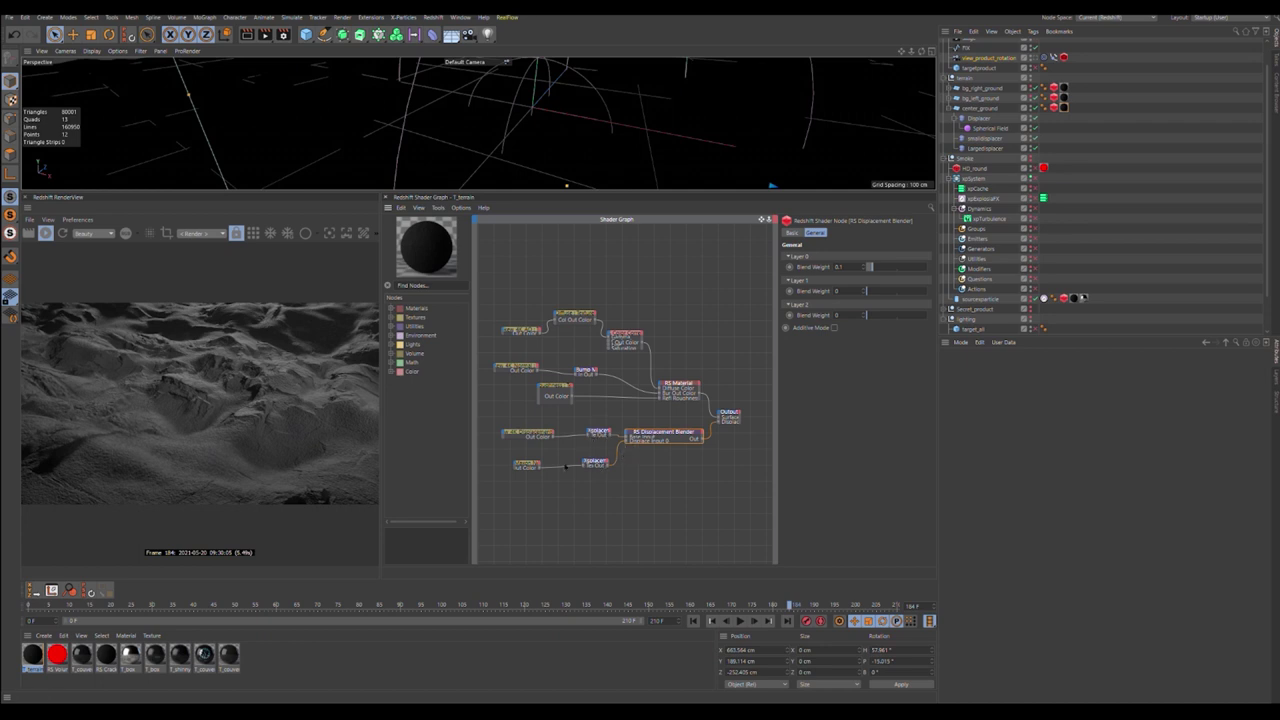
Step: Try the terrain without the displacement texture by disconnecting it from its RS Displacement node, and reconnect it
{"action": "left_click", "coordinate": [528, 435]}
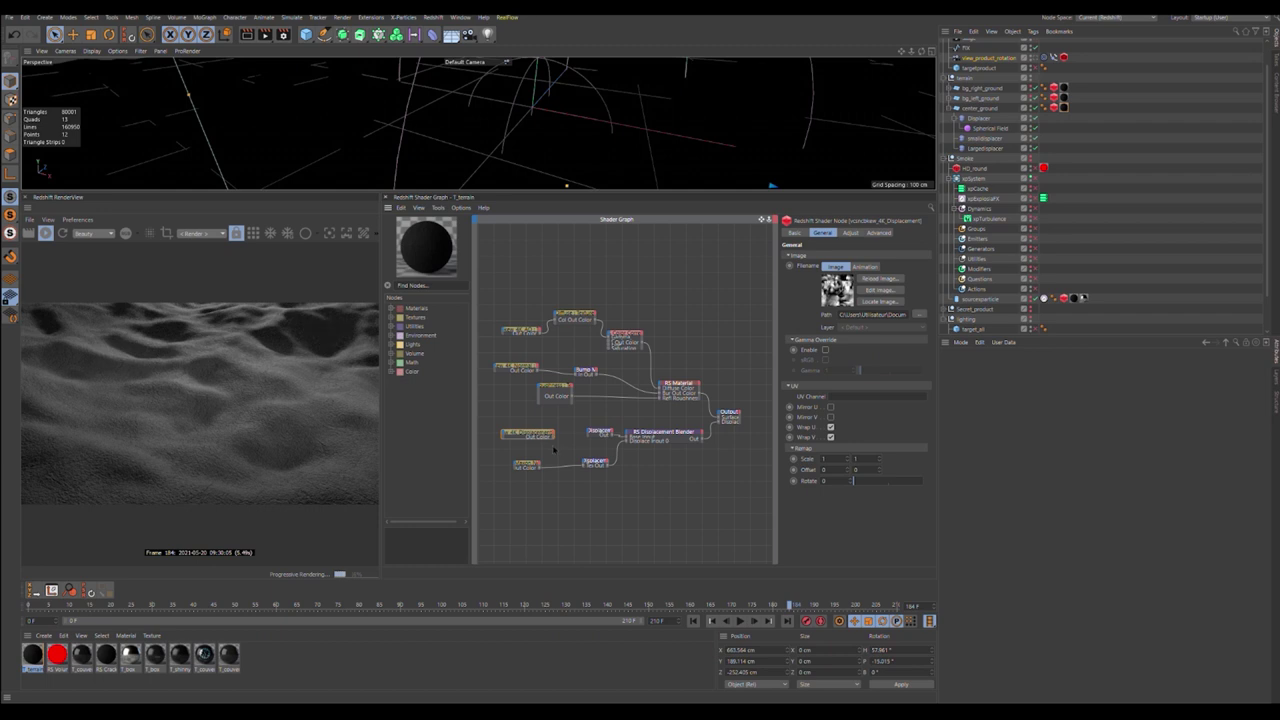
{"action": "left_click_drag", "start_coordinate": [552, 437], "coordinate": [590, 435]}
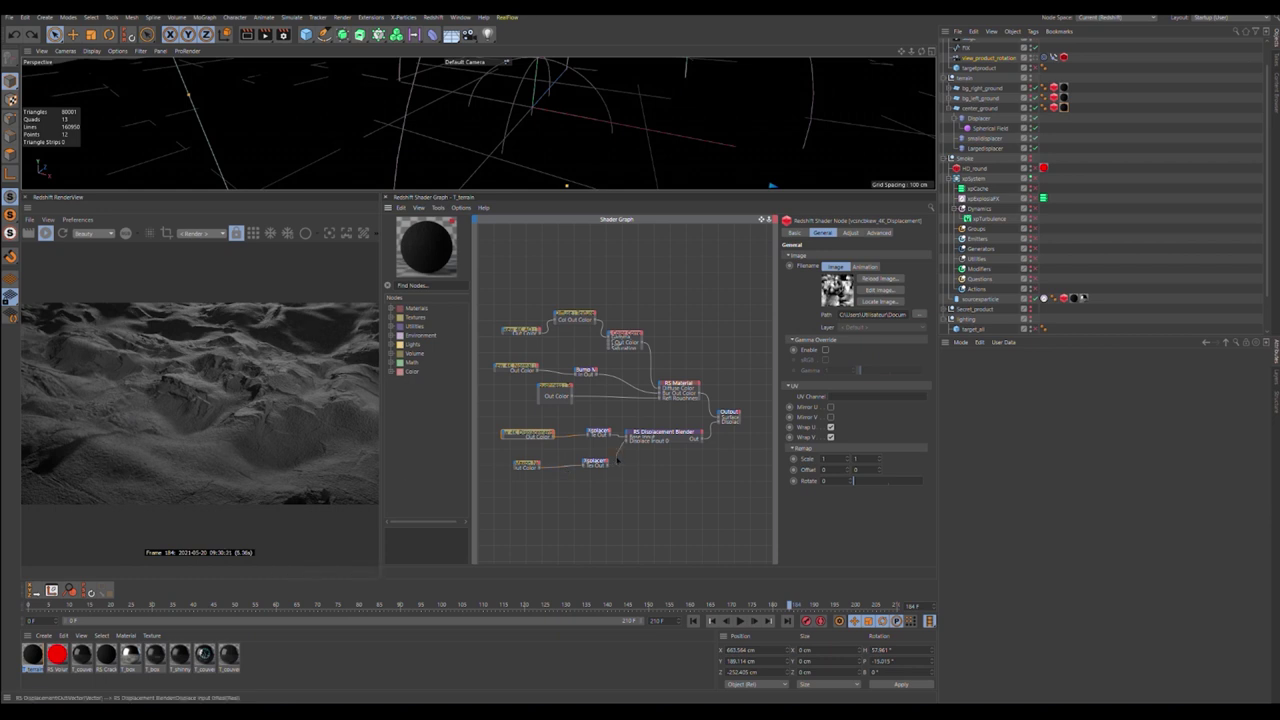
{"action": "key", "text": "ctrl+z"}
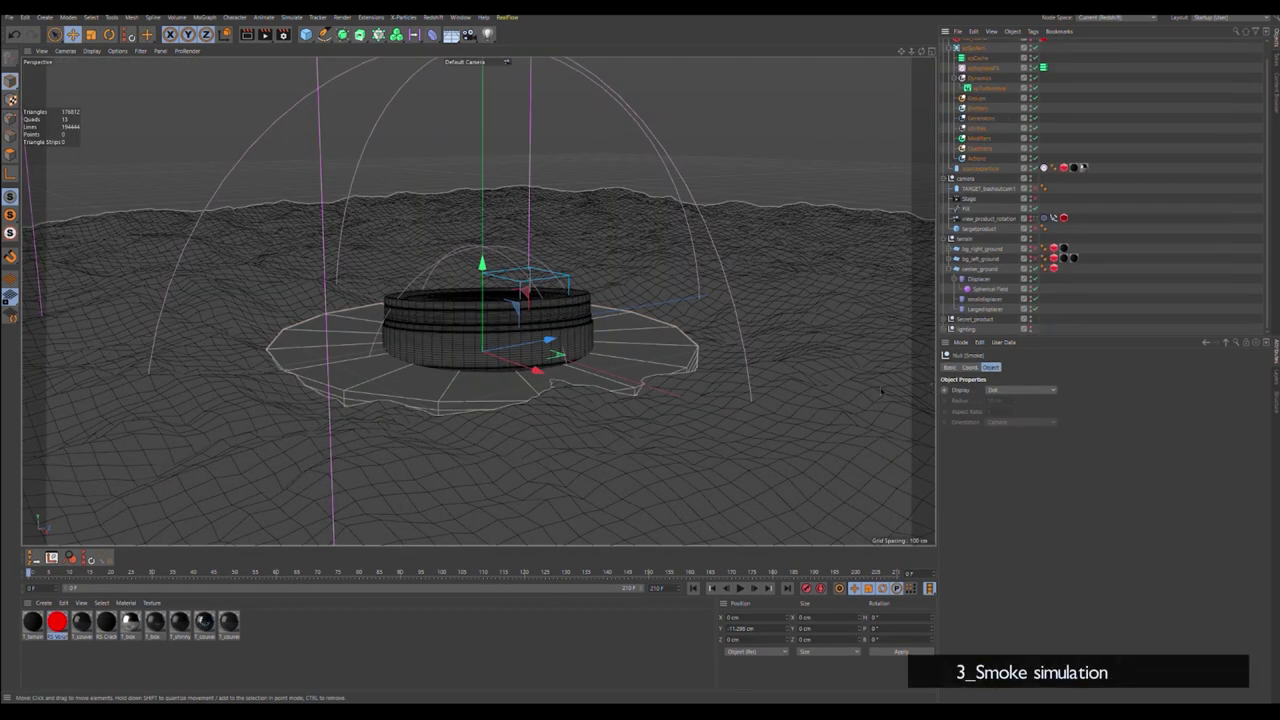
Step: Play the smoke simulation around the jar, stop it and return to frame 0
{"action": "left_click", "coordinate": [740, 588]}
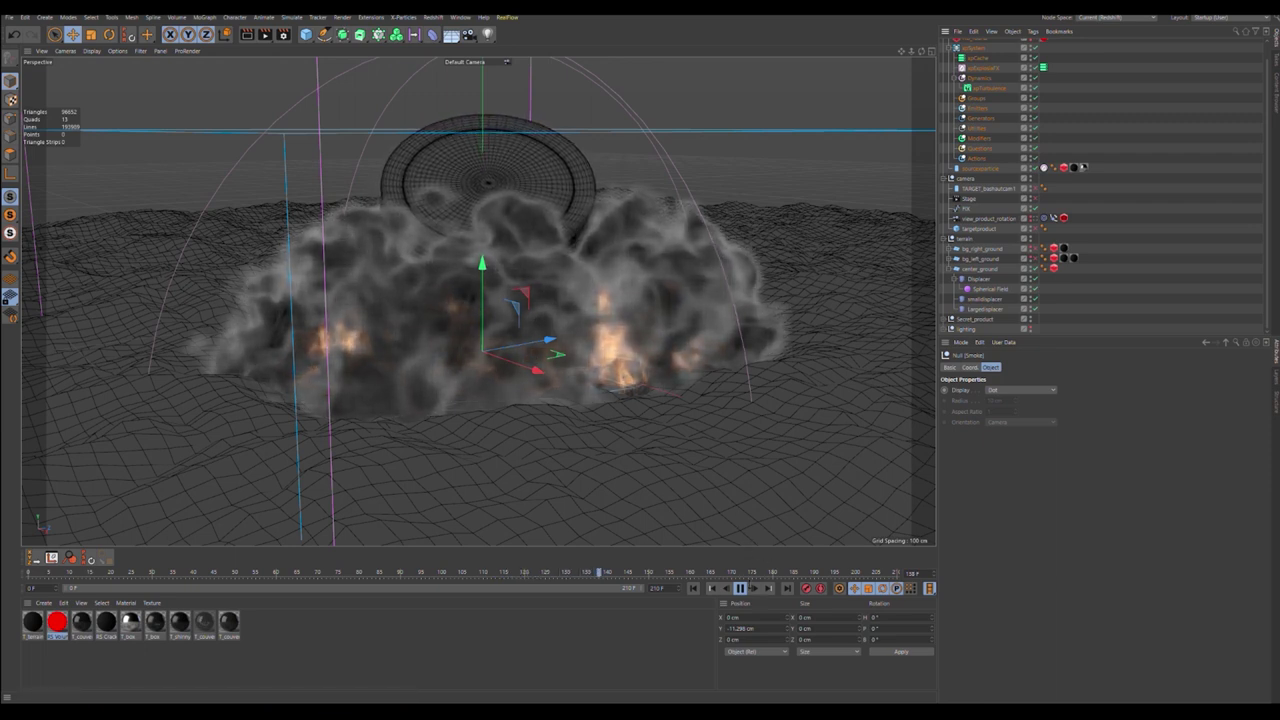
{"action": "left_click", "coordinate": [741, 588]}
{"action": "left_click", "coordinate": [693, 588]}
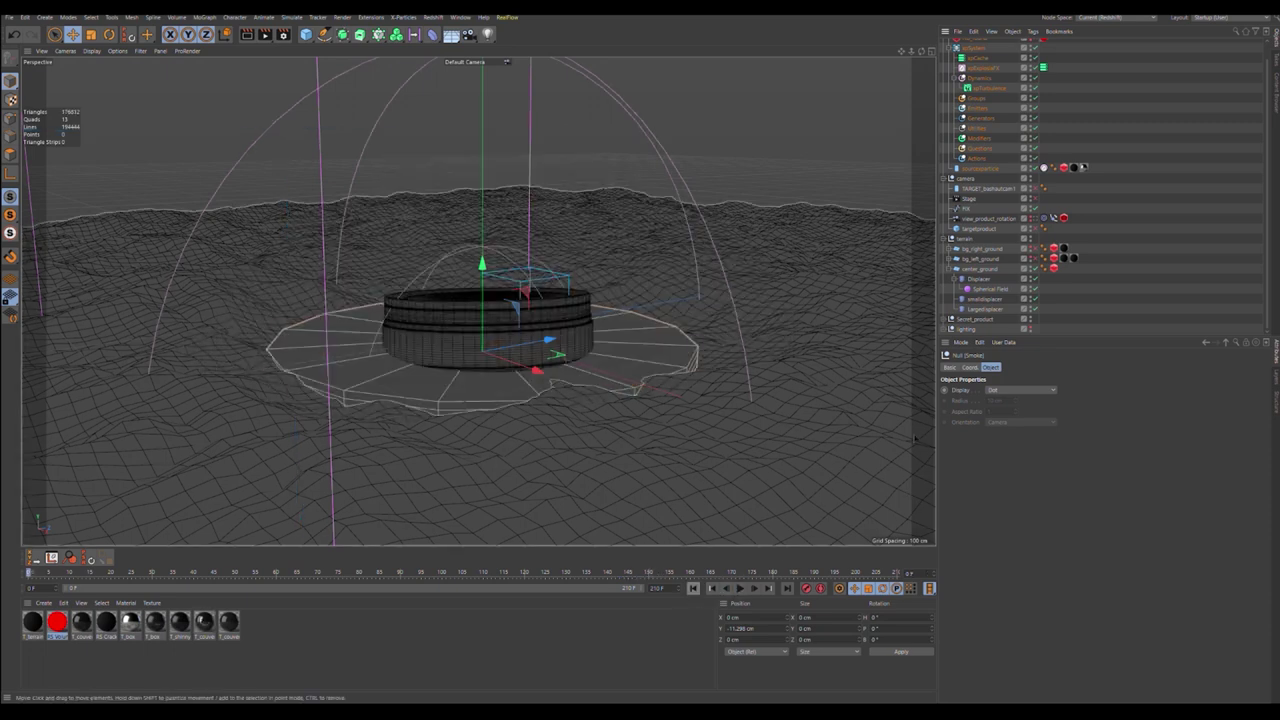
Step: Hide the Smoke group and collapse its hierarchy
{"action": "scroll", "coordinate": [1261, 137], "scroll_direction": "up", "scroll_amount": 2}
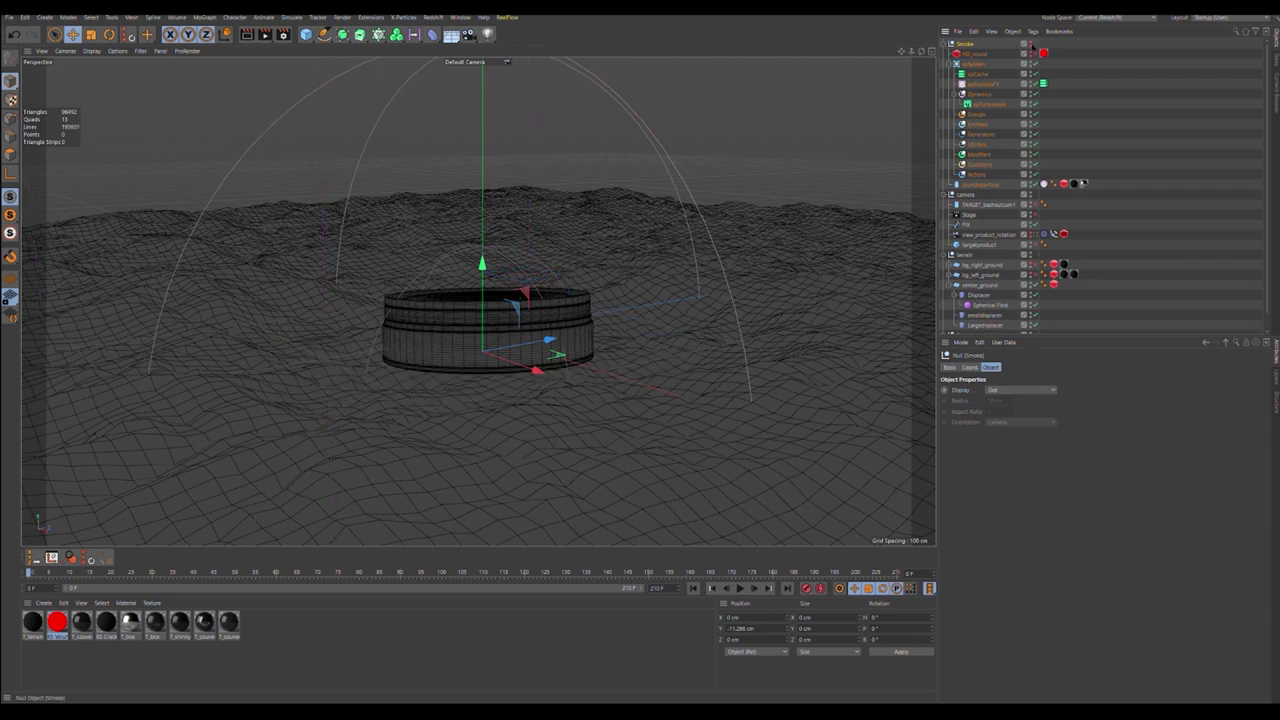
{"action": "left_click", "coordinate": [946, 44]}
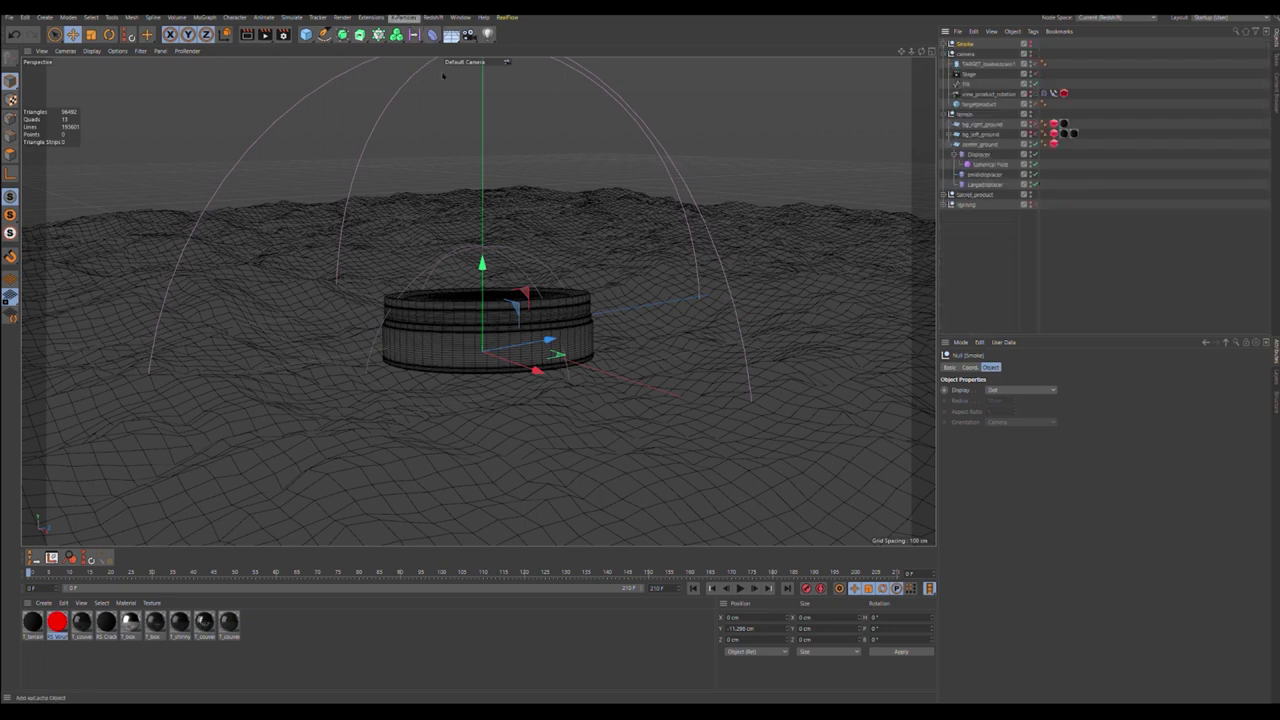
Step: Add a new X-Particles system and delete its default xpEmitter
{"action": "left_click", "coordinate": [415, 38]}
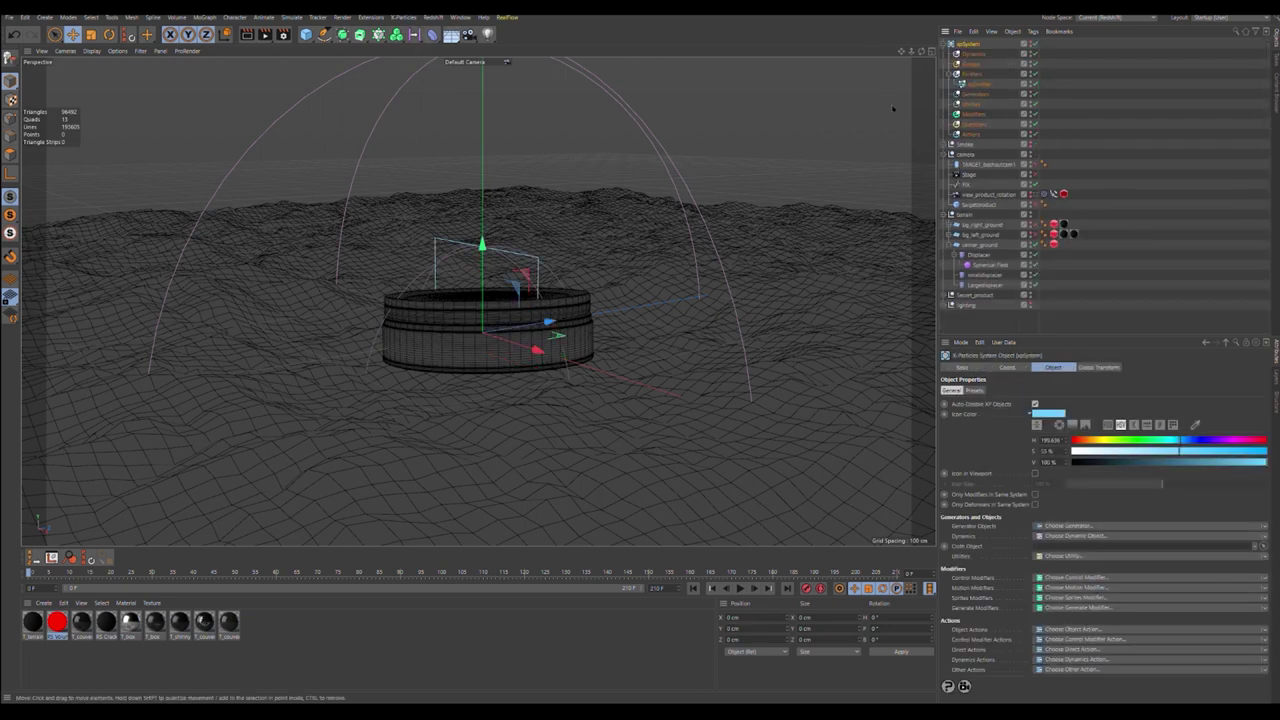
{"action": "left_click", "coordinate": [982, 84]}
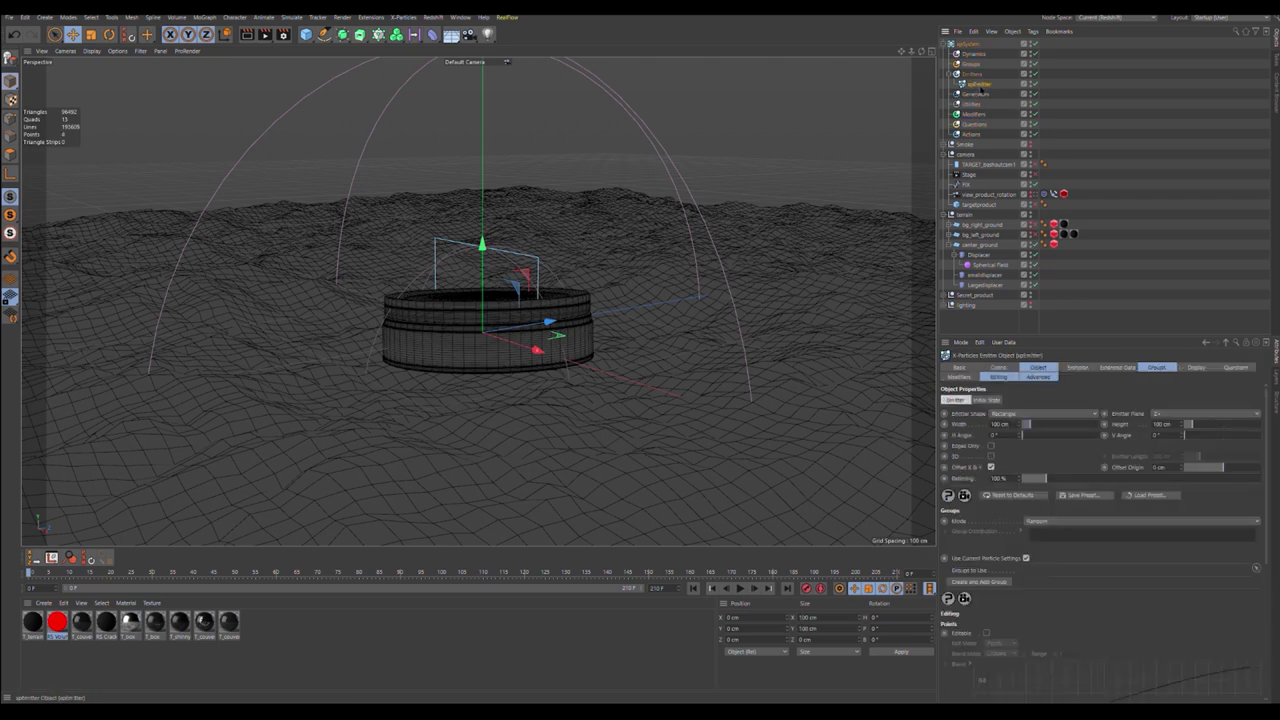
{"action": "key", "text": "Delete"}
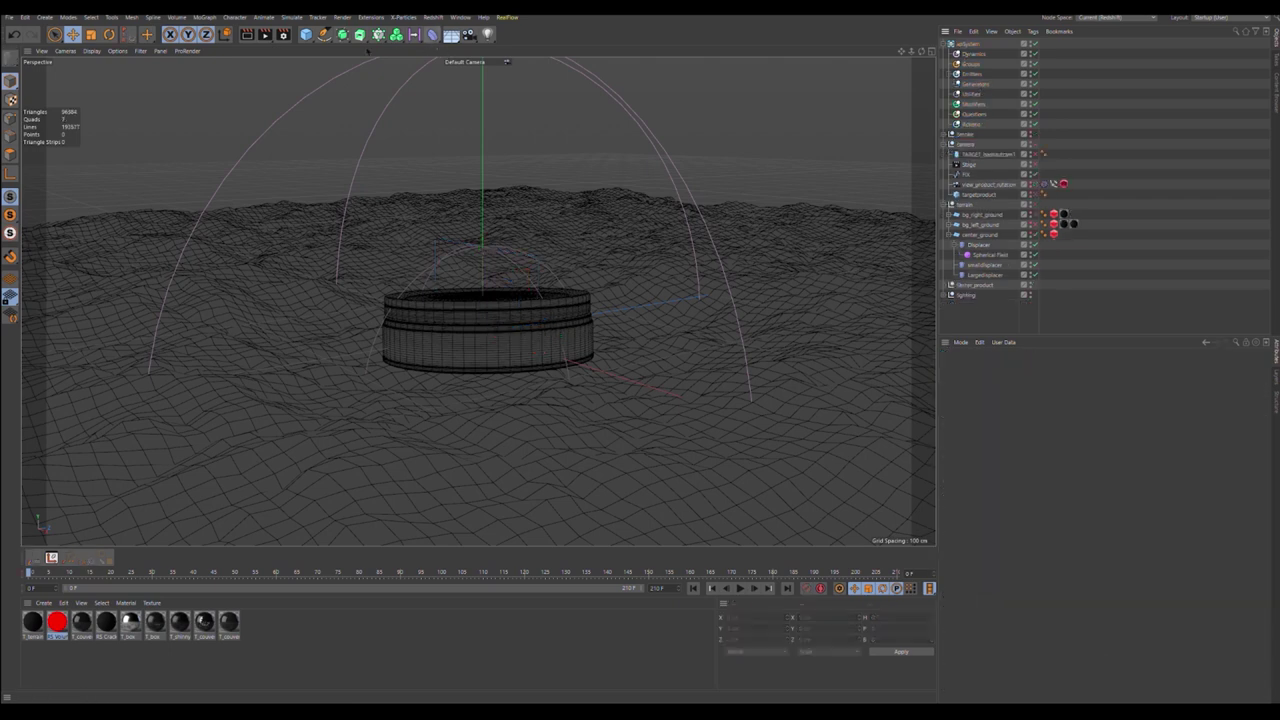
Step: Add a cylinder around the jar's base, flatten it into a disc of about 114 cm radius and lower it about 6 cm
{"action": "left_click", "coordinate": [493, 44]}
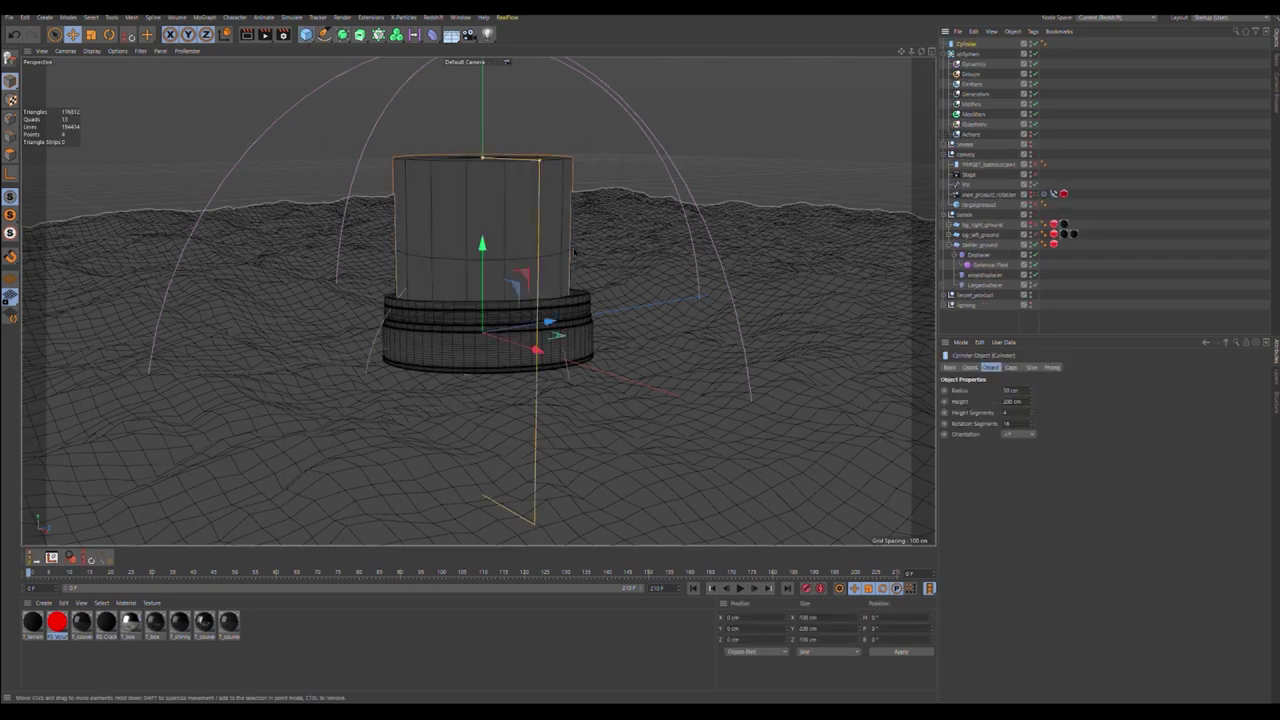
{"action": "left_click_drag", "start_coordinate": [483, 159], "coordinate": [651, 359]}
{"action": "left_click_drag", "start_coordinate": [484, 311], "coordinate": [484, 316]}
{"action": "left_click_drag", "start_coordinate": [650, 368], "coordinate": [622, 357]}
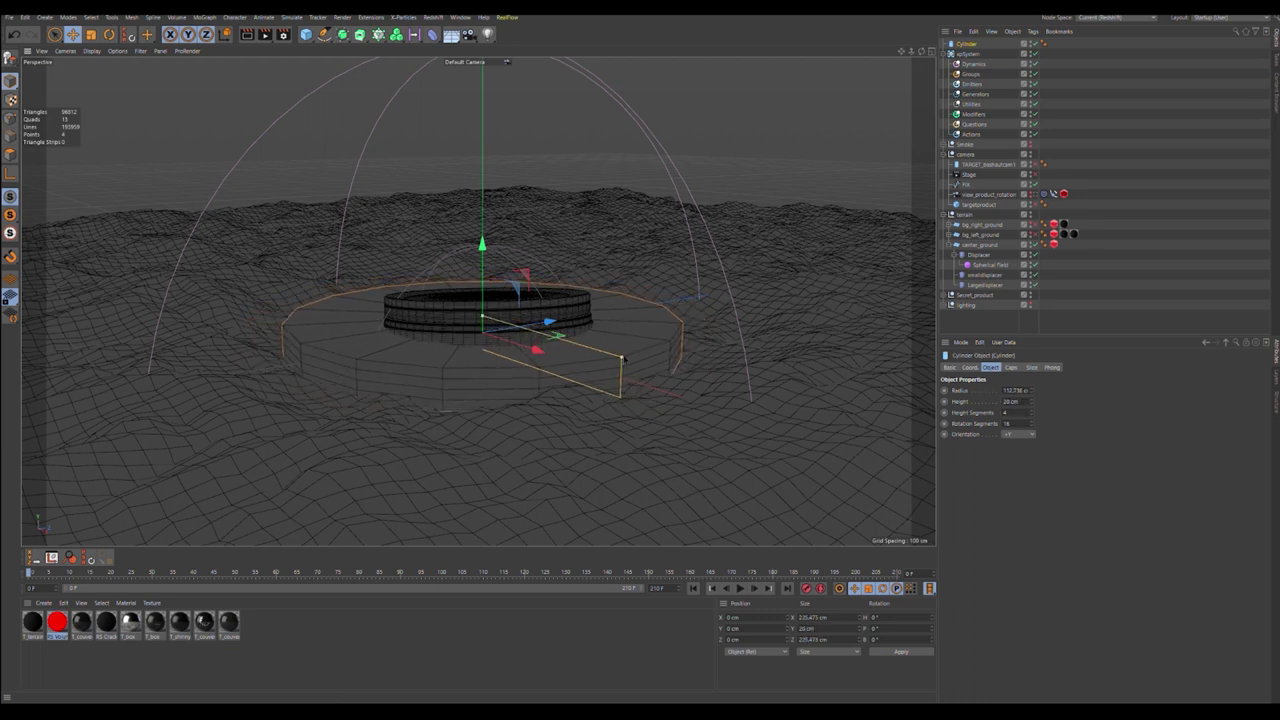
{"action": "left_click_drag", "start_coordinate": [479, 246], "coordinate": [481, 256]}
{"action": "left_click_drag", "start_coordinate": [482, 326], "coordinate": [482, 331]}
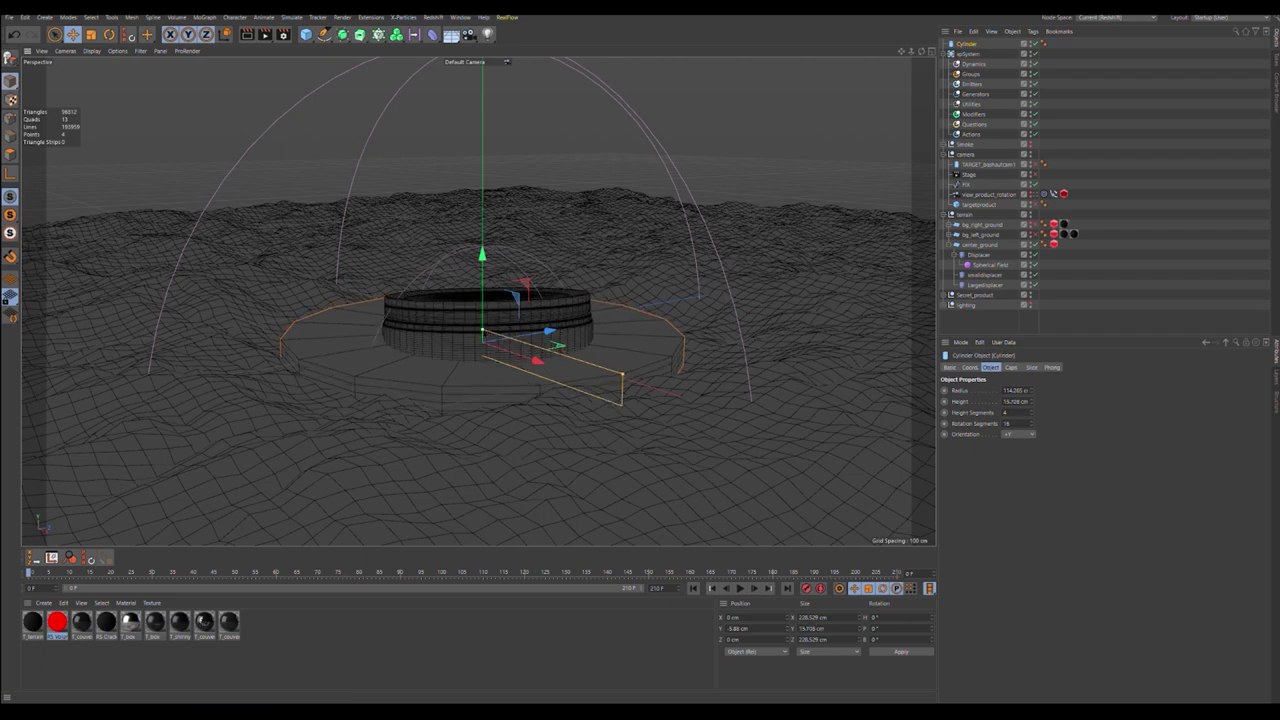
Step: Nest the cylinder in the new X-Particles system, then add an xpExplosiaFX object and place it in the system's Dynamics group
{"action": "left_click_drag", "start_coordinate": [974, 114], "coordinate": [972, 141]}
{"action": "left_click", "coordinate": [970, 45]}
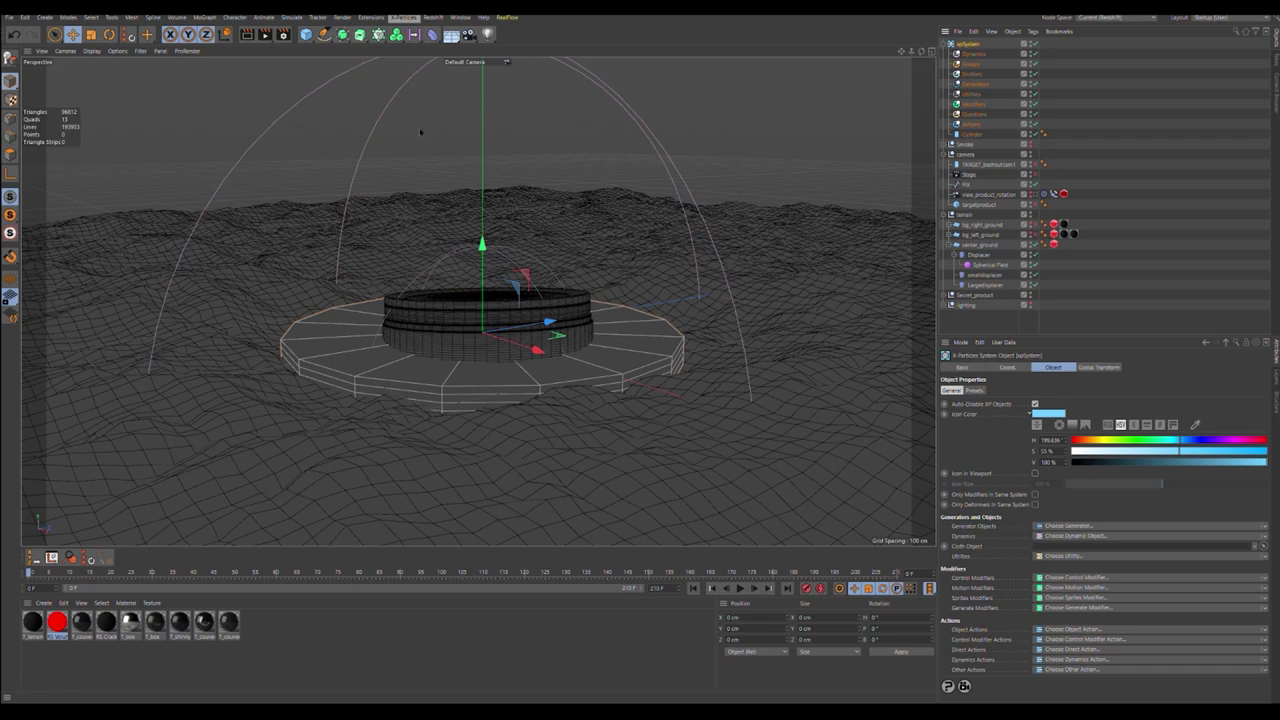
{"action": "left_click", "coordinate": [486, 151]}
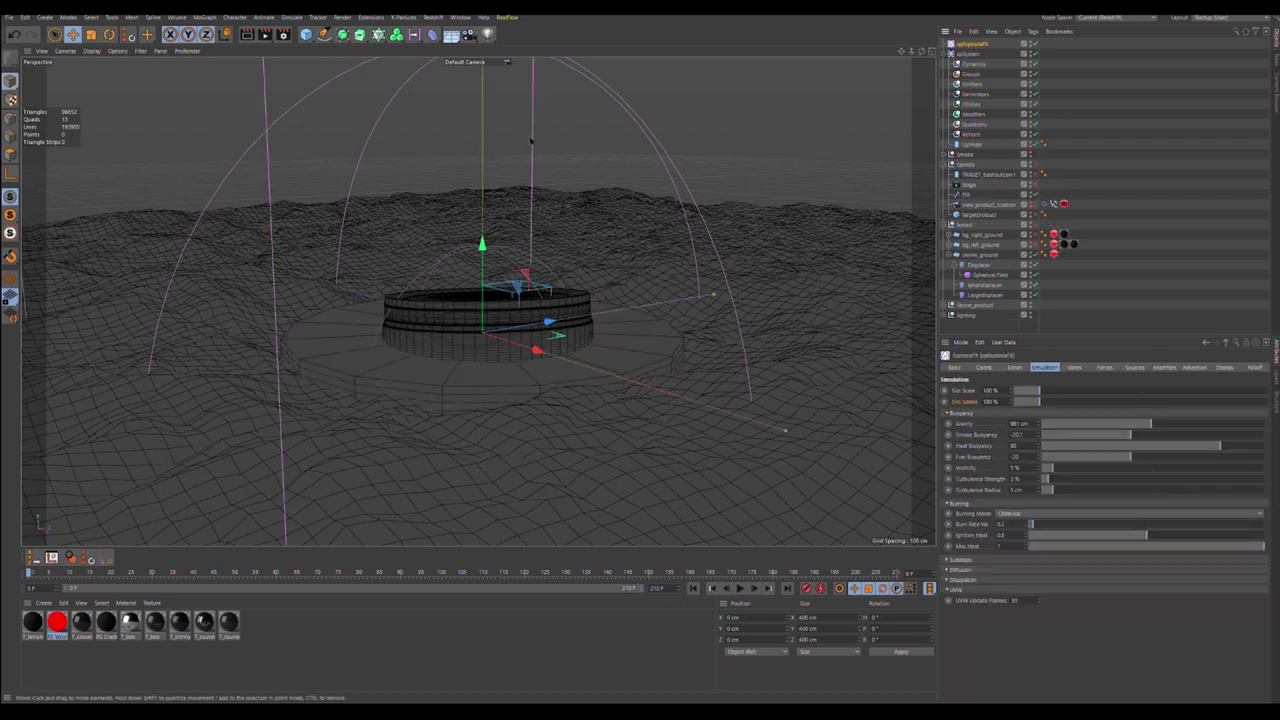
{"action": "left_click_drag", "start_coordinate": [990, 92], "coordinate": [975, 70]}
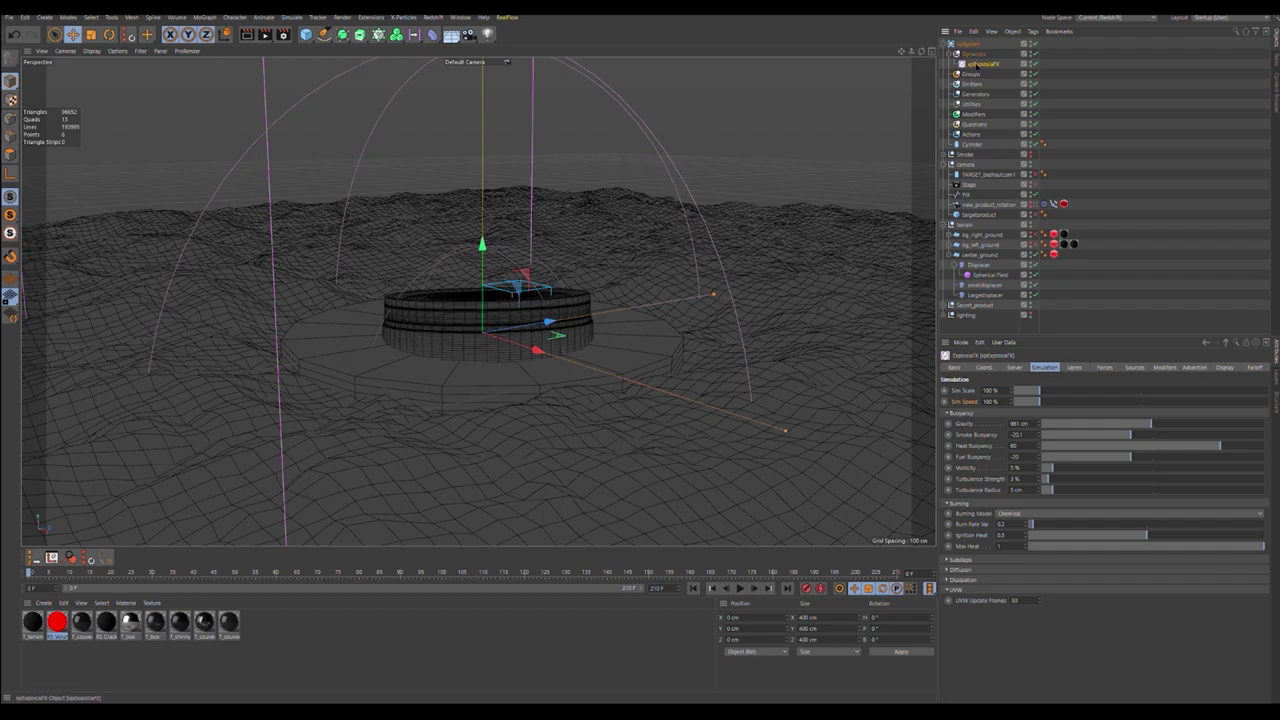
Step: Add an ExplosiaFX Source tag to the cylinder, play the simulation, stop it and return to frame 0
{"action": "left_click", "coordinate": [972, 144]}
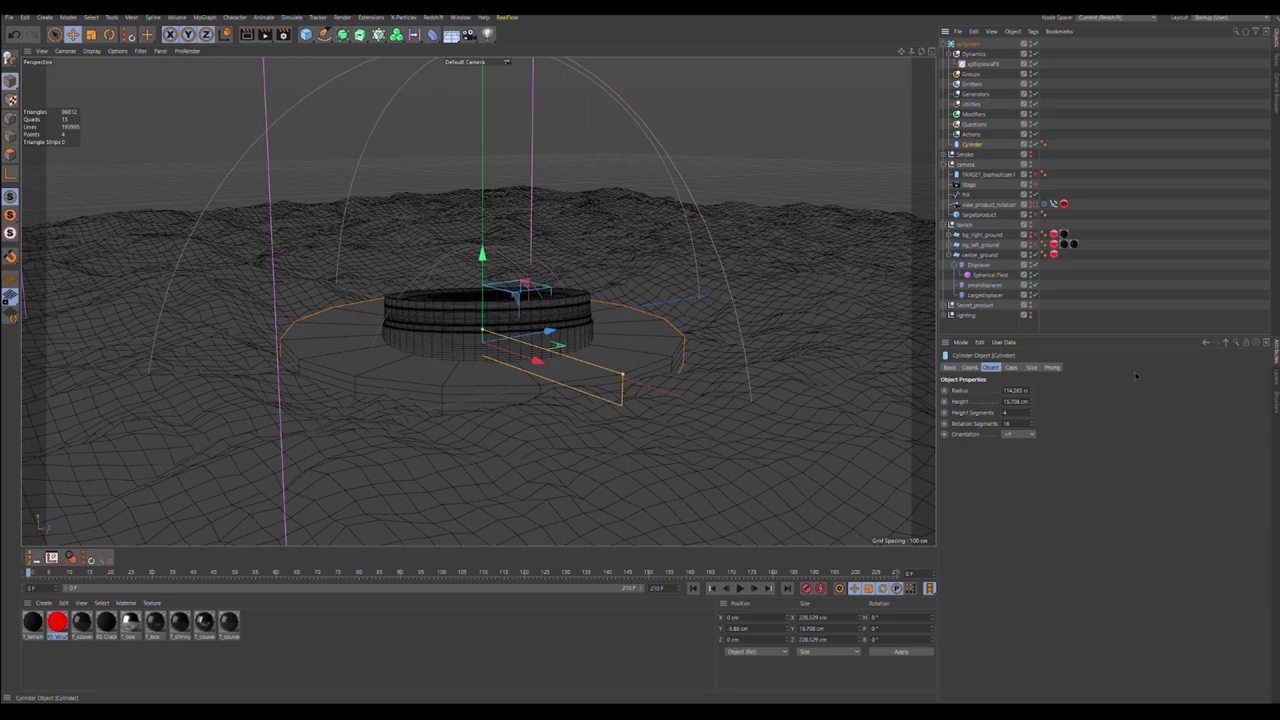
{"action": "left_click", "coordinate": [1044, 144]}
{"action": "left_click", "coordinate": [740, 588]}
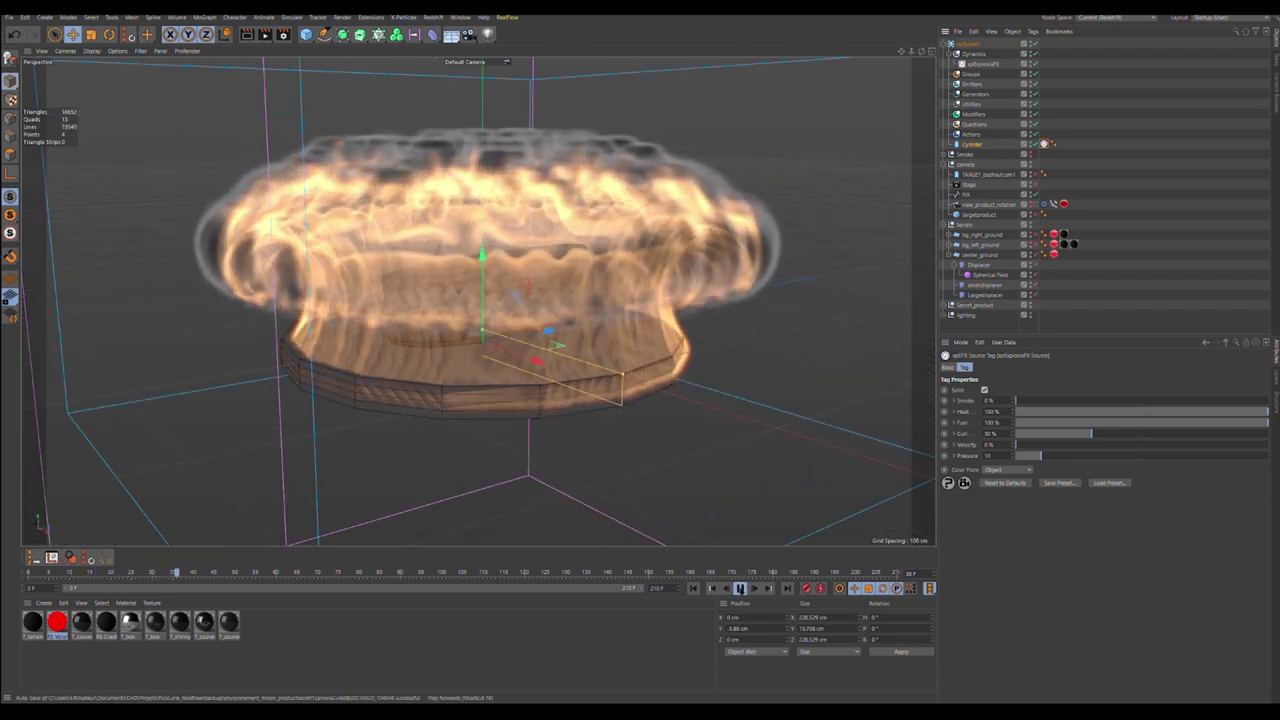
{"action": "left_click", "coordinate": [740, 588]}
{"action": "left_click", "coordinate": [693, 588]}
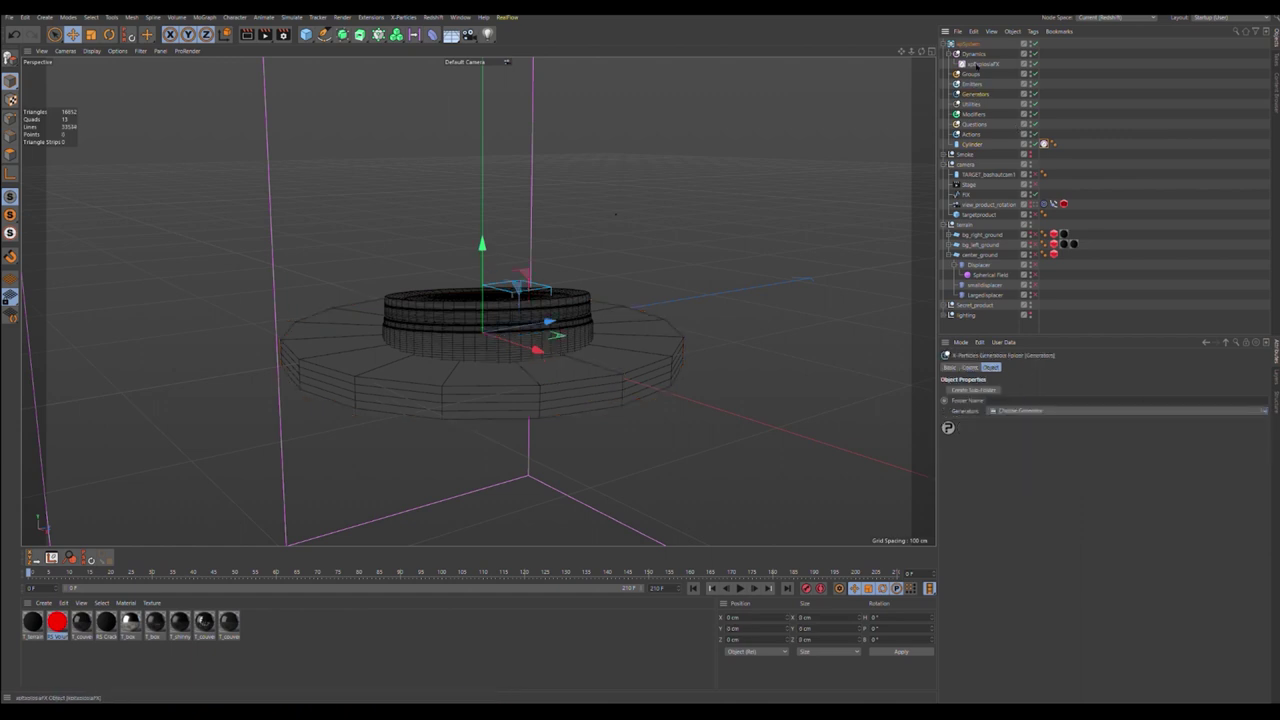
Step: Set the xpExplosiaFX gravity to 10 cm and play the simulation until the smoke has spread, then stop it
{"action": "left_click", "coordinate": [982, 63]}
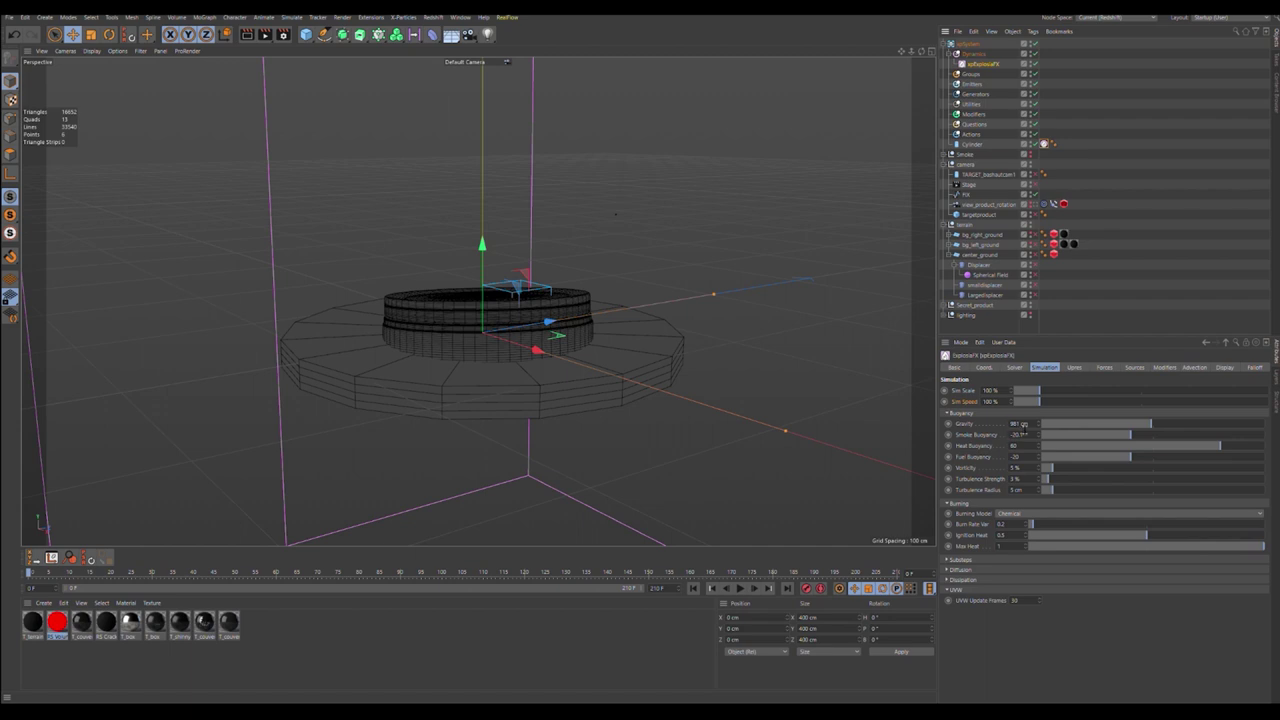
{"action": "left_click_drag", "start_coordinate": [1022, 426], "coordinate": [973, 428]}
{"action": "type", "text": "10"}
{"action": "key", "text": "Return"}
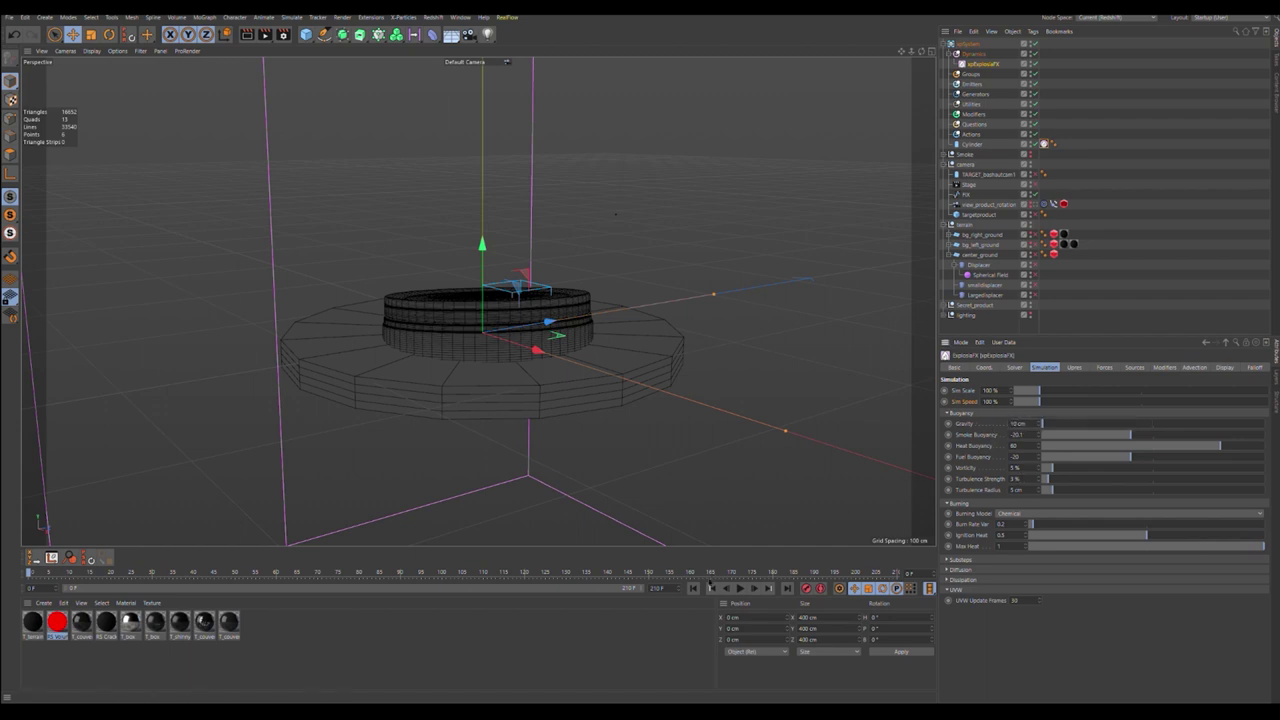
{"action": "left_click", "coordinate": [740, 588]}
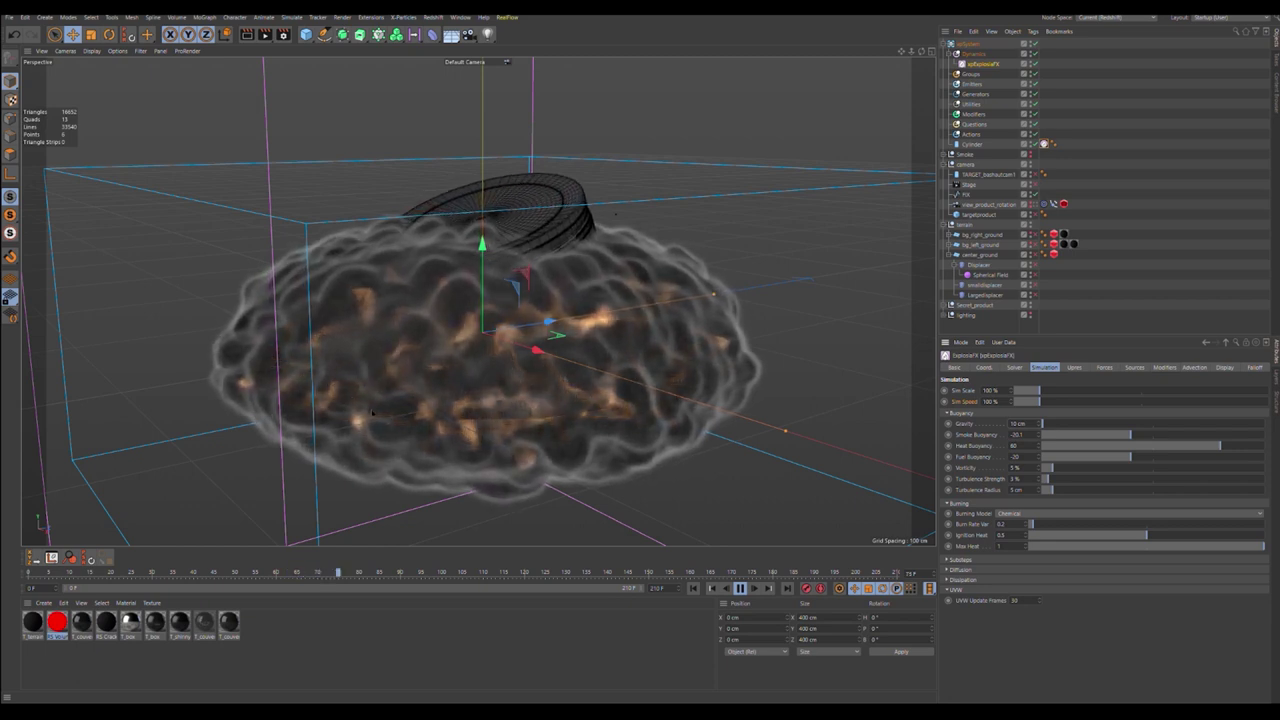
{"action": "left_click", "coordinate": [740, 588]}
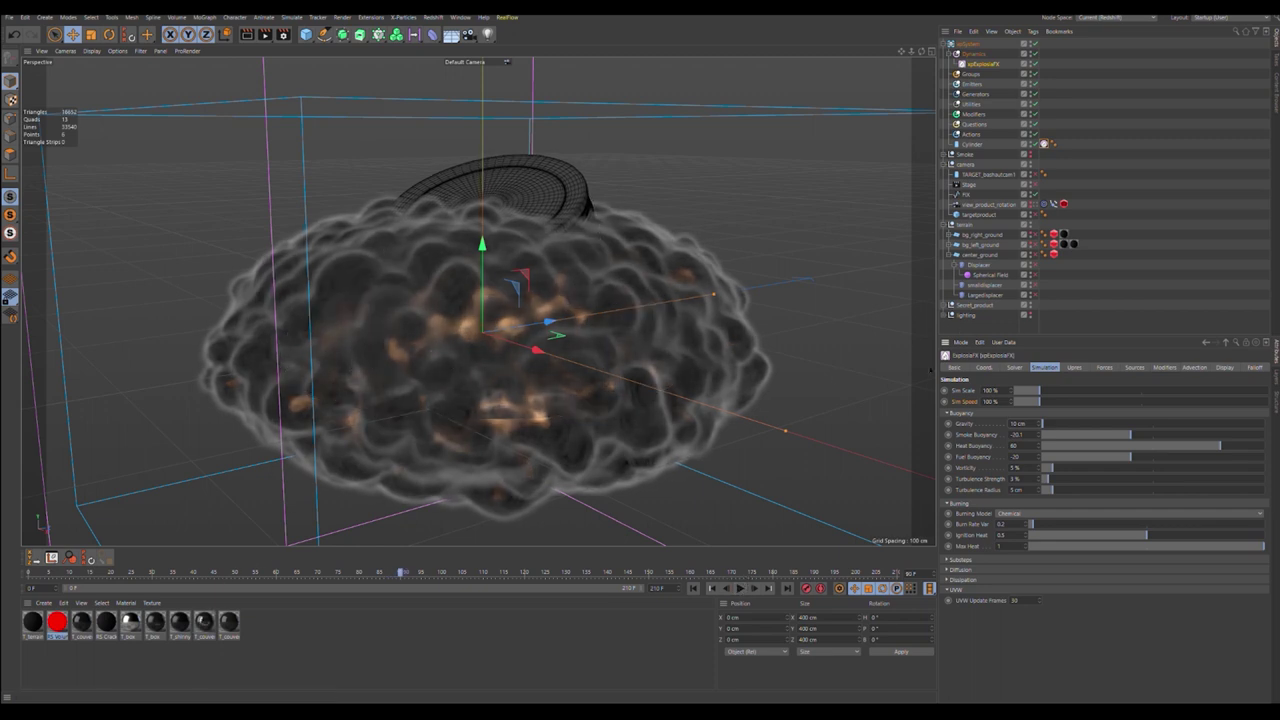
Step: Keyframe the xpExplosiaFX Sim Speed from 100% at frame 40 to 20% at frame 55
{"action": "left_click", "coordinate": [193, 573]}
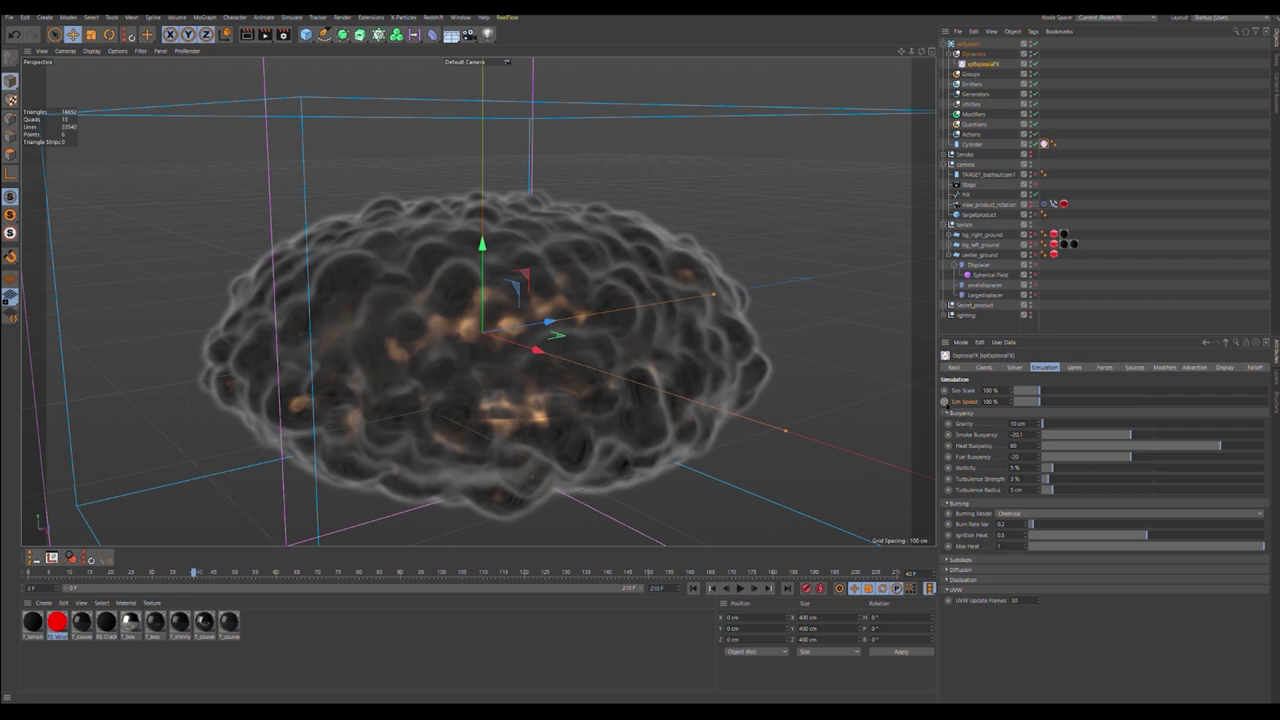
{"action": "left_click", "coordinate": [237, 574]}
{"action": "left_click", "coordinate": [257, 574]}
{"action": "left_click_drag", "start_coordinate": [998, 402], "coordinate": [950, 423]}
{"action": "type", "text": "2"}
{"action": "type", "text": "20"}
{"action": "key", "text": "Return"}
Step: Replay the simulation from frame 0 to check the animated slowdown, then stop it
{"action": "left_click", "coordinate": [693, 588]}
{"action": "left_click", "coordinate": [741, 588]}
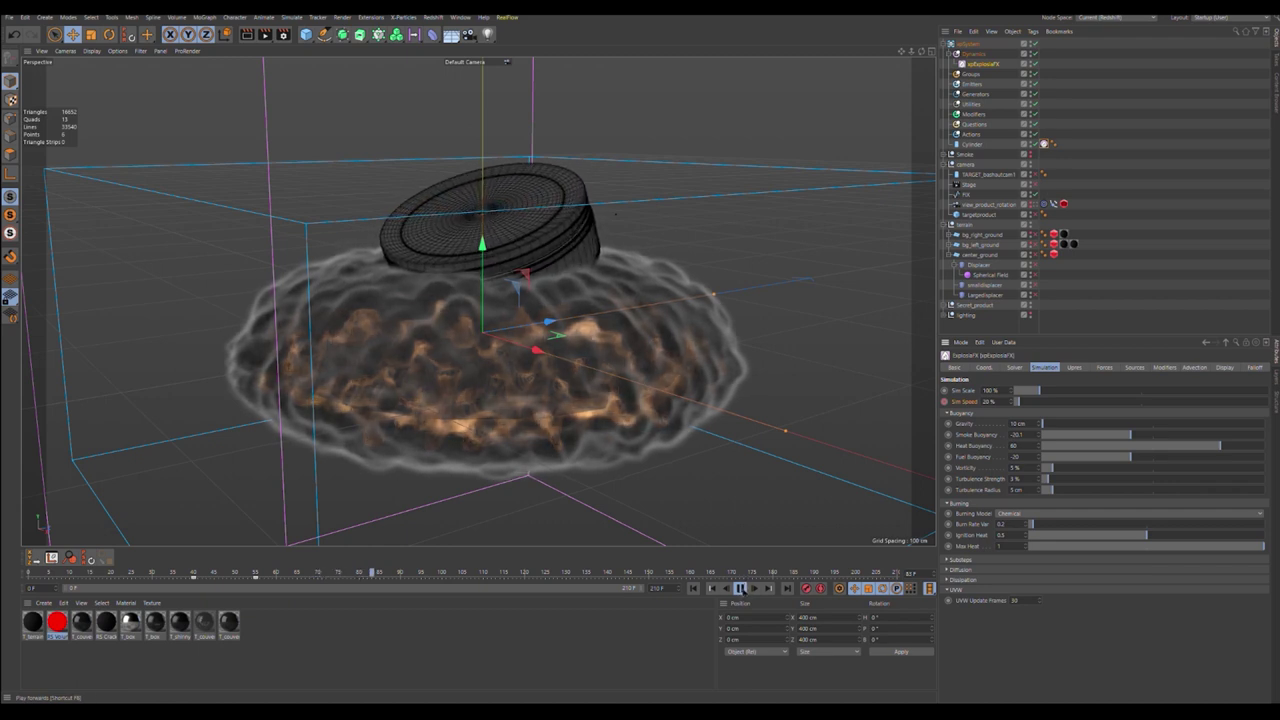
{"action": "left_click", "coordinate": [740, 588]}
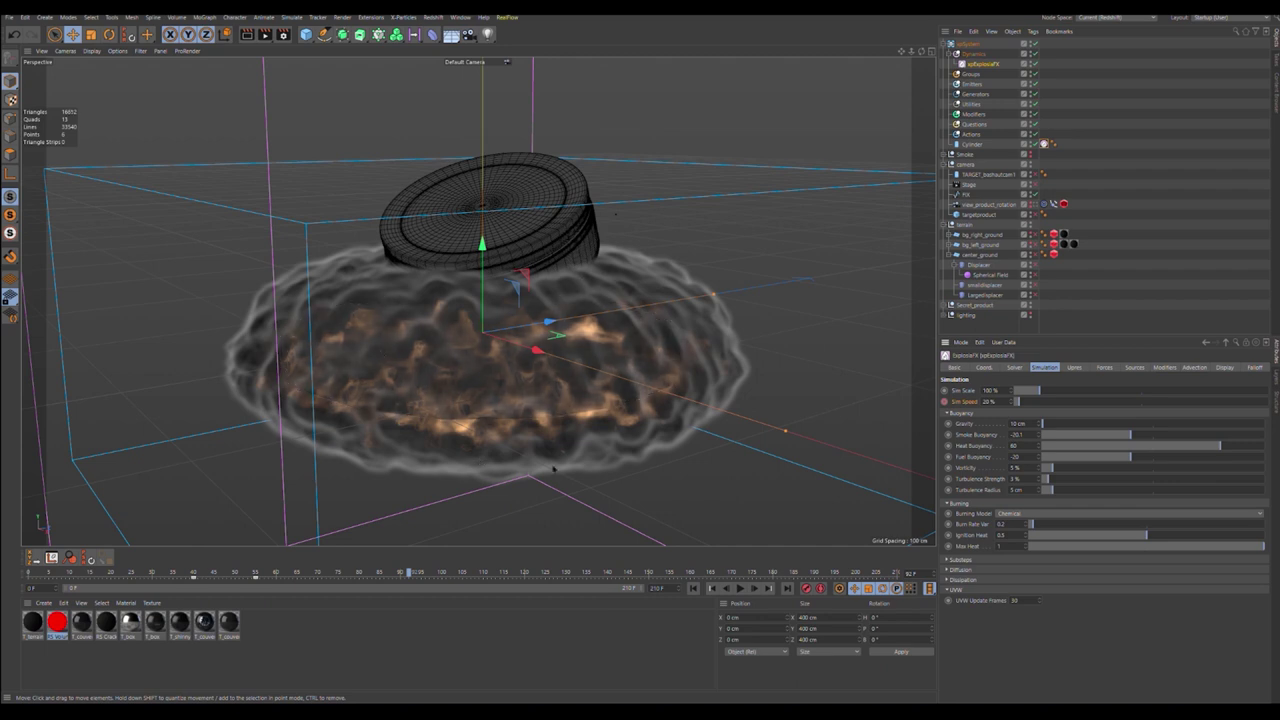
Step: Add an xpTurbulence modifier to the new X-Particles system and place it in the Modifiers group
{"action": "left_click", "coordinate": [970, 44]}
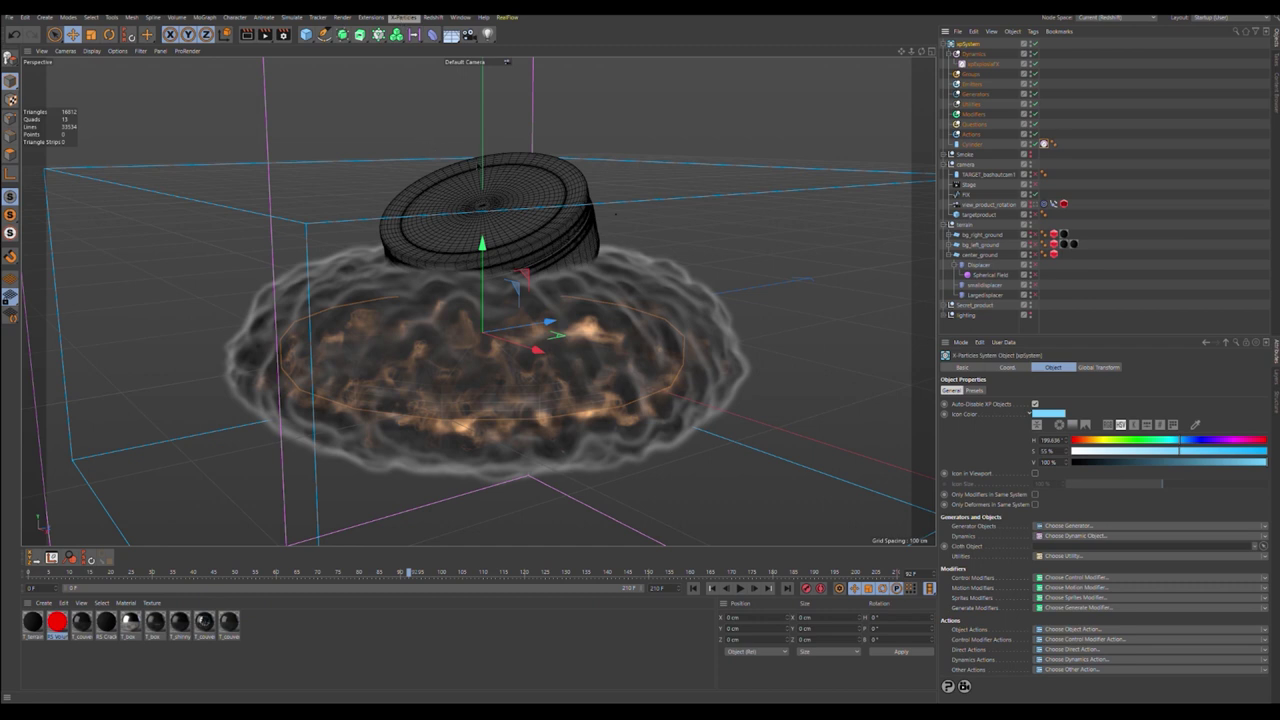
{"action": "left_click", "coordinate": [543, 391]}
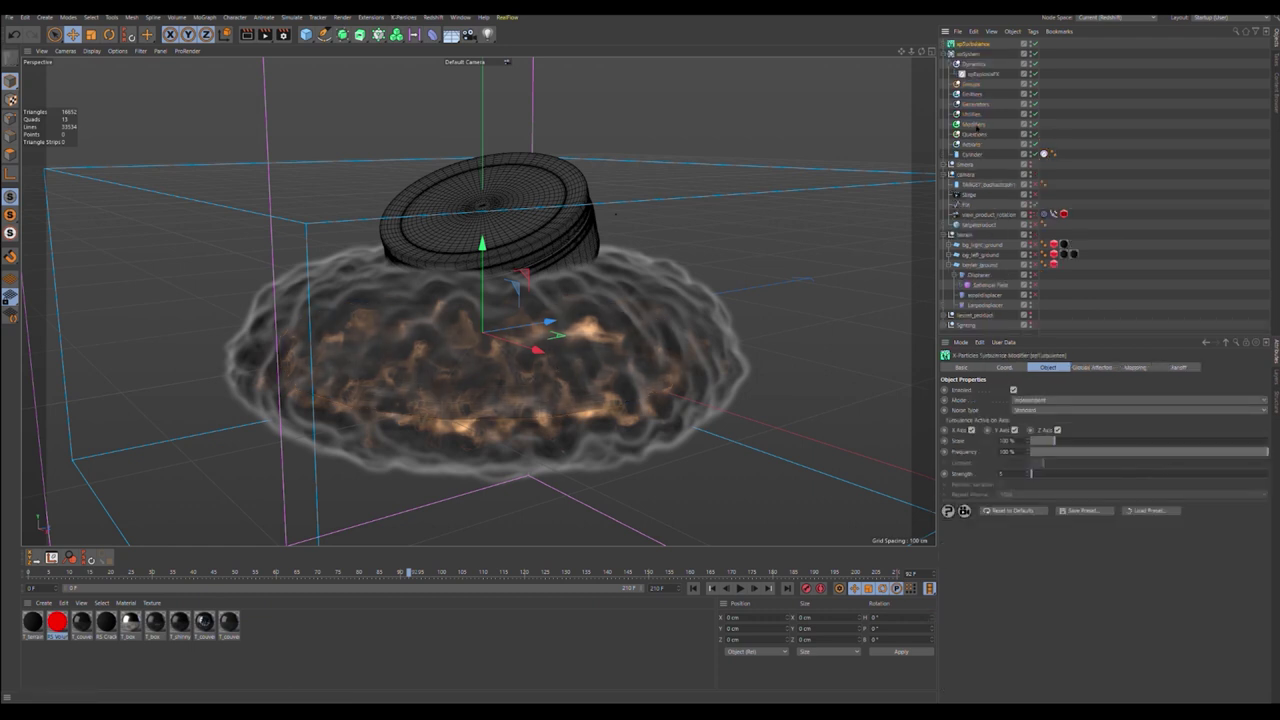
{"action": "left_click_drag", "start_coordinate": [975, 127], "coordinate": [975, 126]}
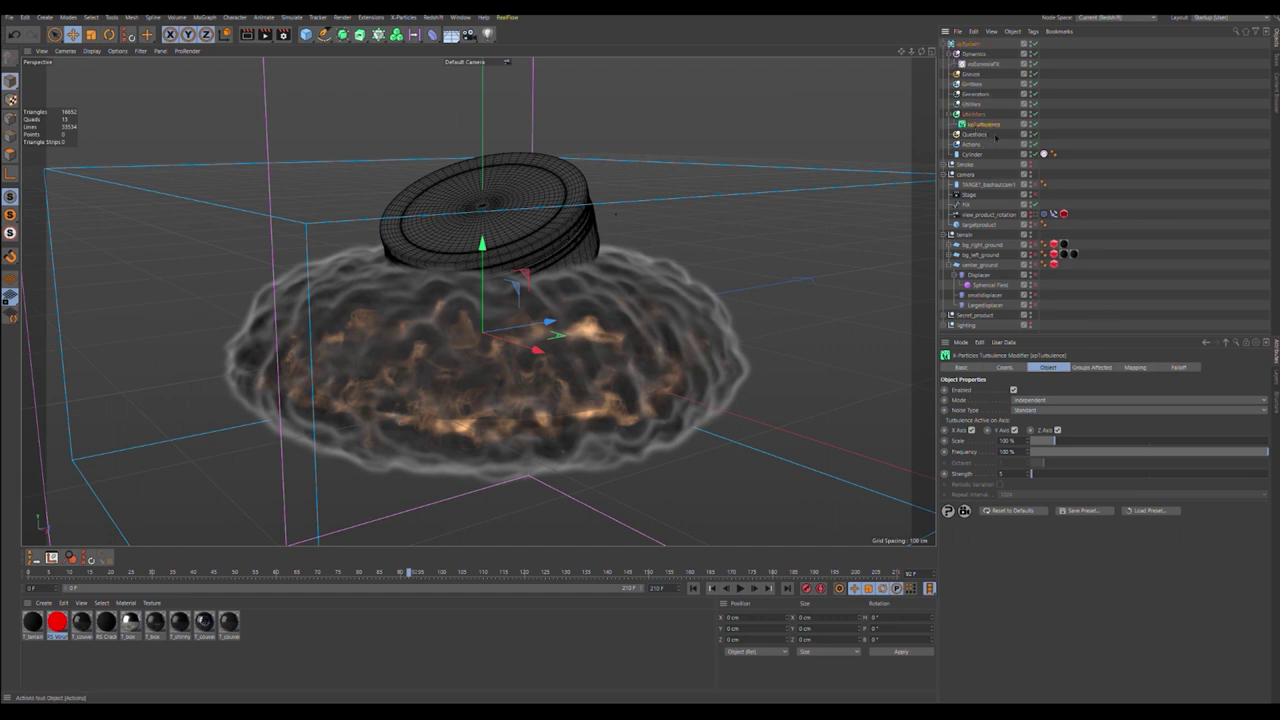
Step: Link xpTurbulence in the xpExplosiaFX modifiers list, replay the simulation from frame 0 and stop it
{"action": "left_click", "coordinate": [980, 64]}
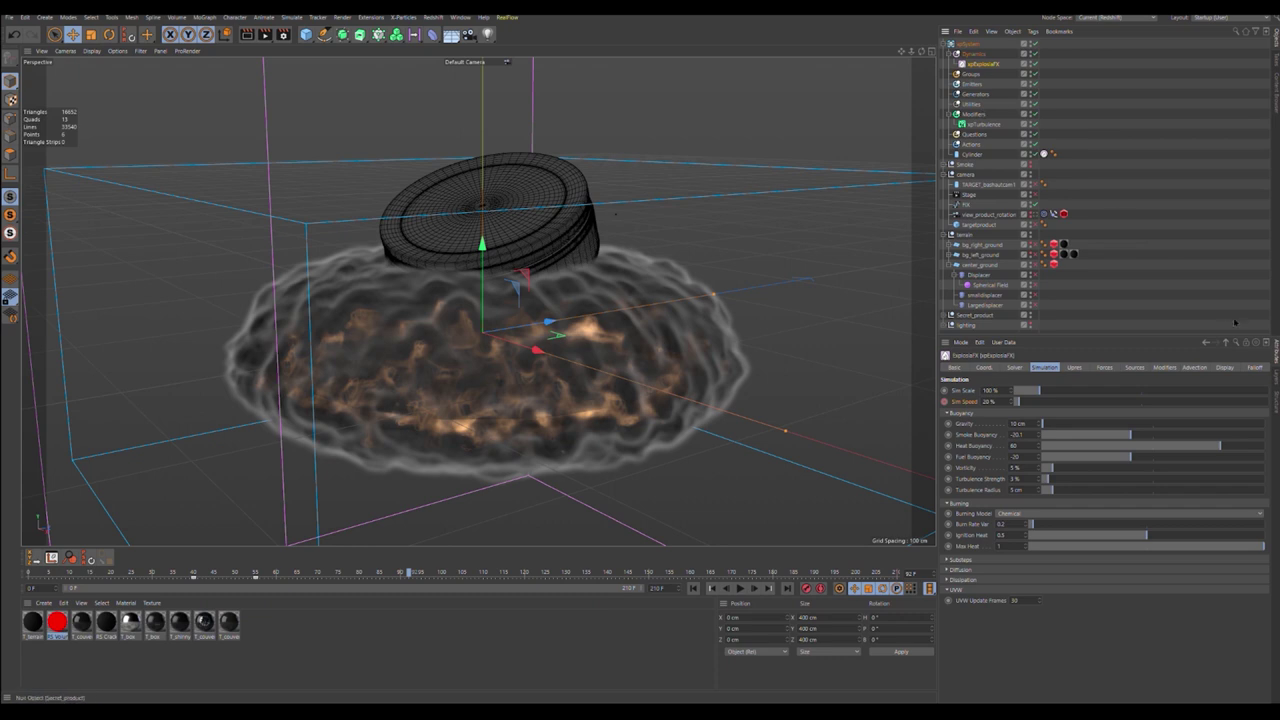
{"action": "left_click", "coordinate": [1165, 367]}
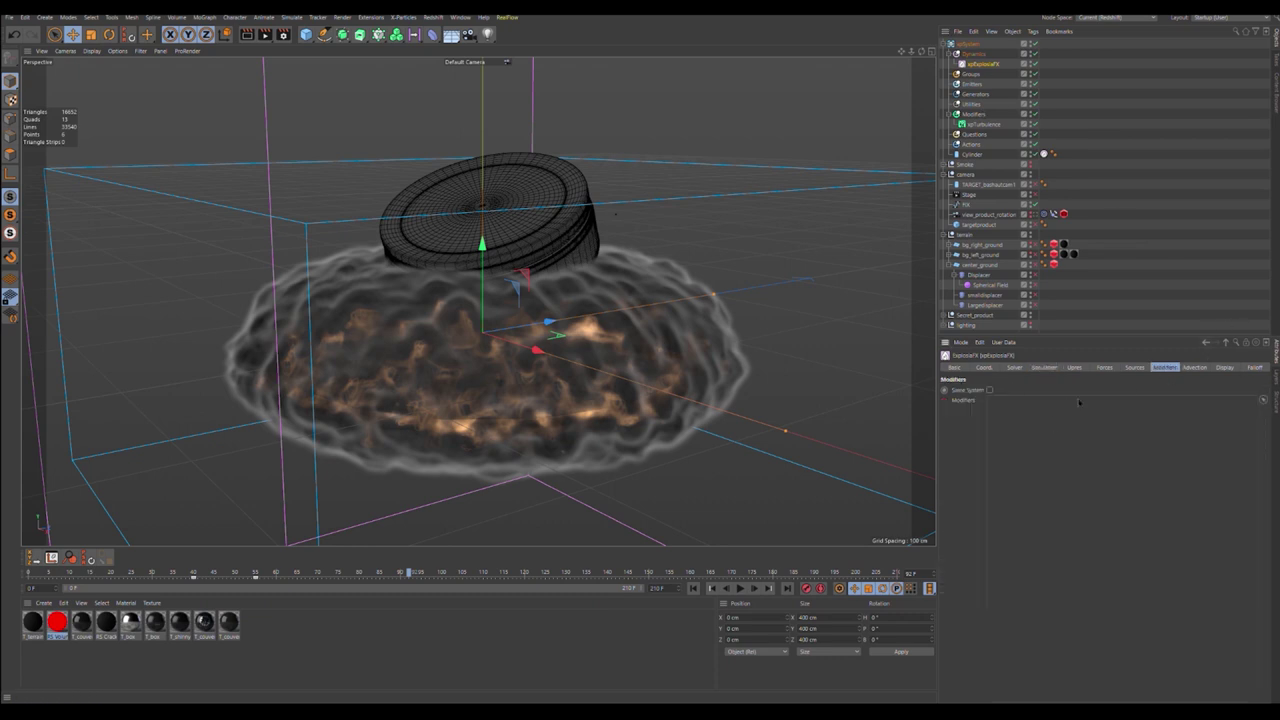
{"action": "left_click_drag", "start_coordinate": [983, 124], "coordinate": [1010, 156]}
{"action": "left_click_drag", "start_coordinate": [1032, 420], "coordinate": [1030, 403]}
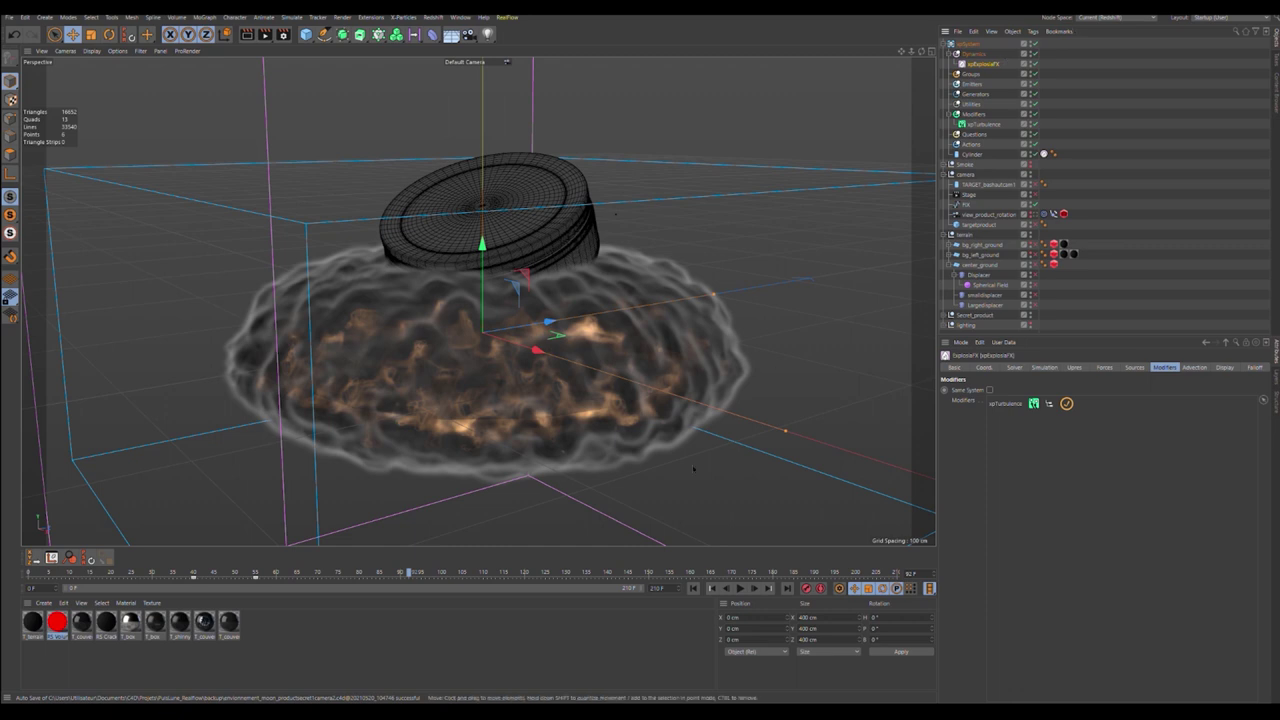
{"action": "left_click", "coordinate": [693, 588]}
{"action": "left_click", "coordinate": [740, 588]}
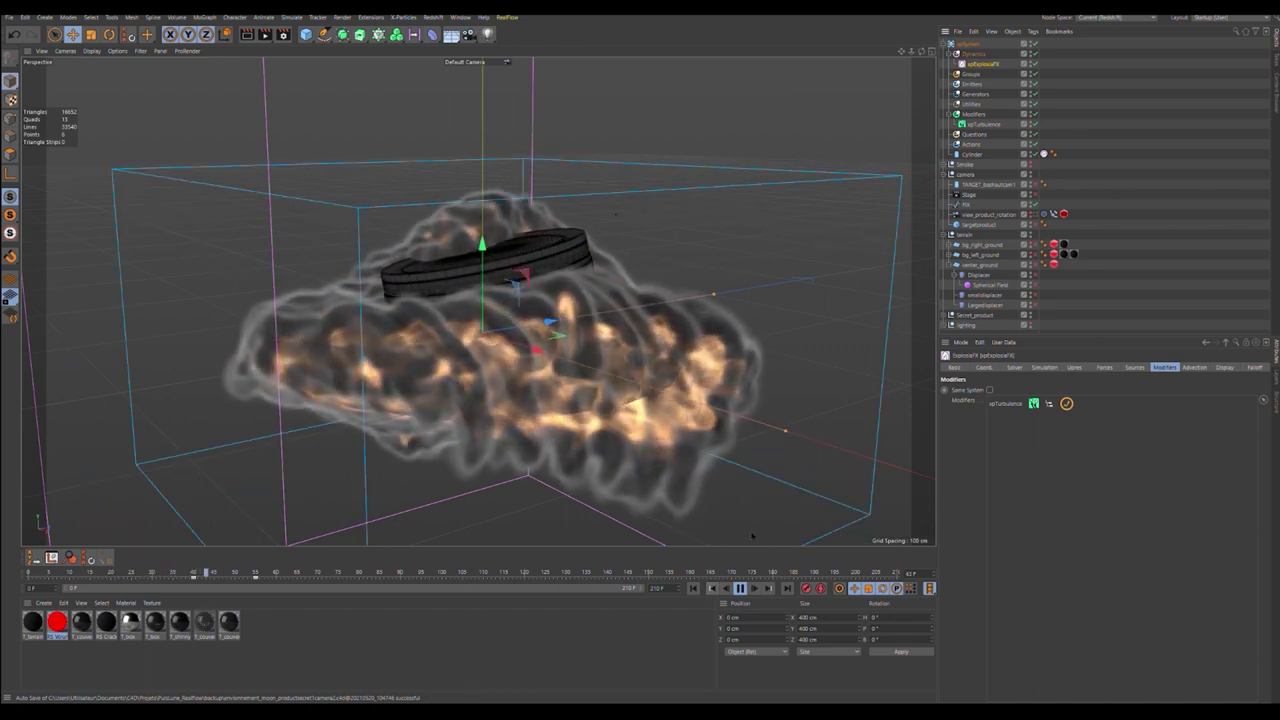
{"action": "left_click", "coordinate": [741, 589]}
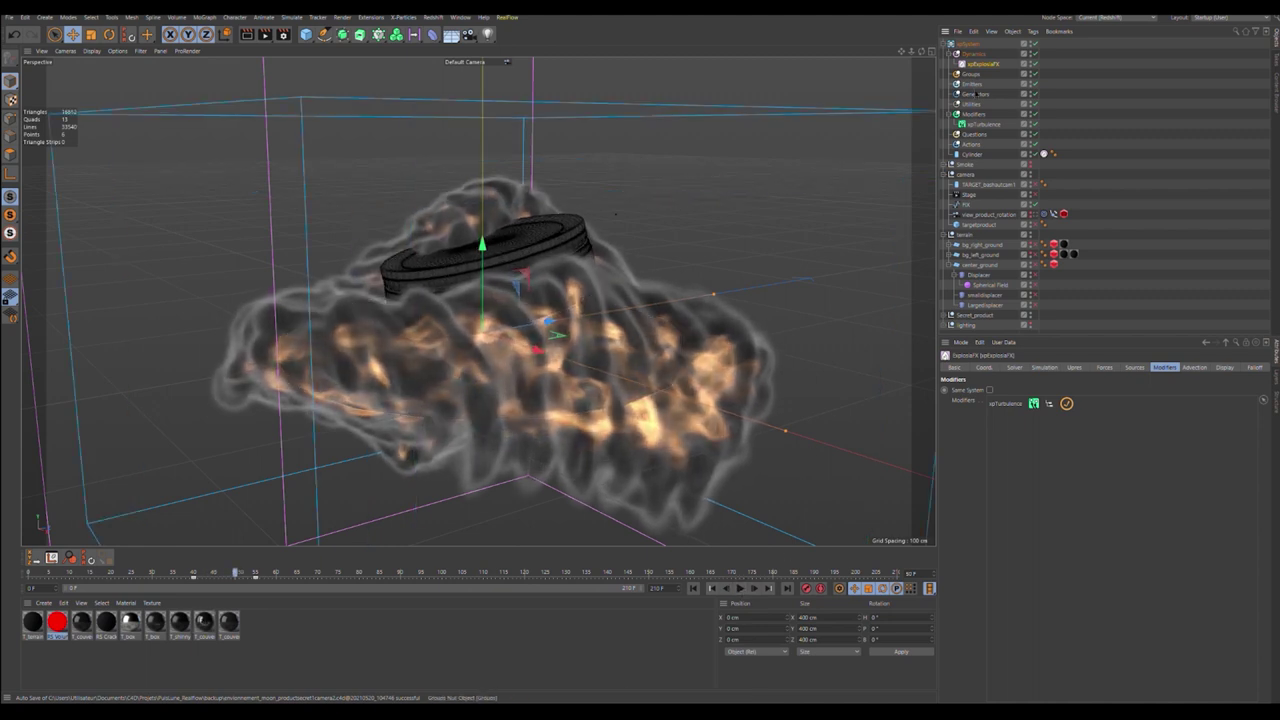
Step: Set the xpTurbulence scale to 5% and its frequency to 2%
{"action": "double_click", "coordinate": [1008, 403]}
{"action": "left_click", "coordinate": [1006, 441]}
{"action": "type", "text": "5"}
{"action": "left_click_drag", "start_coordinate": [1016, 452], "coordinate": [978, 462]}
{"action": "type", "text": "1"}
{"action": "type", "text": "2"}
{"action": "key", "text": "Return"}
Step: Replay the simulation from frame 0 to check the finer turbulence, then stop it
{"action": "left_click", "coordinate": [694, 588]}
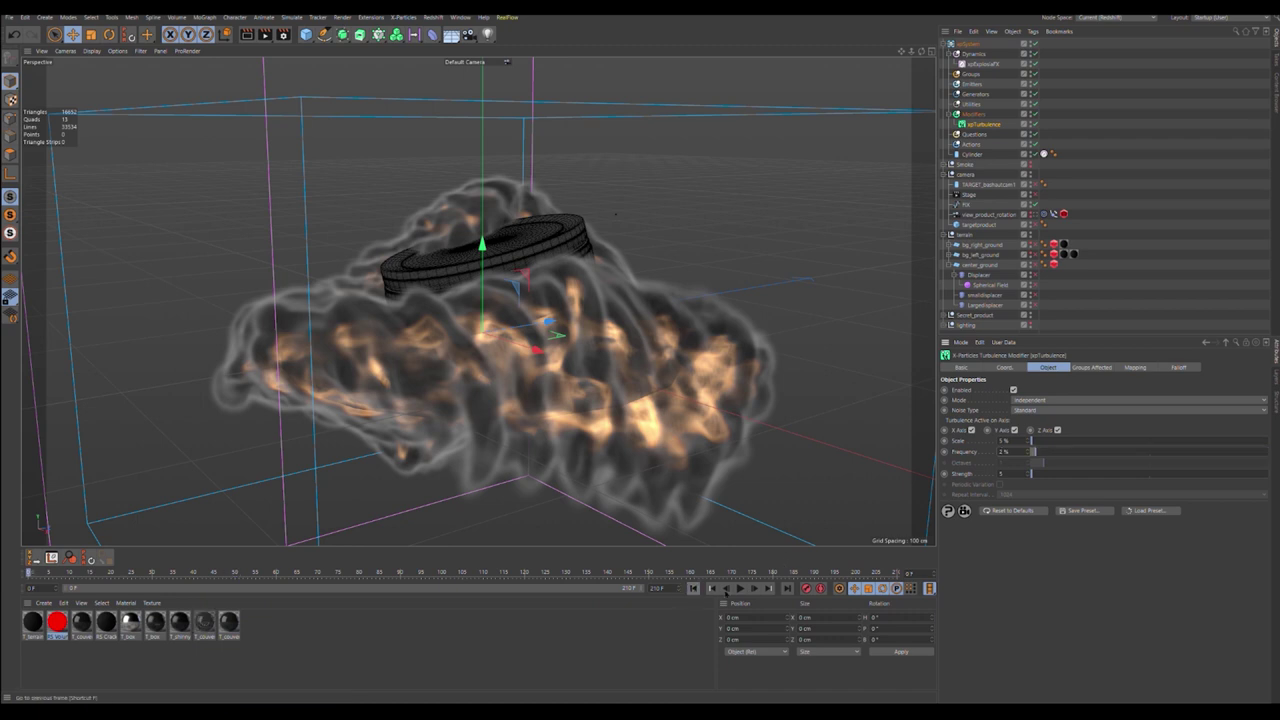
{"action": "left_click", "coordinate": [739, 588]}
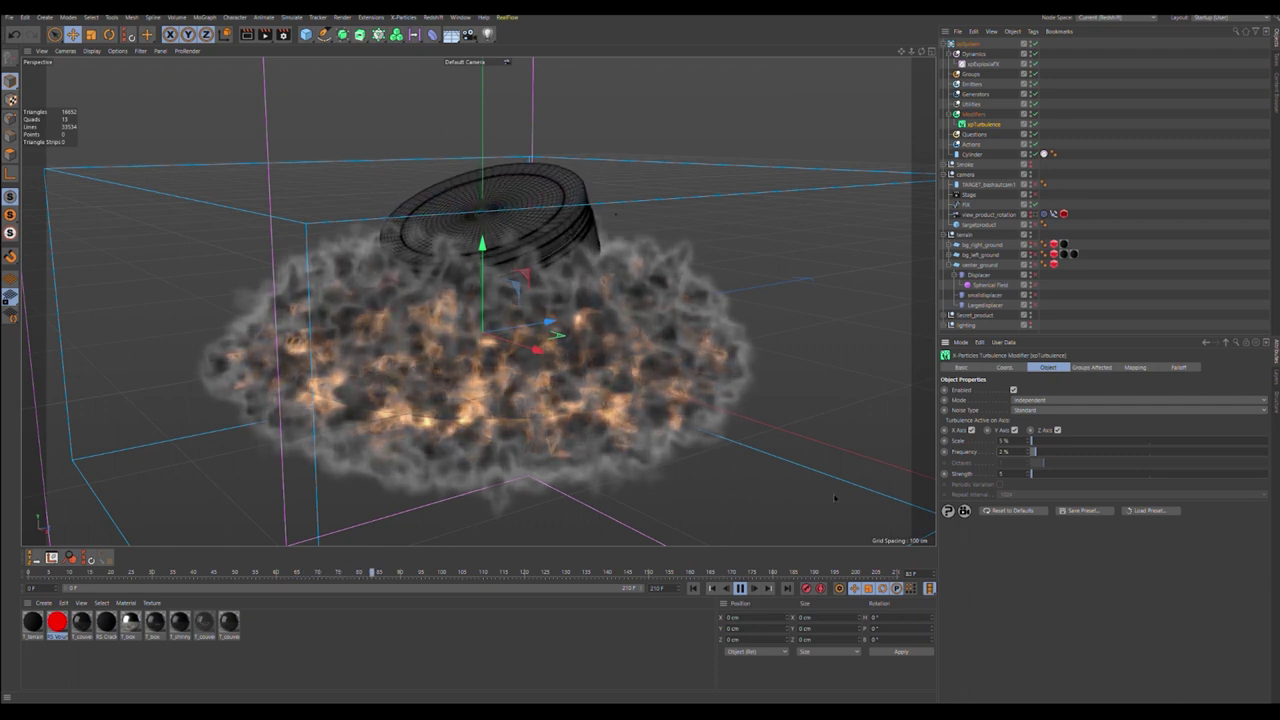
{"action": "key", "text": "F8"}
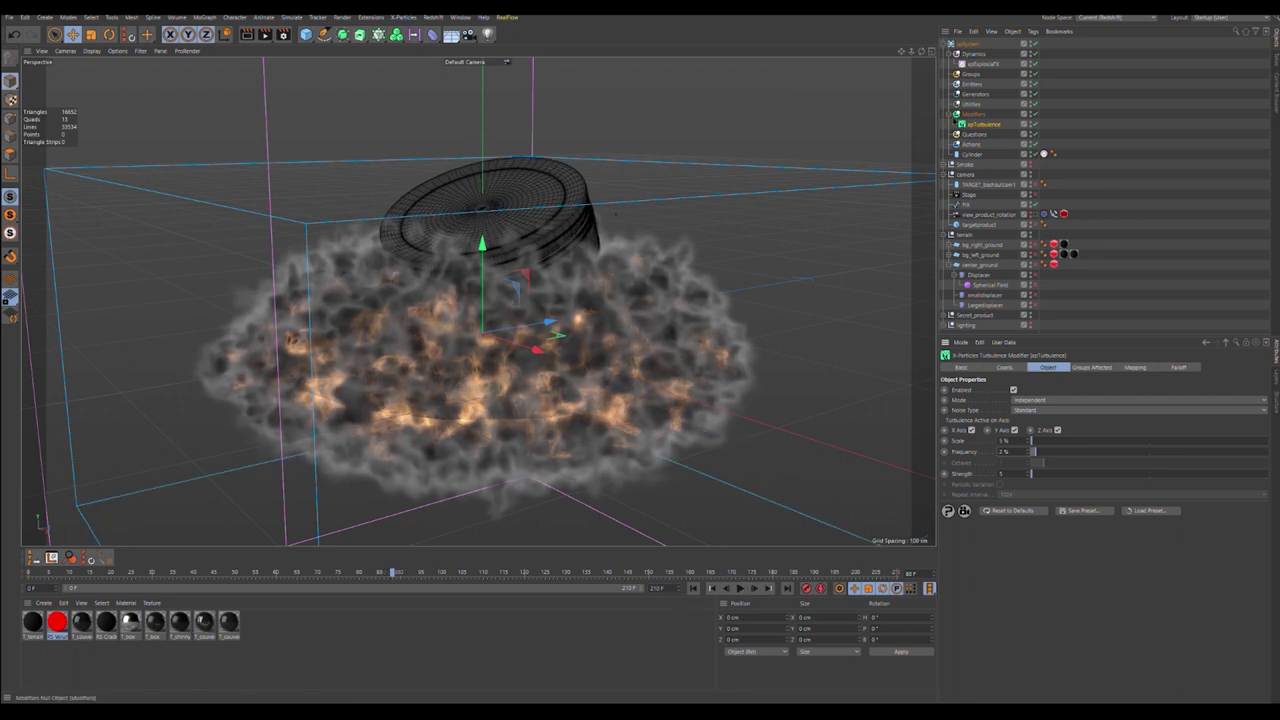
Step: Expand the Smoke group and set the new xpExplosiaFX vorticity to 3%, turbulence strength to 4% and turbulence radius to 18 cm
{"action": "left_click", "coordinate": [981, 63]}
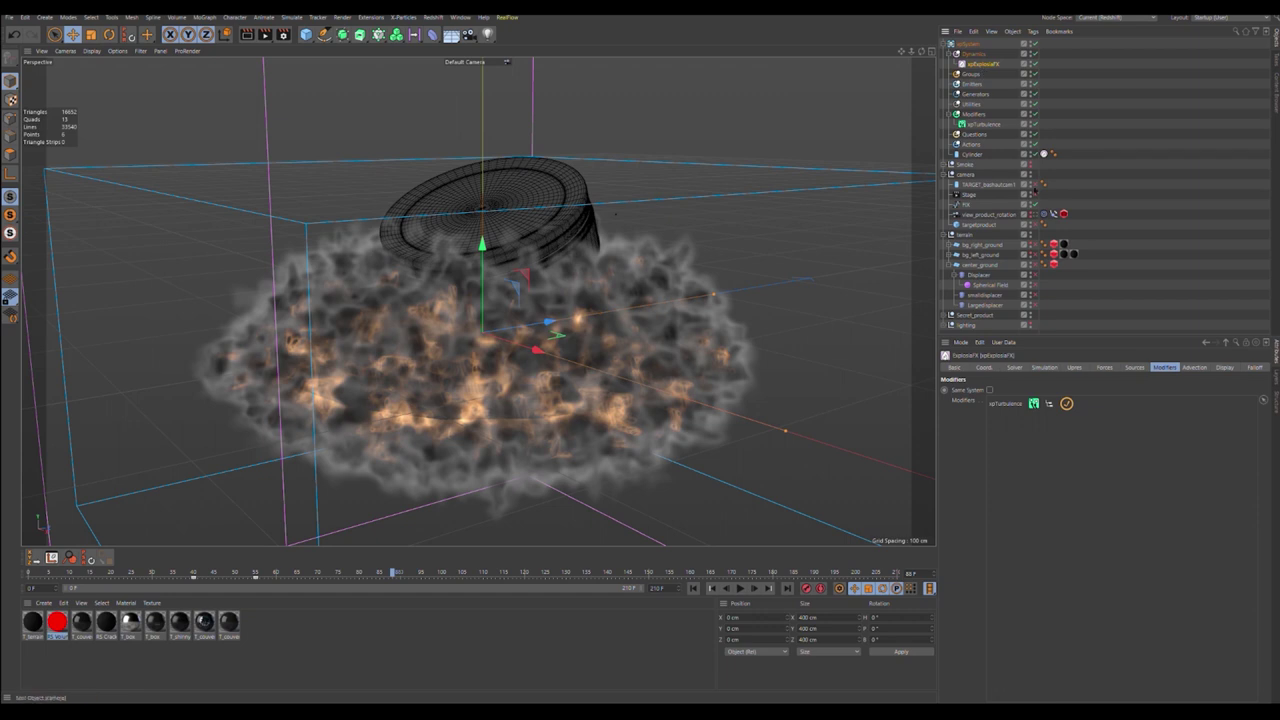
{"action": "left_click", "coordinate": [946, 164]}
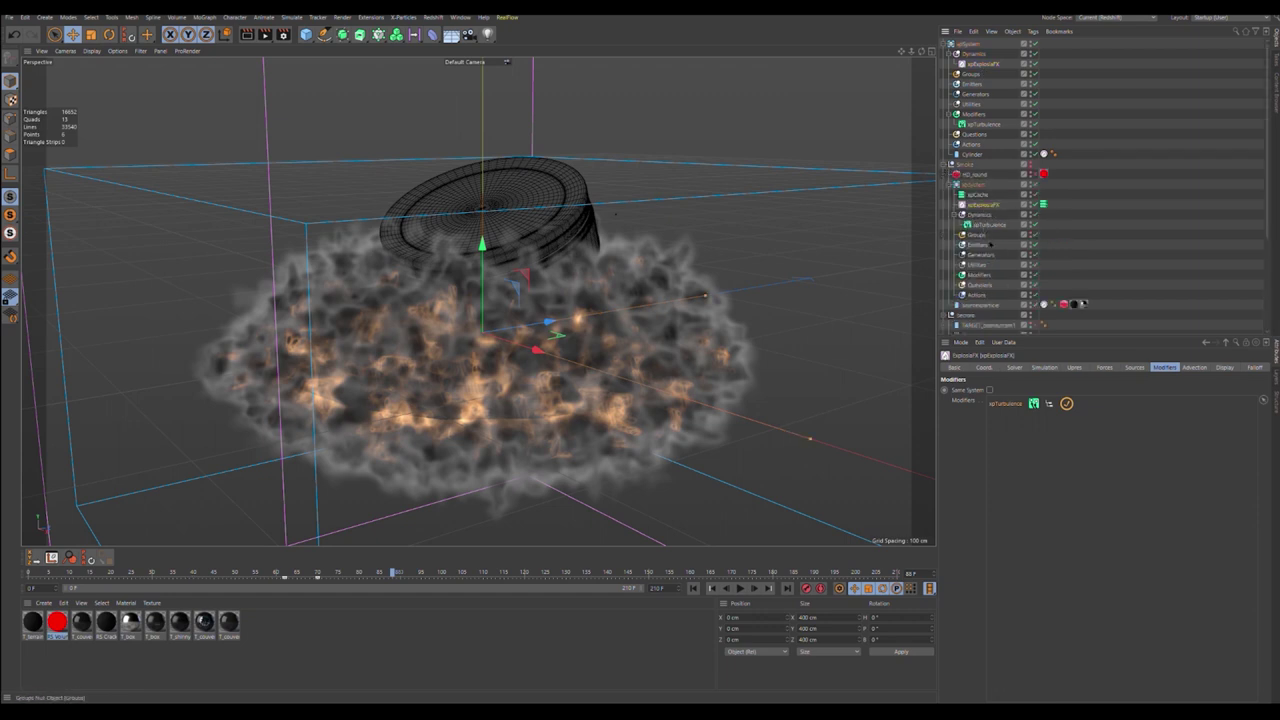
{"action": "left_click", "coordinate": [1043, 367]}
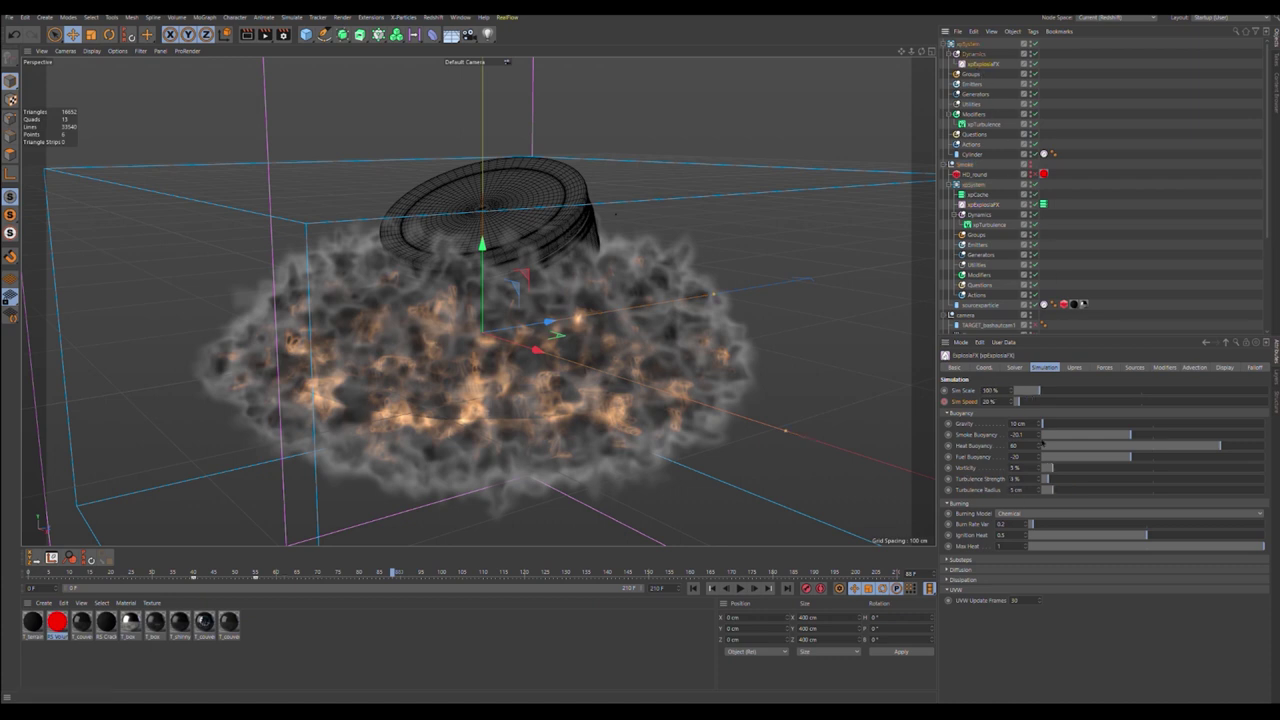
{"action": "left_click", "coordinate": [1014, 468]}
{"action": "key", "text": "Tab"}
{"action": "type", "text": "4"}
{"action": "type", "text": "18"}
{"action": "key", "text": "Return"}
Step: Replay the simulation from frame 0 with the new vorticity and turbulence values, stopping around frame 54
{"action": "left_click", "coordinate": [693, 588]}
{"action": "left_click", "coordinate": [740, 588]}
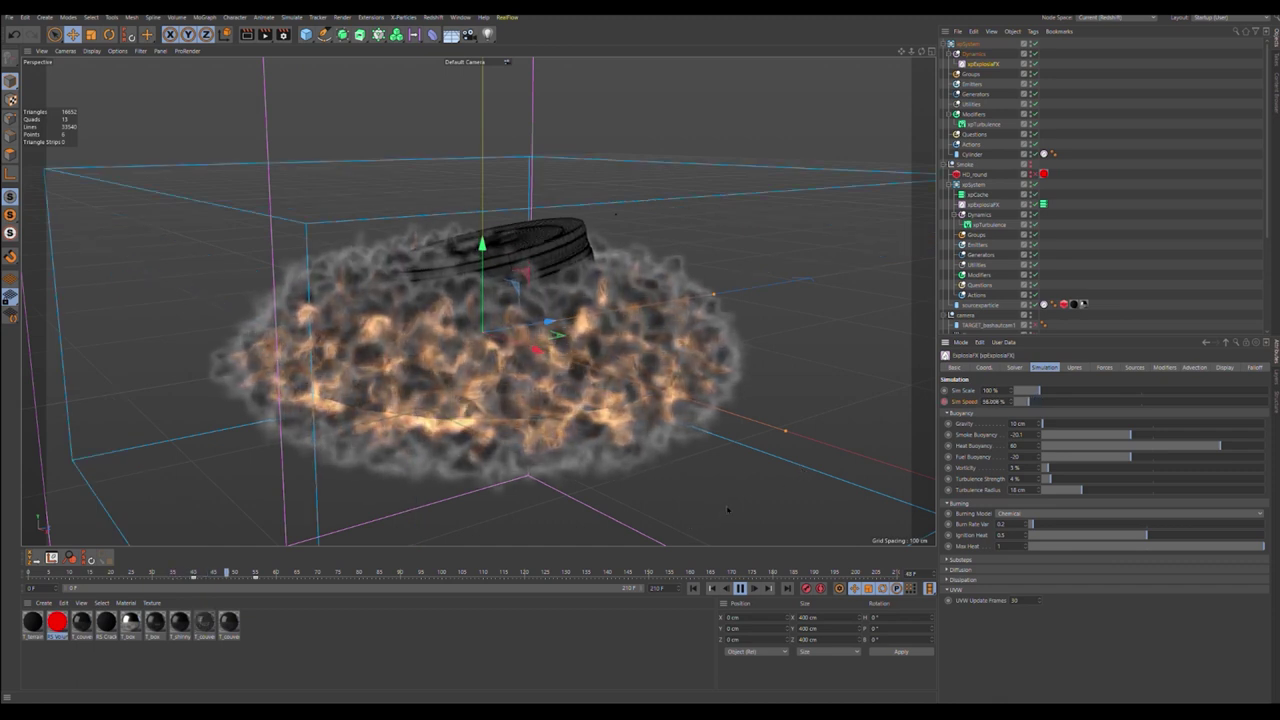
{"action": "left_click", "coordinate": [741, 588]}
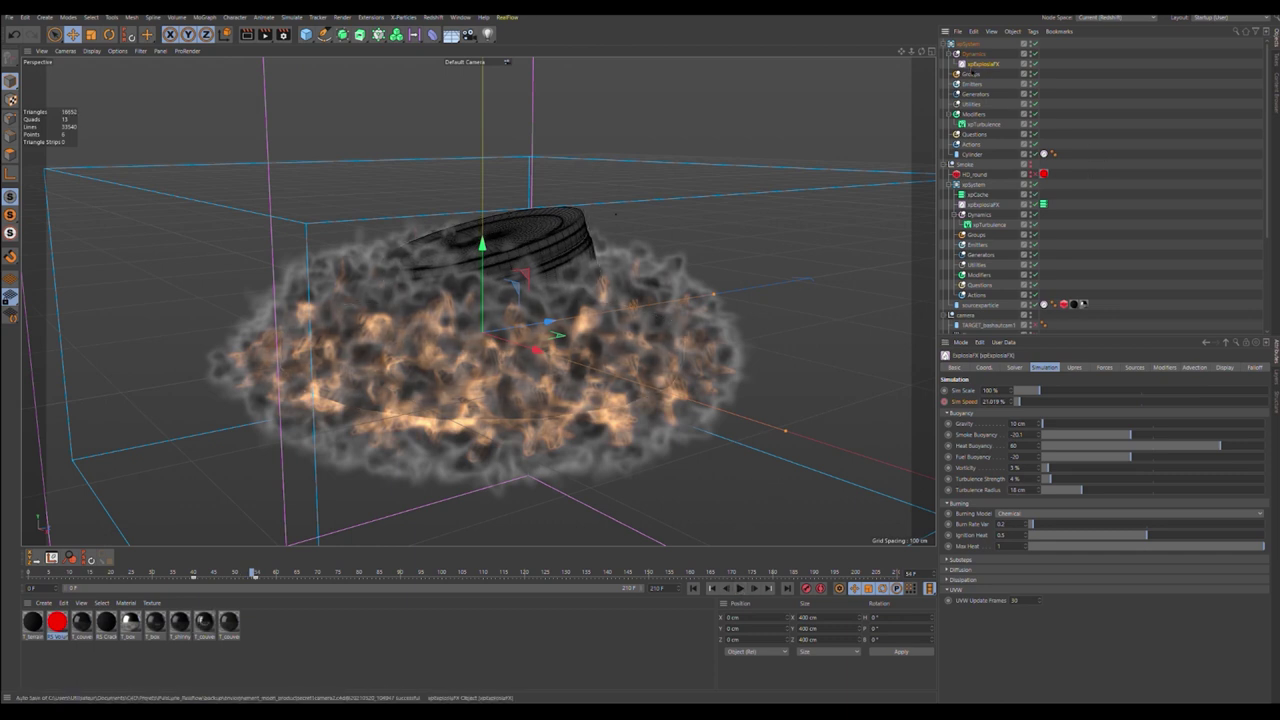
Step: Set the xpExplosiaFX voxel size to 1.5 cm, replay the simulation from frame 0 and stop it around frame 20
{"action": "left_click", "coordinate": [1016, 367]}
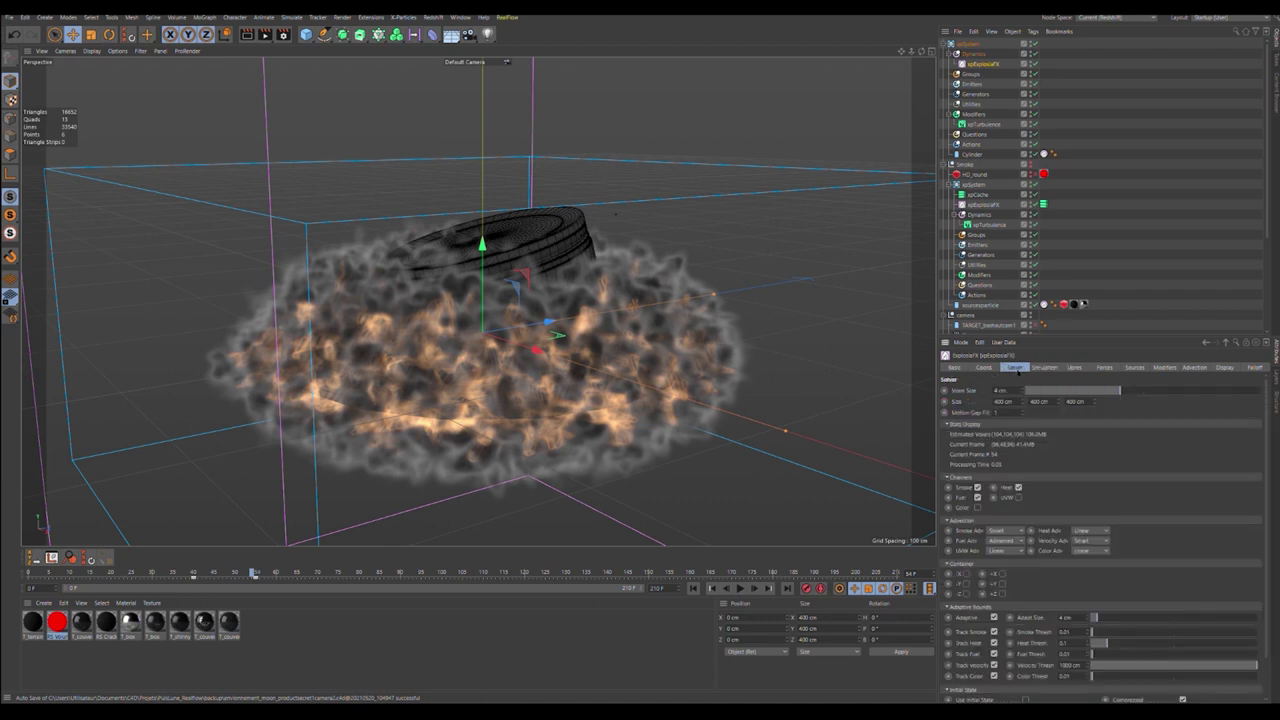
{"action": "left_click", "coordinate": [1003, 390]}
{"action": "type", "text": "1.5"}
{"action": "key", "text": "Return"}
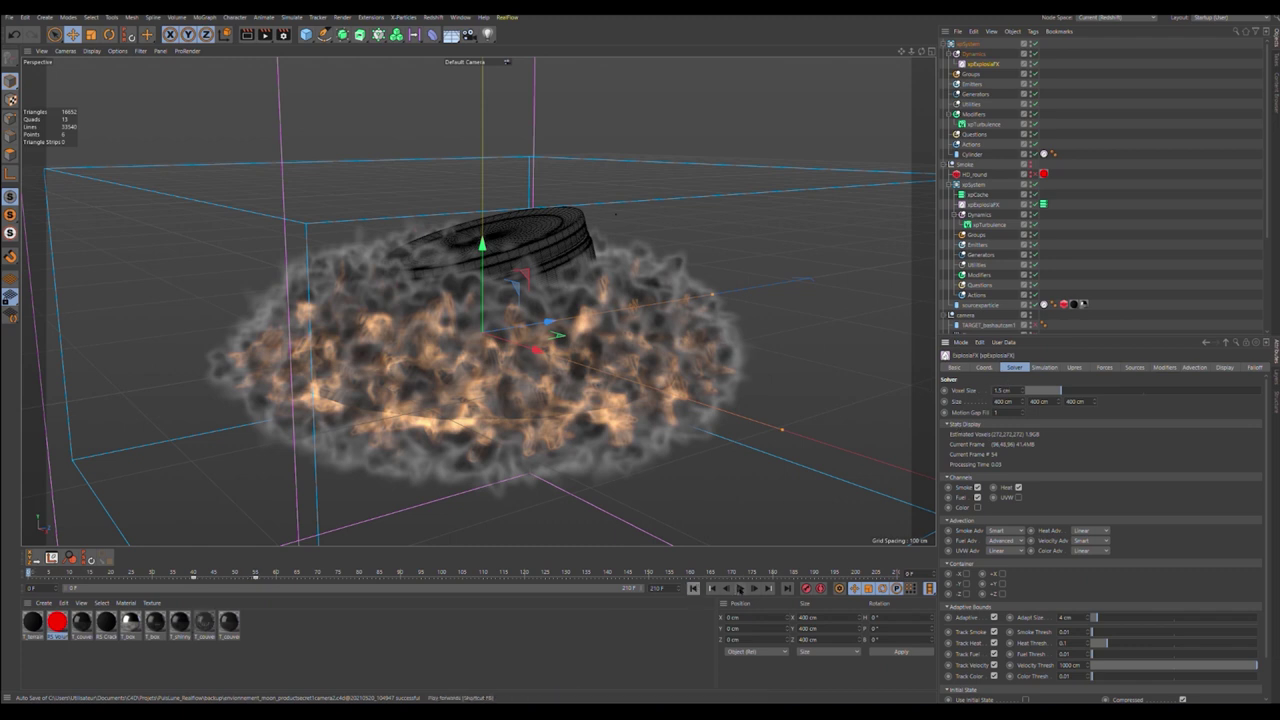
{"action": "left_click", "coordinate": [693, 588]}
{"action": "left_click", "coordinate": [740, 588]}
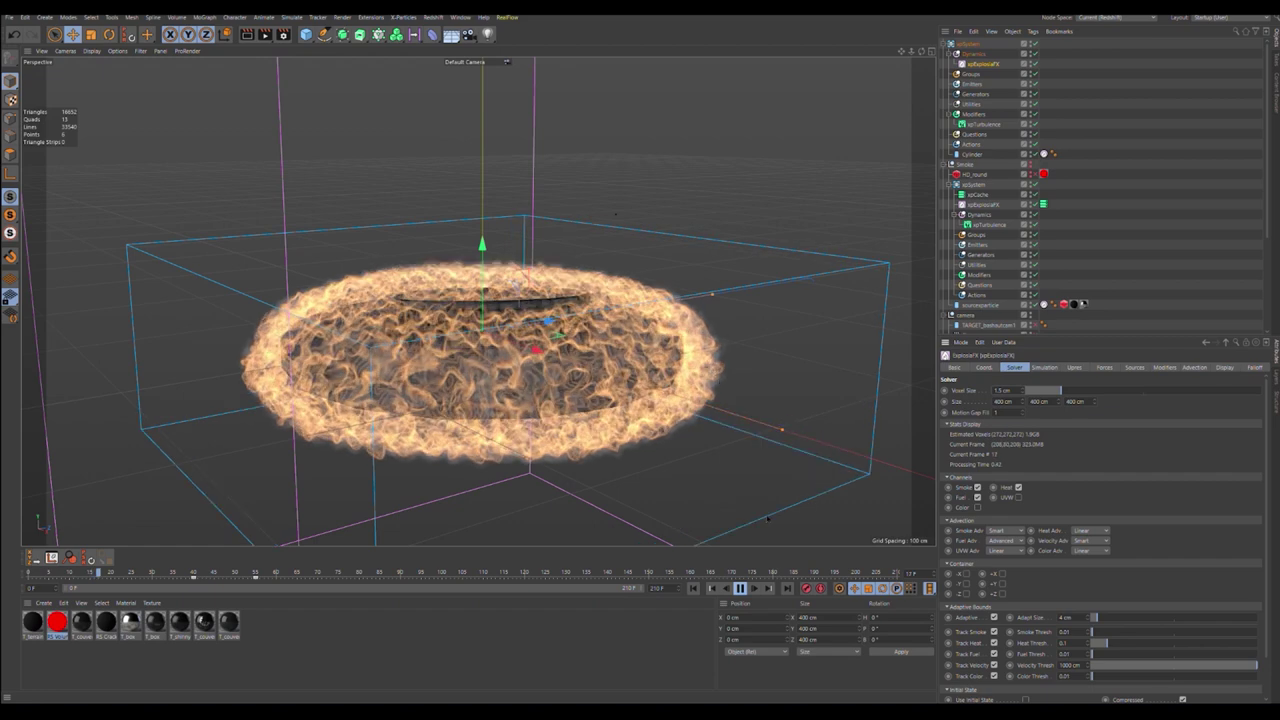
{"action": "left_click", "coordinate": [740, 588]}
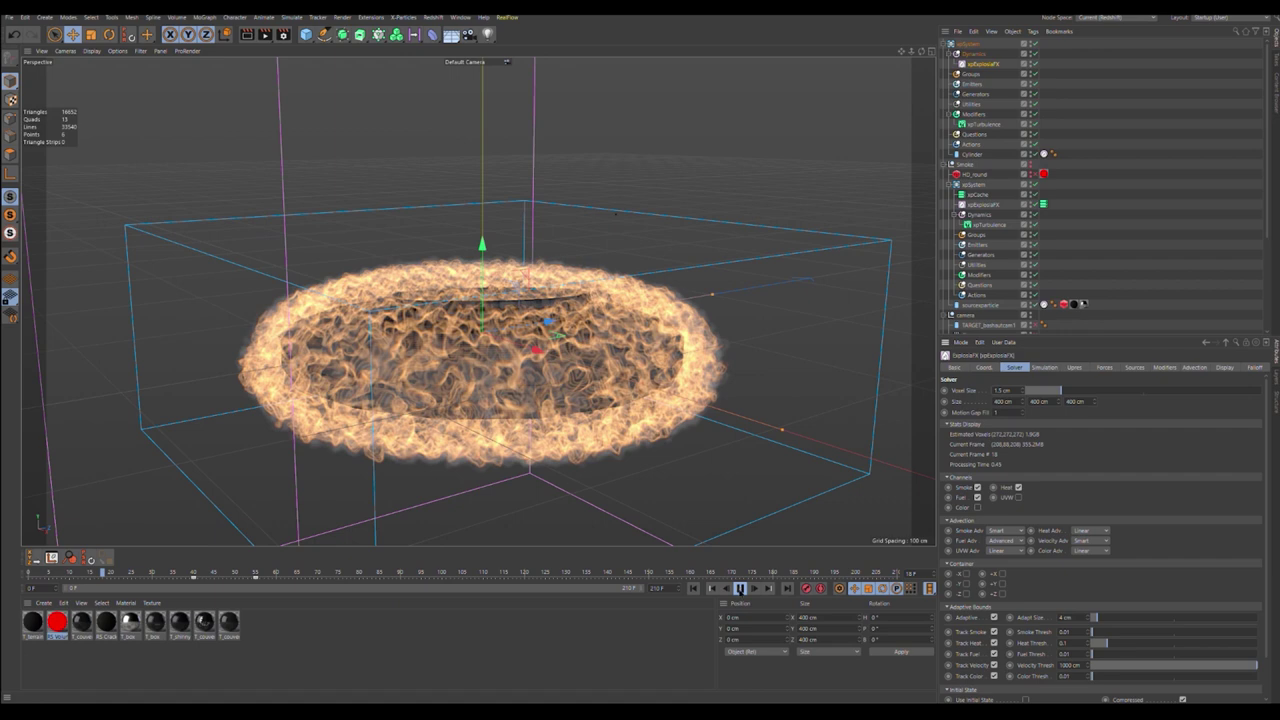
{"action": "left_click", "coordinate": [740, 590]}
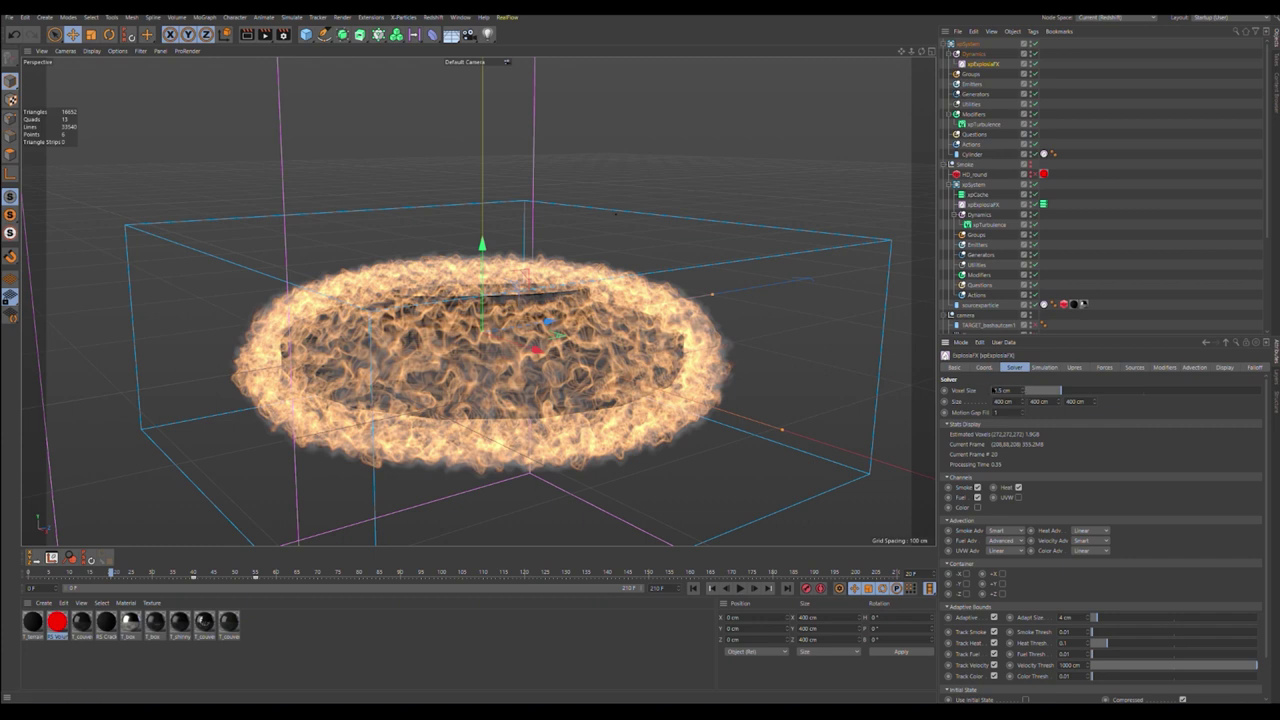
Step: Add an xpCache object for the new simulation and place it inside the new xpSystem
{"action": "left_click", "coordinate": [968, 44]}
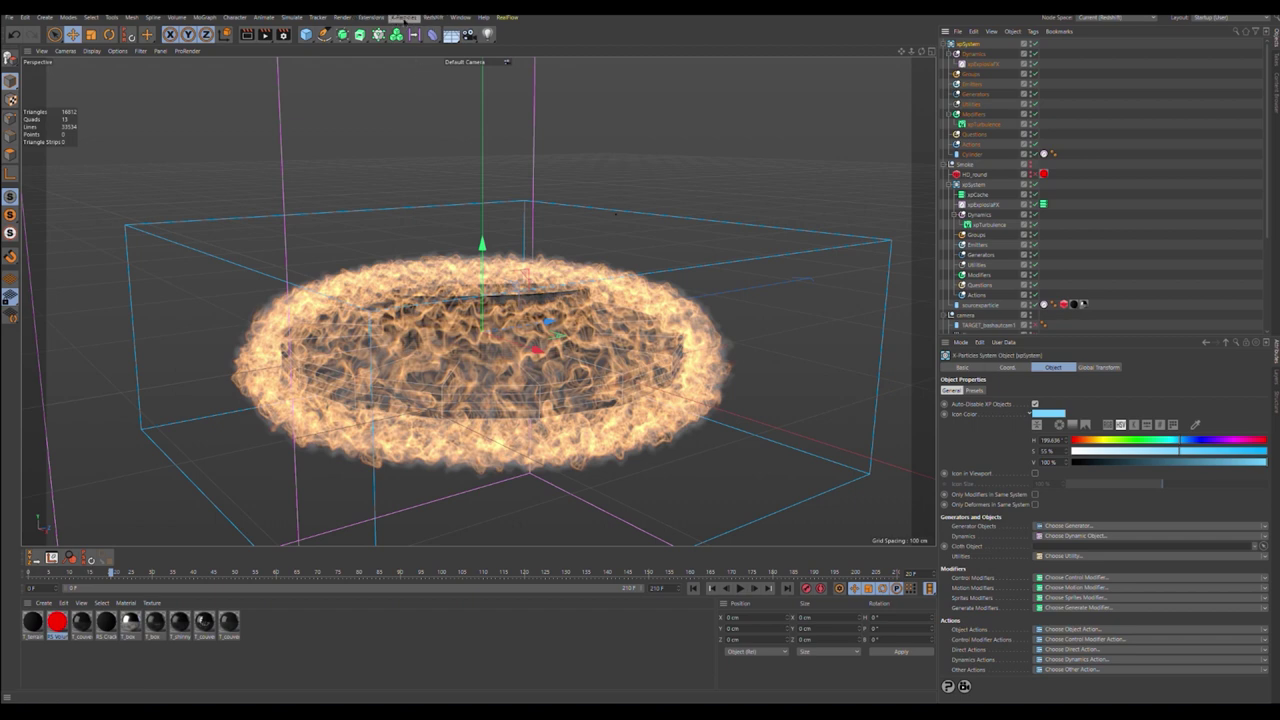
{"action": "left_click", "coordinate": [423, 88]}
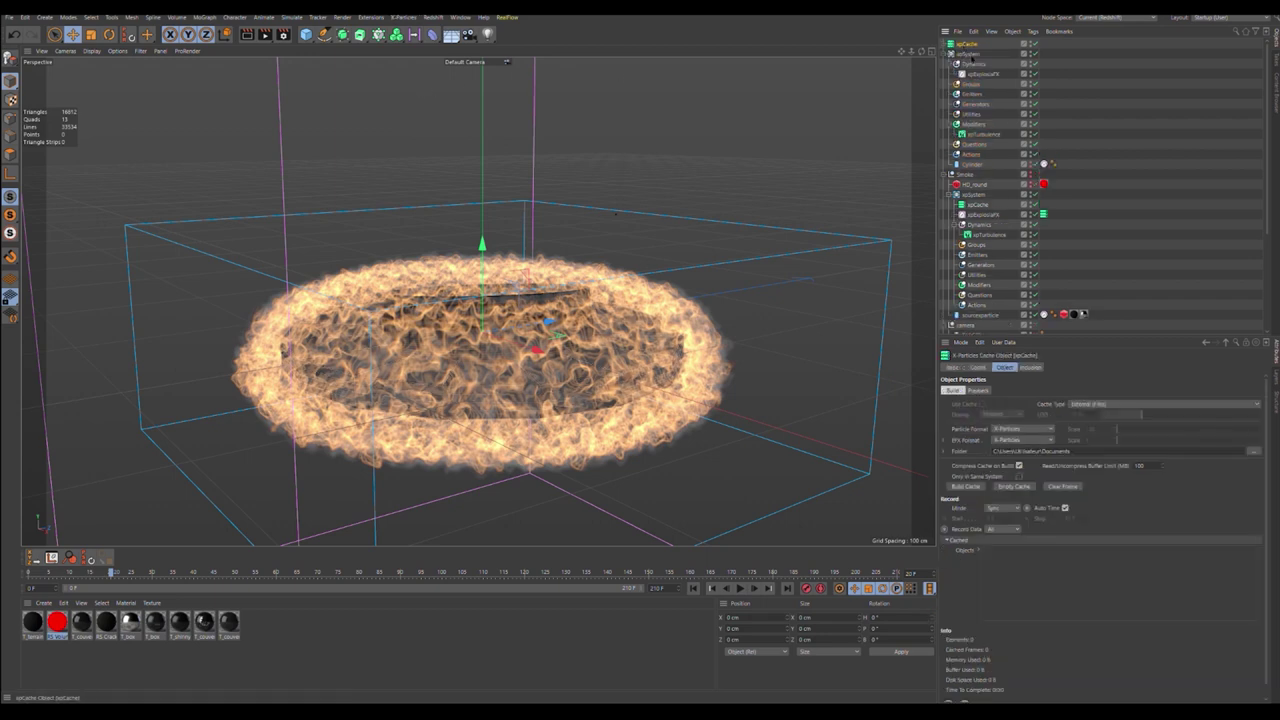
{"action": "mouse_move", "coordinate": [966, 44]}
{"action": "left_mouse_down"}
{"action": "mouse_move", "coordinate": [975, 86]}
{"action": "mouse_move", "coordinate": [966, 60]}
{"action": "left_mouse_up"}
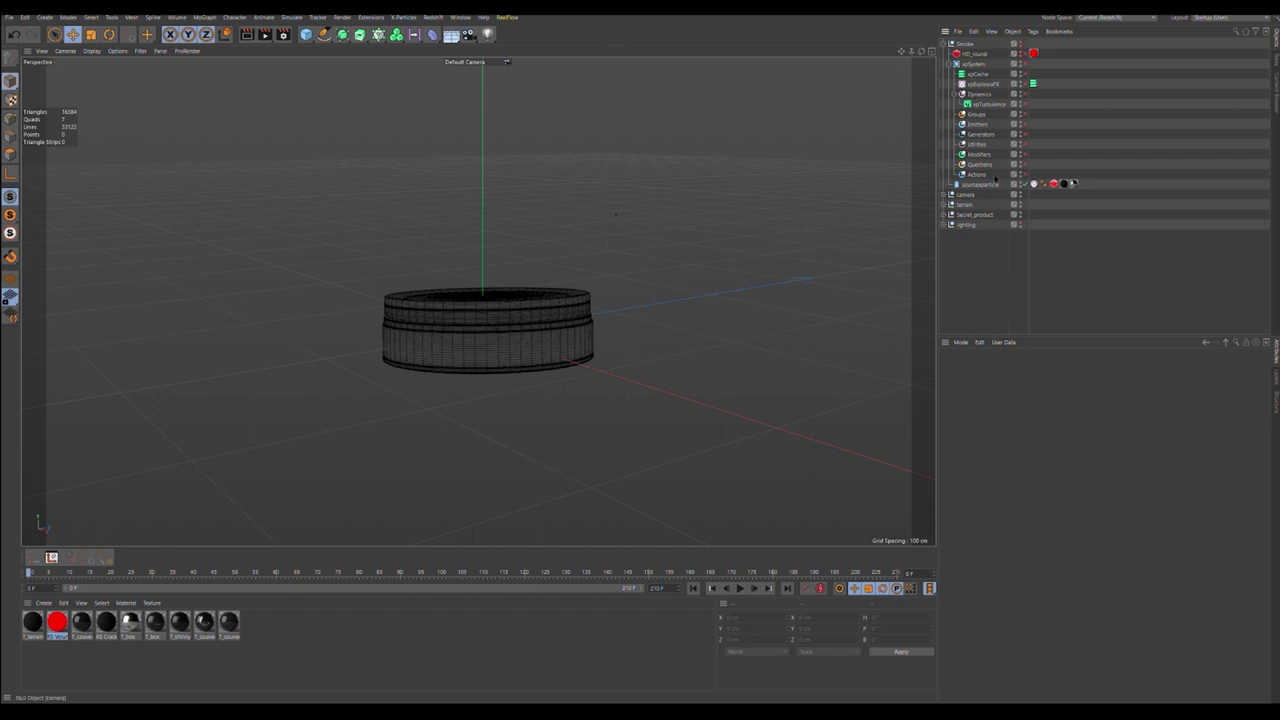
Step: Add a Redshift Volume object to demonstrate where it comes from and delete it again
{"action": "left_click", "coordinate": [556, 98]}
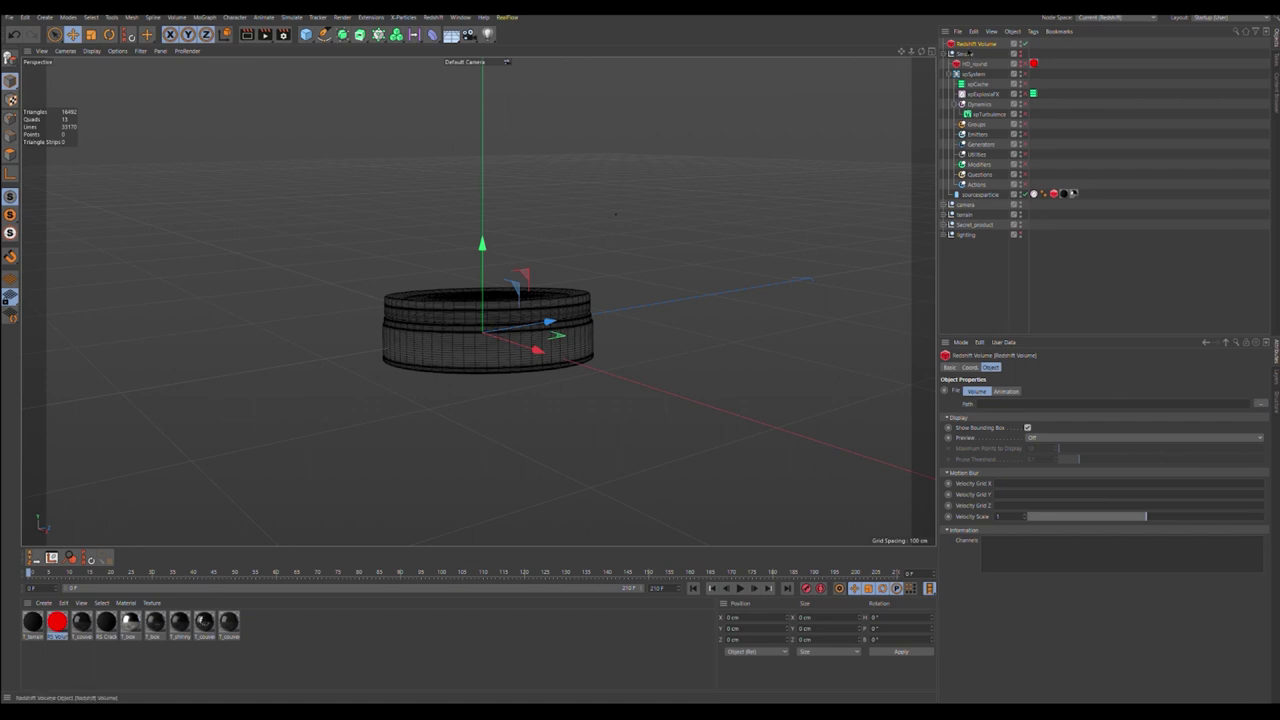
{"action": "key", "text": "Delete"}
Step: Try 200 as the HD_round volume's maximum points to display and play a few frames to check the preview
{"action": "left_click", "coordinate": [975, 53]}
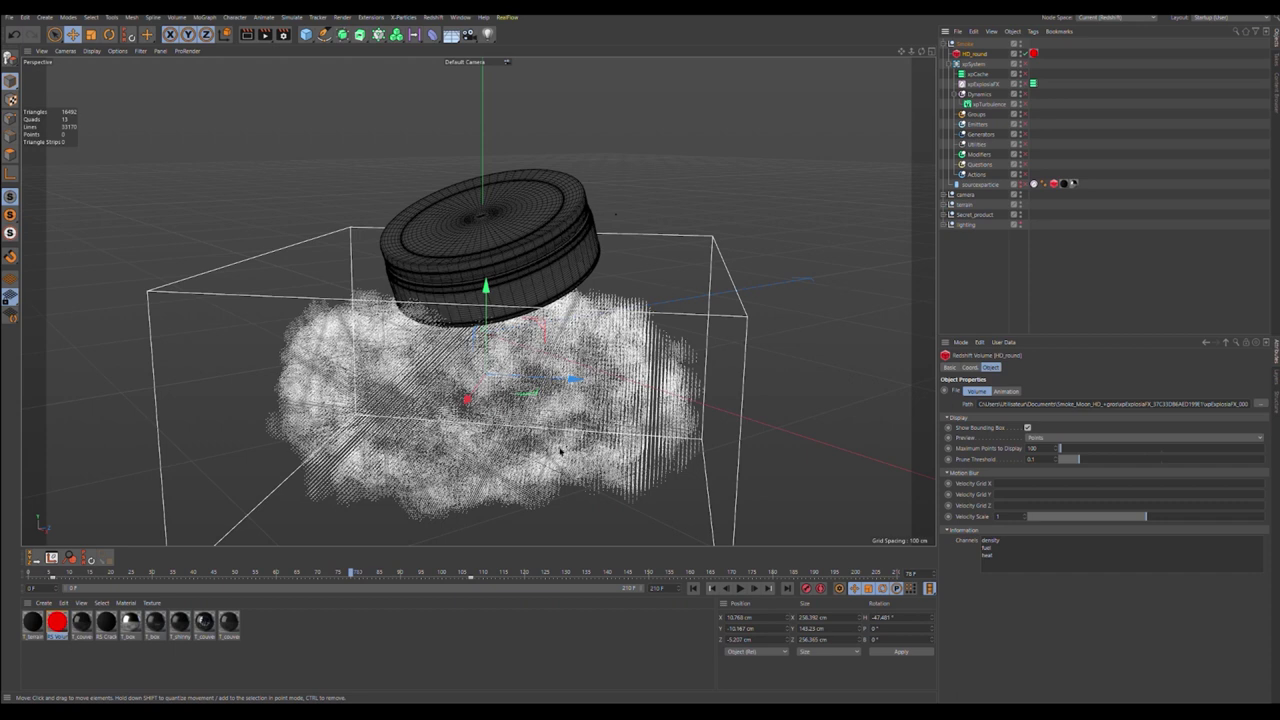
{"action": "left_click_drag", "start_coordinate": [1051, 450], "coordinate": [983, 466]}
{"action": "type", "text": "200"}
{"action": "key", "text": "Return"}
{"action": "left_click", "coordinate": [743, 589]}
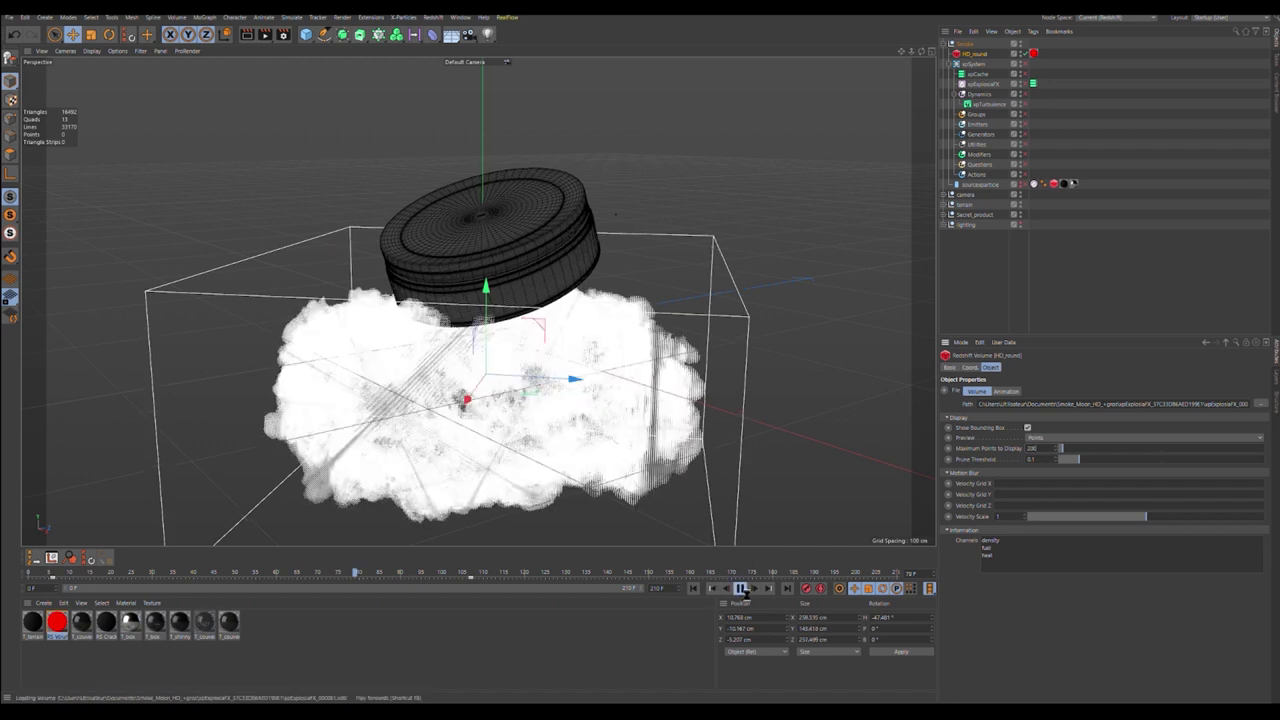
{"action": "left_click", "coordinate": [743, 589]}
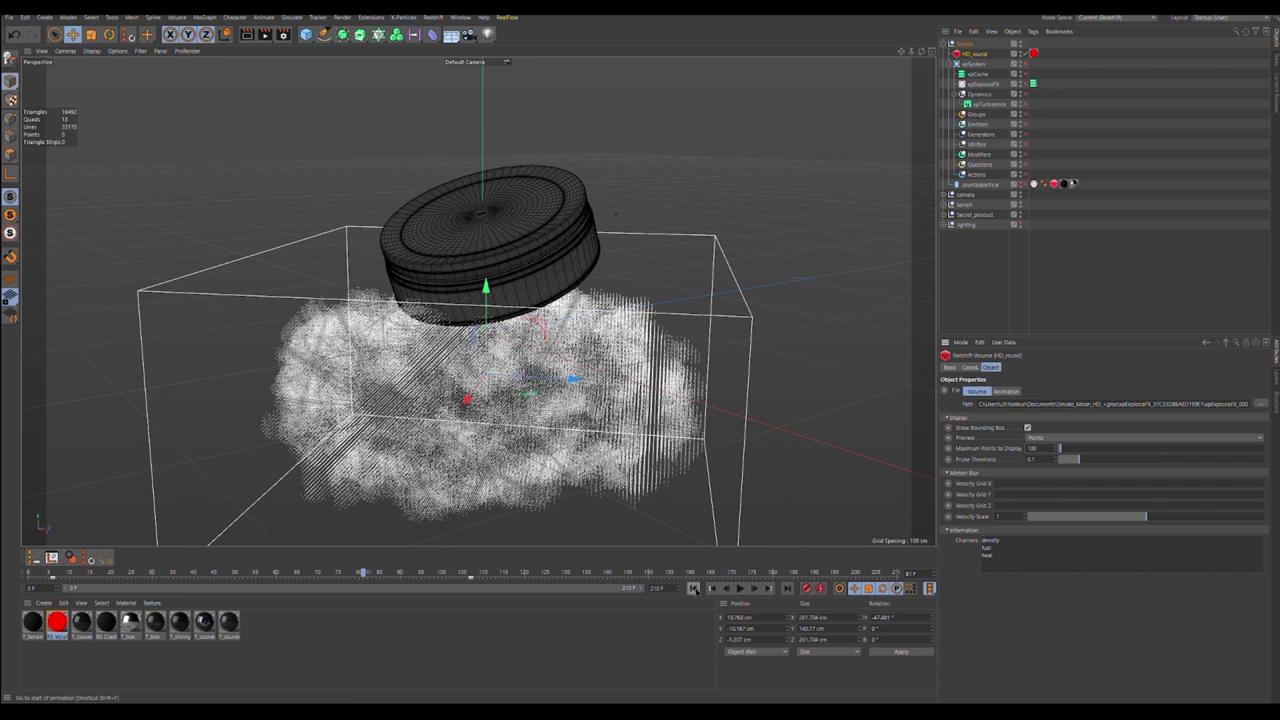
Step: Review HD_round's animation settings and replay the cached volume from frame 0, stopping around frame 83
{"action": "left_click", "coordinate": [693, 588]}
{"action": "left_click", "coordinate": [1005, 391]}
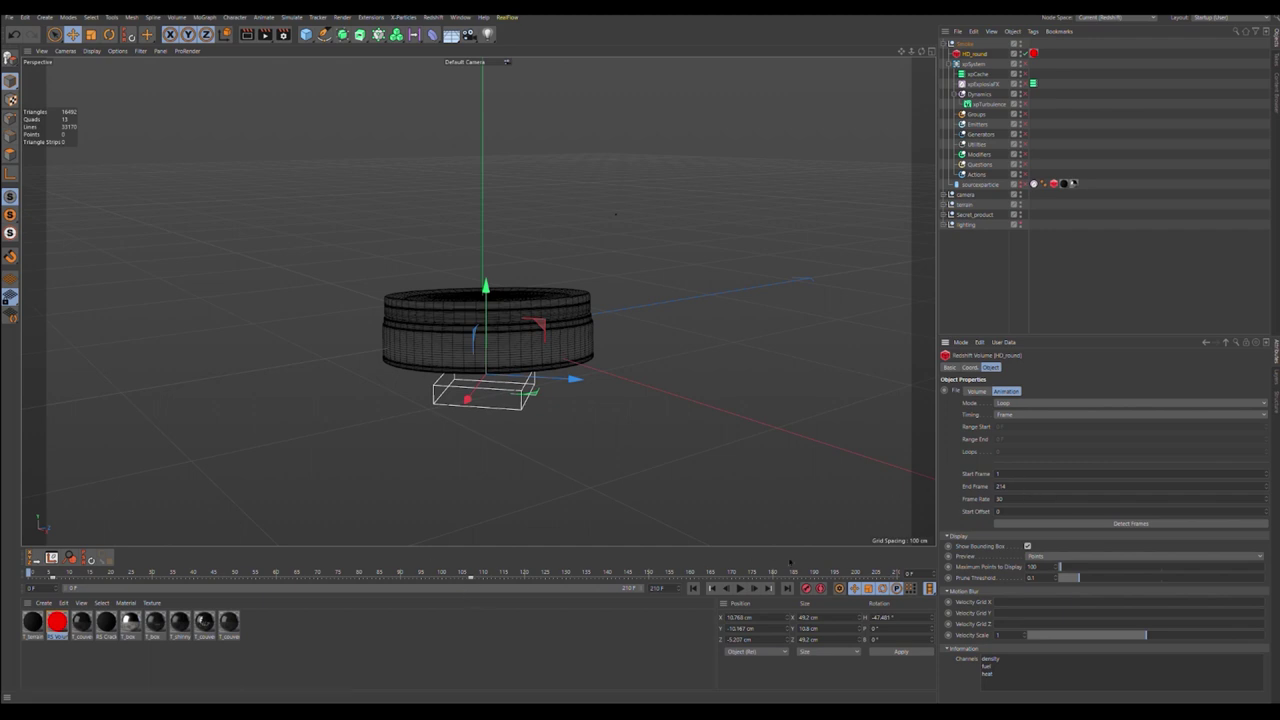
{"action": "left_click", "coordinate": [976, 391]}
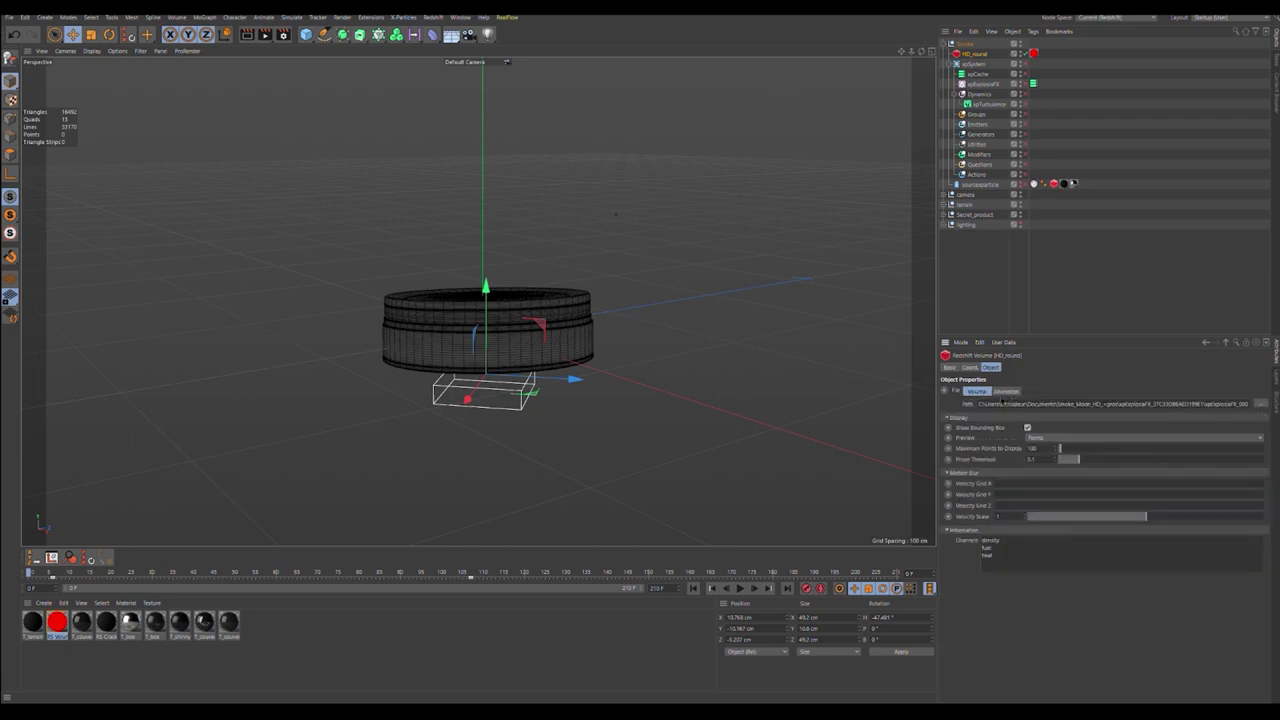
{"action": "left_click", "coordinate": [740, 588]}
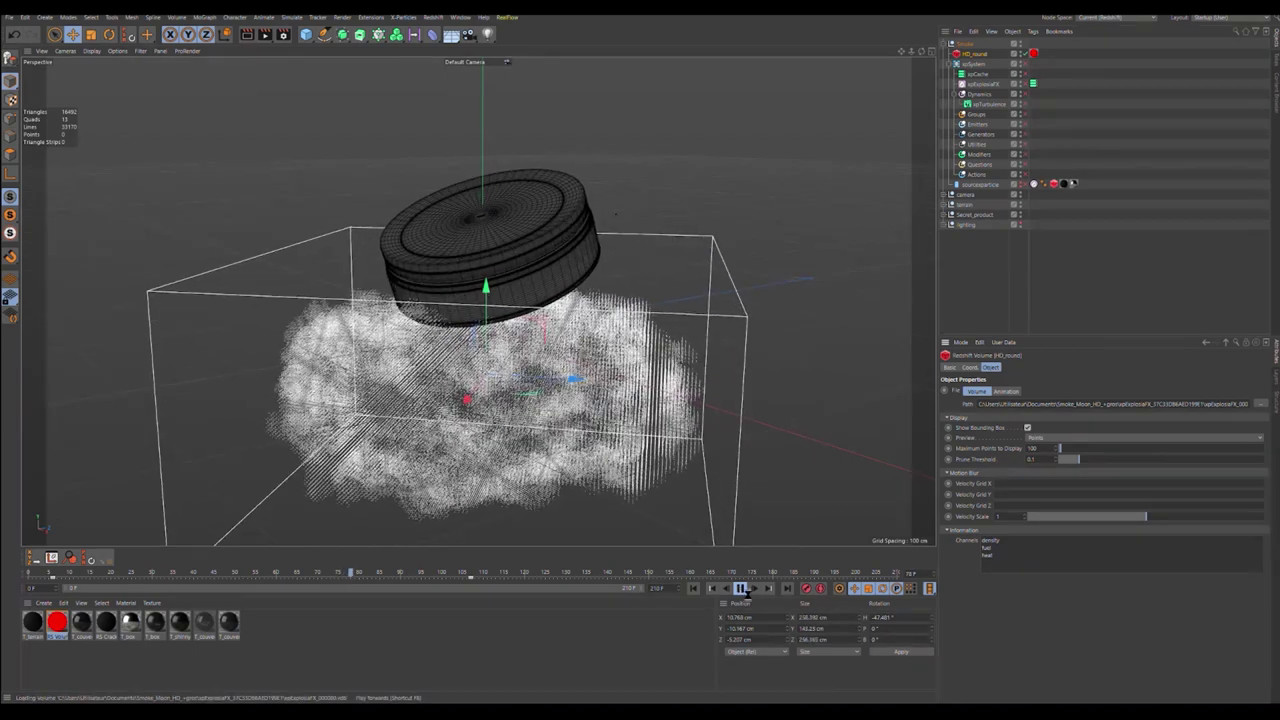
{"action": "left_click", "coordinate": [743, 589]}
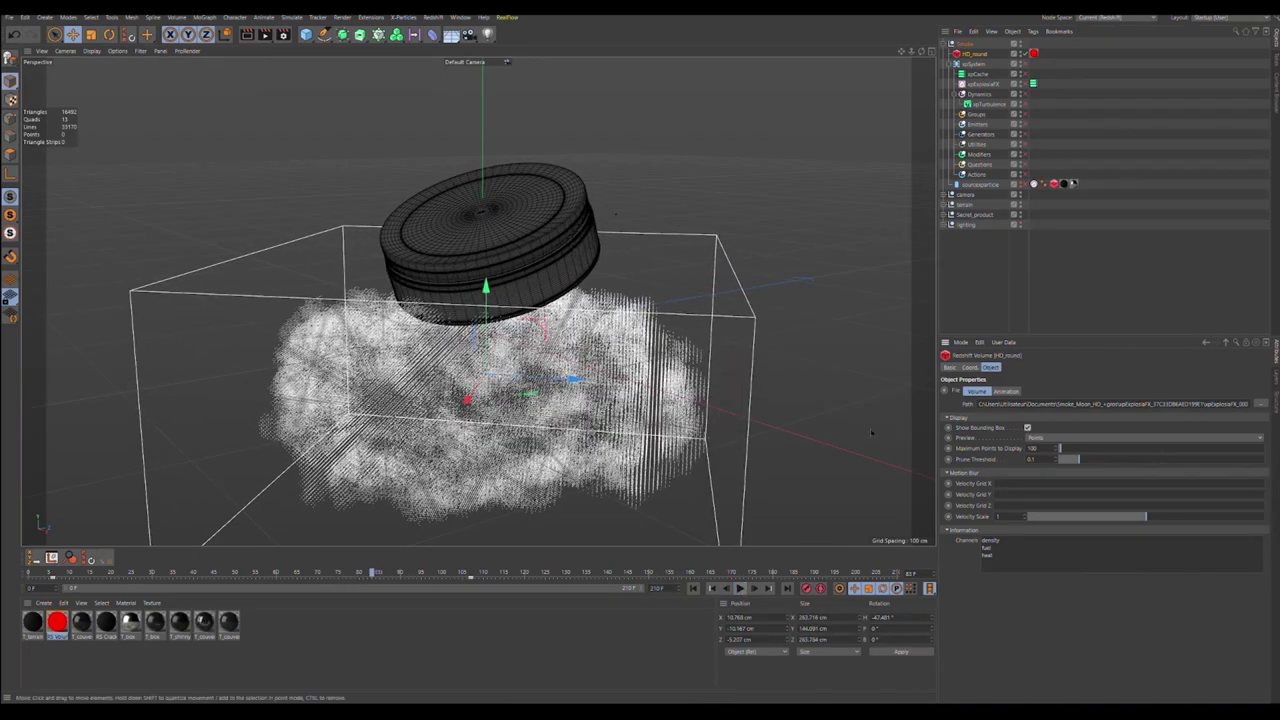
Step: Expand and show the terrain group, and inspect HD_round's animated scale coordinates around frame 7
{"action": "left_click", "coordinate": [945, 204]}
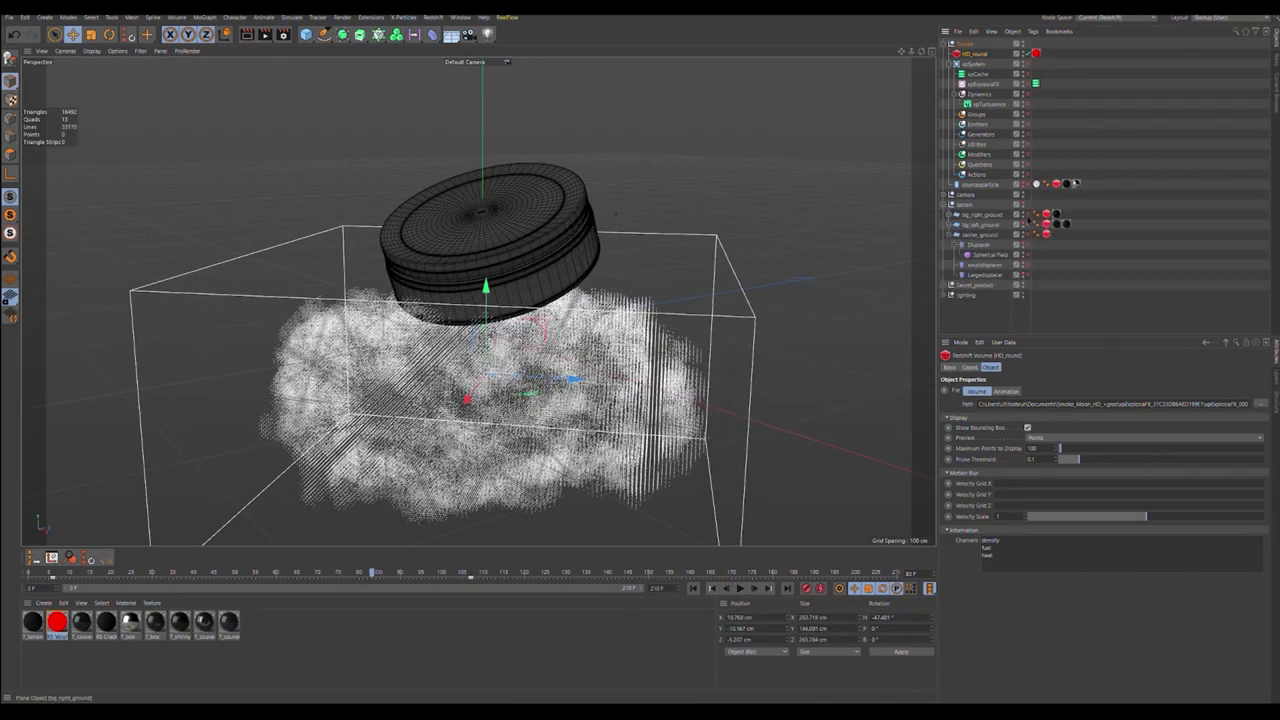
{"action": "left_click", "coordinate": [1023, 202]}
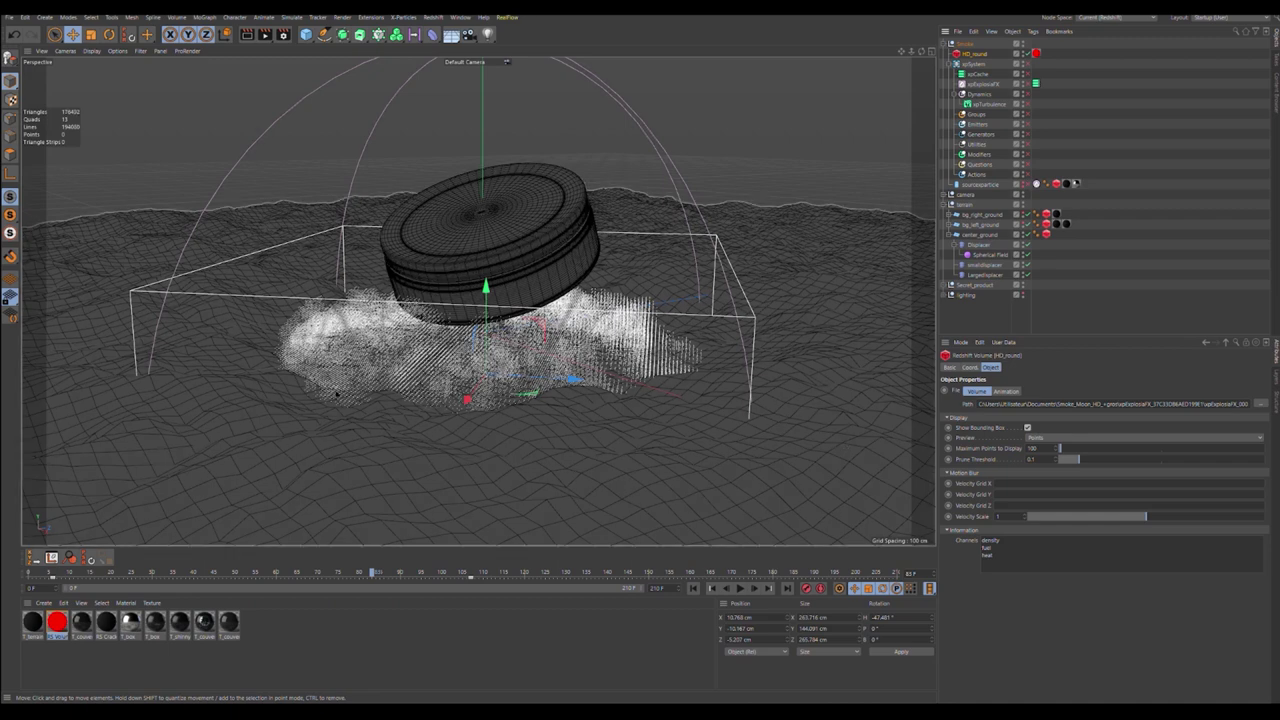
{"action": "left_click", "coordinate": [970, 367]}
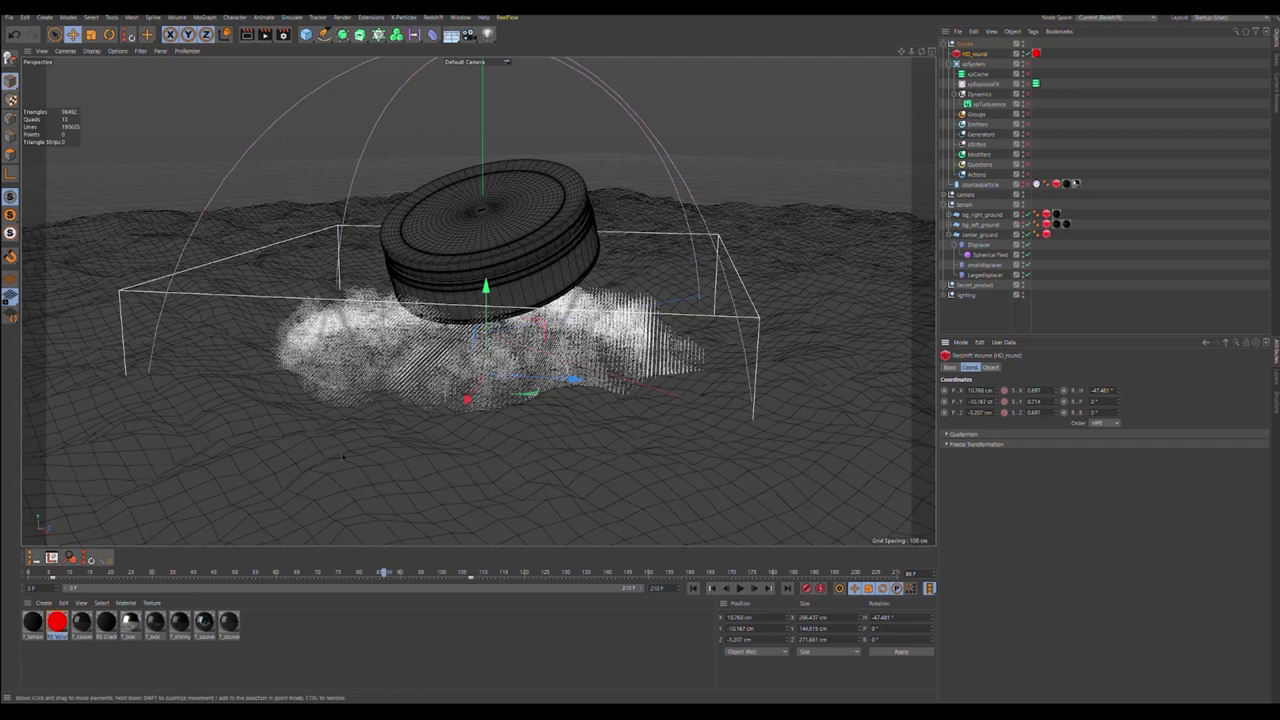
{"action": "left_click", "coordinate": [50, 575]}
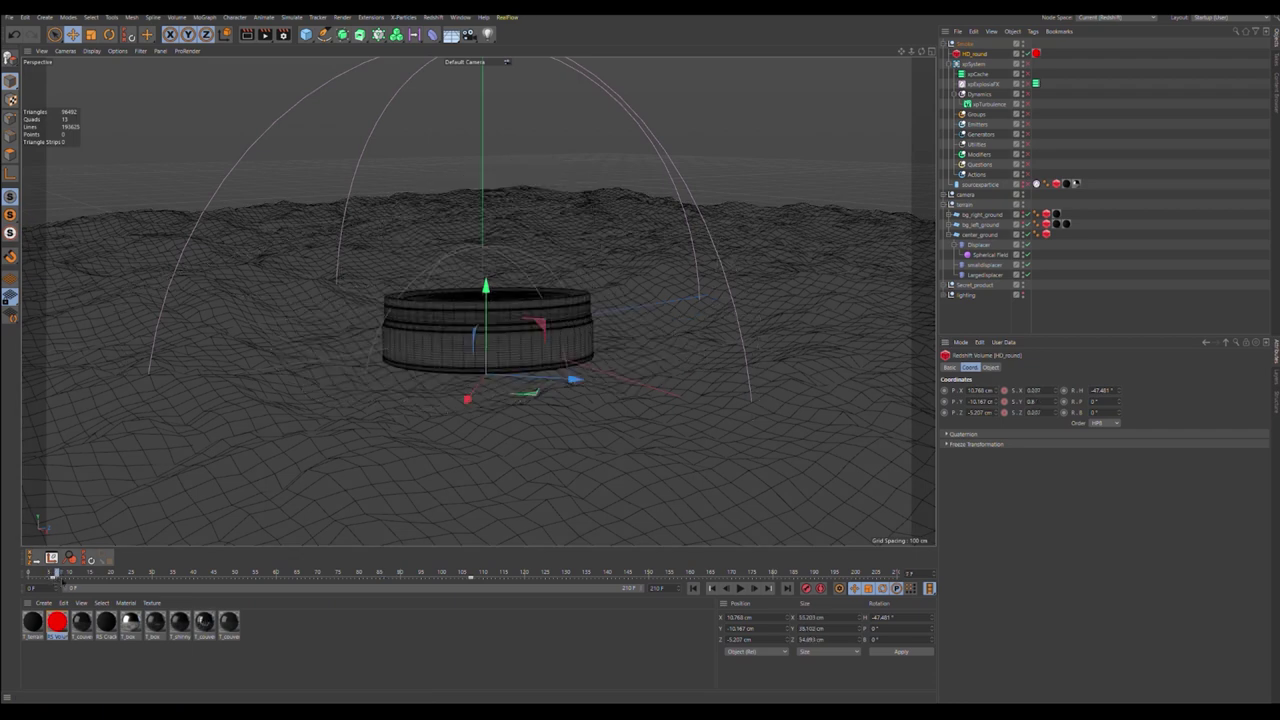
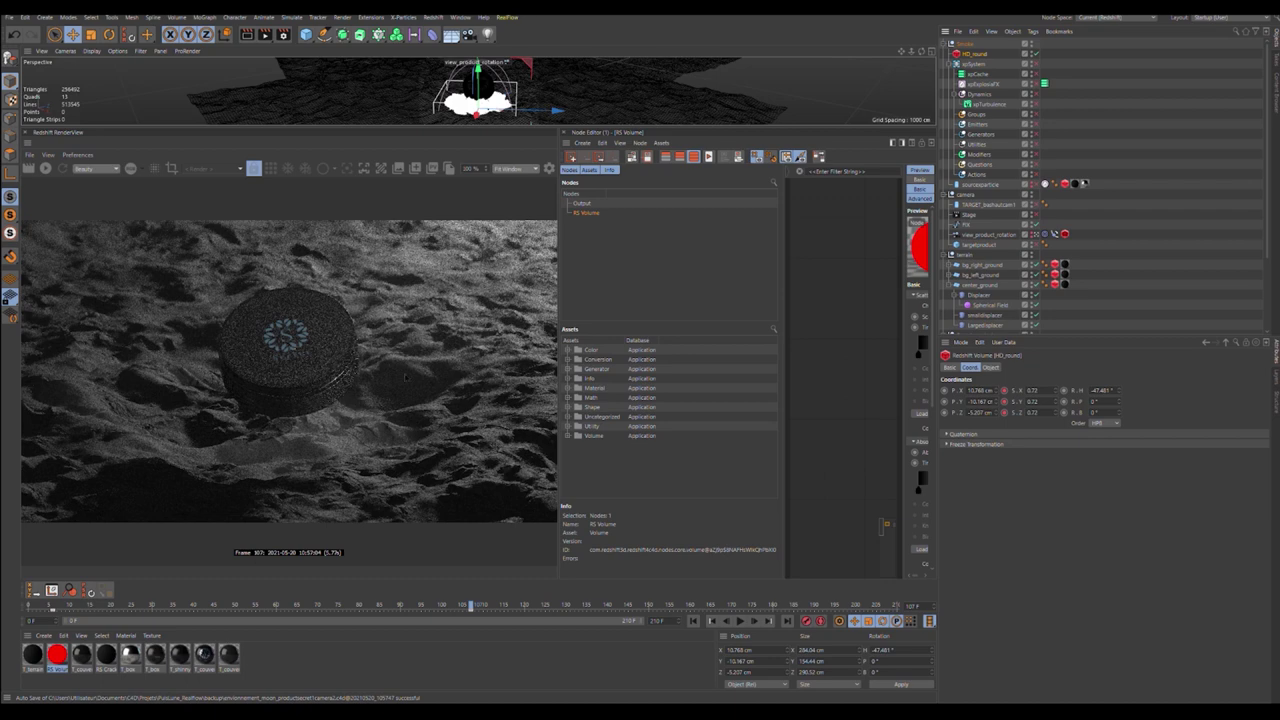
Step: Examine the RS Volume material and its material tag on the HD_round volume
{"action": "left_click", "coordinate": [58, 658]}
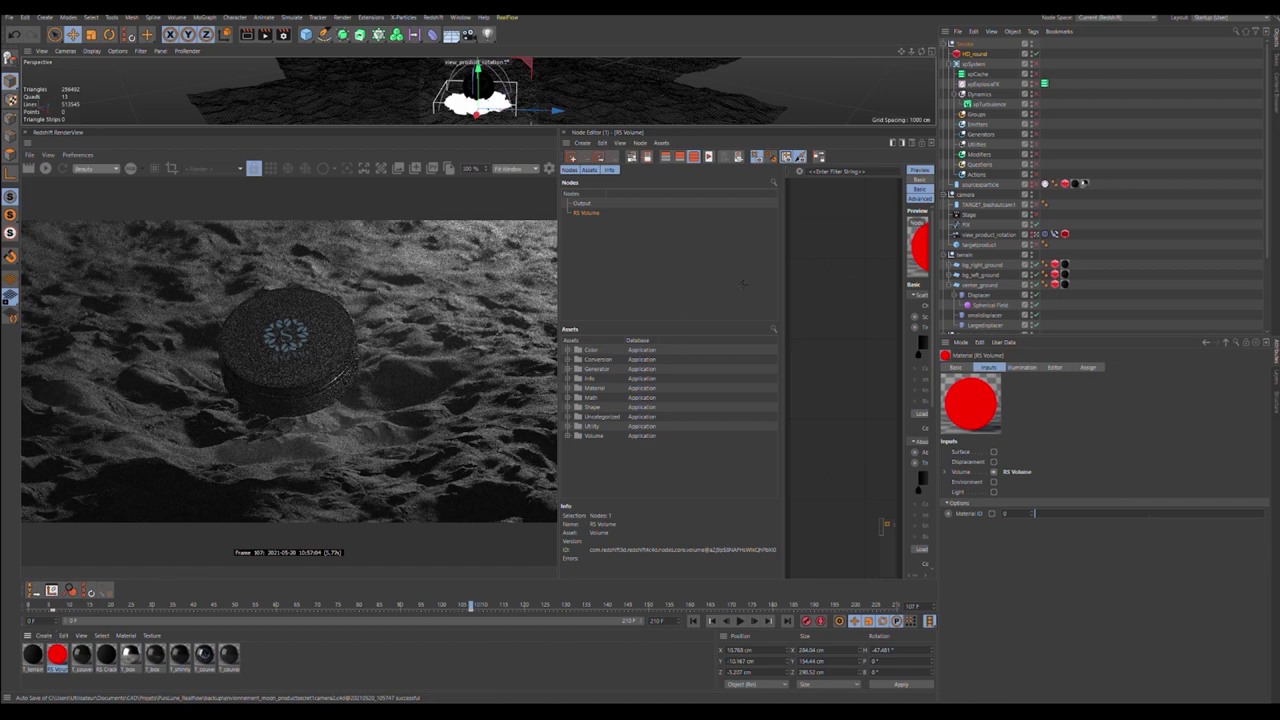
{"action": "left_click", "coordinate": [980, 56]}
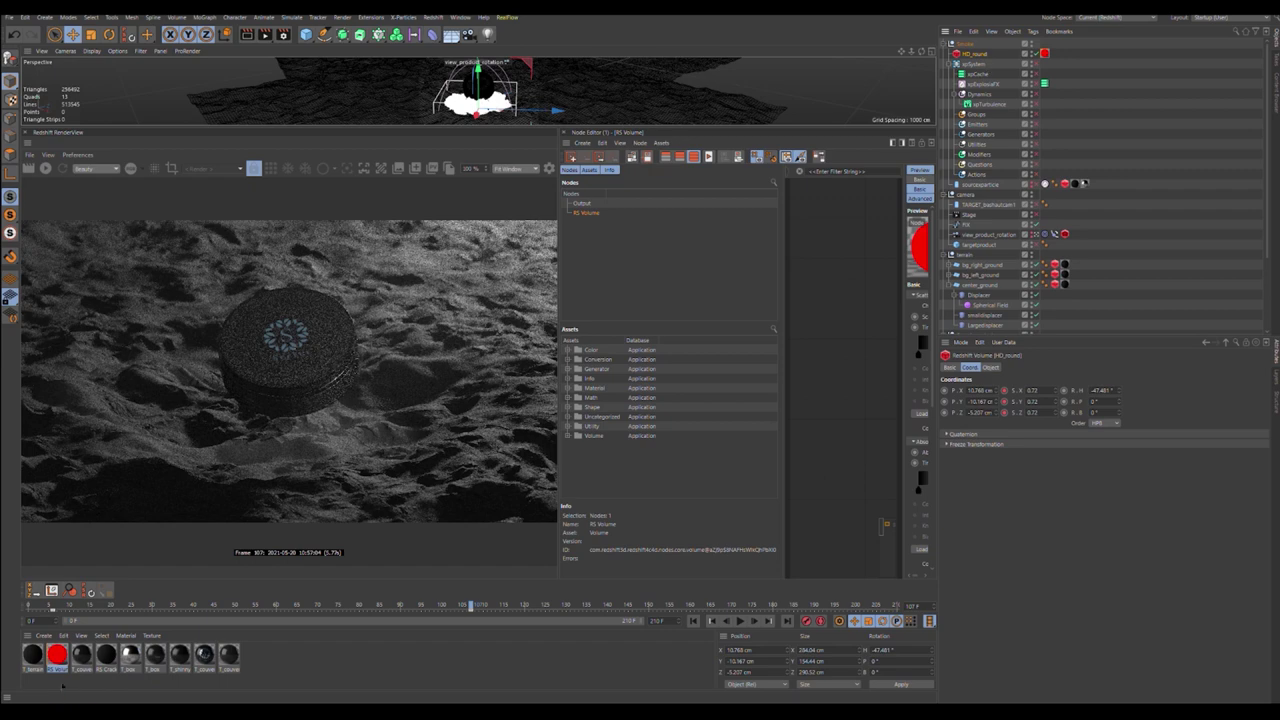
{"action": "left_click", "coordinate": [58, 656]}
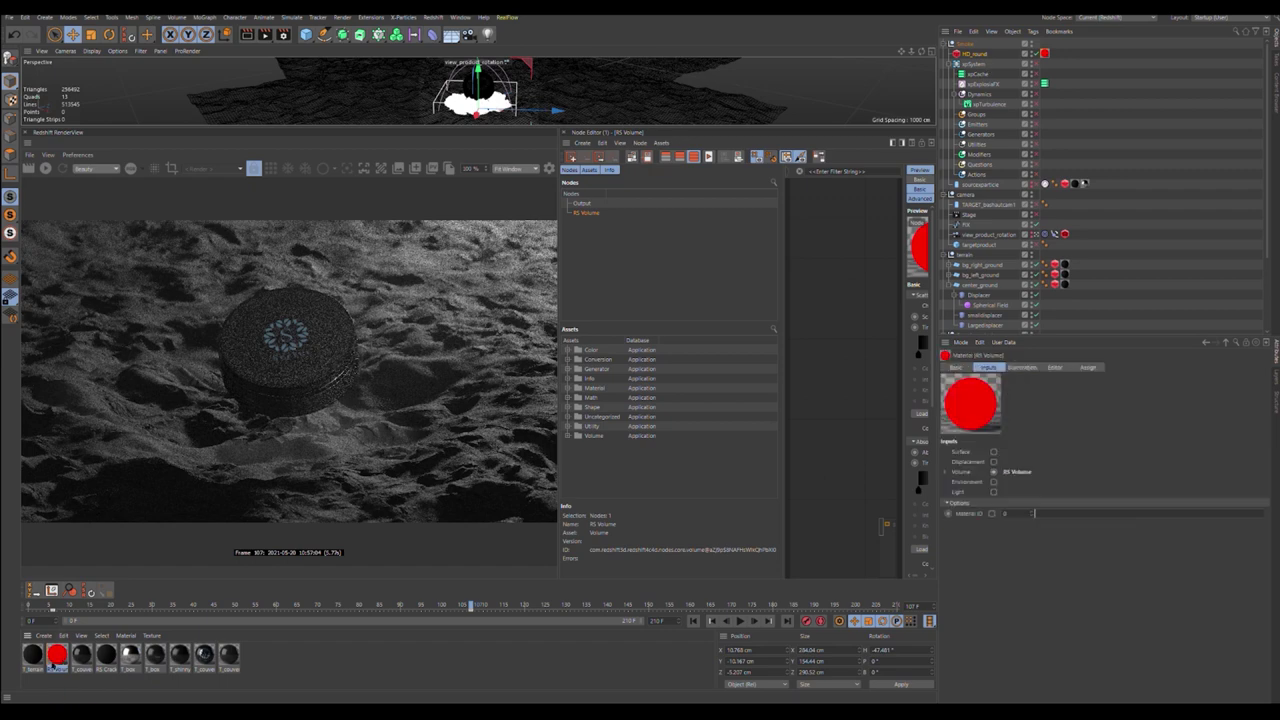
{"action": "left_click", "coordinate": [984, 55]}
{"action": "left_click", "coordinate": [1045, 54]}
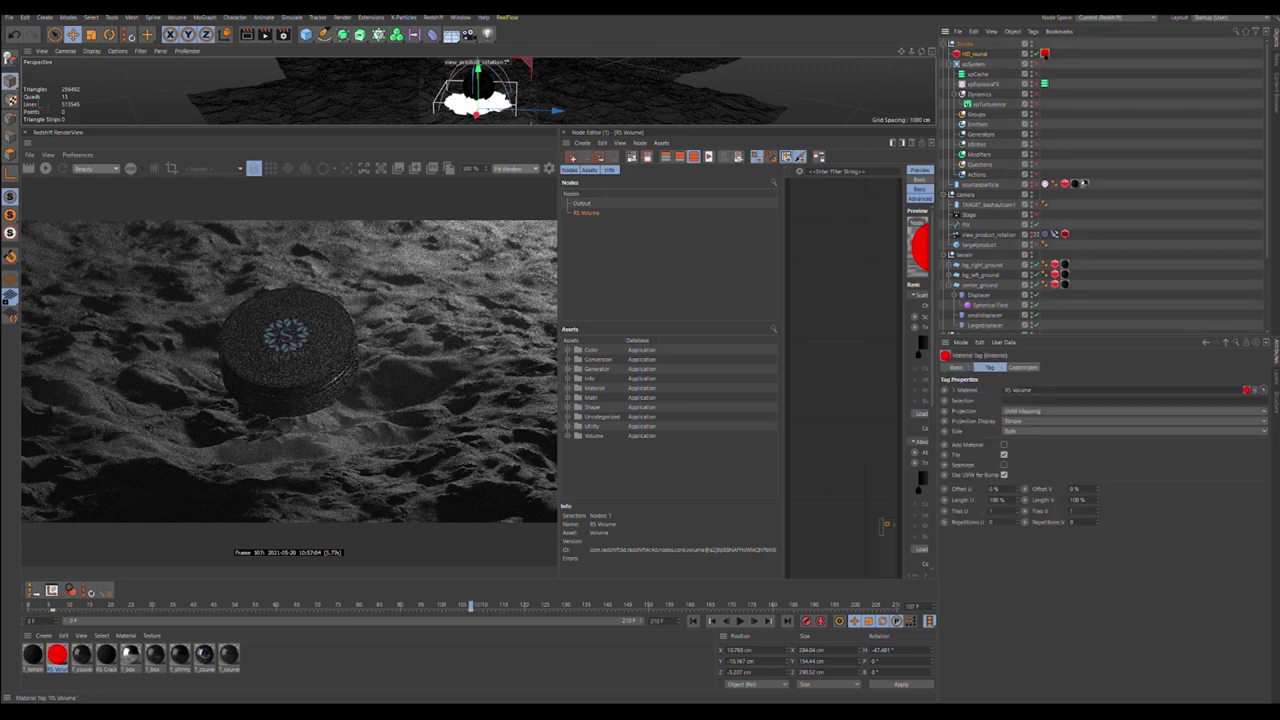
Step: Start the interactive Redshift render and widen the node editor to expose the RS Volume shader settings
{"action": "left_click", "coordinate": [45, 169]}
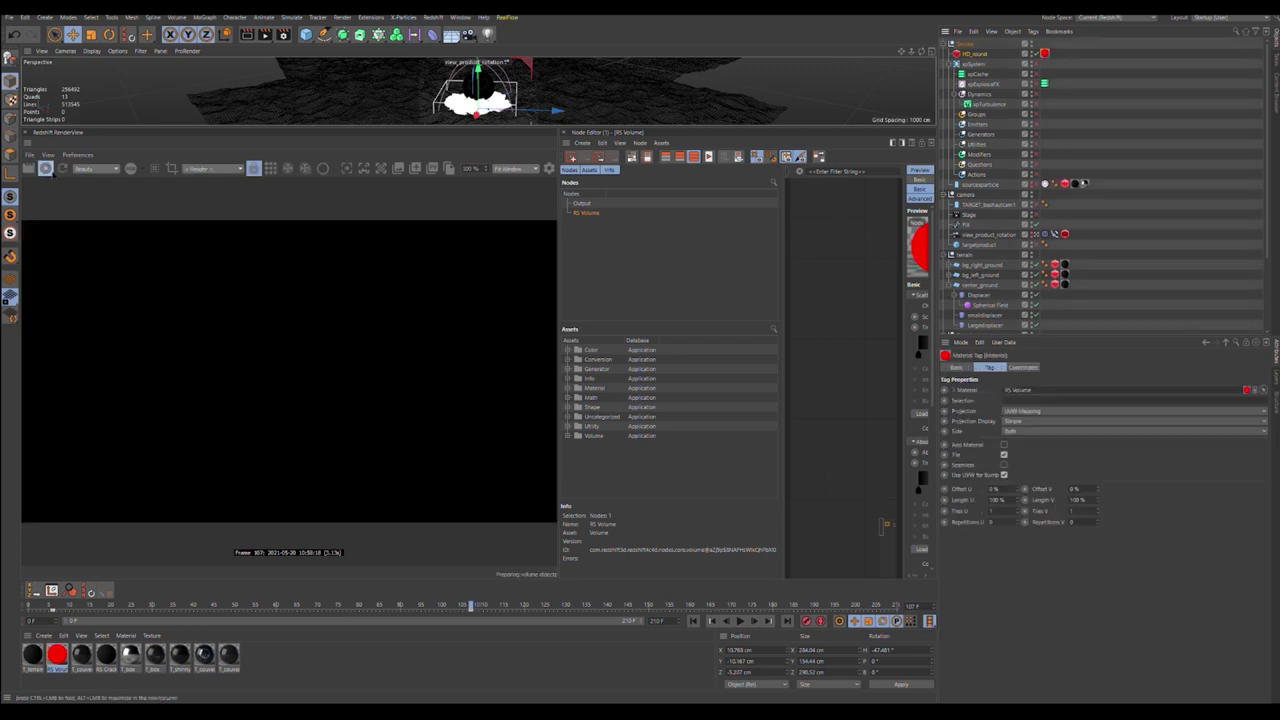
{"action": "left_click_drag", "start_coordinate": [563, 283], "coordinate": [400, 283]}
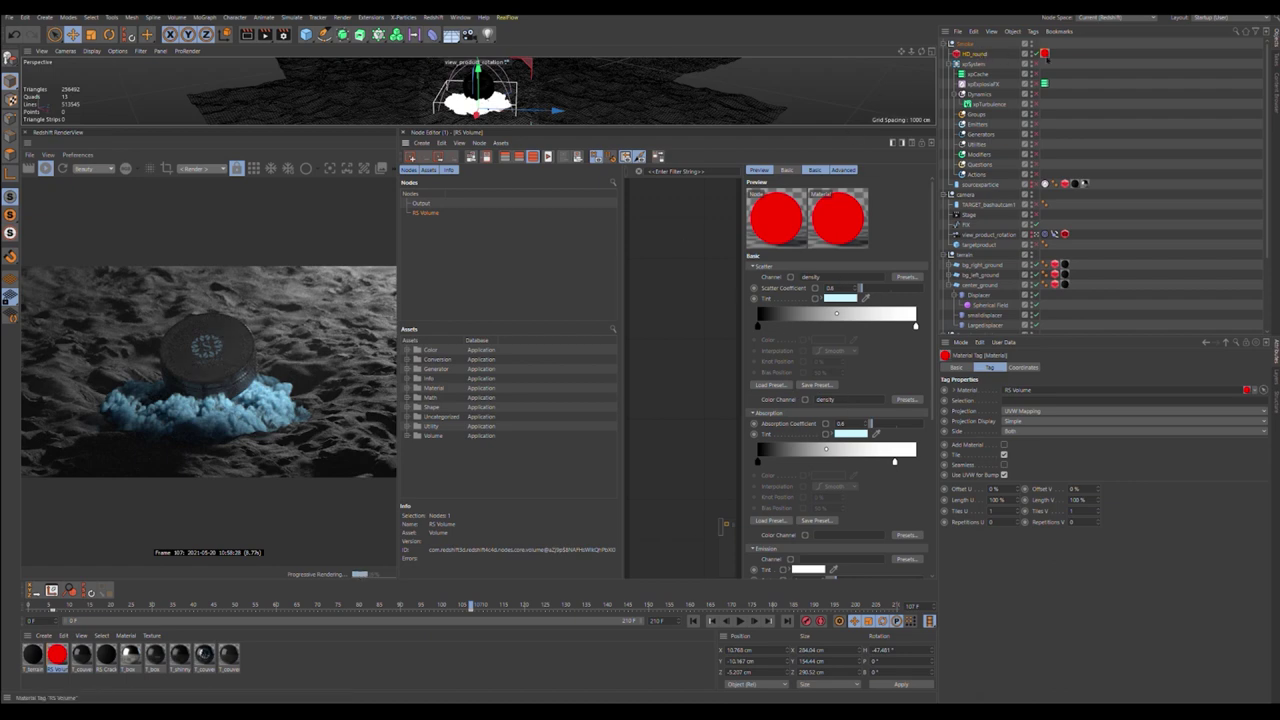
Step: Open HD_round's object properties to compare its volume channels with those used in the RS Volume shader
{"action": "left_click", "coordinate": [1045, 55]}
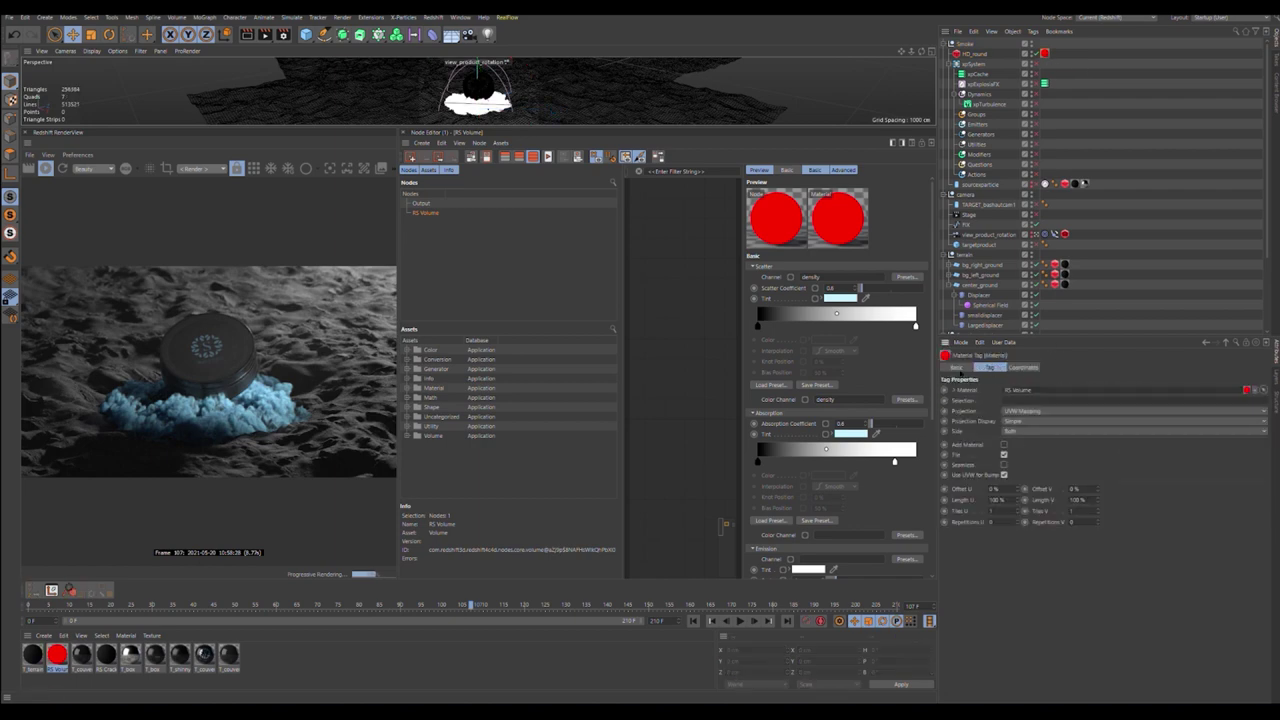
{"action": "left_click", "coordinate": [970, 56]}
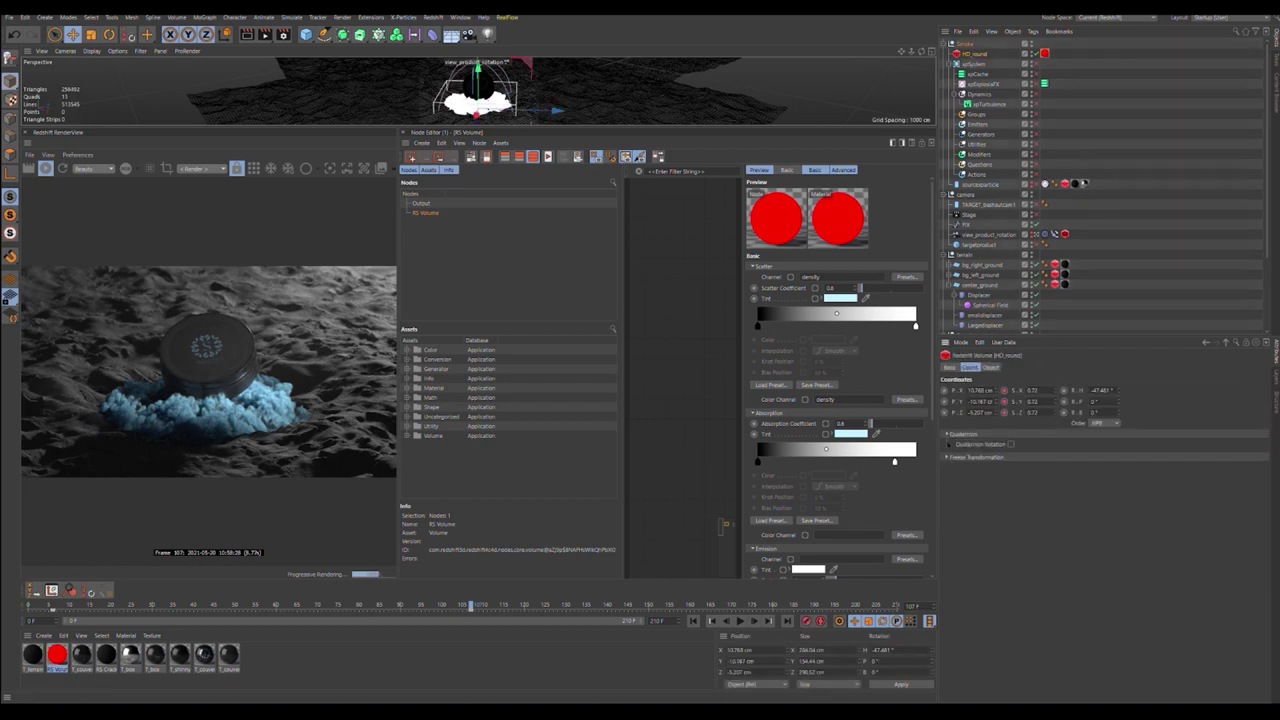
{"action": "left_click", "coordinate": [993, 367]}
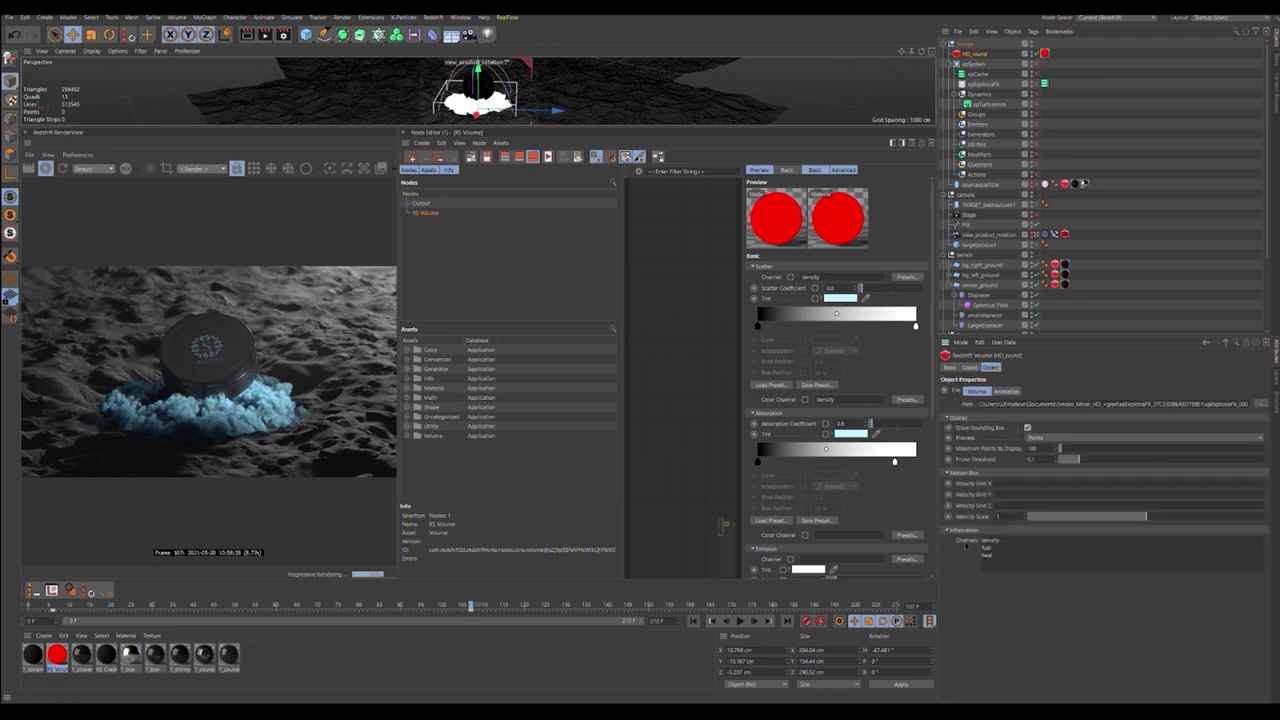
{"action": "left_click", "coordinate": [871, 327]}
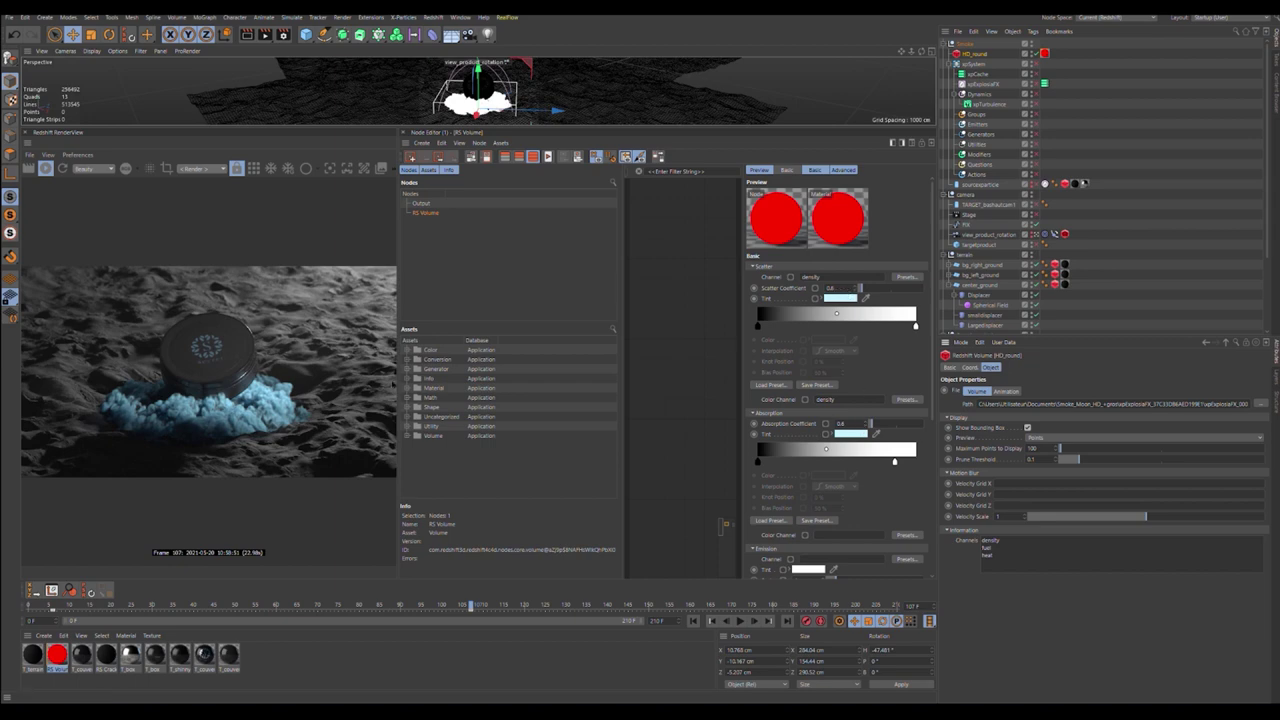
Step: Enlarge the render view, try a pink scatter tint on the RS Volume material, and undo the colour change
{"action": "left_click_drag", "start_coordinate": [404, 386], "coordinate": [454, 386]}
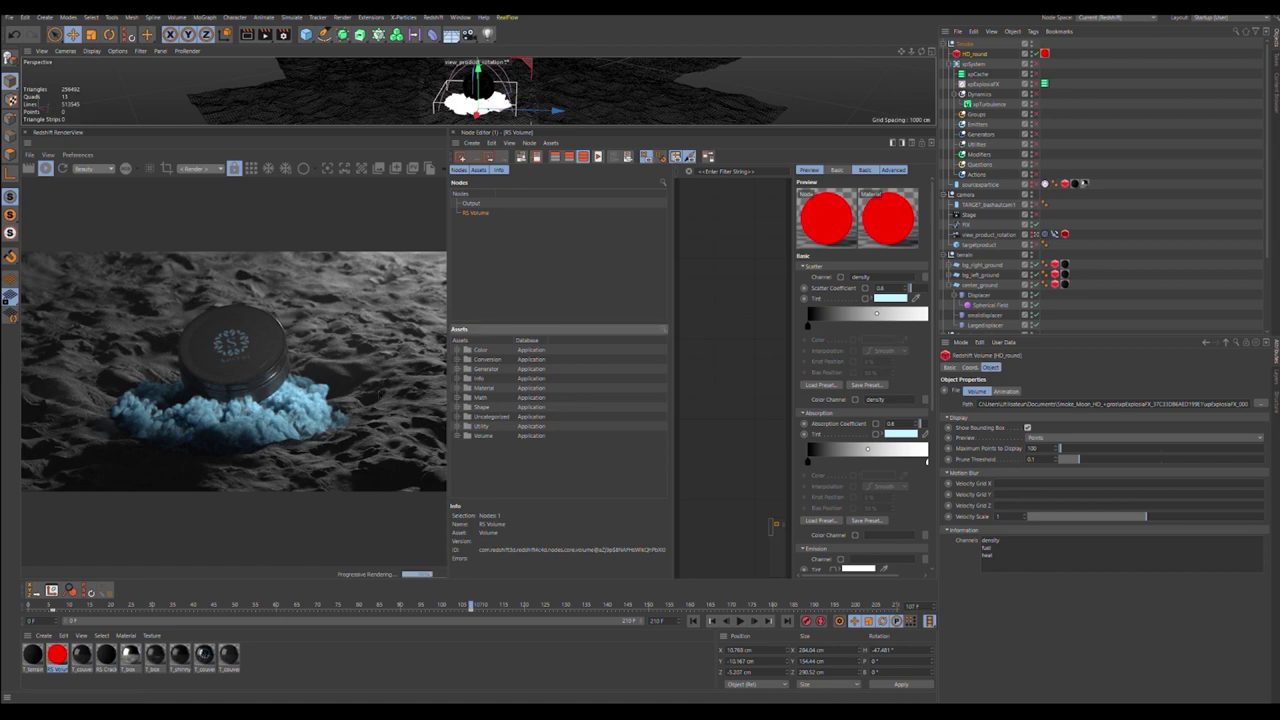
{"action": "left_click", "coordinate": [868, 336]}
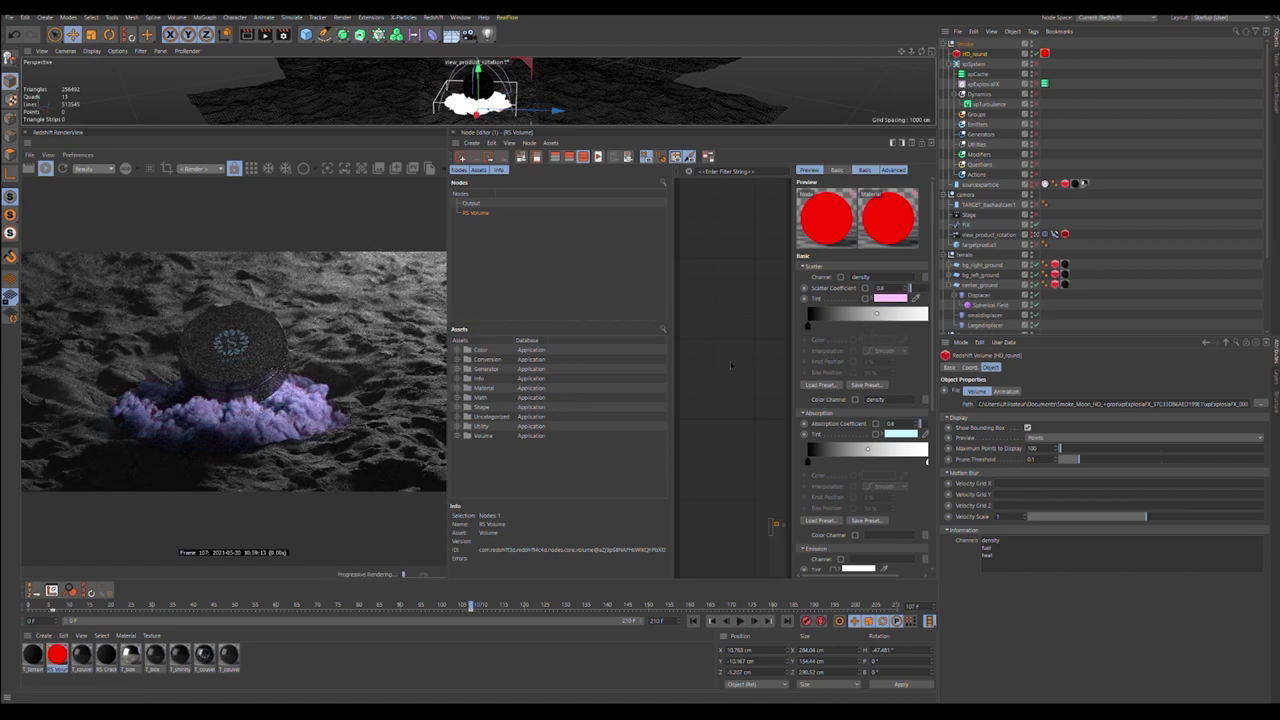
{"action": "key", "text": "ctrl+z"}
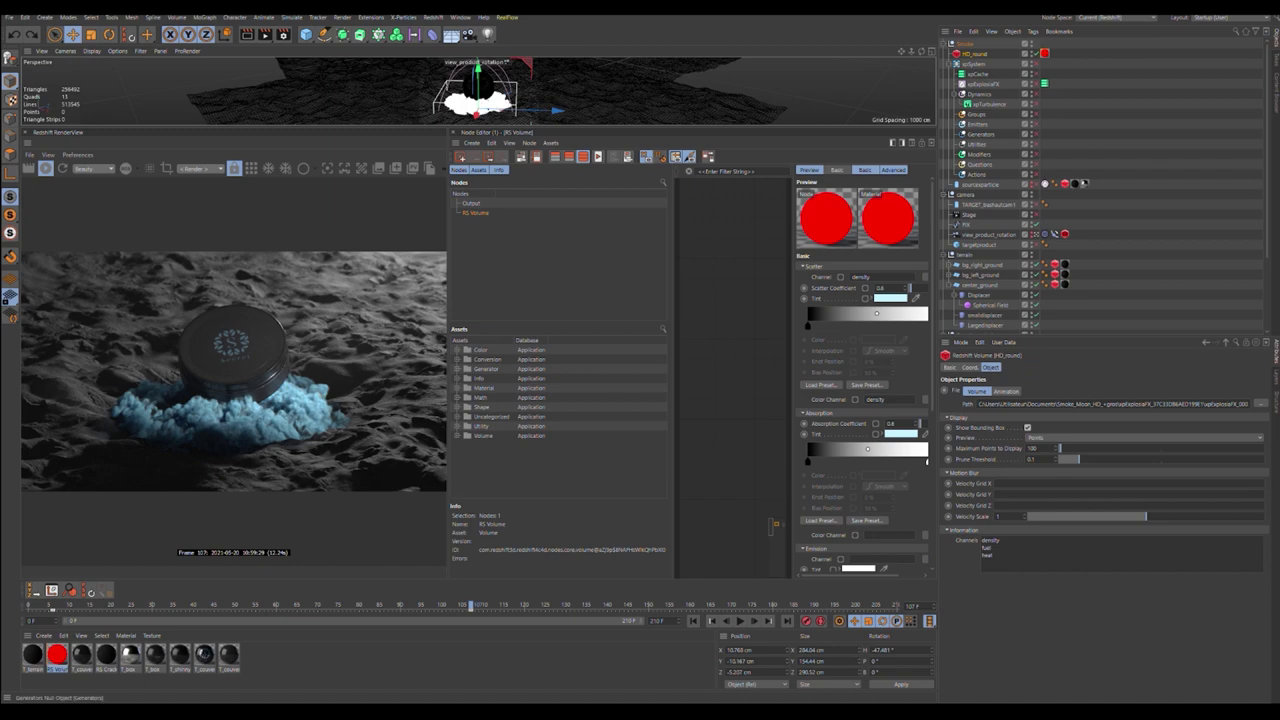
Step: Inspect the Redshift Environment's volume scattering and the RS Dome Light's volume contribution settings in the lighting group
{"action": "scroll", "coordinate": [1100, 186], "scroll_direction": "down", "scroll_amount": 5}
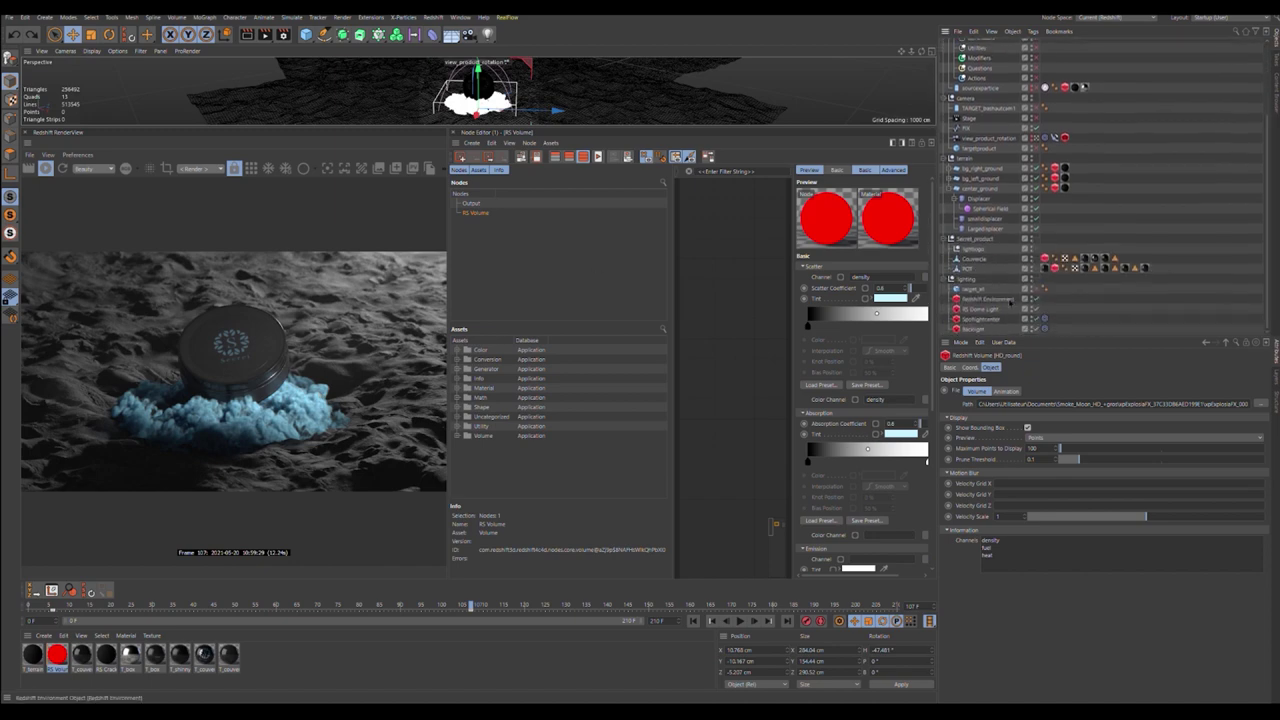
{"action": "left_click", "coordinate": [987, 299]}
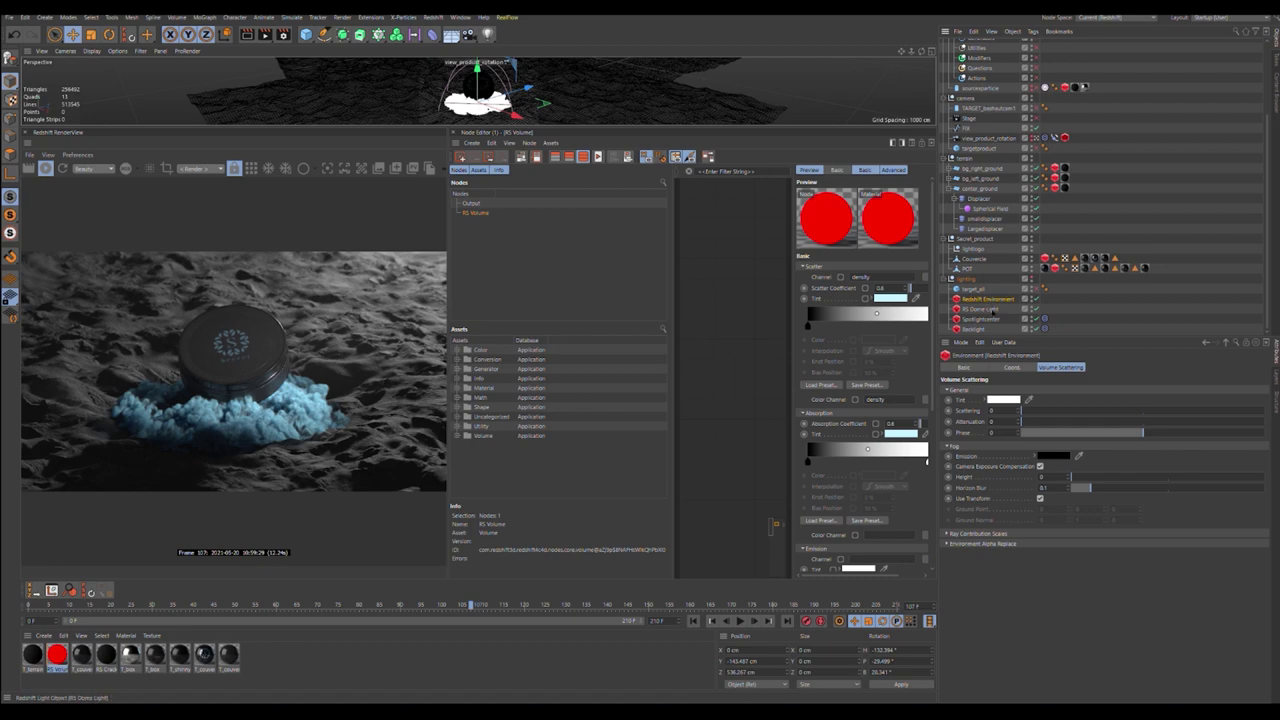
{"action": "left_click", "coordinate": [989, 309]}
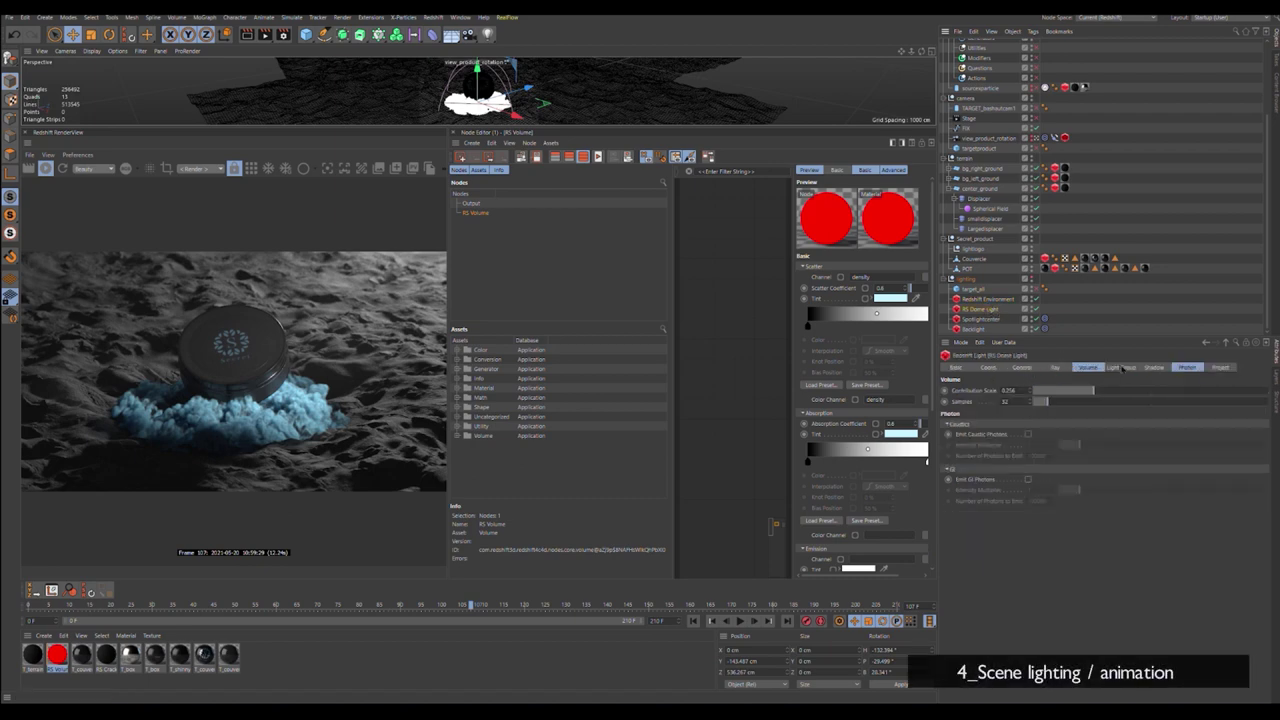
{"action": "left_click", "coordinate": [1021, 368]}
{"action": "left_click", "coordinate": [1088, 368]}
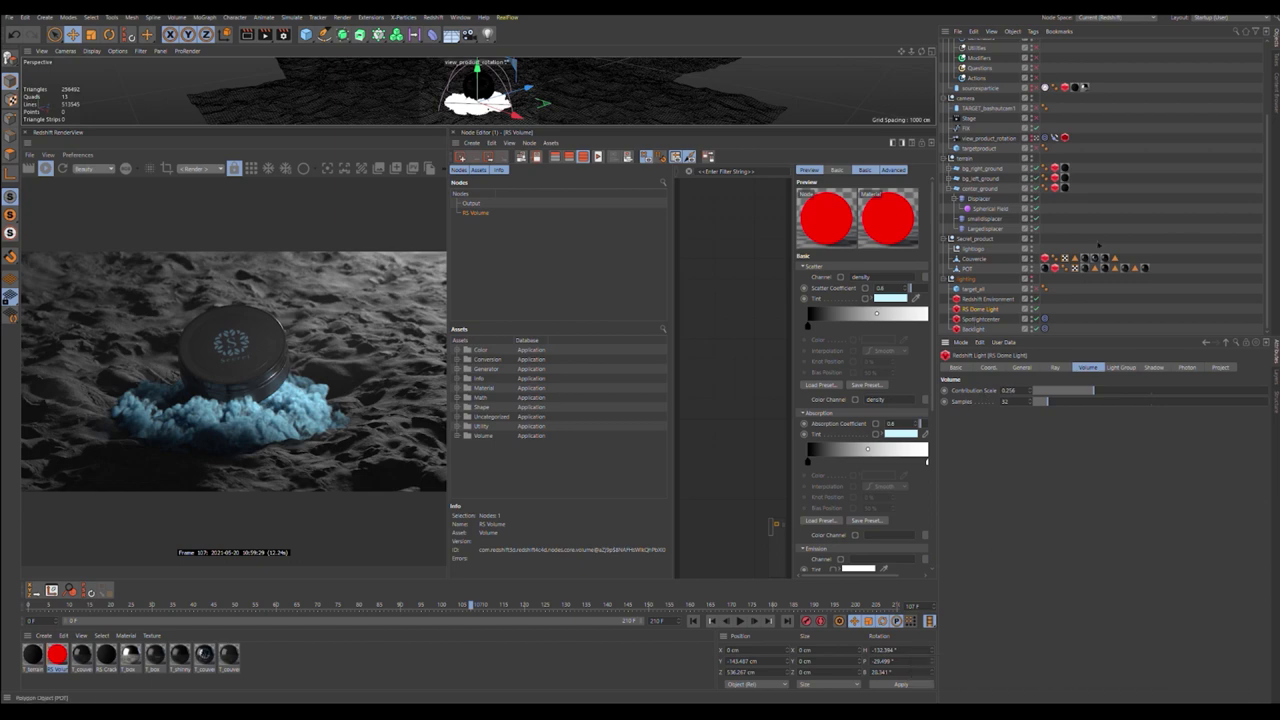
Step: Review the volume settings of the Backlight and Spotlightcenter lights, and enlarge the perspective viewport
{"action": "left_click", "coordinate": [975, 329]}
{"action": "left_click", "coordinate": [980, 320]}
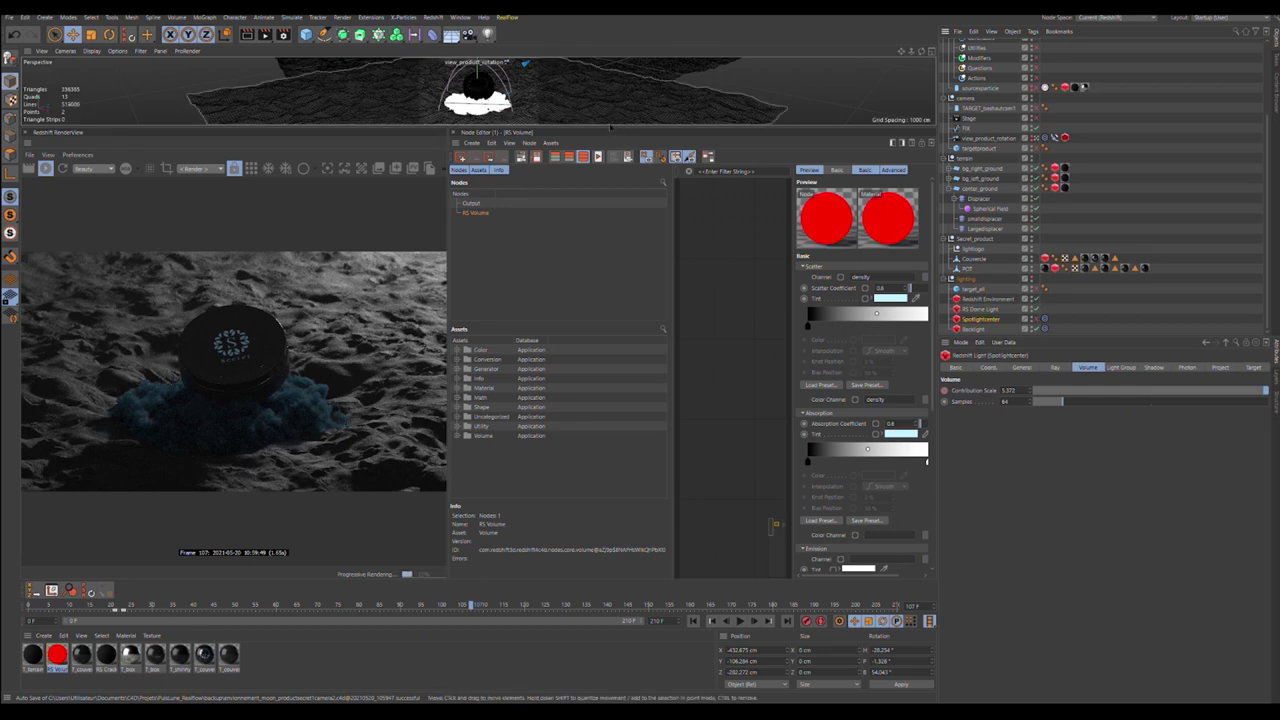
{"action": "left_click_drag", "start_coordinate": [617, 129], "coordinate": [651, 281]}
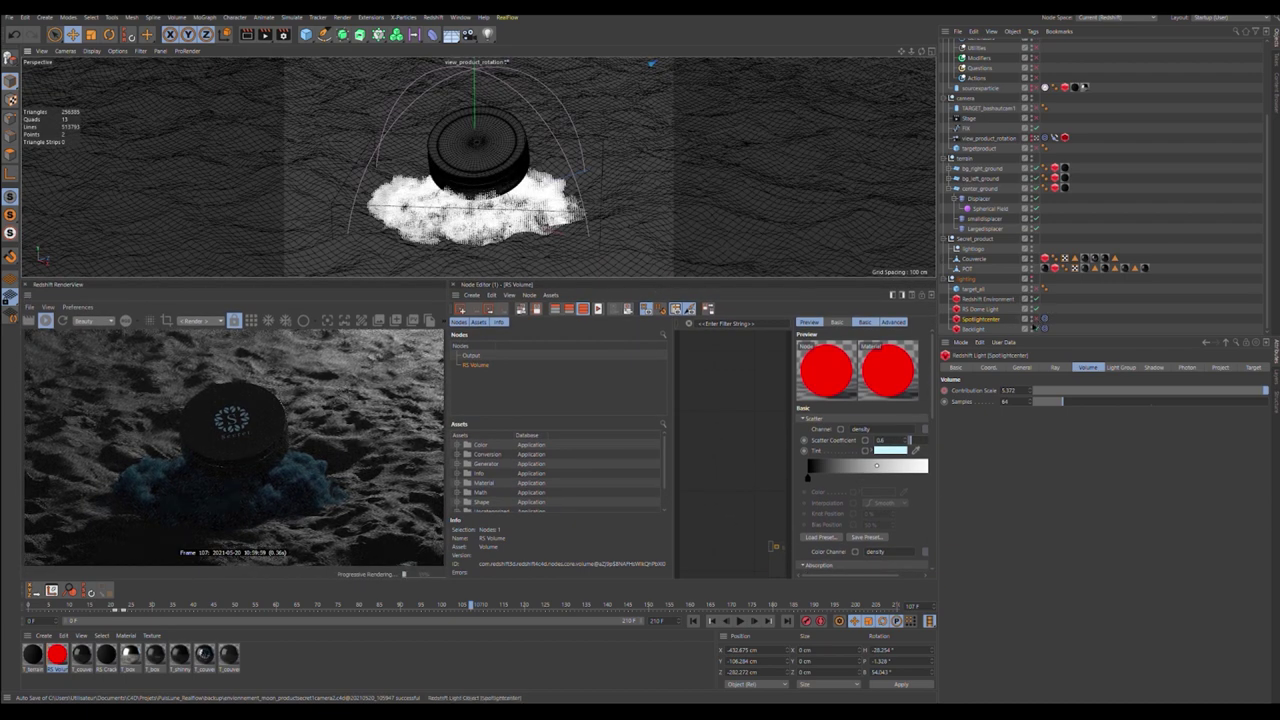
Step: Disable the RS Dome Light and lock the render view to the view_product_rotation camera, with the viewport showing the scene through the default camera
{"action": "left_click", "coordinate": [1036, 309]}
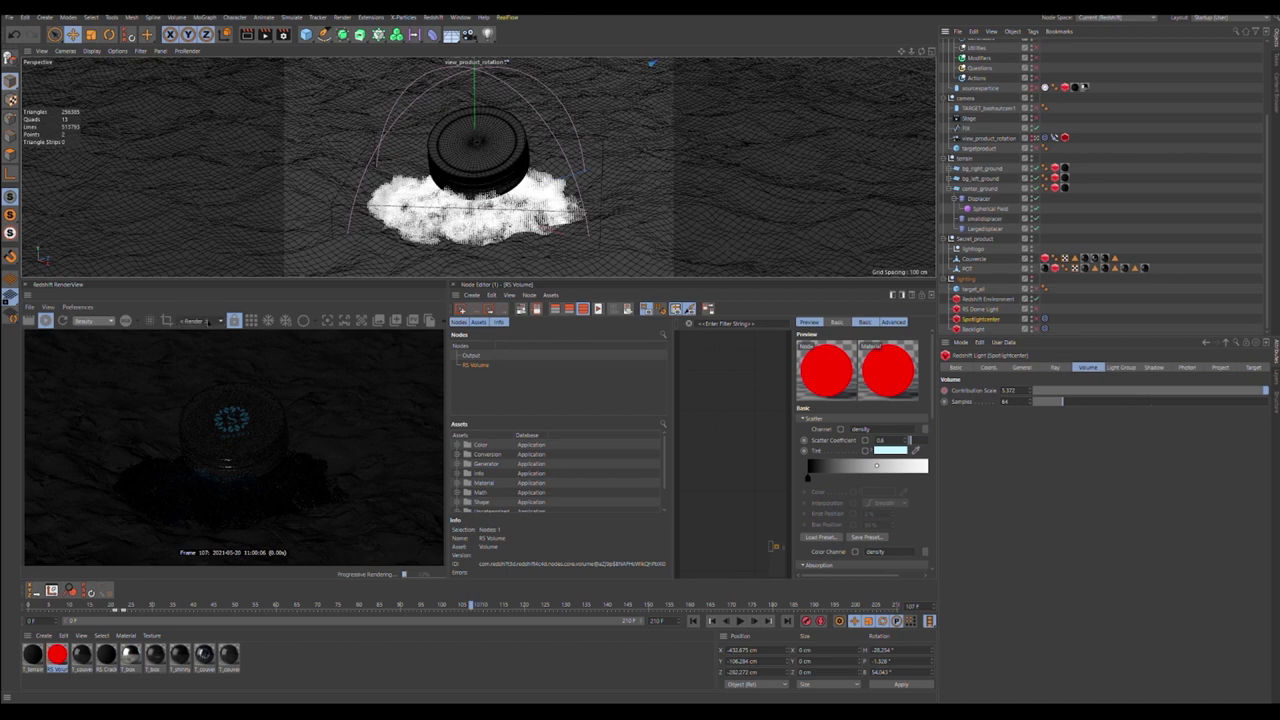
{"action": "left_click", "coordinate": [204, 374]}
{"action": "left_click", "coordinate": [1036, 138]}
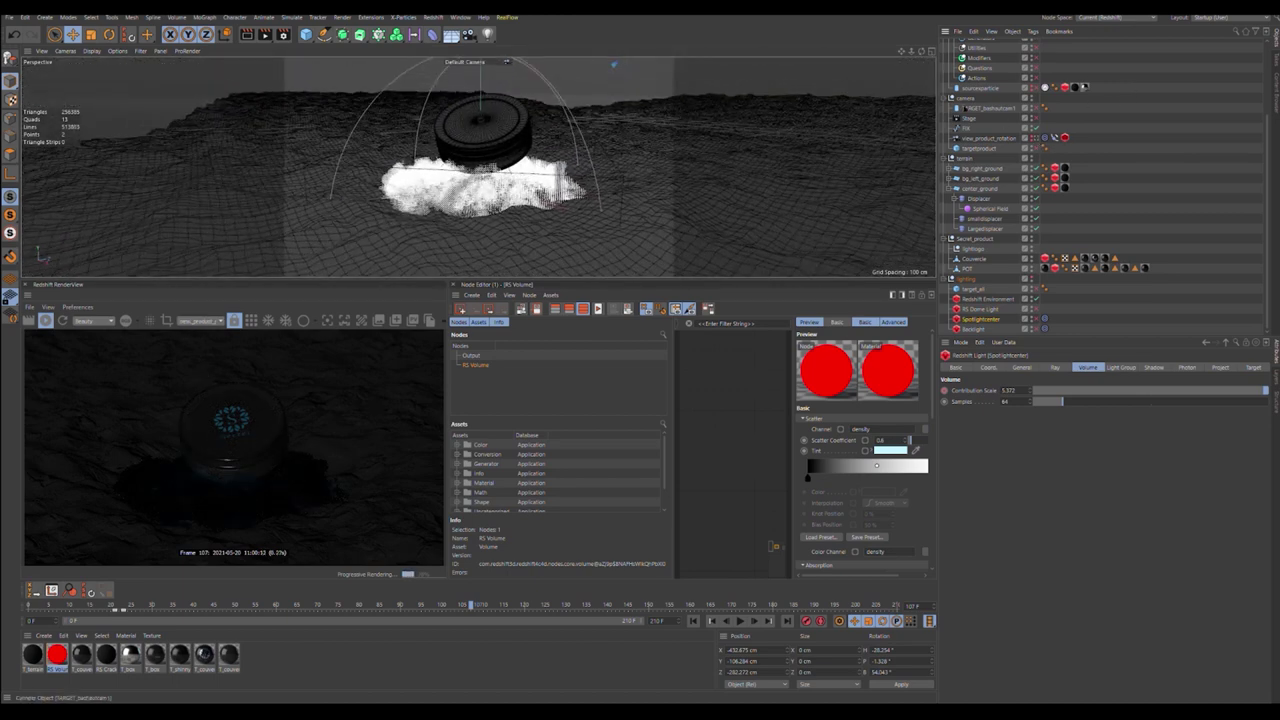
{"action": "left_click_drag", "start_coordinate": [911, 51], "coordinate": [889, 146]}
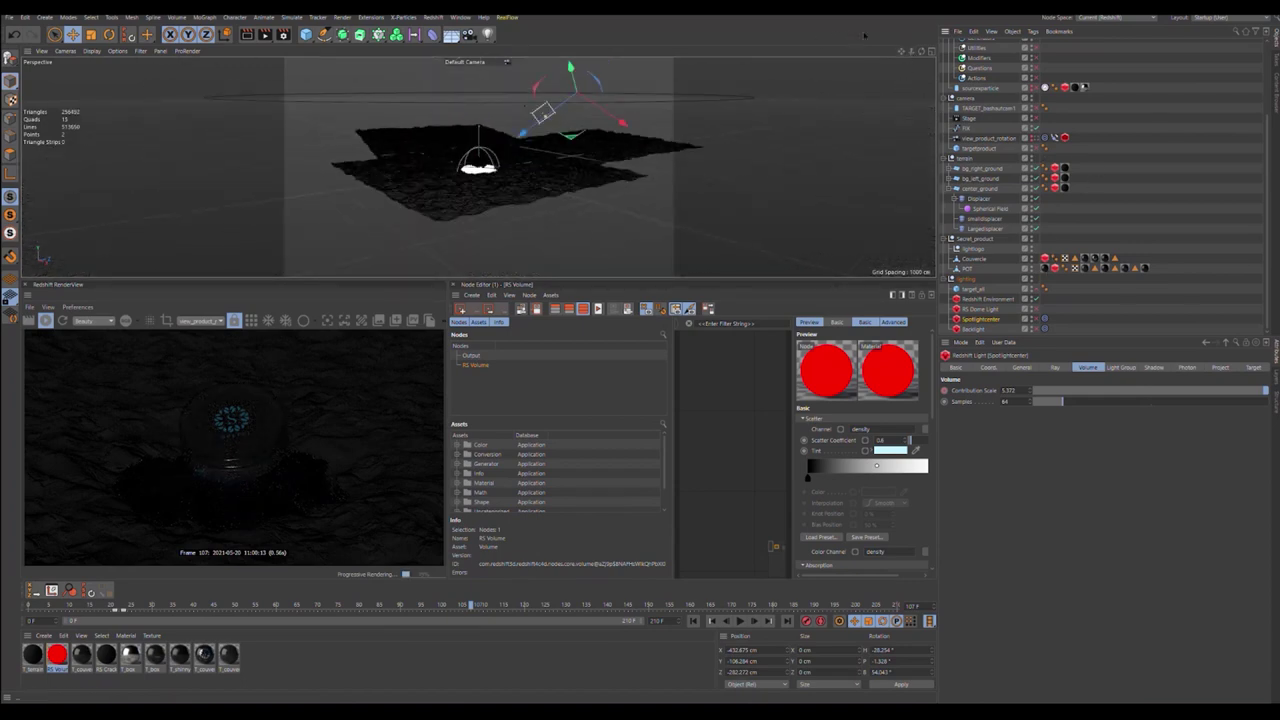
{"action": "left_click_drag", "start_coordinate": [920, 50], "coordinate": [690, 70]}
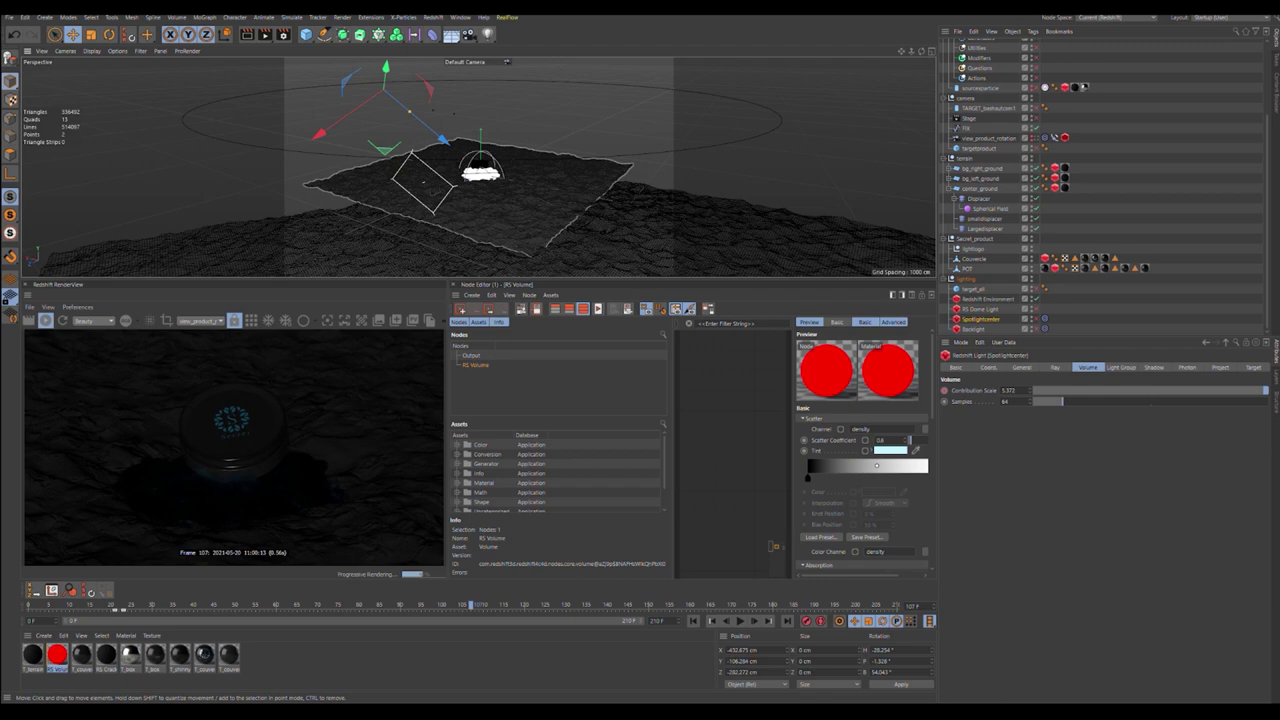
Step: Check the Spotlightcenter's target object, and re-enable the Spotlightcenter, Backlight and RS Dome Light one by one to compare their contributions
{"action": "left_click", "coordinate": [1045, 318]}
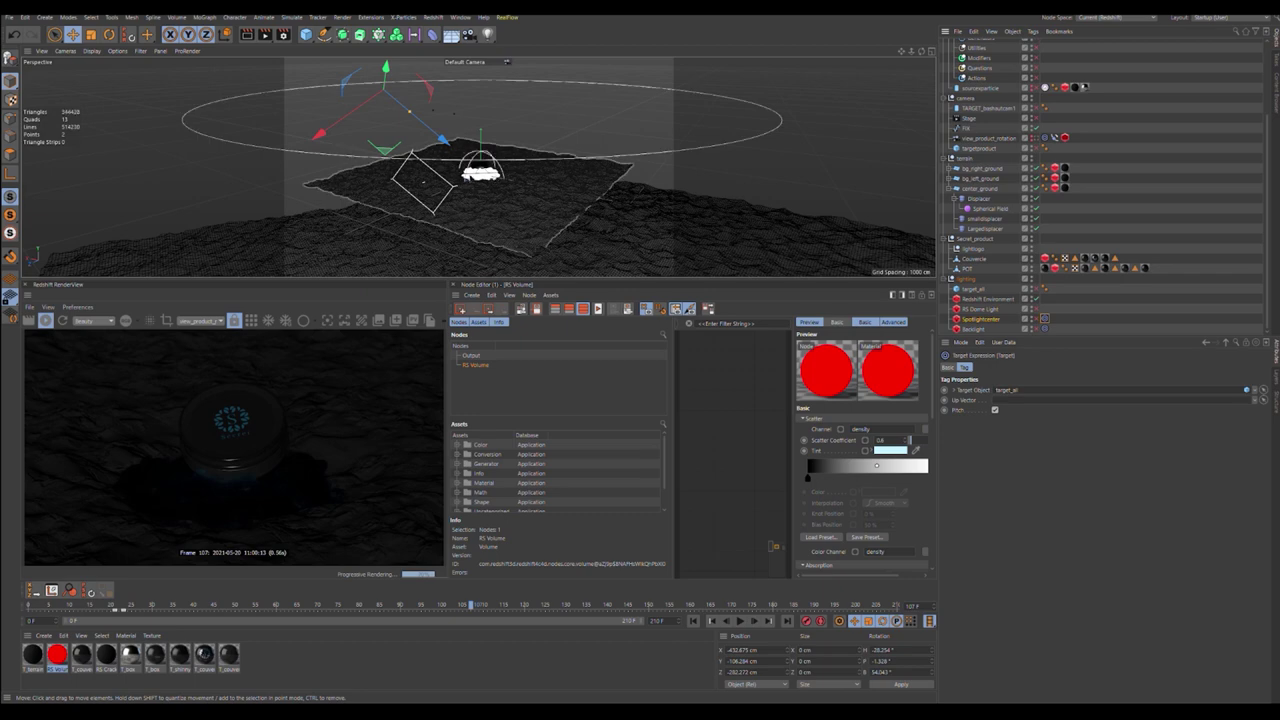
{"action": "left_click", "coordinate": [980, 319]}
{"action": "left_click", "coordinate": [1036, 319]}
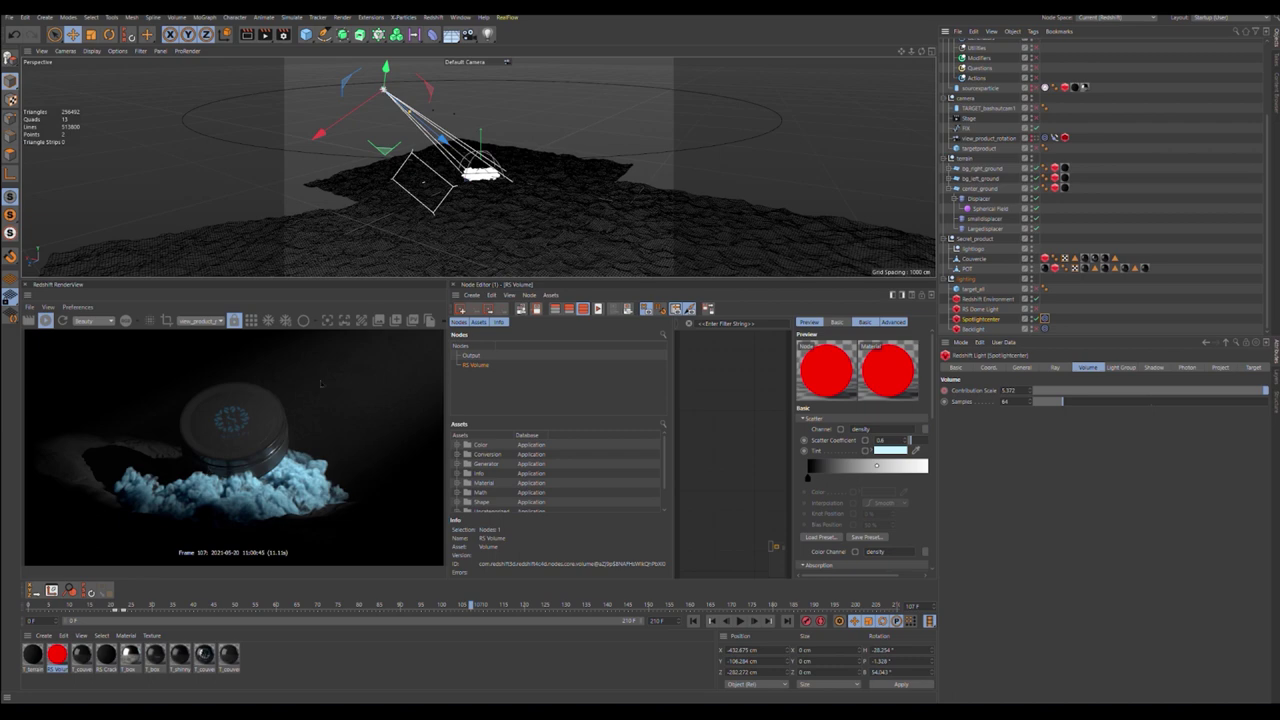
{"action": "left_click", "coordinate": [1036, 329]}
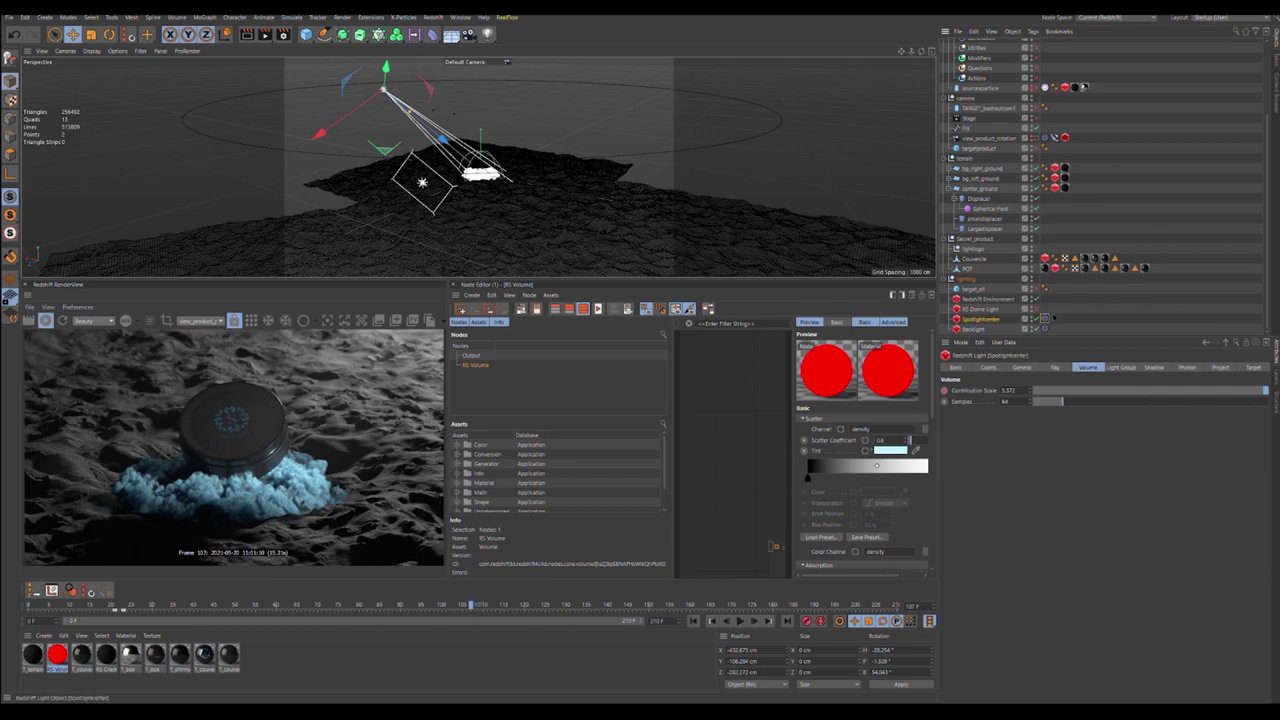
{"action": "left_click", "coordinate": [1037, 309]}
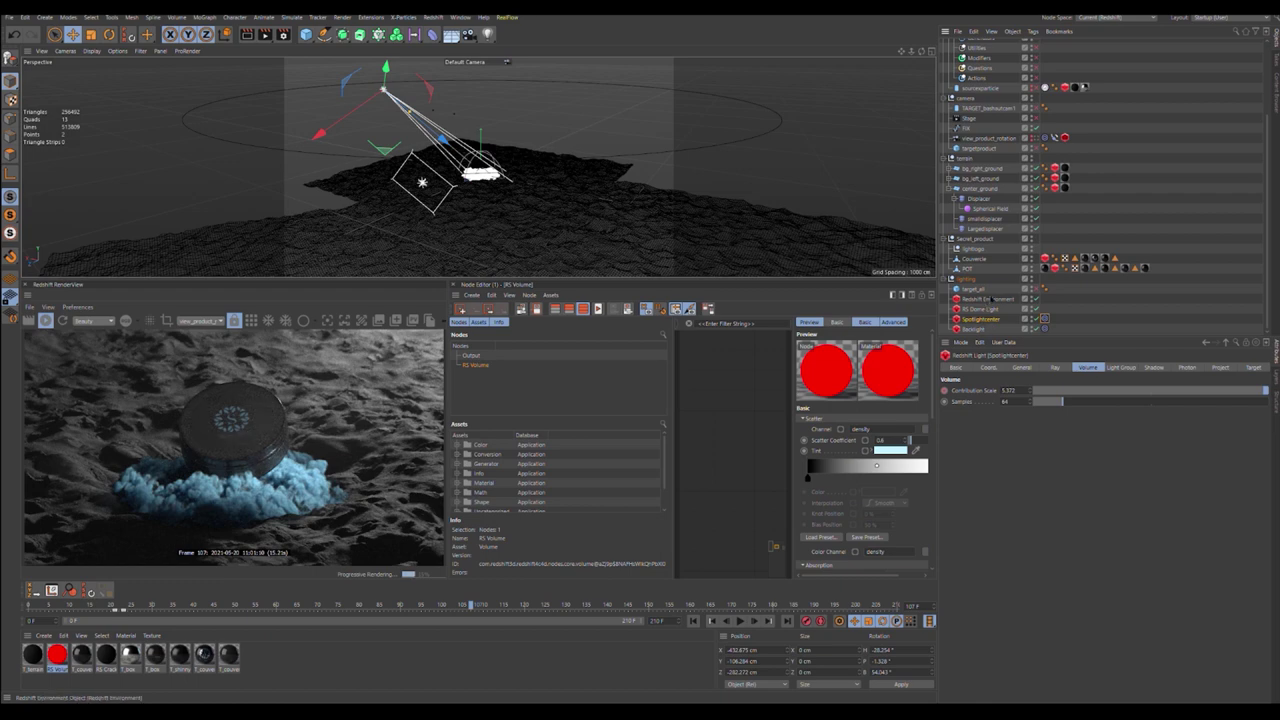
Step: Enable the Redshift Environment and set its volume scattering to 0.0001
{"action": "left_click", "coordinate": [988, 299]}
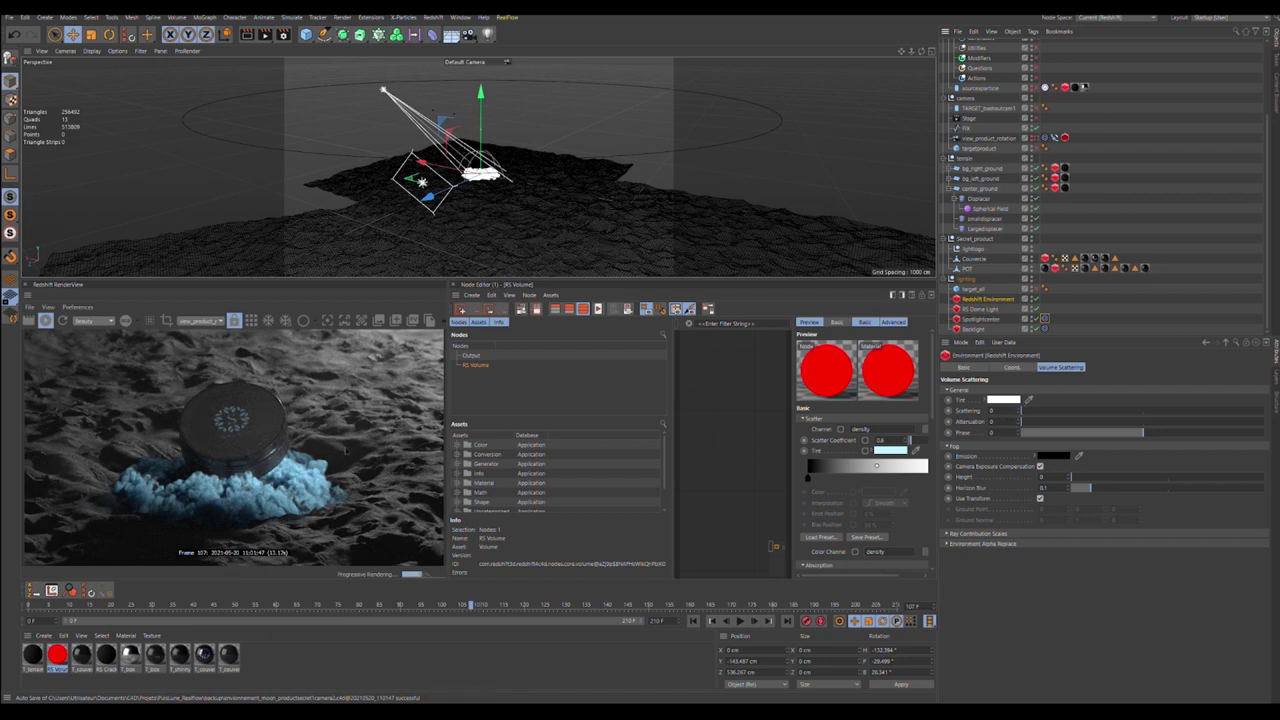
{"action": "left_click", "coordinate": [1036, 298]}
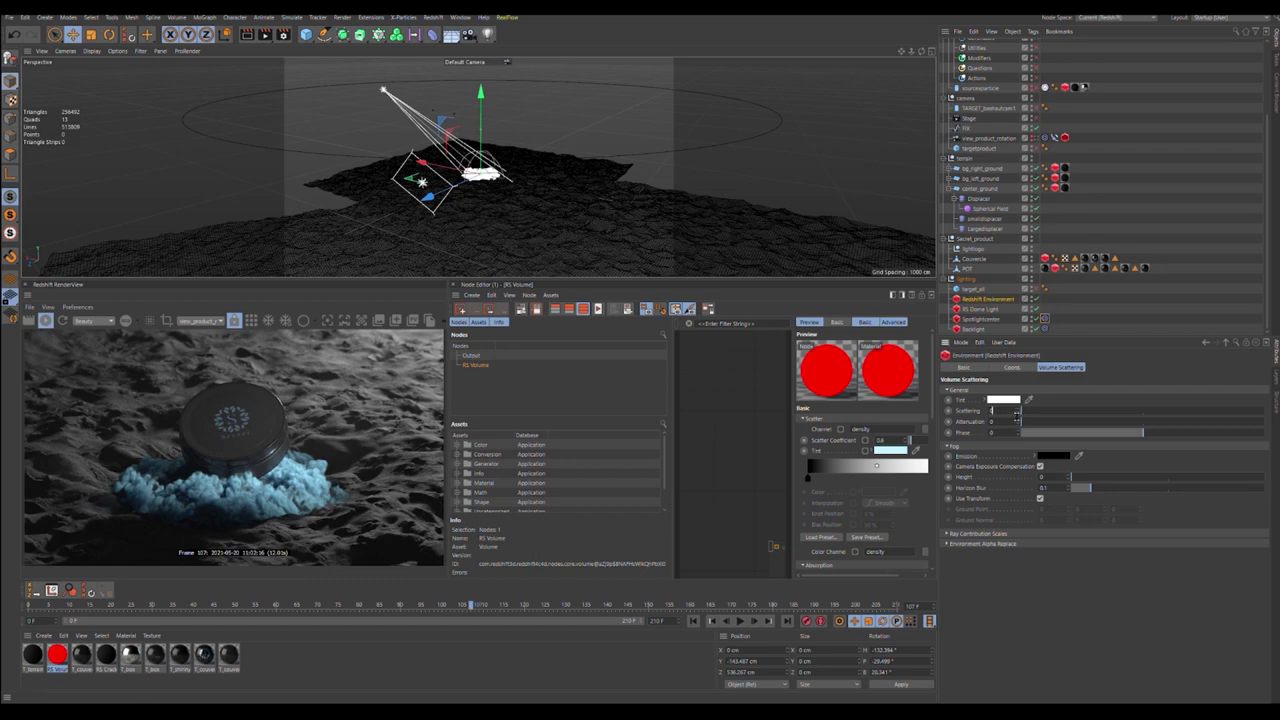
{"action": "type", "text": ".0001"}
{"action": "key", "text": "Return"}
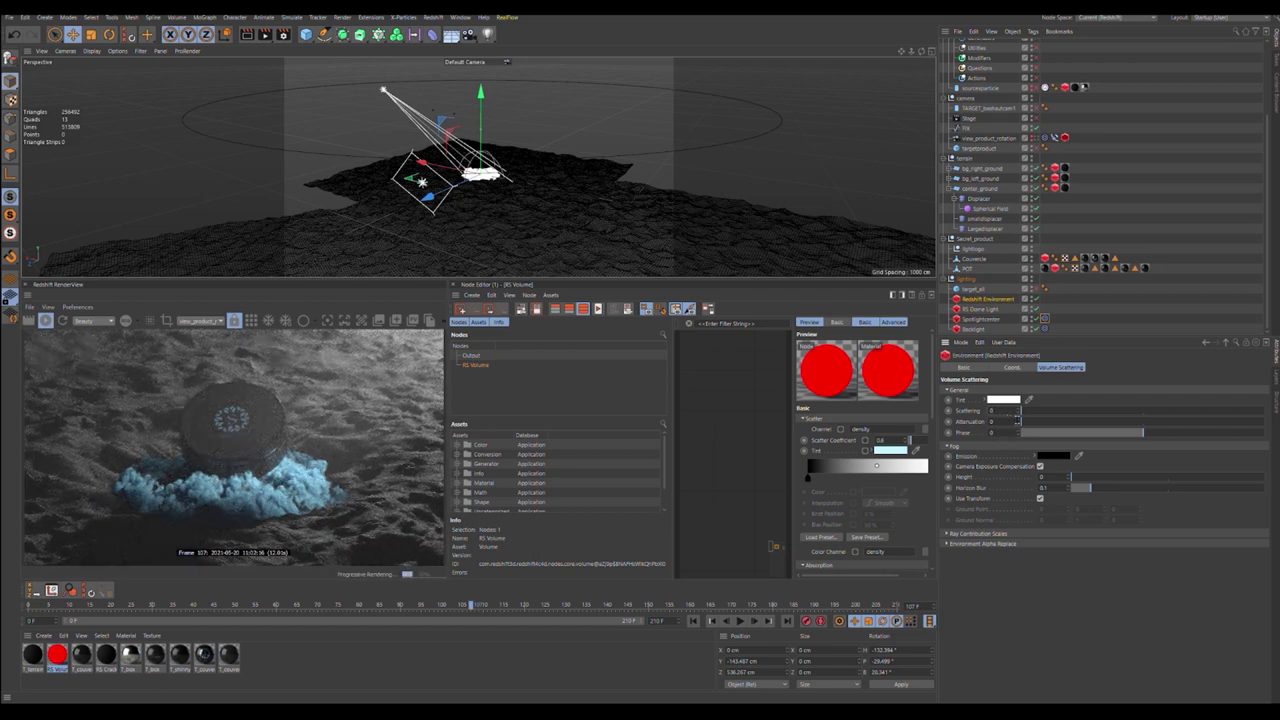
Step: Lower the Redshift Environment's scattering further, try a value of 1, and undo that last change
{"action": "left_click", "coordinate": [997, 411]}
{"action": "type", "text": ".0000"}
{"action": "key", "text": "Return"}
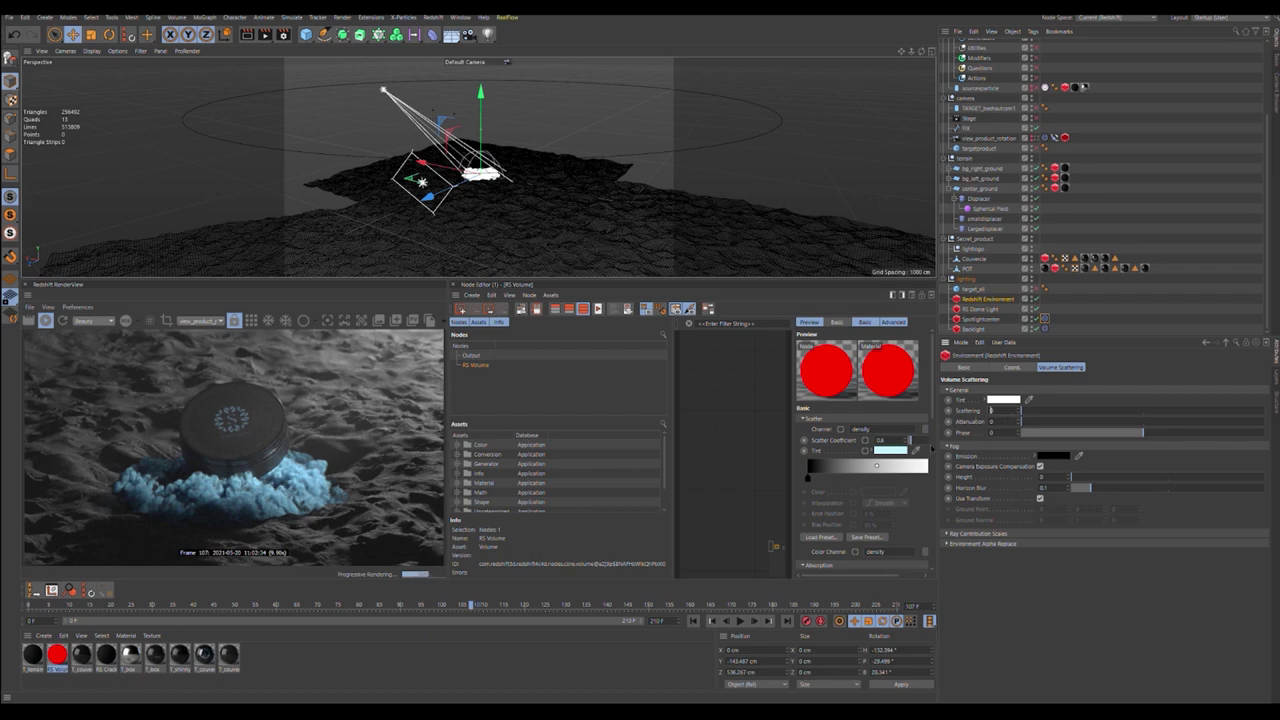
{"action": "key", "text": "Return"}
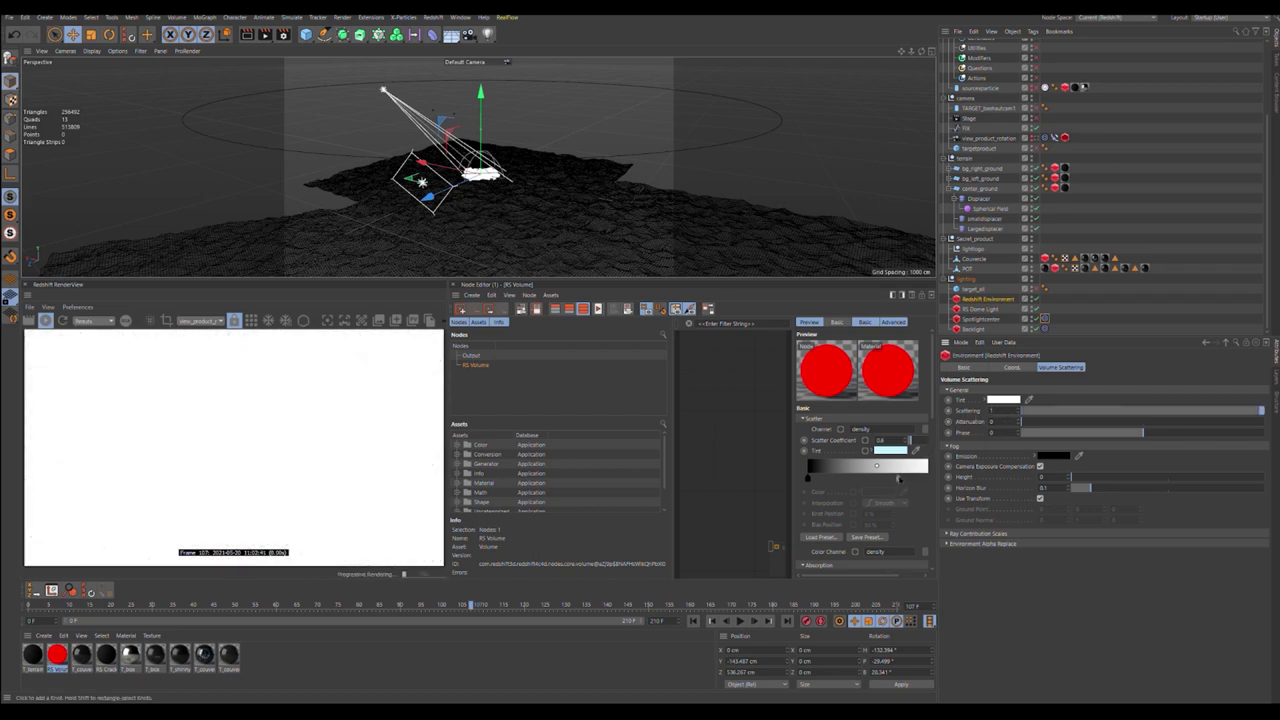
{"action": "key", "text": "ctrl+z"}
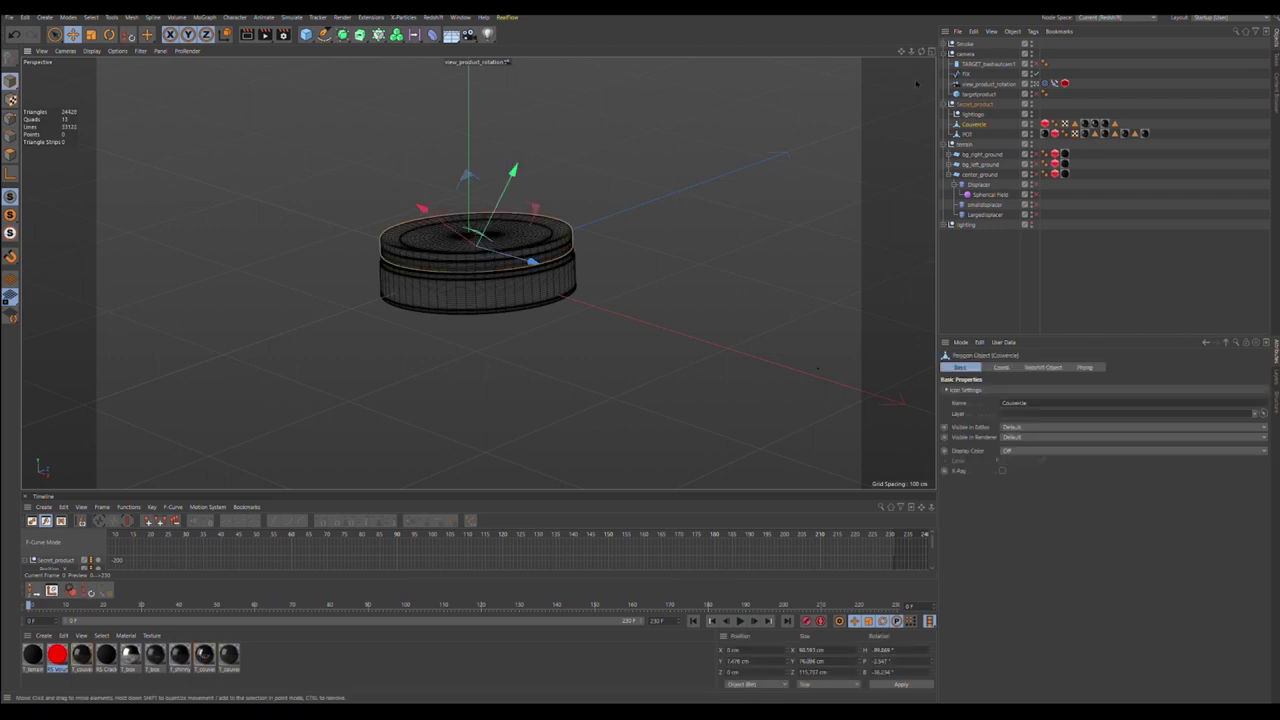
Step: Scrub through the Secret_product null's animation to frame 225 and enlarge the timeline to examine its position and rotation F-curves
{"action": "left_click", "coordinate": [964, 105]}
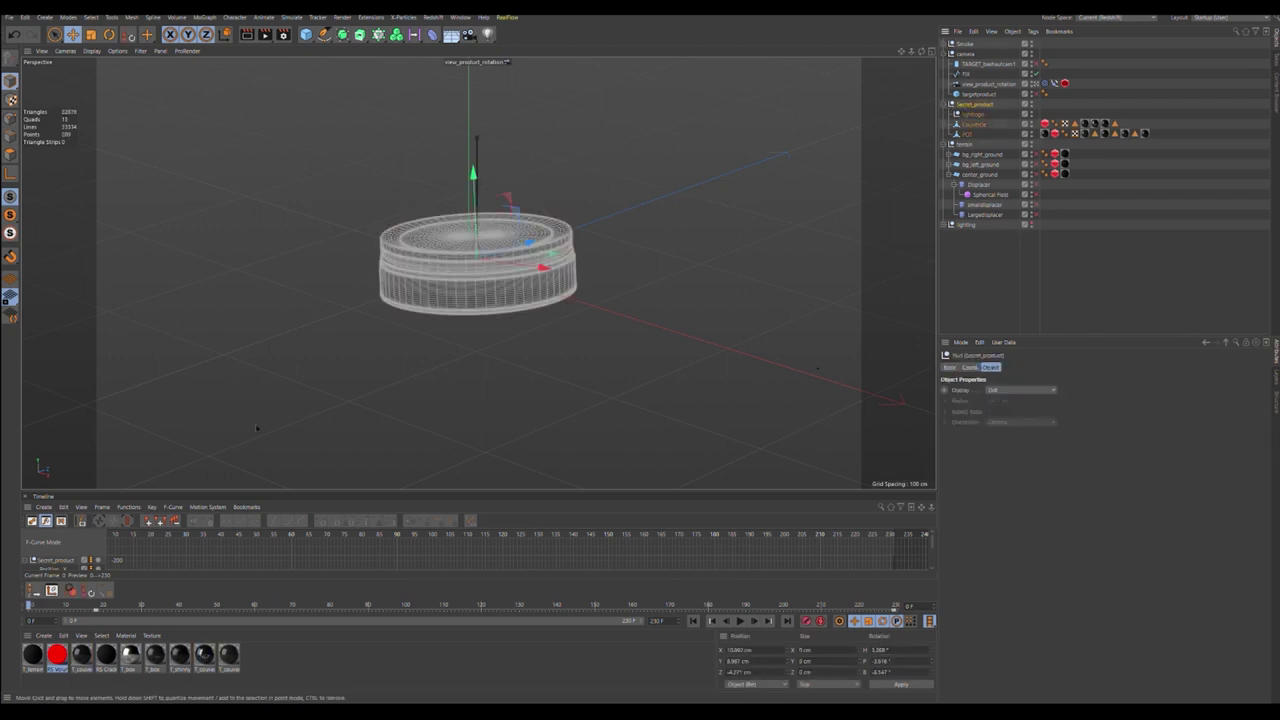
{"action": "left_click", "coordinate": [86, 605]}
{"action": "left_click_drag", "start_coordinate": [86, 605], "coordinate": [874, 535]}
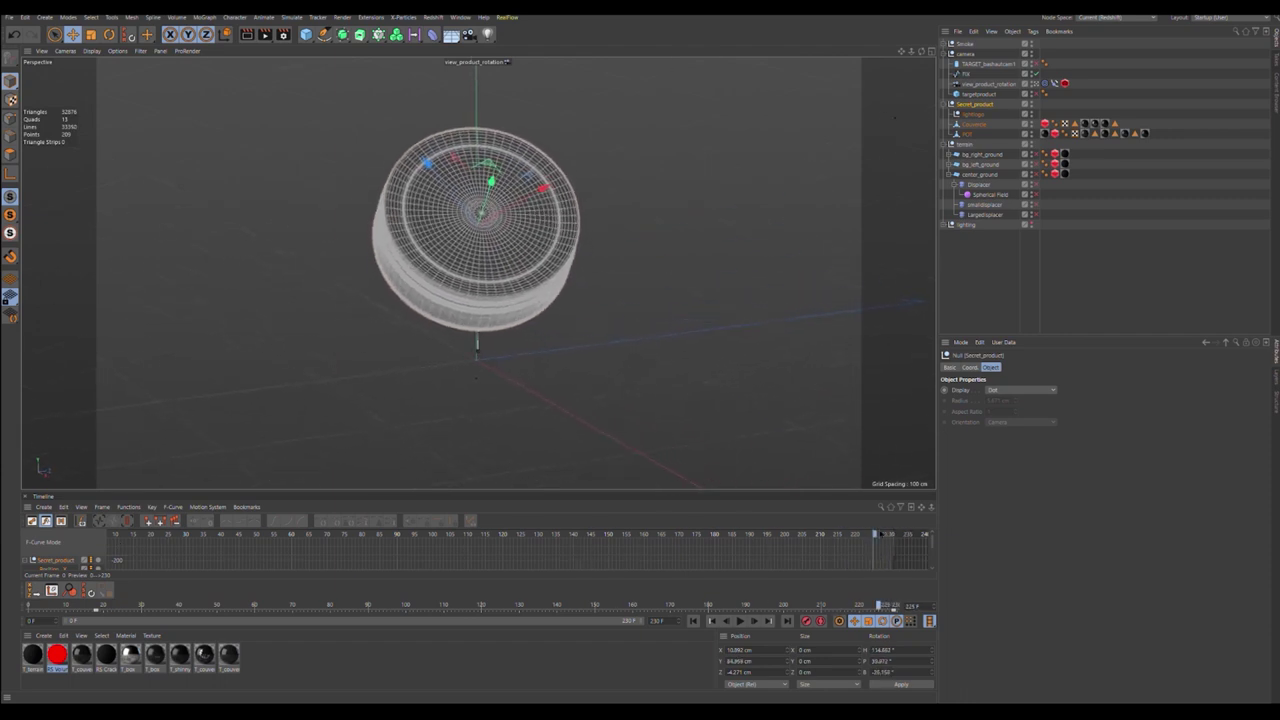
{"action": "left_click_drag", "start_coordinate": [283, 492], "coordinate": [403, 261]}
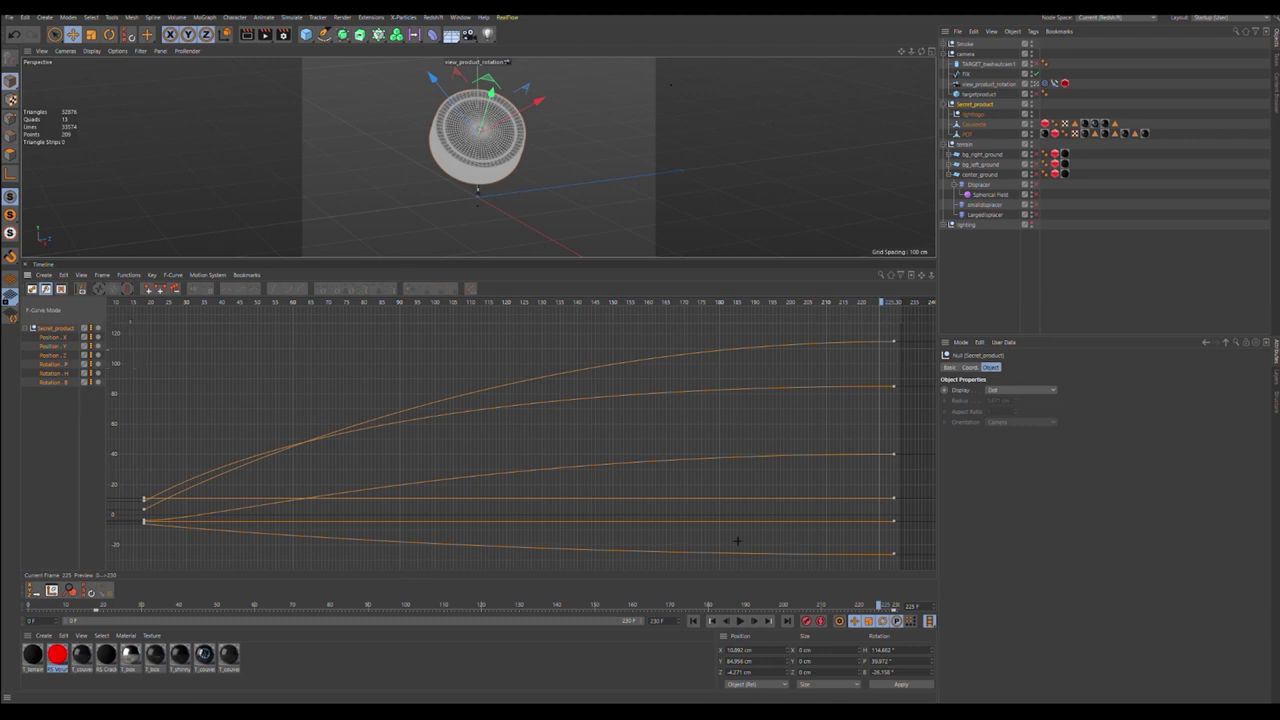
Step: Try spline interpolation with flat tangents on all of the Secret_product keys, play the animation, and undo the curve change
{"action": "left_click_drag", "start_coordinate": [944, 562], "coordinate": [930, 545]}
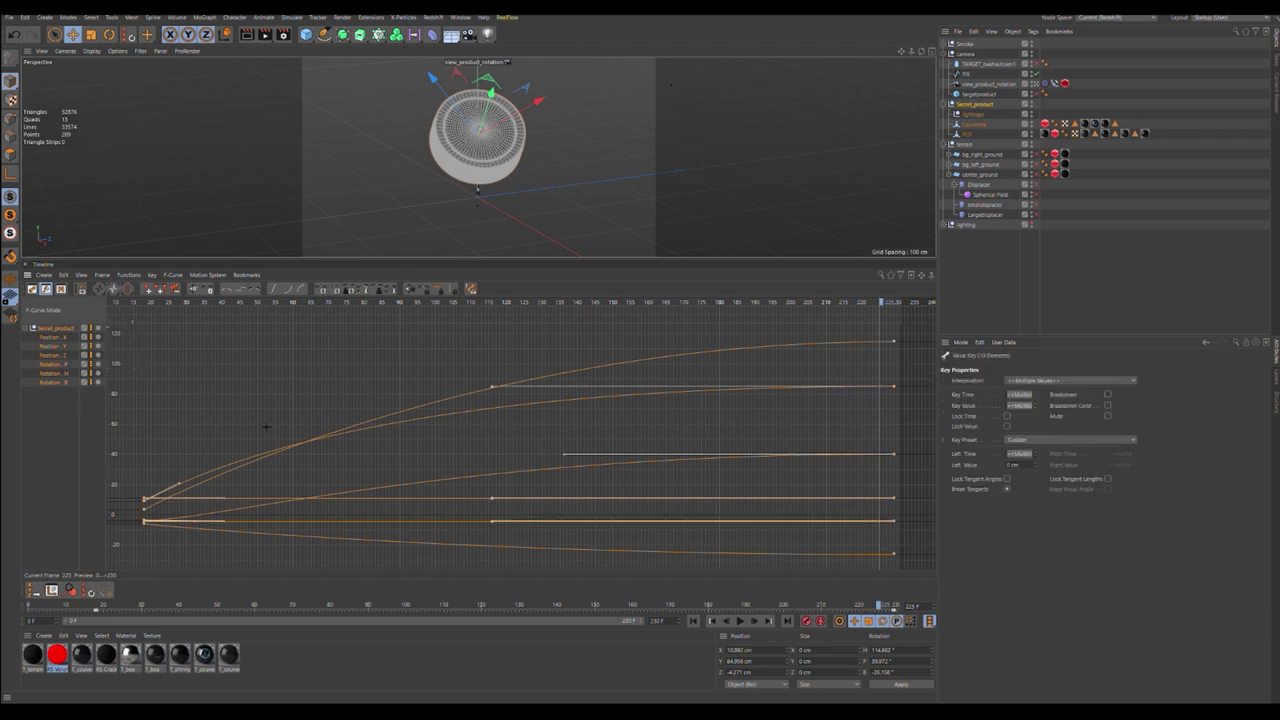
{"action": "key", "text": "ctrl+a"}
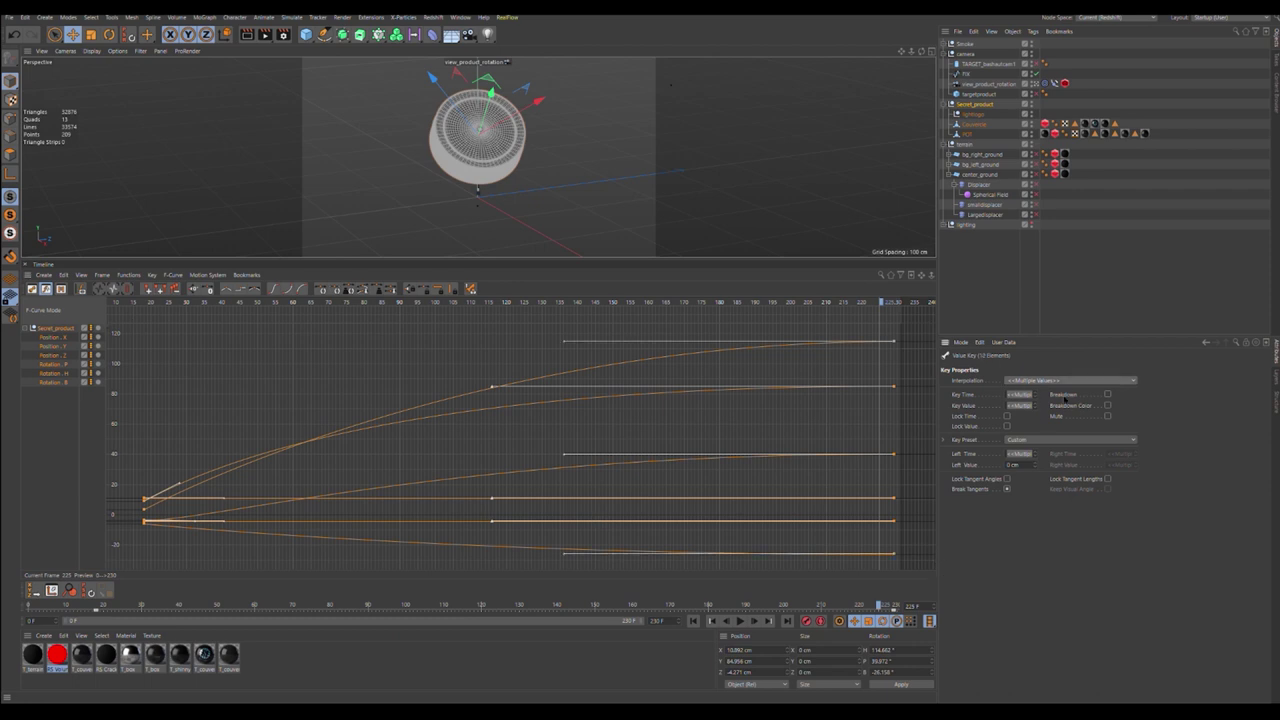
{"action": "left_click", "coordinate": [1034, 409]}
{"action": "left_click", "coordinate": [273, 288]}
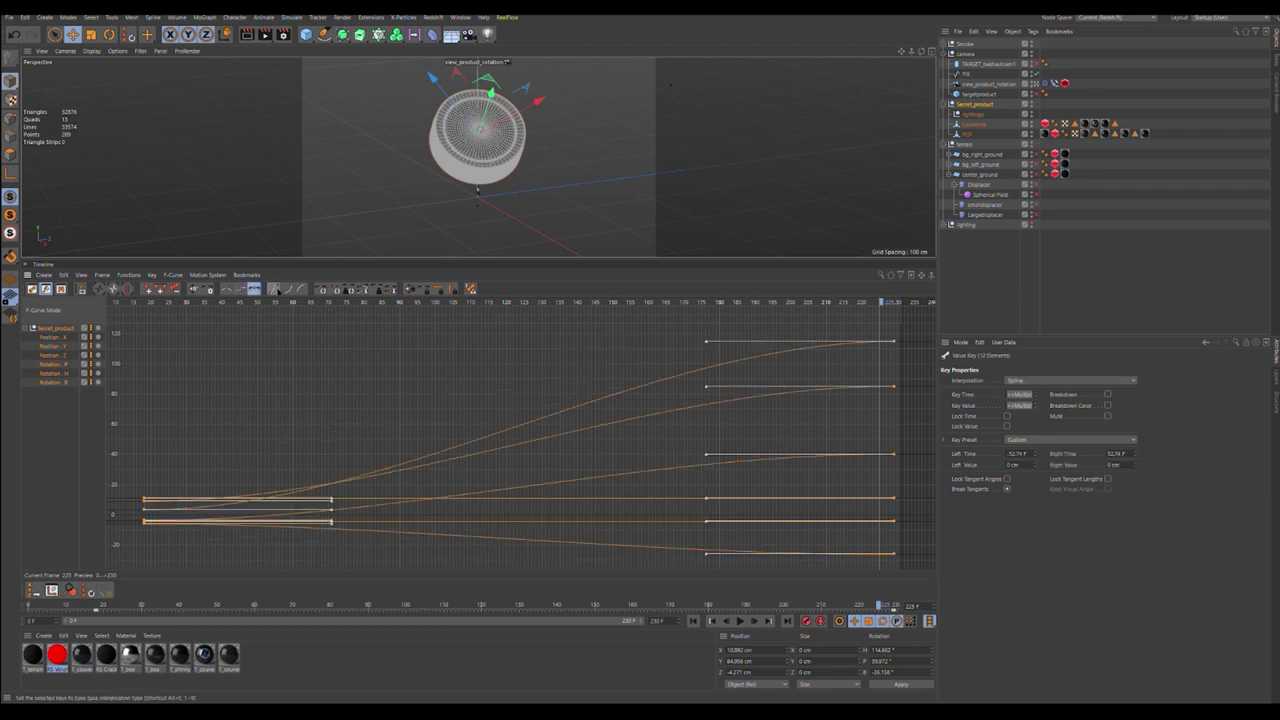
{"action": "left_click", "coordinate": [690, 621]}
{"action": "left_click", "coordinate": [741, 621]}
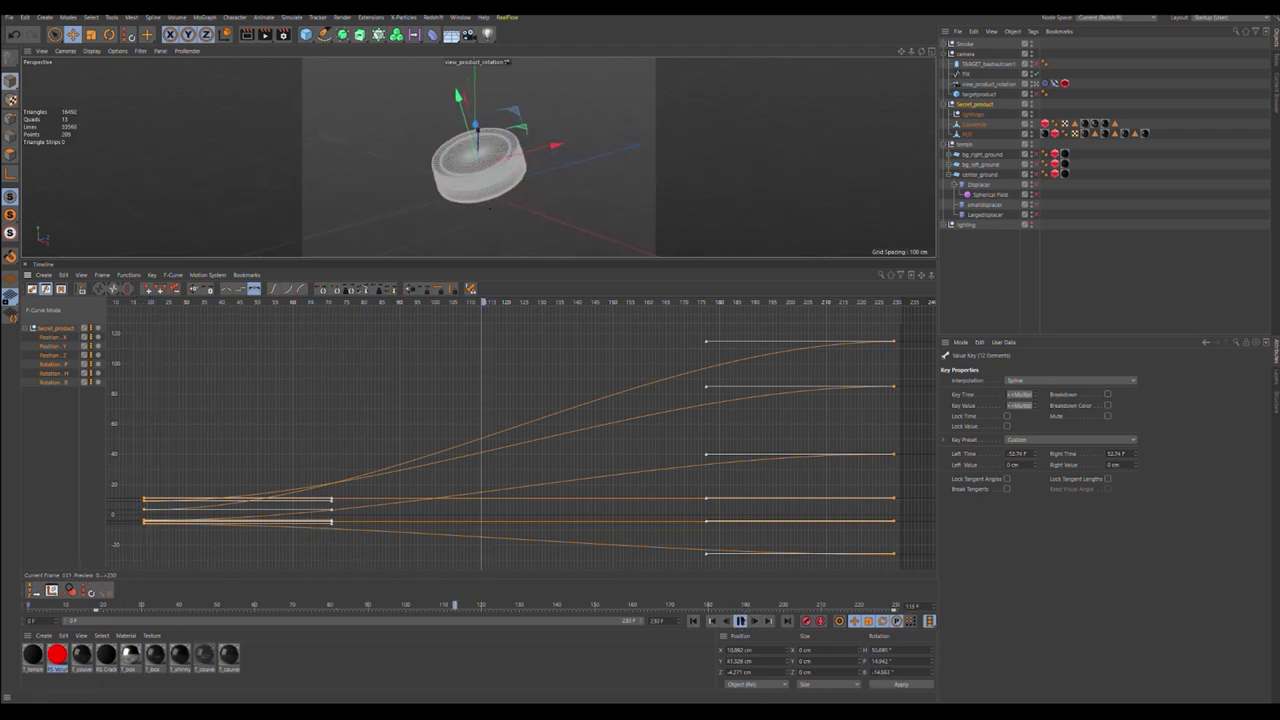
{"action": "left_click", "coordinate": [740, 621]}
{"action": "key", "text": "ctrl+z"}
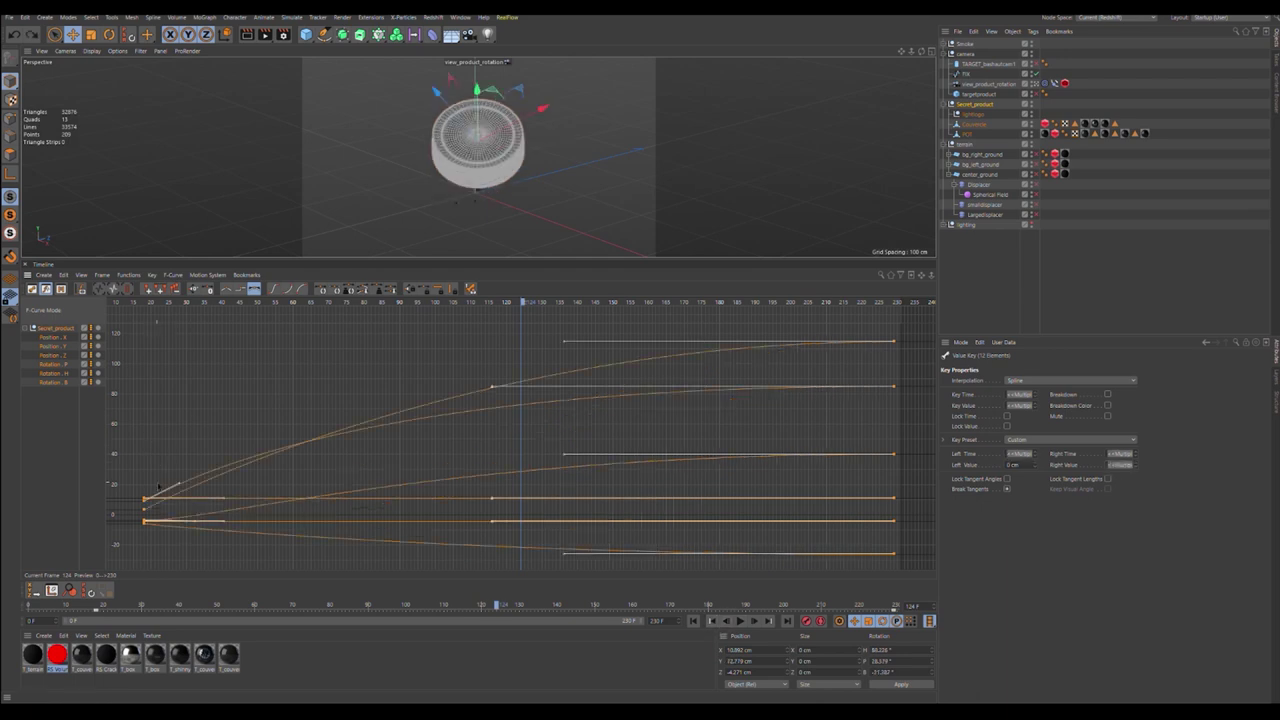
Step: Play the jar's rise and rotation from the first frame, and scrub back through its early frames to examine the motion
{"action": "key", "text": "shift+f"}
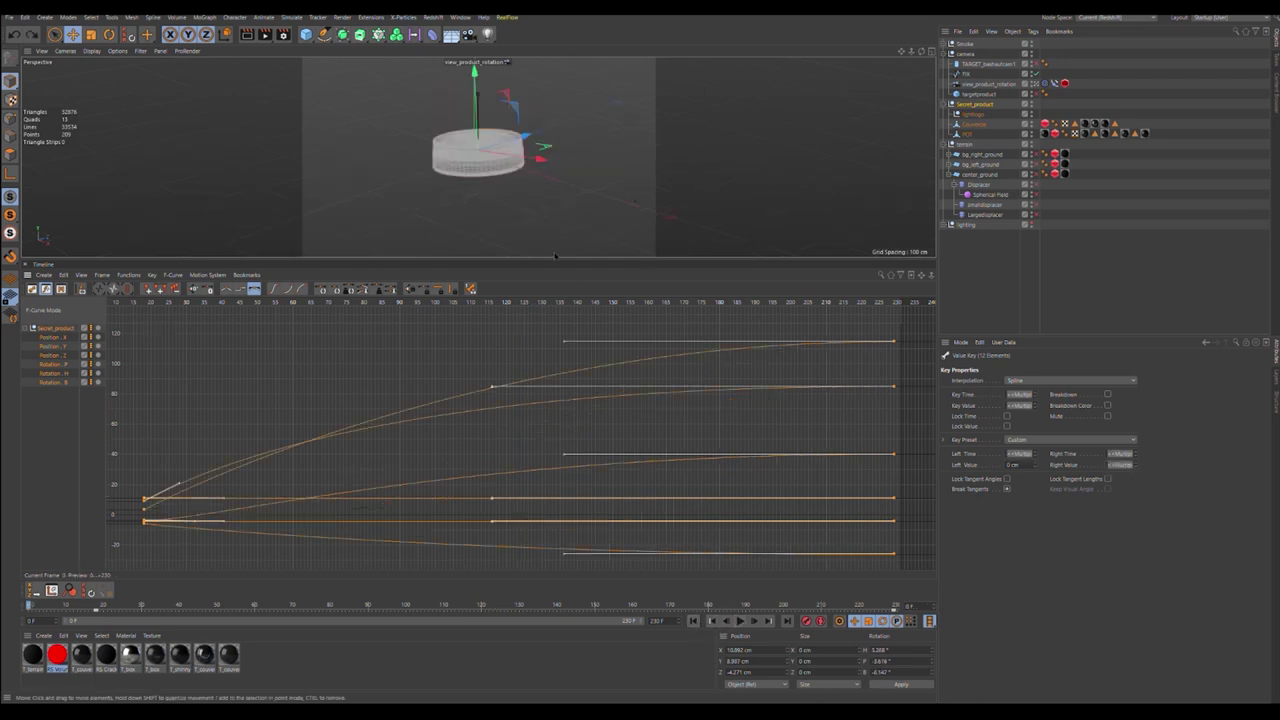
{"action": "left_click_drag", "start_coordinate": [557, 253], "coordinate": [557, 316]}
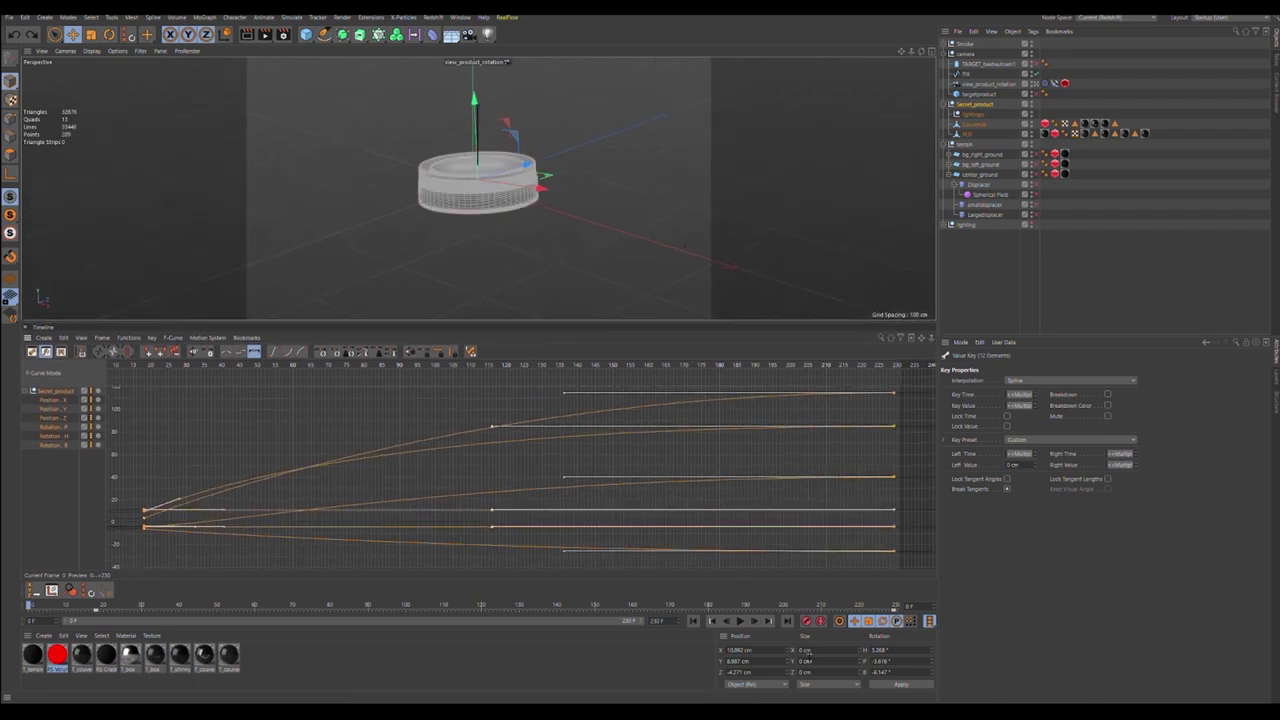
{"action": "left_click", "coordinate": [740, 621]}
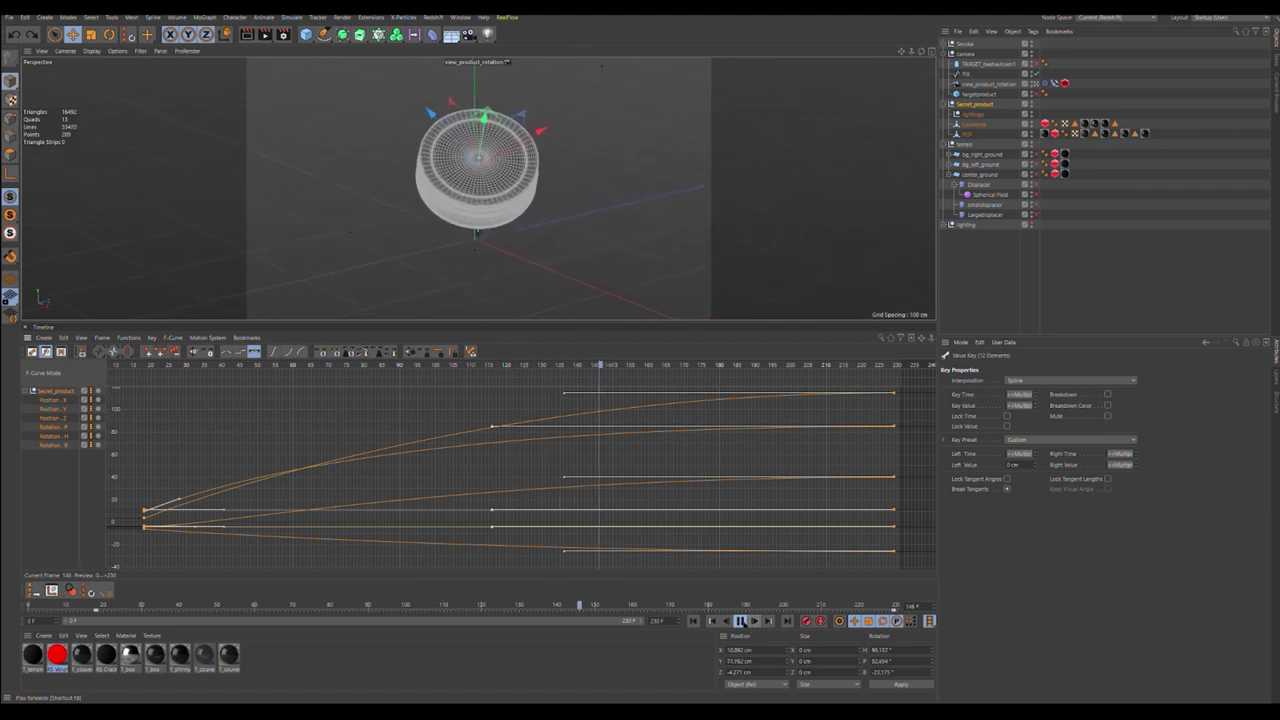
{"action": "left_click", "coordinate": [740, 621]}
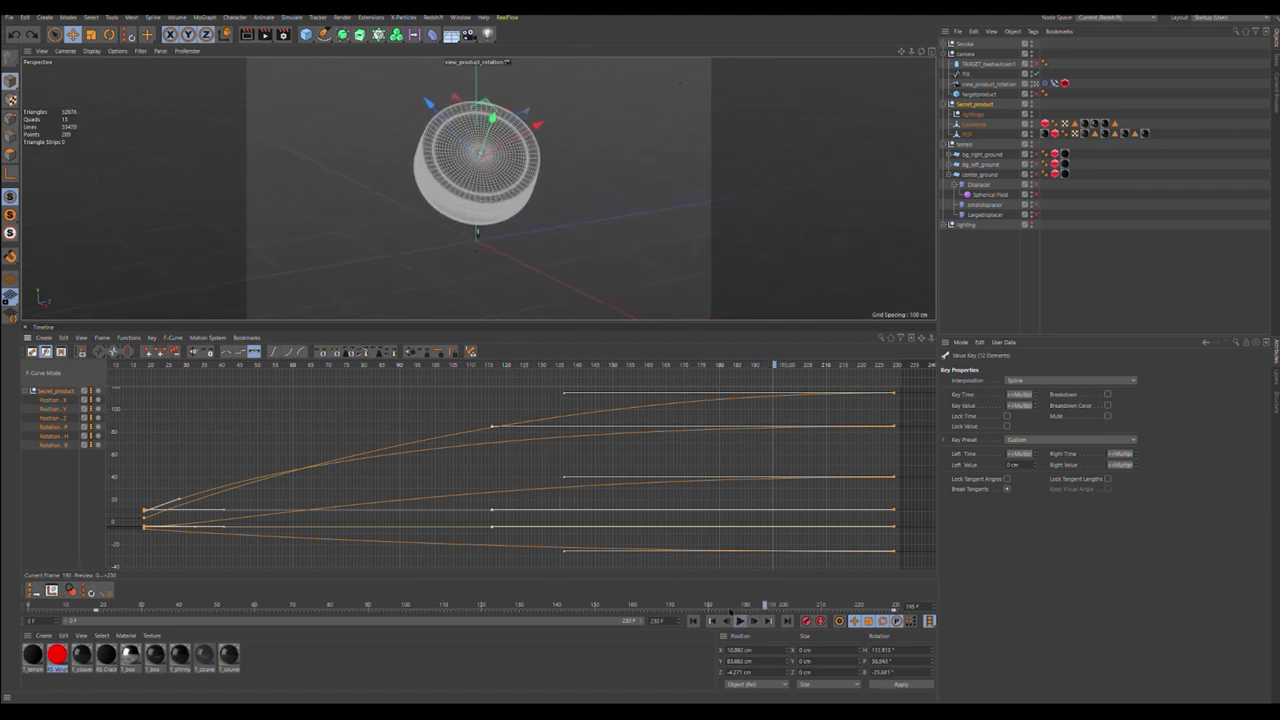
{"action": "left_click_drag", "start_coordinate": [386, 606], "coordinate": [237, 606]}
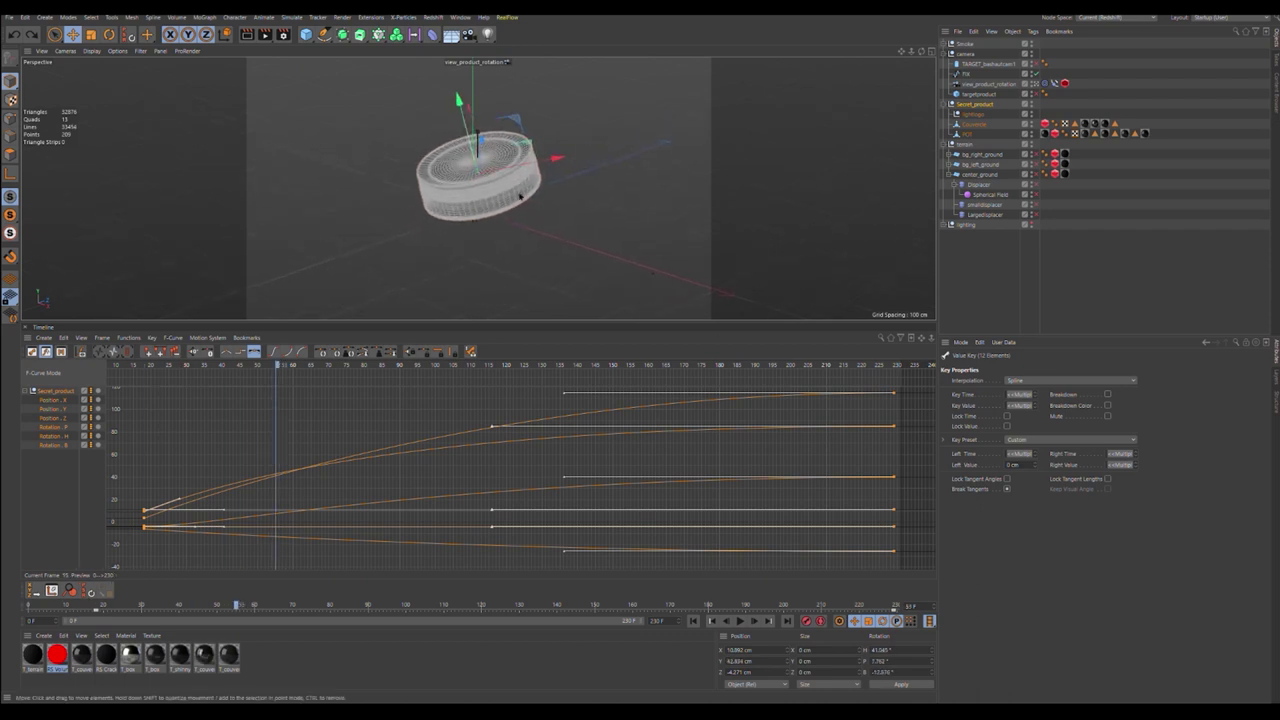
{"action": "left_click_drag", "start_coordinate": [112, 606], "coordinate": [130, 570]}
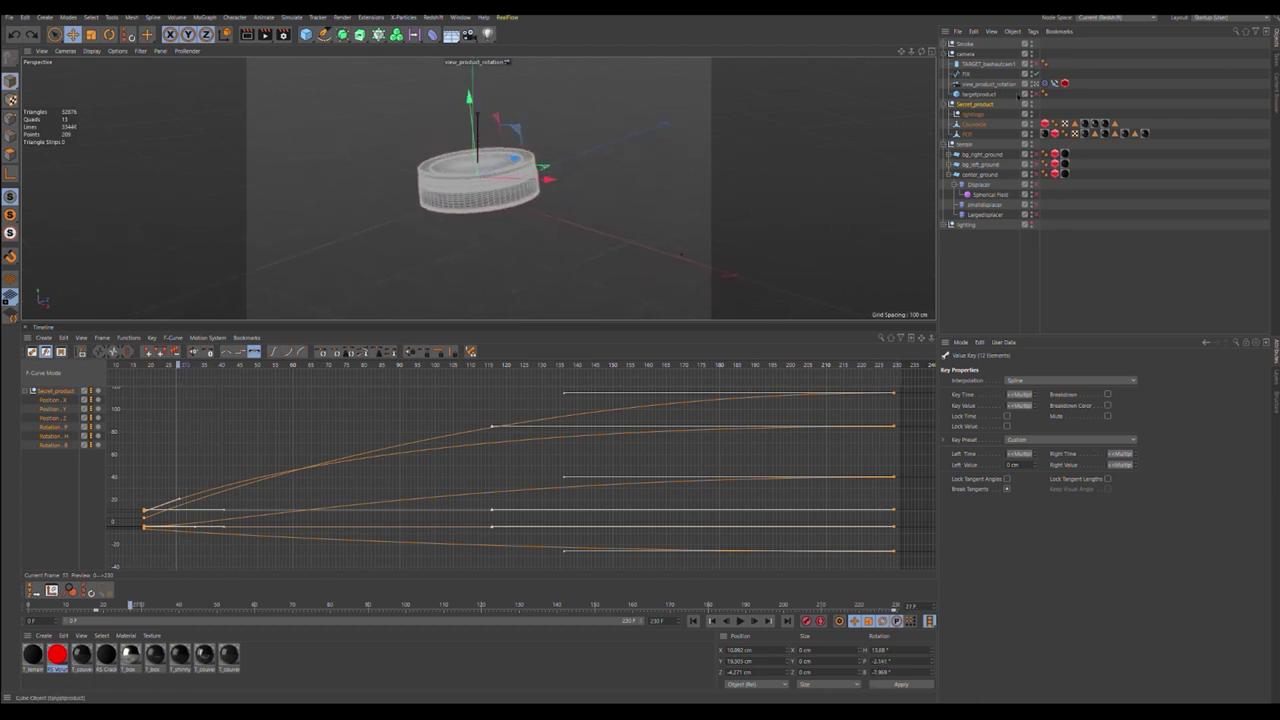
Step: Show the view_product_rotation camera's object properties, and enable the ground planes and displacers in the terrain group
{"action": "left_click", "coordinate": [1044, 84]}
{"action": "left_click_drag", "start_coordinate": [911, 51], "coordinate": [890, 51]}
{"action": "left_click", "coordinate": [1044, 84]}
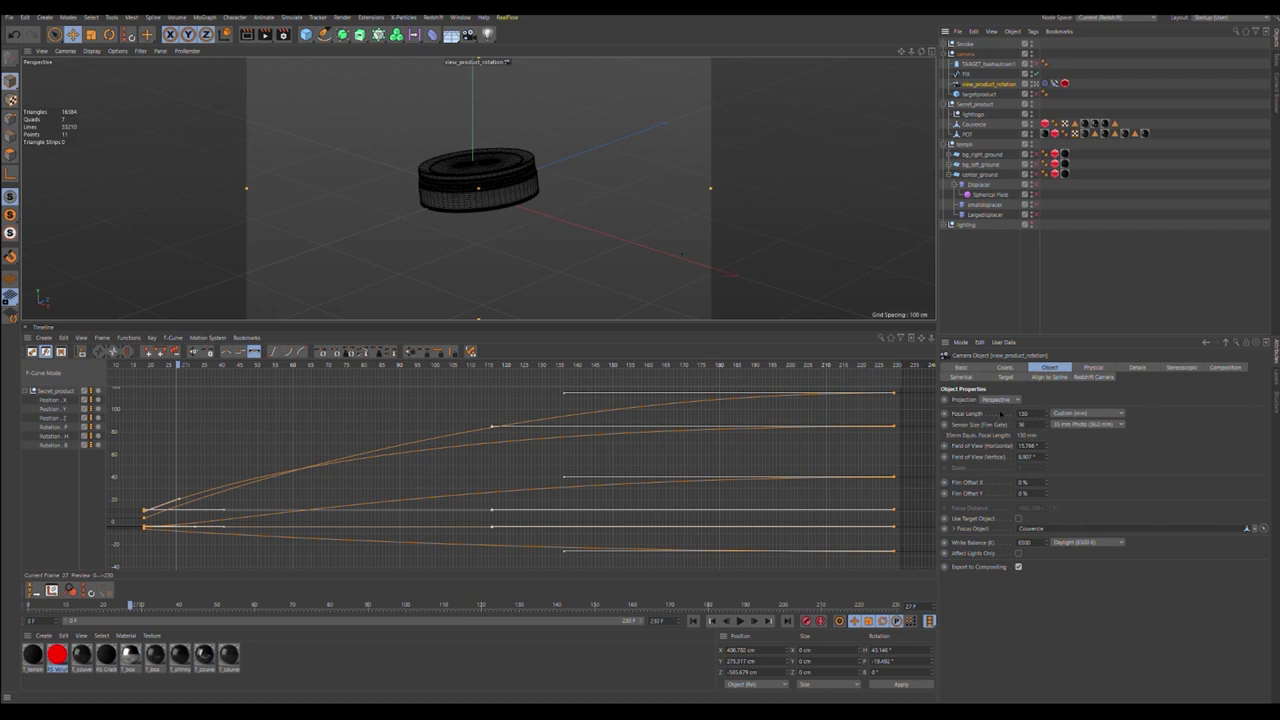
{"action": "left_click_drag", "start_coordinate": [1042, 192], "coordinate": [1036, 215]}
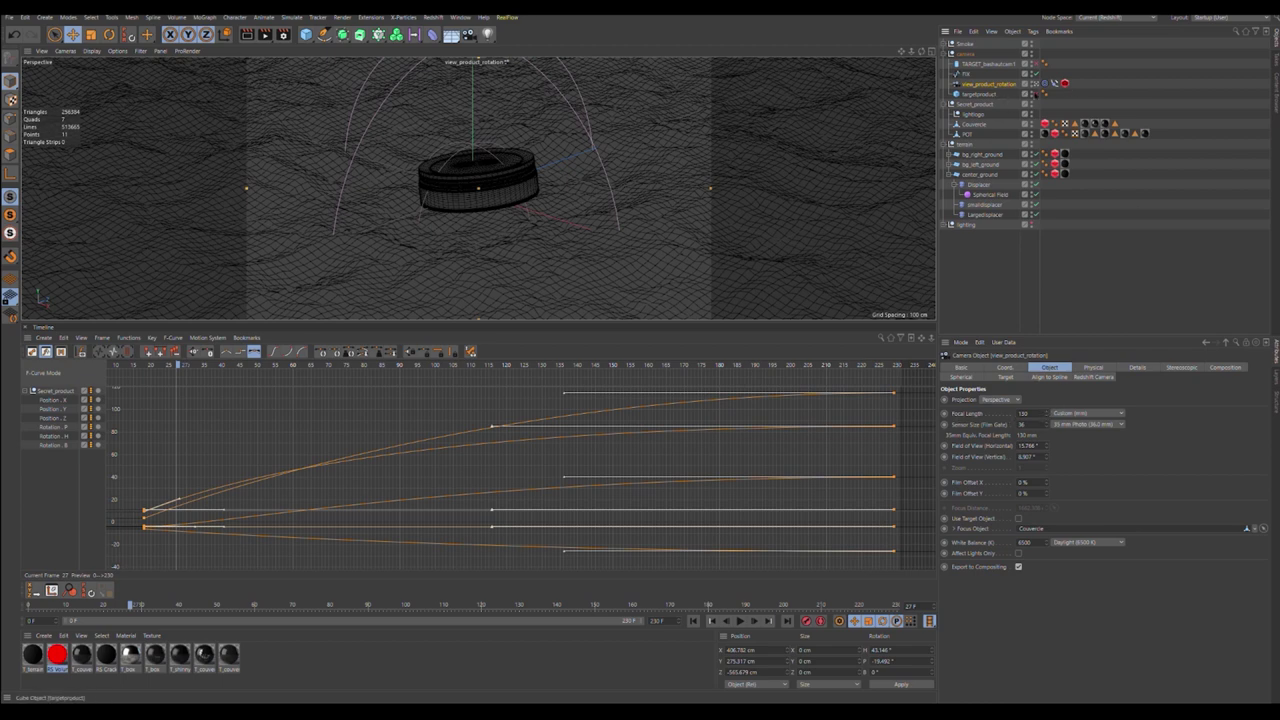
Step: Leave the camera view and select the circular path spline around the terrain to show how the camera travels
{"action": "left_click", "coordinate": [1043, 85]}
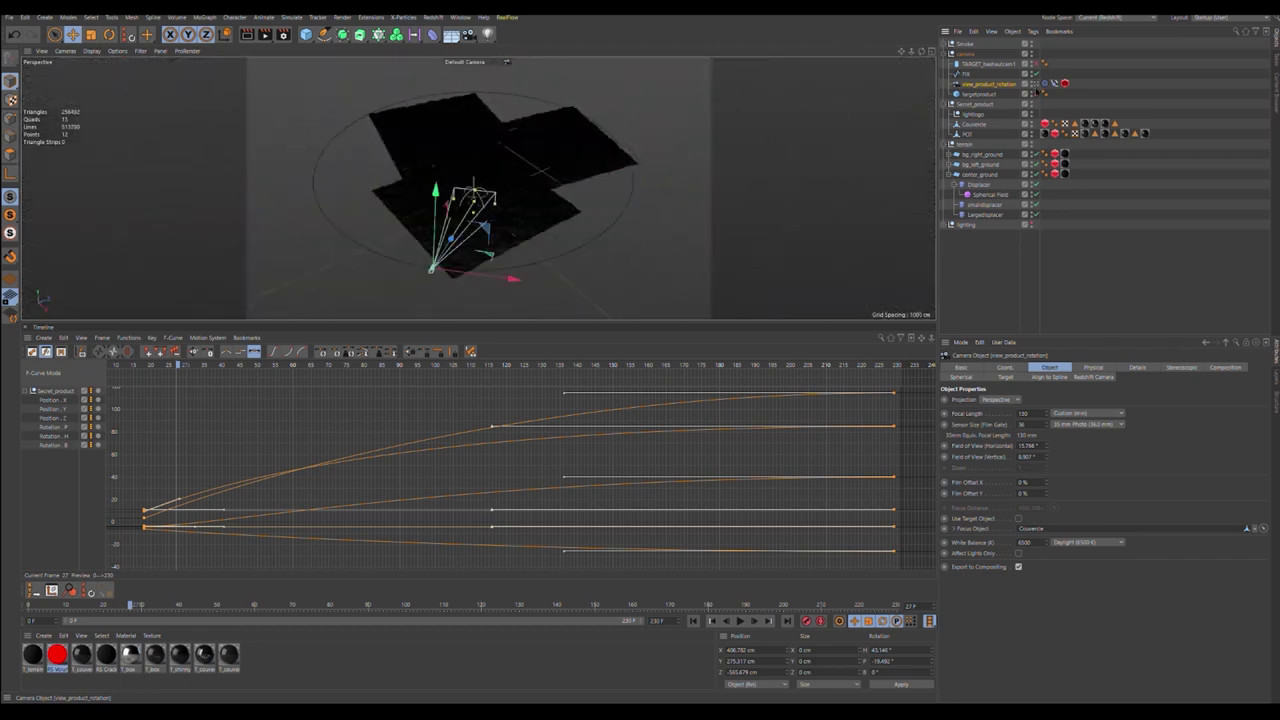
{"action": "left_click_drag", "start_coordinate": [898, 32], "coordinate": [634, 145], "text": "alt"}
{"action": "left_click", "coordinate": [687, 158]}
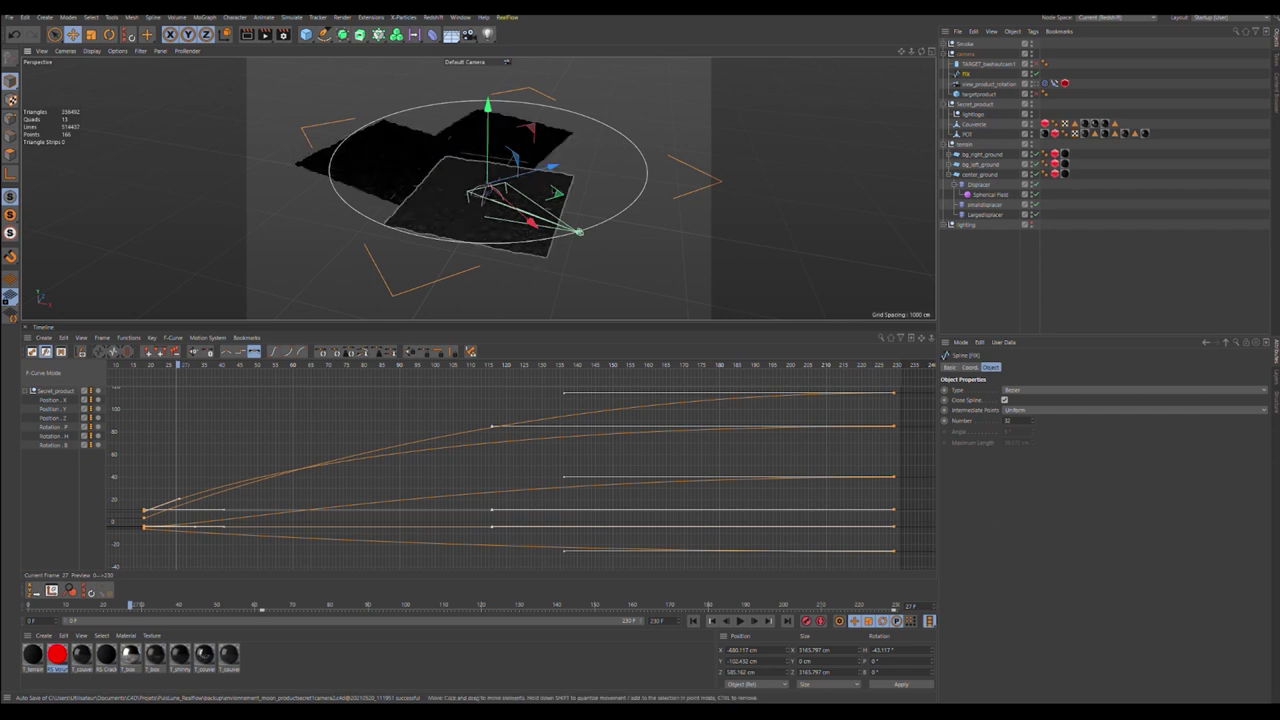
{"action": "mouse_move", "coordinate": [921, 51]}
{"action": "left_mouse_down"}
{"action": "mouse_move", "coordinate": [889, 97]}
{"action": "mouse_move", "coordinate": [882, 57]}
{"action": "mouse_move", "coordinate": [924, 51]}
{"action": "left_mouse_up"}
Step: Review the view_product_rotation camera's Target and Align to Spline tags, and shift its position along the spline to 1%
{"action": "left_click", "coordinate": [988, 84]}
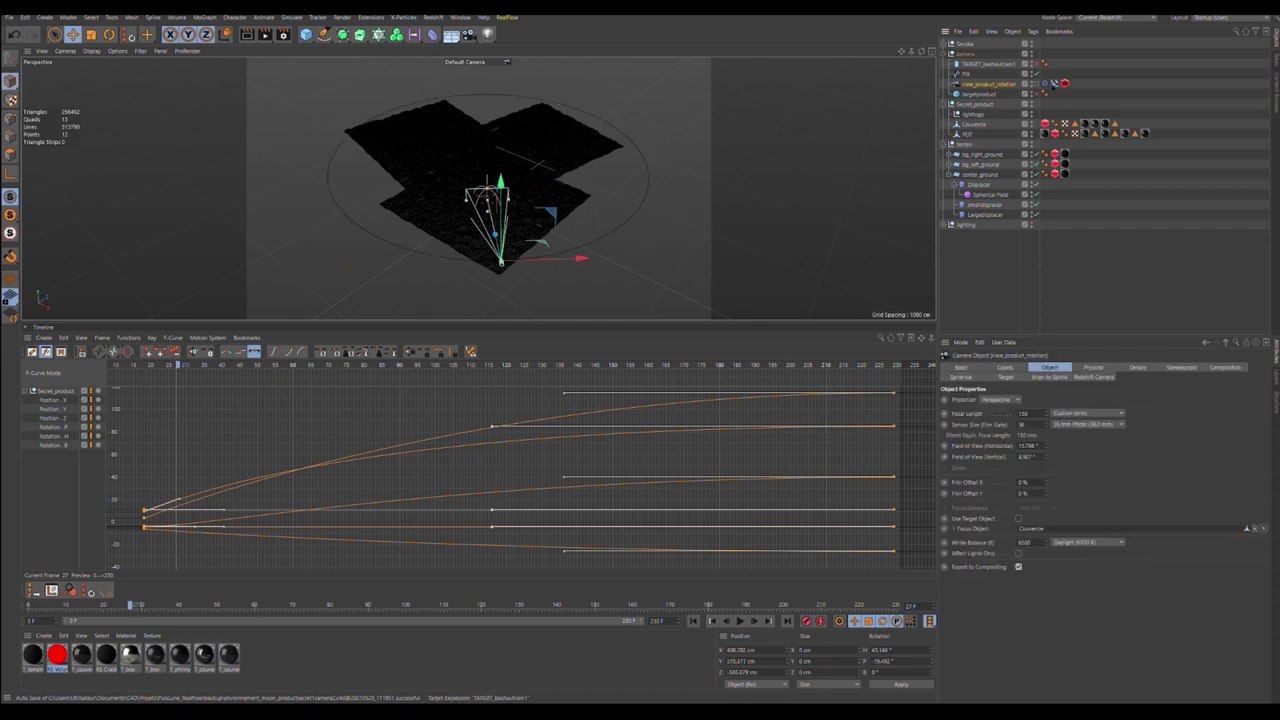
{"action": "left_click", "coordinate": [1055, 83]}
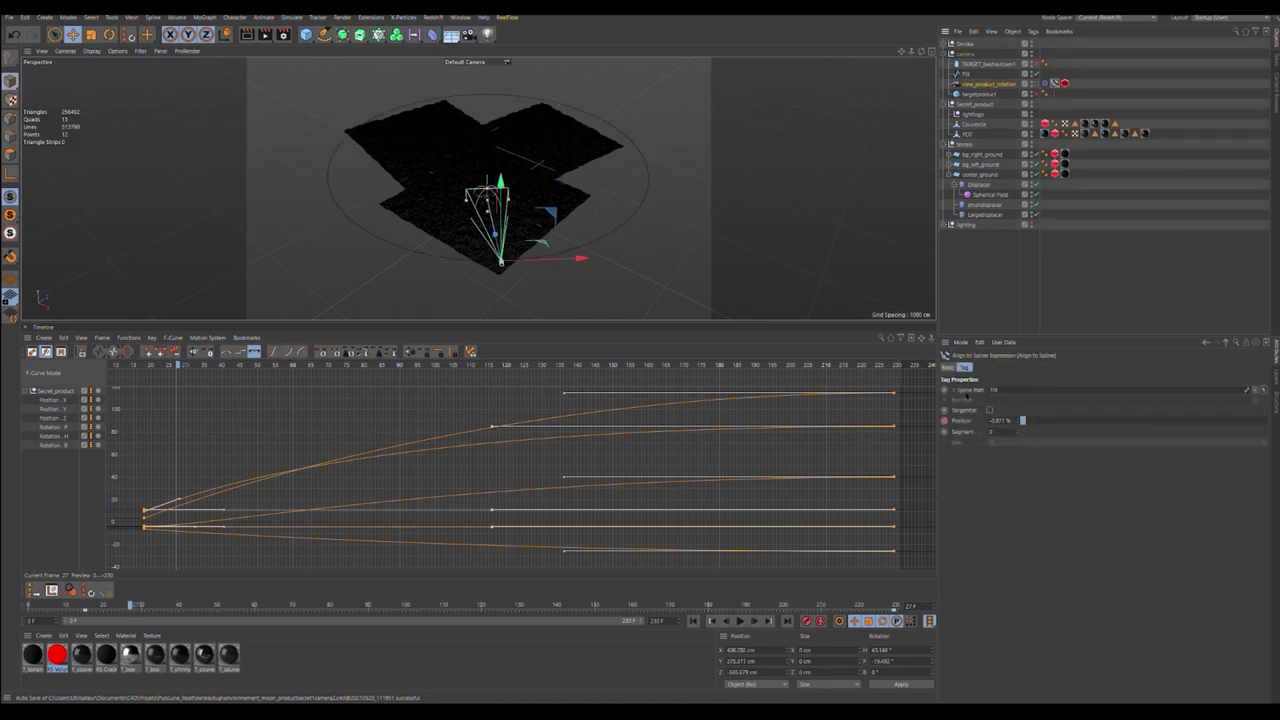
{"action": "left_click", "coordinate": [1045, 84]}
{"action": "left_click", "coordinate": [1055, 84]}
{"action": "mouse_move", "coordinate": [1024, 420]}
{"action": "left_mouse_down"}
{"action": "mouse_move", "coordinate": [1094, 420]}
{"action": "mouse_move", "coordinate": [1022, 427]}
{"action": "left_mouse_up"}
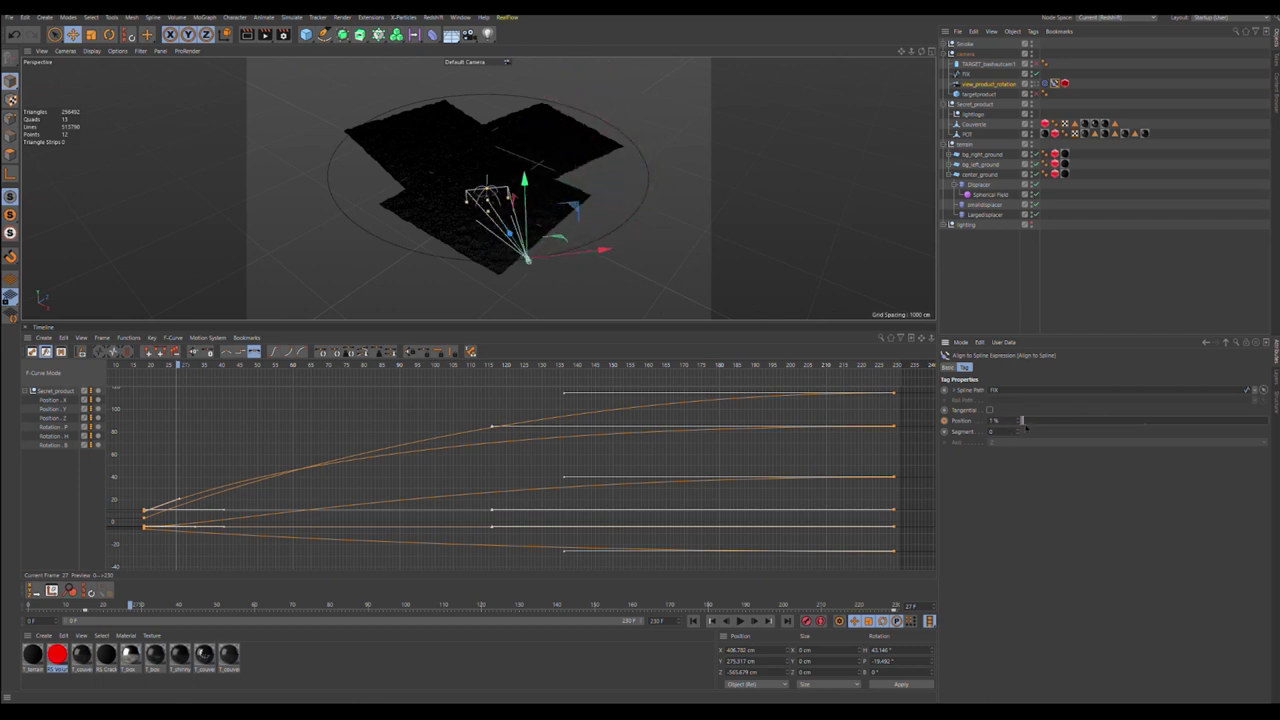
Step: Undo the camera's last shift along the spline, scrub back to frame 16, and review its Target tag
{"action": "key", "text": "ctrl+z"}
{"action": "mouse_move", "coordinate": [92, 606]}
{"action": "left_mouse_down"}
{"action": "mouse_move", "coordinate": [897, 606]}
{"action": "mouse_move", "coordinate": [87, 606]}
{"action": "left_mouse_up"}
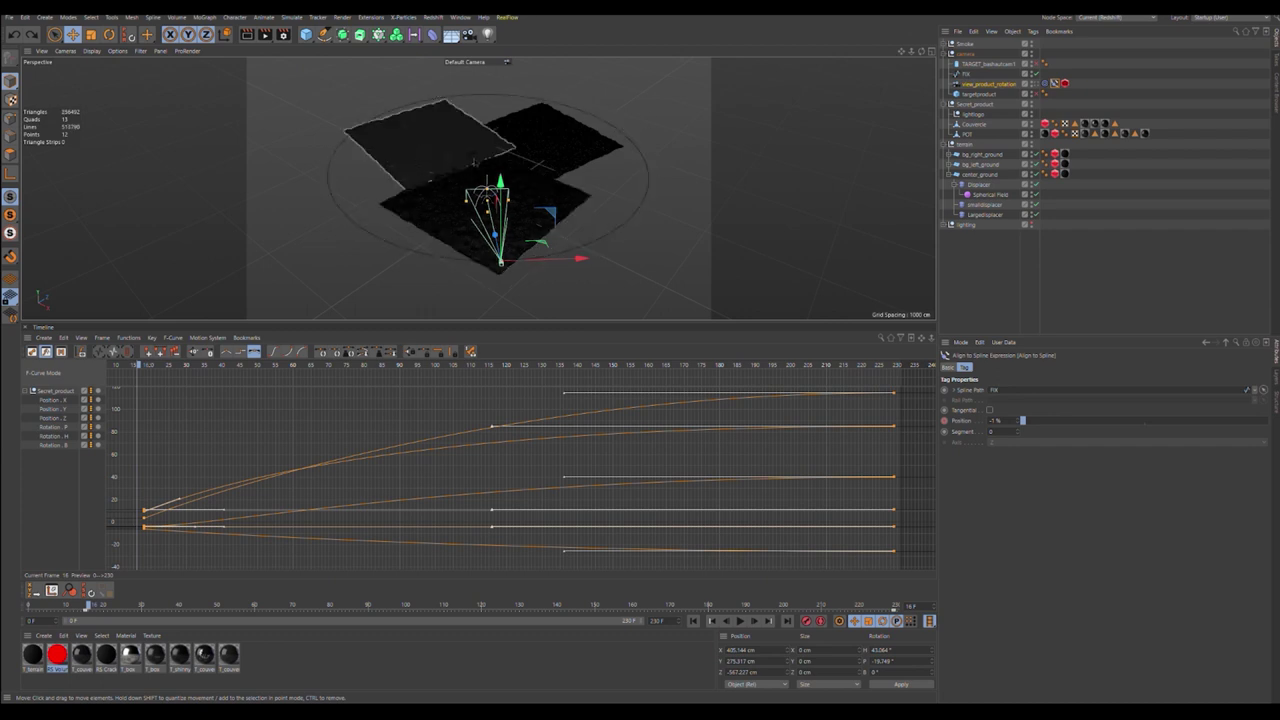
{"action": "left_click", "coordinate": [1044, 85]}
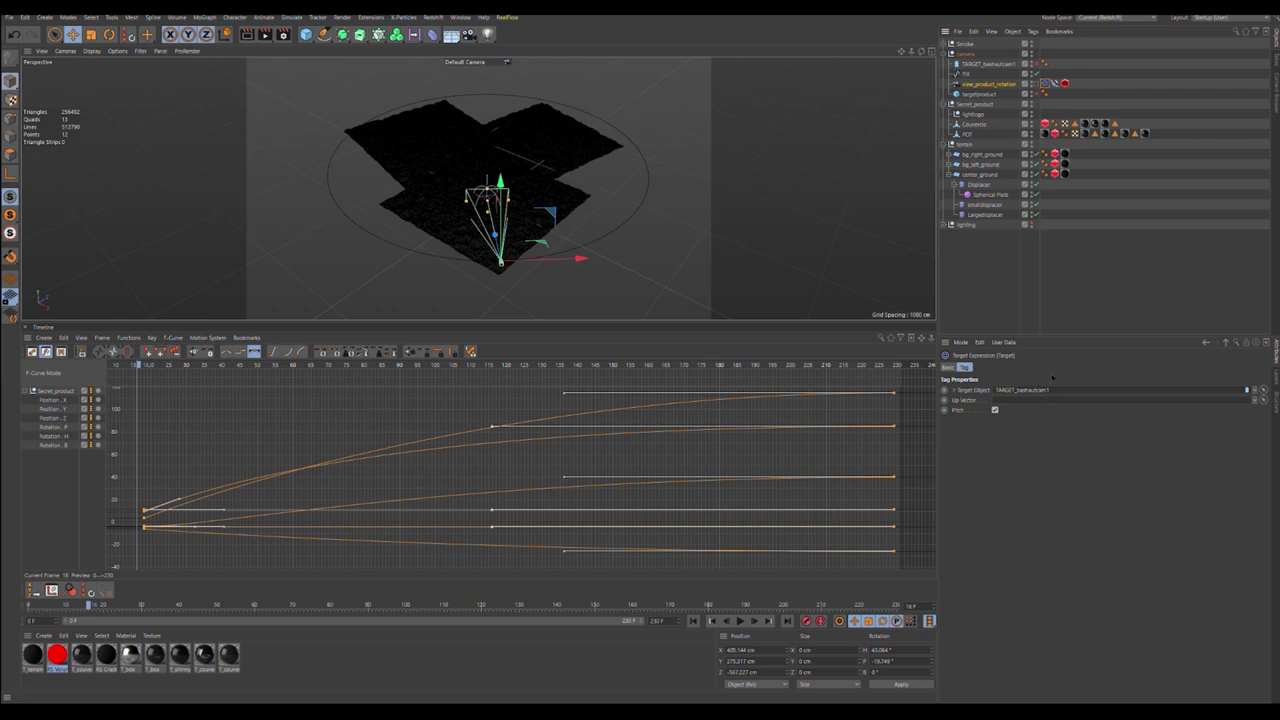
Step: Look through the view_product_rotation camera, play the shot, and scrub it against the Align to Spline tag's Position curve
{"action": "left_click", "coordinate": [1036, 86]}
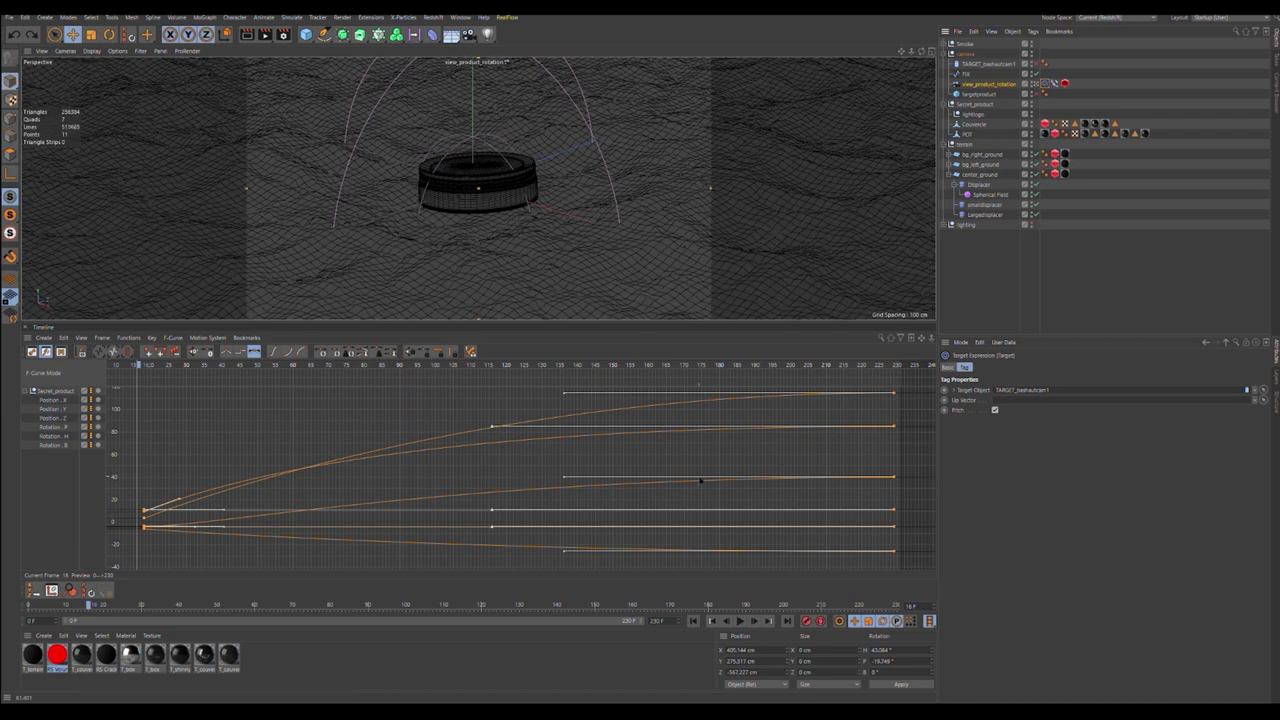
{"action": "left_click", "coordinate": [740, 621]}
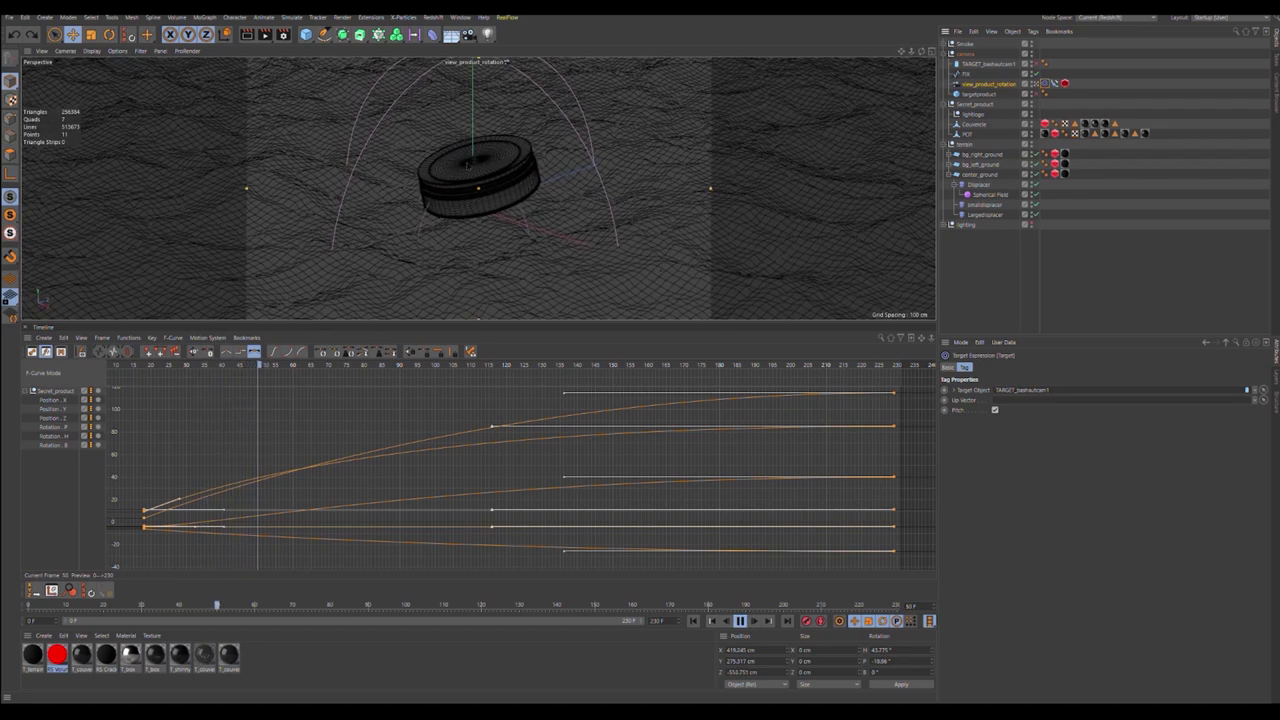
{"action": "left_click", "coordinate": [1054, 84]}
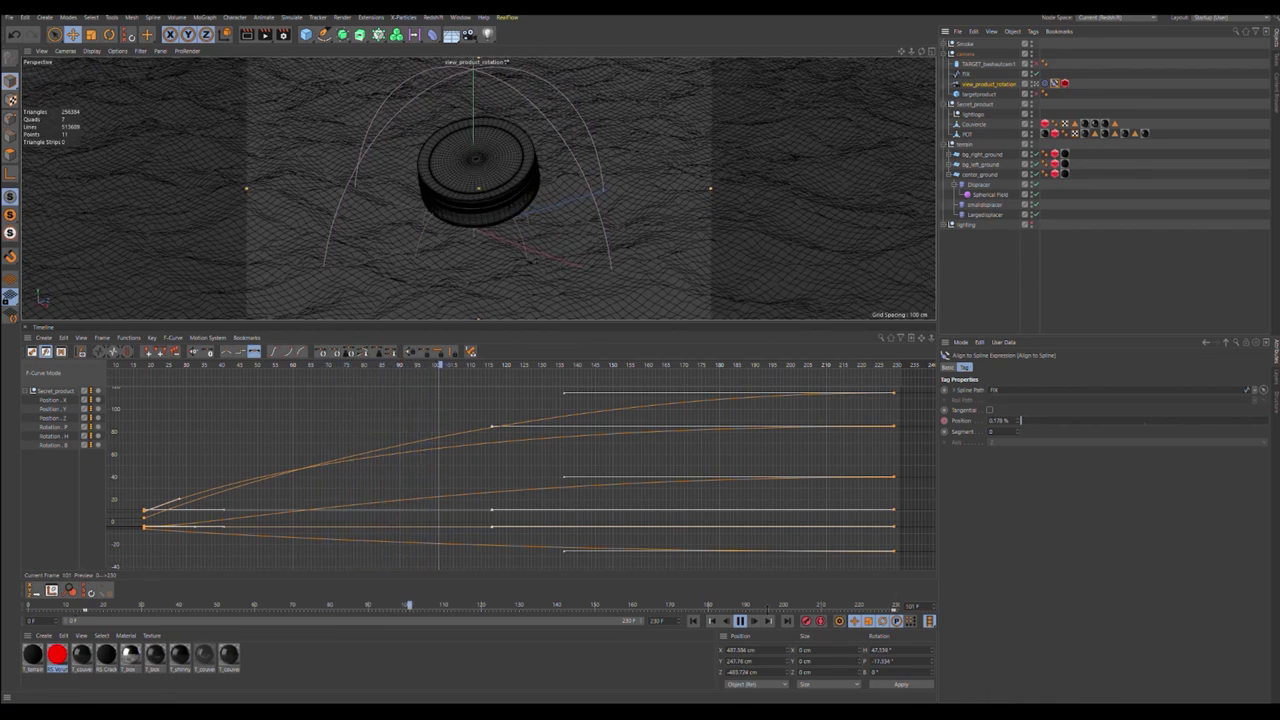
{"action": "left_click", "coordinate": [740, 621]}
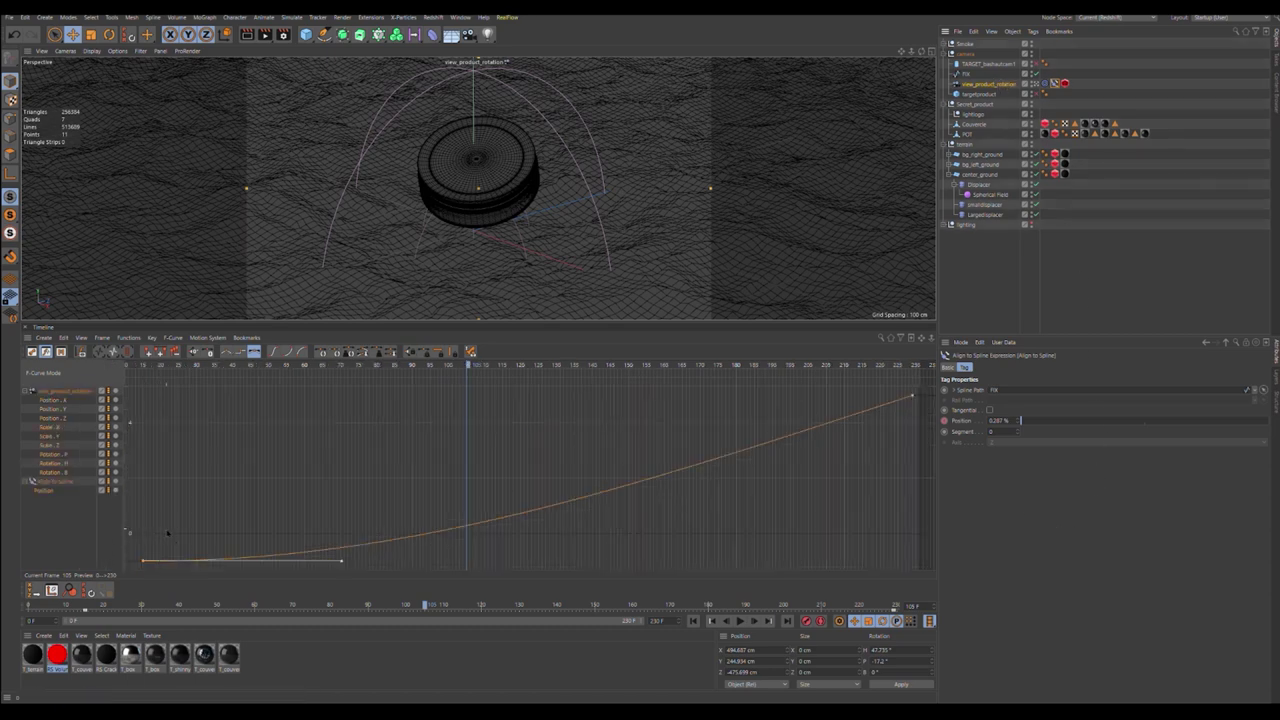
{"action": "left_click_drag", "start_coordinate": [143, 367], "coordinate": [370, 368]}
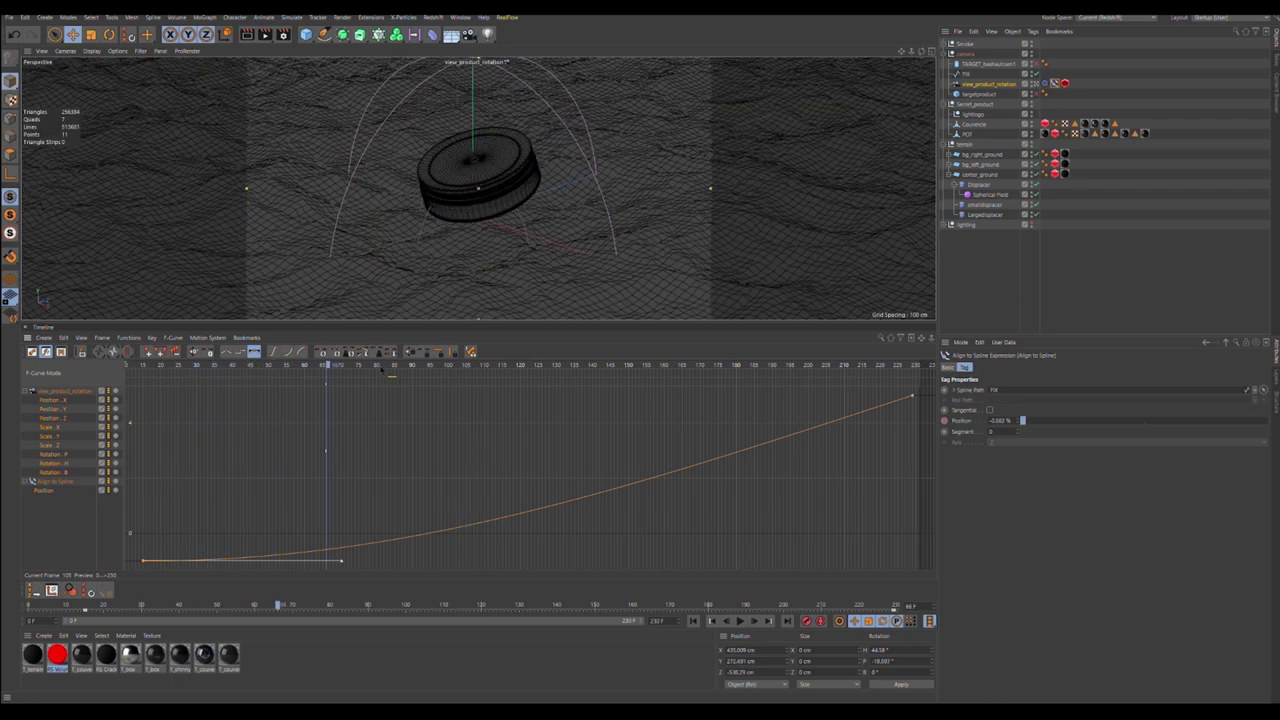
{"action": "left_click_drag", "start_coordinate": [678, 361], "coordinate": [368, 404]}
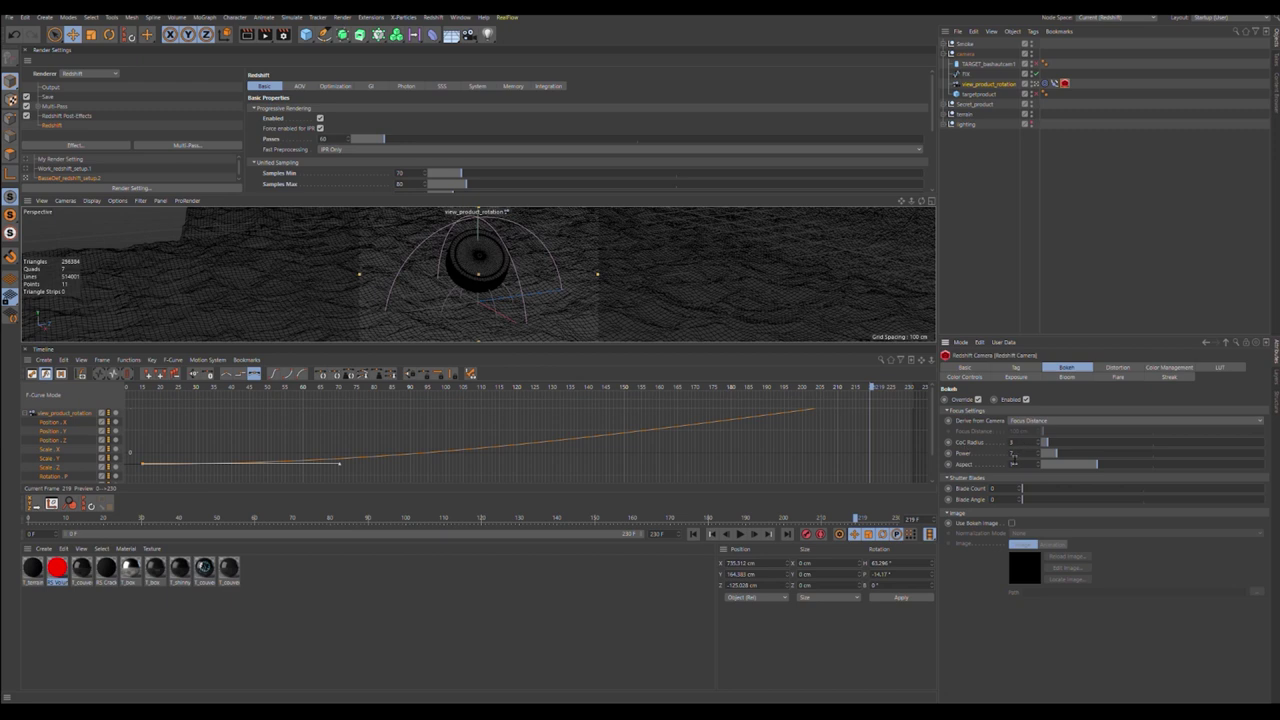
Step: Enlarge the render settings and examine the Redshift Unified Sampling and Sampling Overrides values from Reflection to Sub-Surface Multiple Scattering
{"action": "left_click", "coordinate": [50, 214]}
{"action": "left_click_drag", "start_coordinate": [928, 185], "coordinate": [926, 190]}
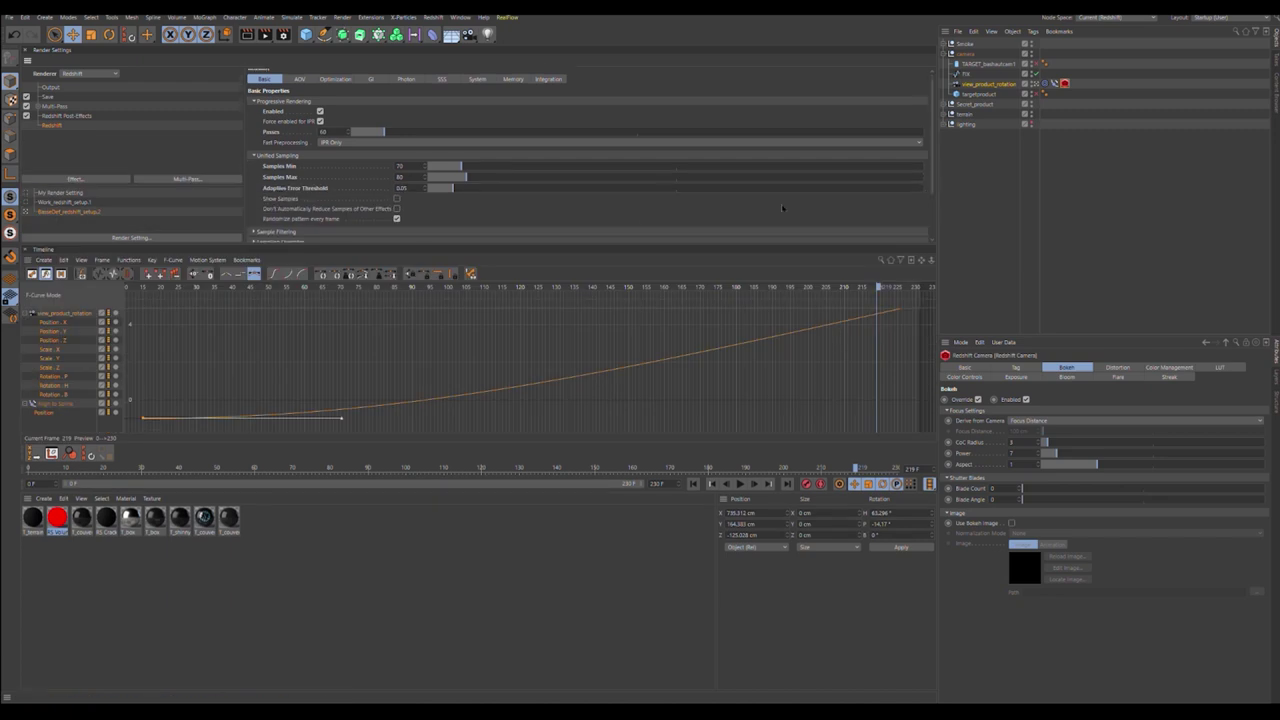
{"action": "left_click_drag", "start_coordinate": [577, 251], "coordinate": [600, 504]}
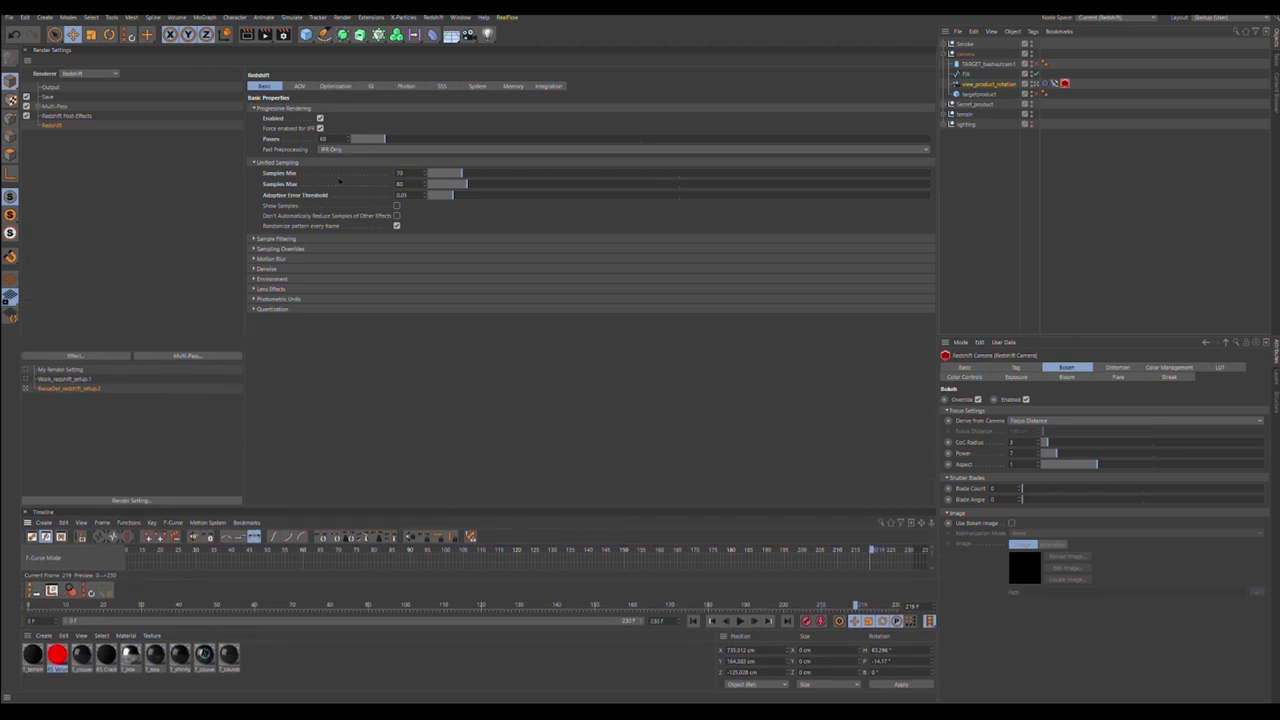
{"action": "left_click", "coordinate": [253, 239]}
{"action": "left_click", "coordinate": [253, 239]}
{"action": "left_click", "coordinate": [254, 248]}
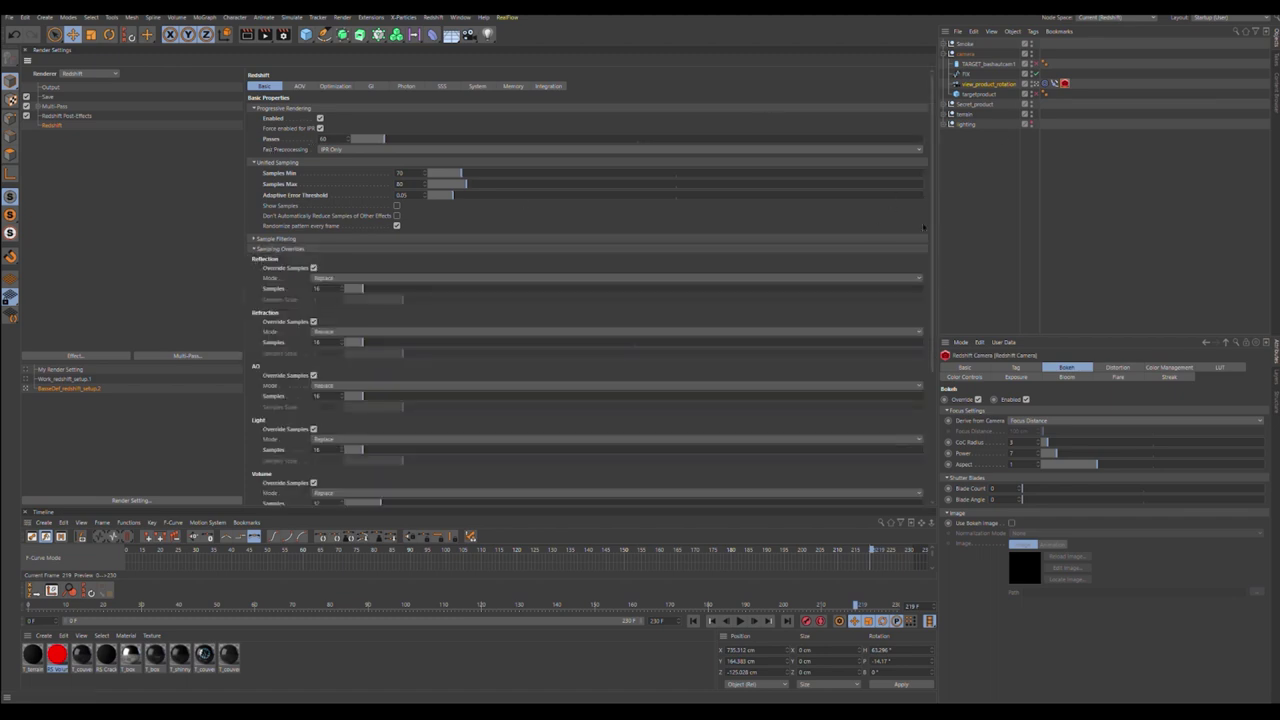
{"action": "left_click_drag", "start_coordinate": [935, 219], "coordinate": [940, 317]}
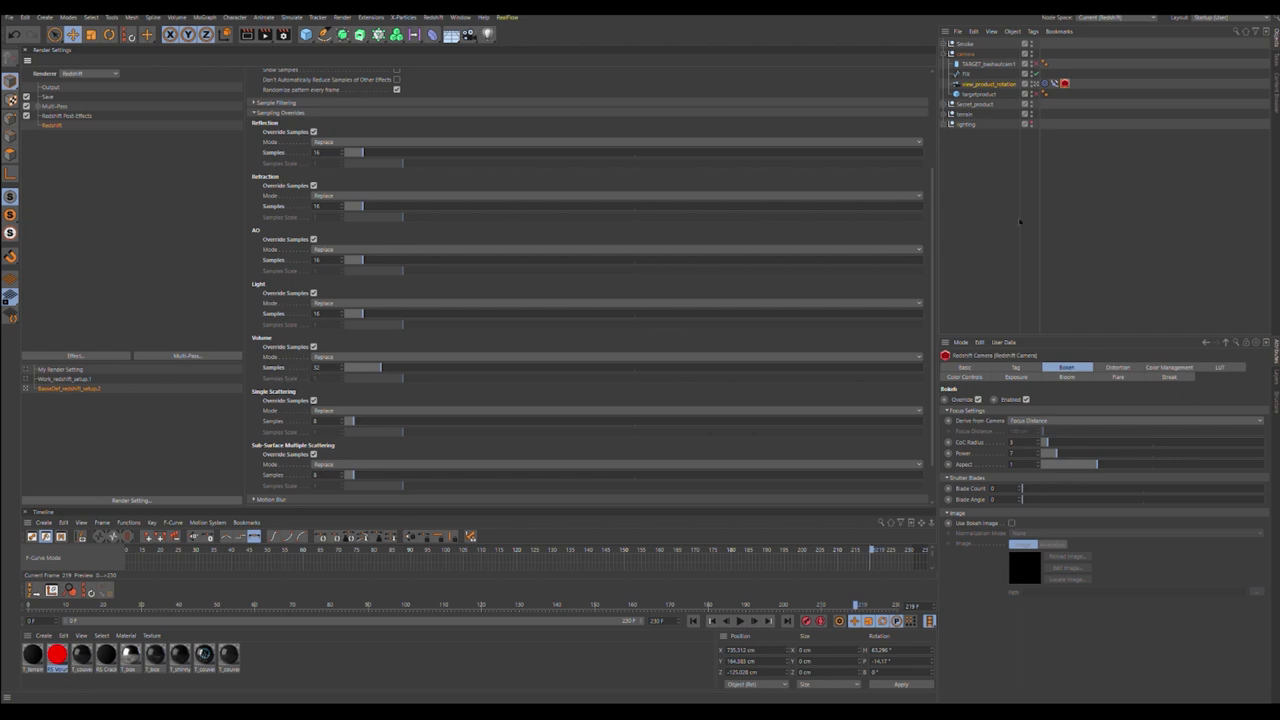
{"action": "scroll", "coordinate": [915, 183], "scroll_direction": "up", "scroll_amount": 5}
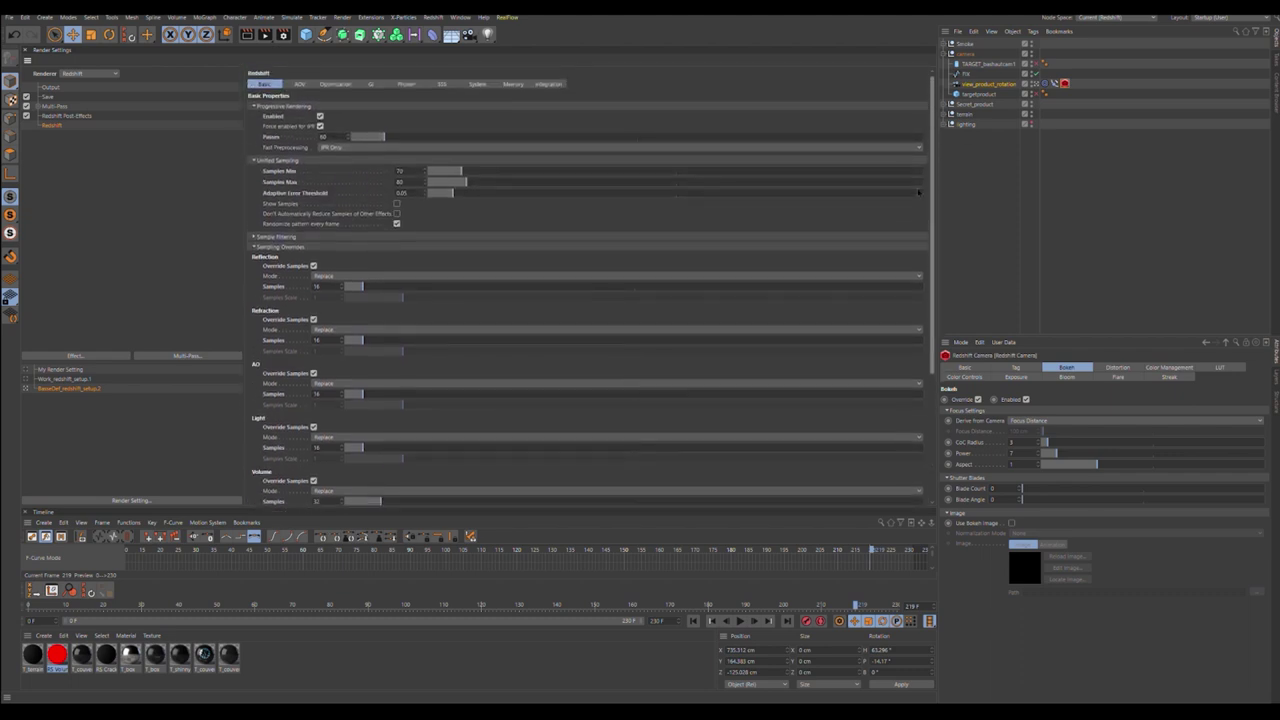
Step: Review the Redshift GI engines and bounces and the Maximum Trace Depth values, and return to the Basic properties
{"action": "left_click", "coordinate": [369, 86]}
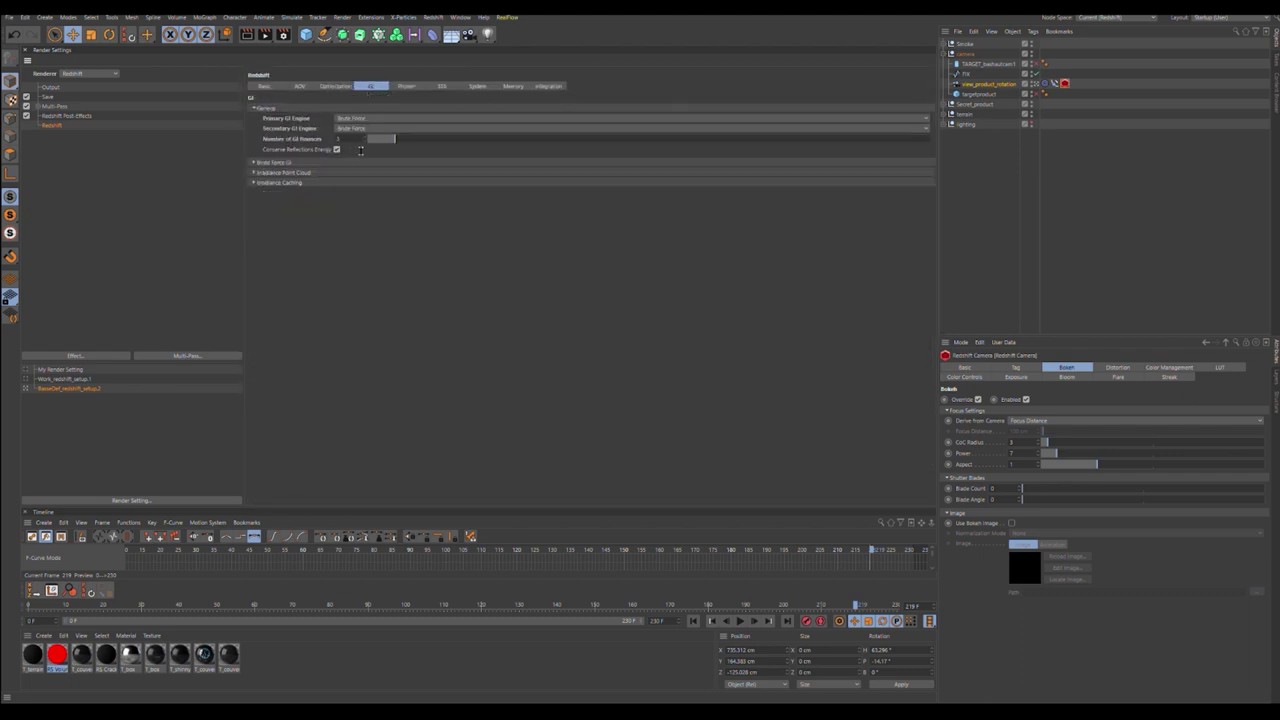
{"action": "left_click", "coordinate": [334, 86]}
{"action": "left_click", "coordinate": [334, 86]}
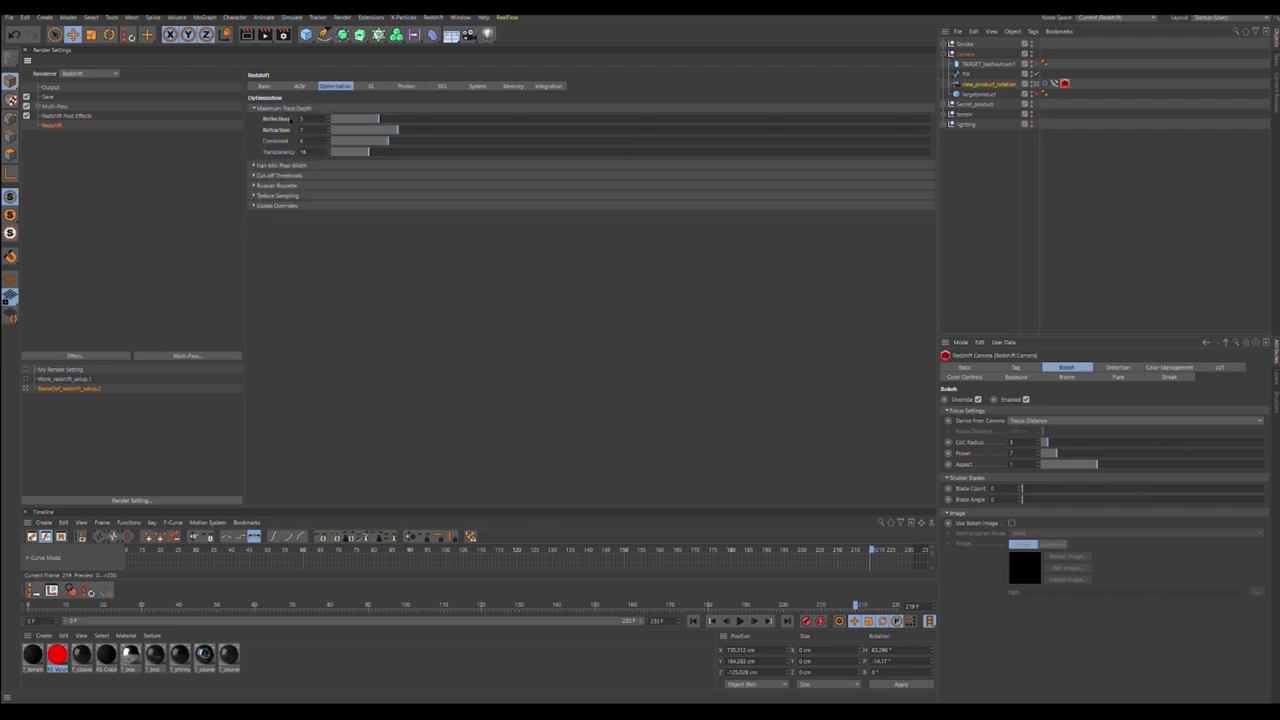
{"action": "left_click", "coordinate": [264, 86]}
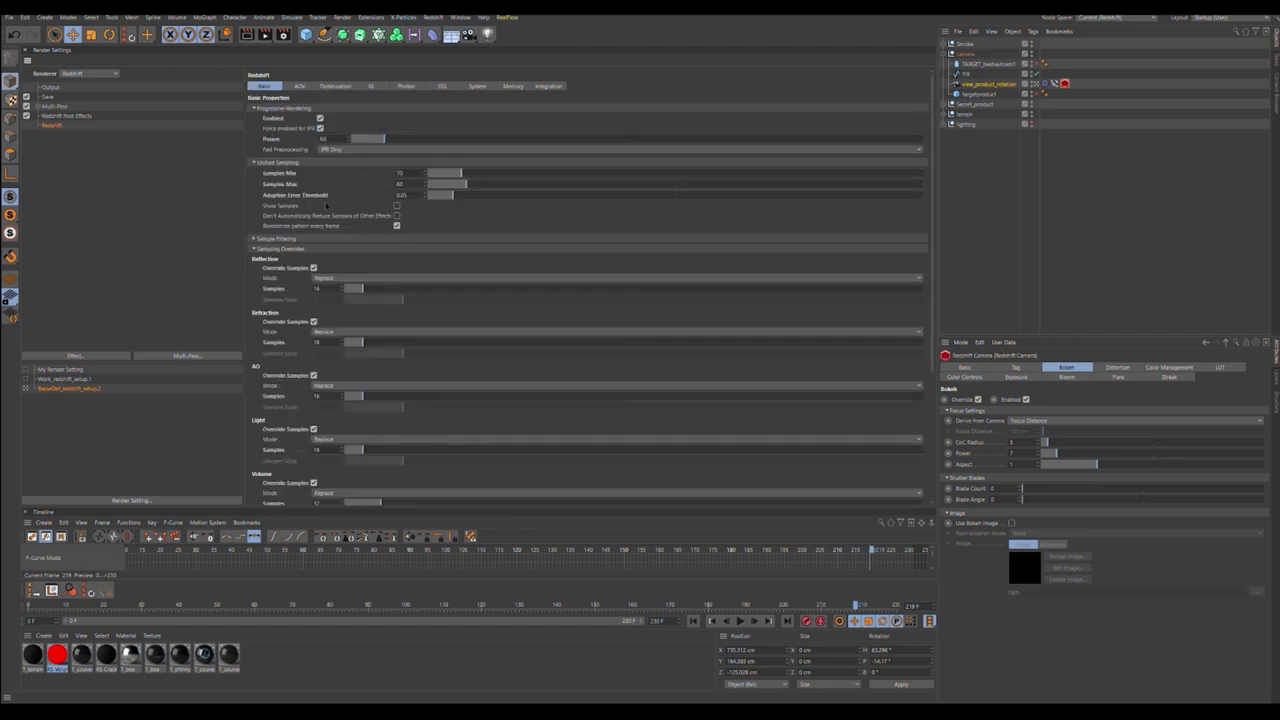
Step: Lay out the Unified Sampling, Sample Filtering and Sampling Overrides groups together in the Basic properties for comparison
{"action": "left_click", "coordinate": [254, 162]}
{"action": "left_click", "coordinate": [254, 183]}
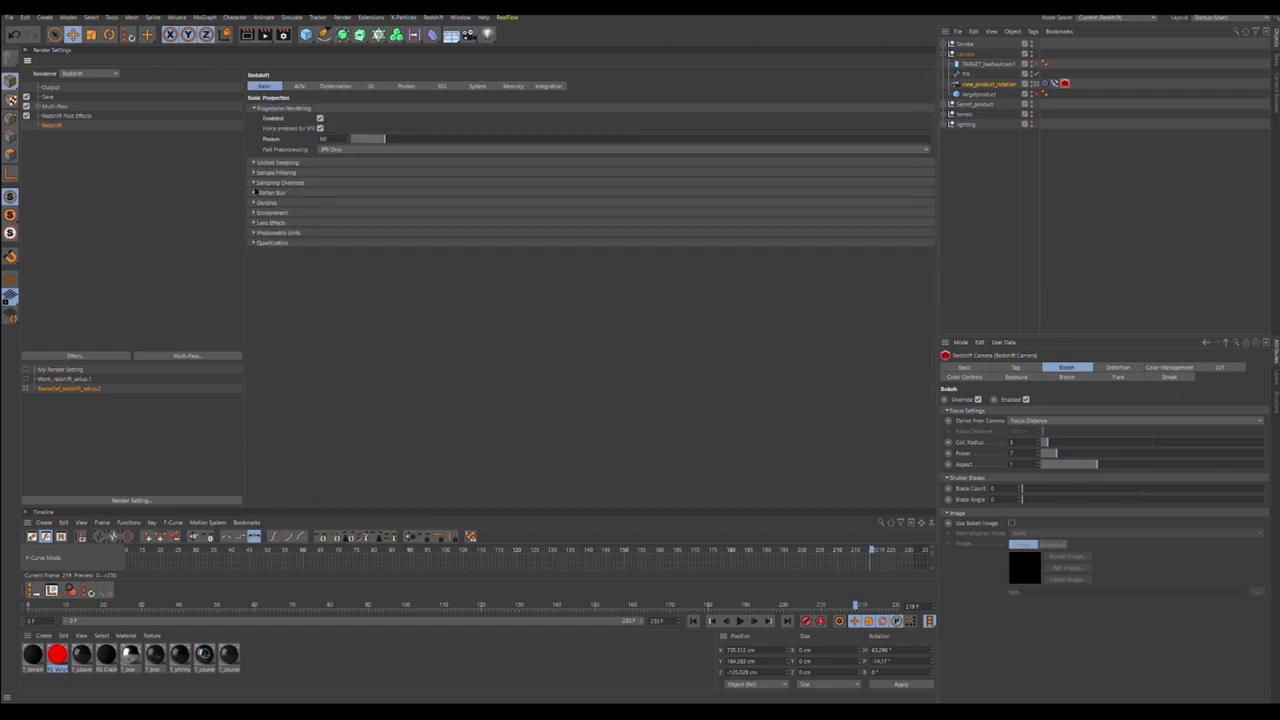
{"action": "left_click", "coordinate": [254, 109]}
{"action": "left_click", "coordinate": [254, 109]}
{"action": "left_click", "coordinate": [254, 162]}
{"action": "left_click", "coordinate": [254, 238]}
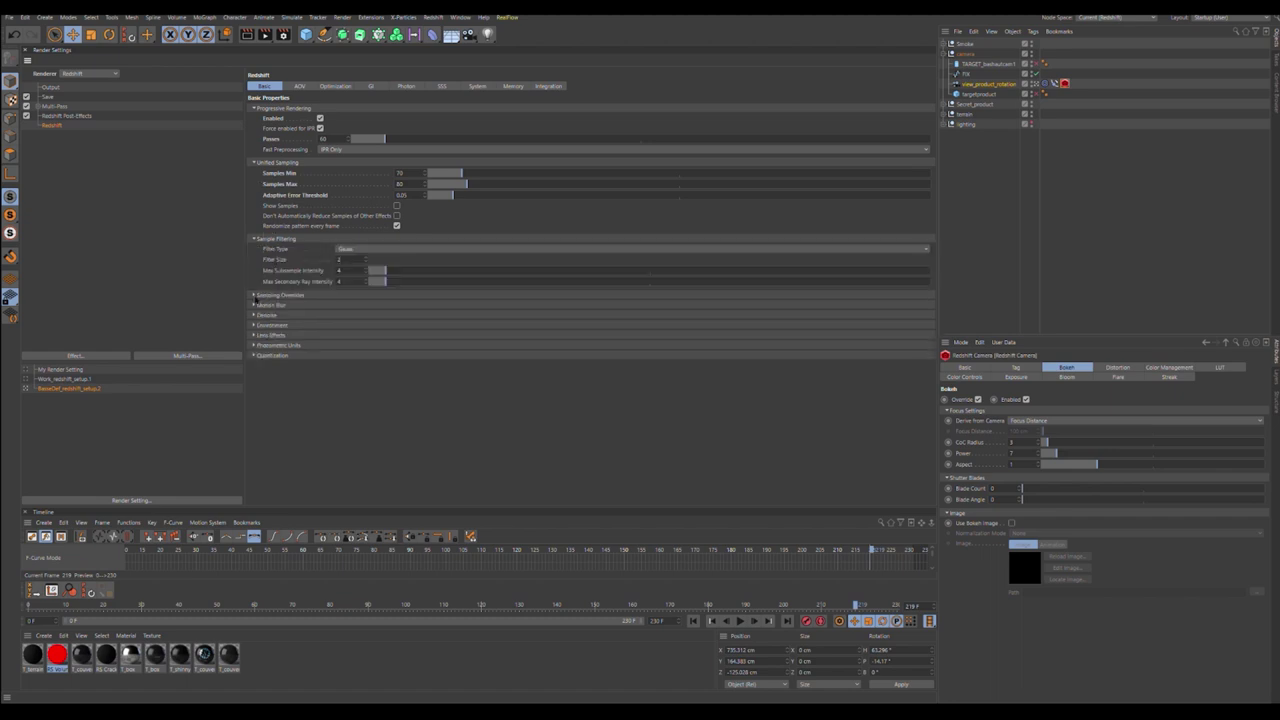
{"action": "left_click", "coordinate": [254, 295]}
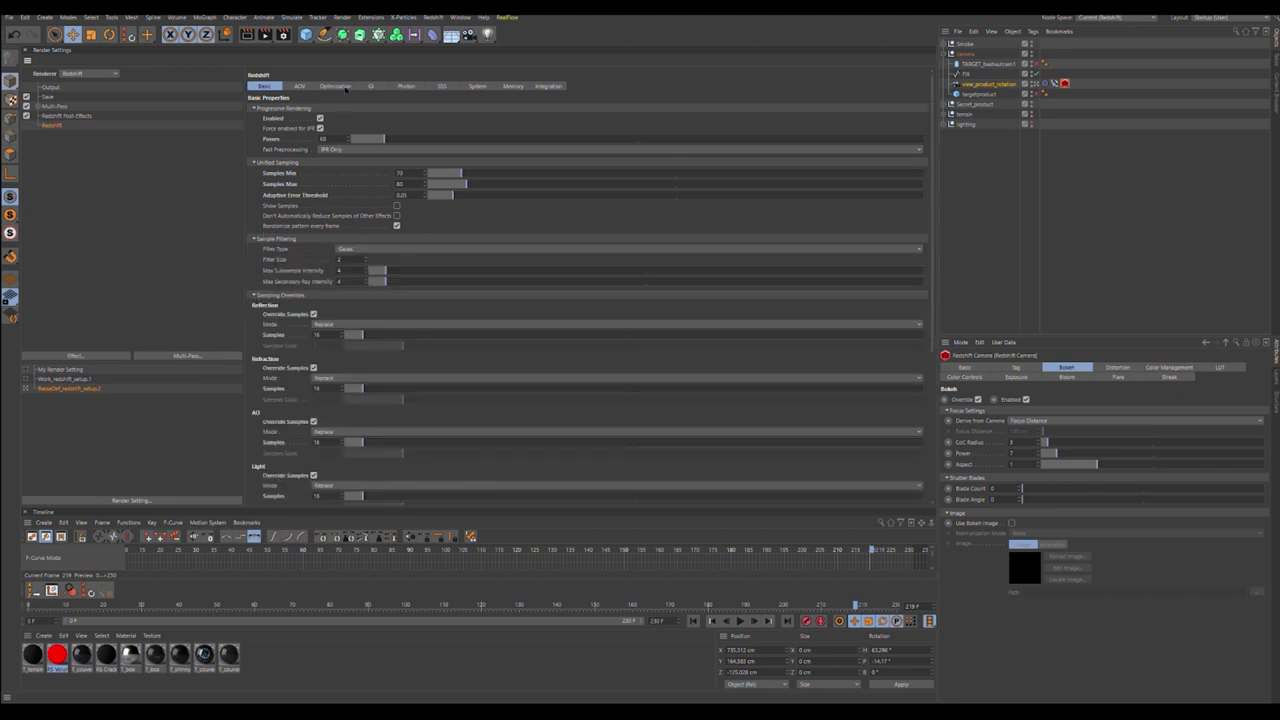
Step: Recheck the Optimization and GI settings, and review the render's Output size, frame range and Save options
{"action": "left_click", "coordinate": [337, 86]}
{"action": "left_click", "coordinate": [370, 86]}
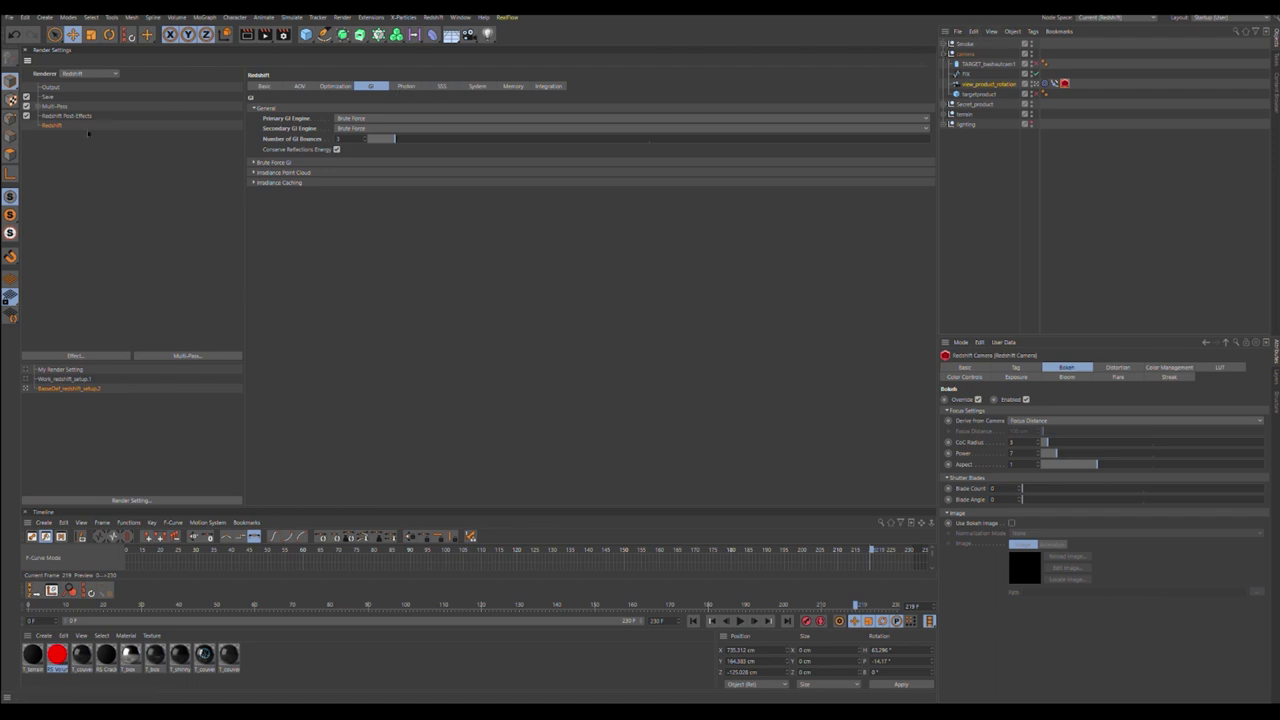
{"action": "left_click", "coordinate": [51, 88]}
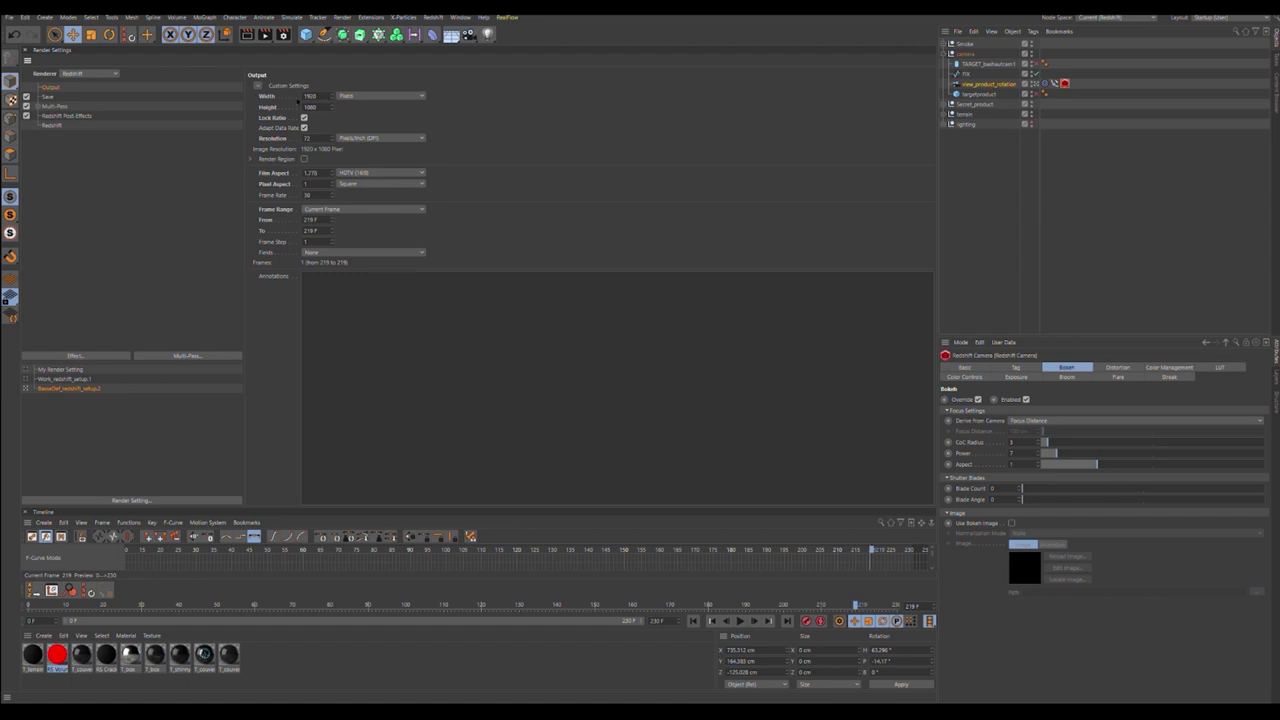
{"action": "left_click", "coordinate": [46, 96]}
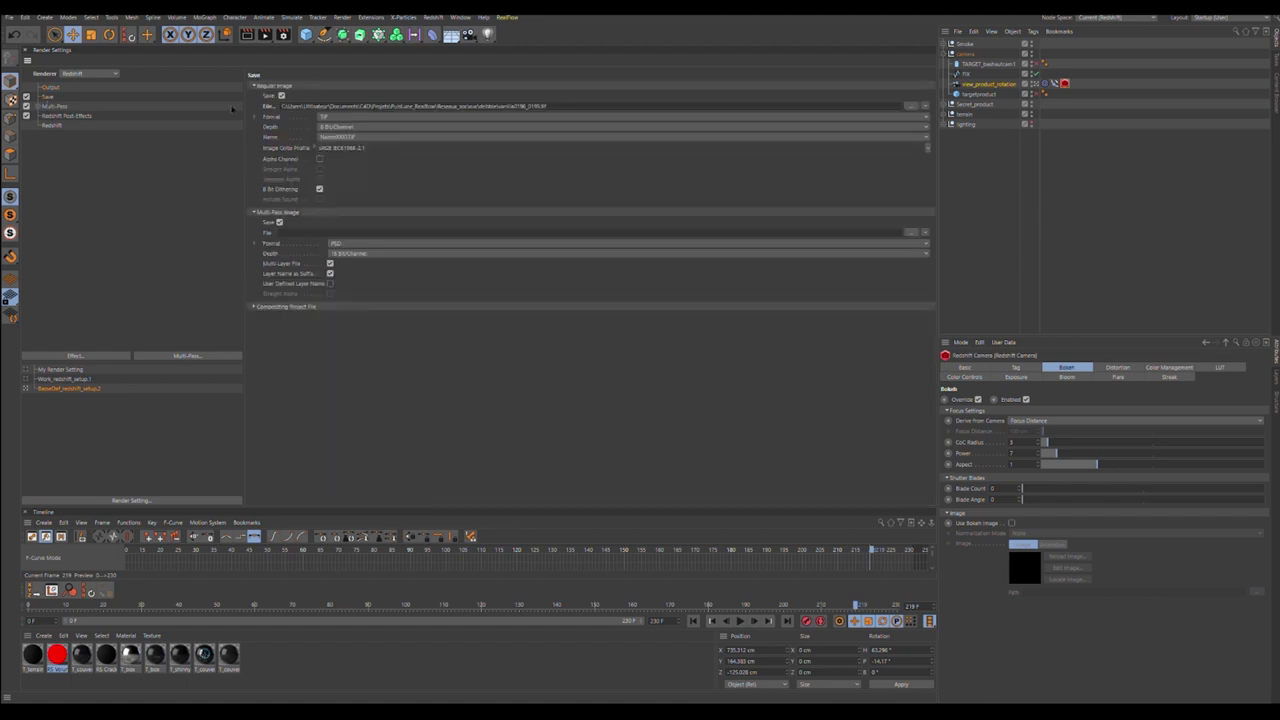
{"action": "left_click", "coordinate": [49, 88]}
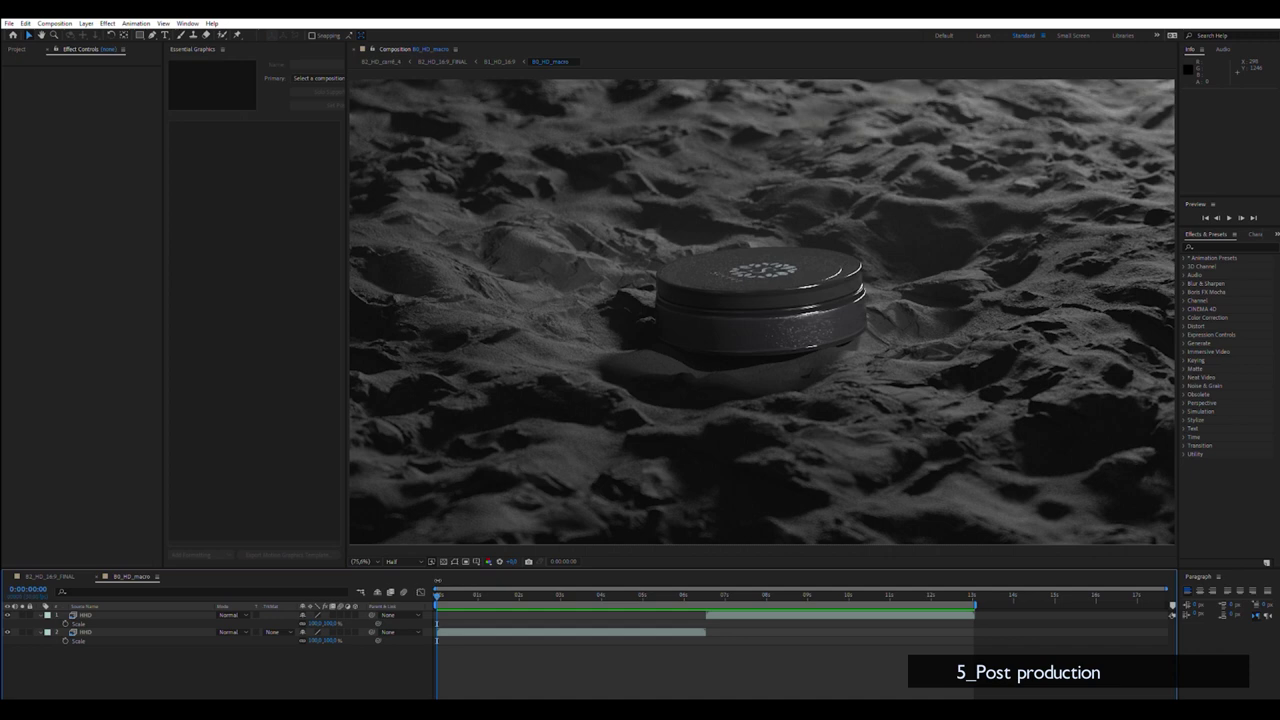
Step: Switch to After Effects, preview the rendered B0_HD_macro composition, and open the B2_HD_16:9_FINAL composition
{"action": "key", "text": "space"}
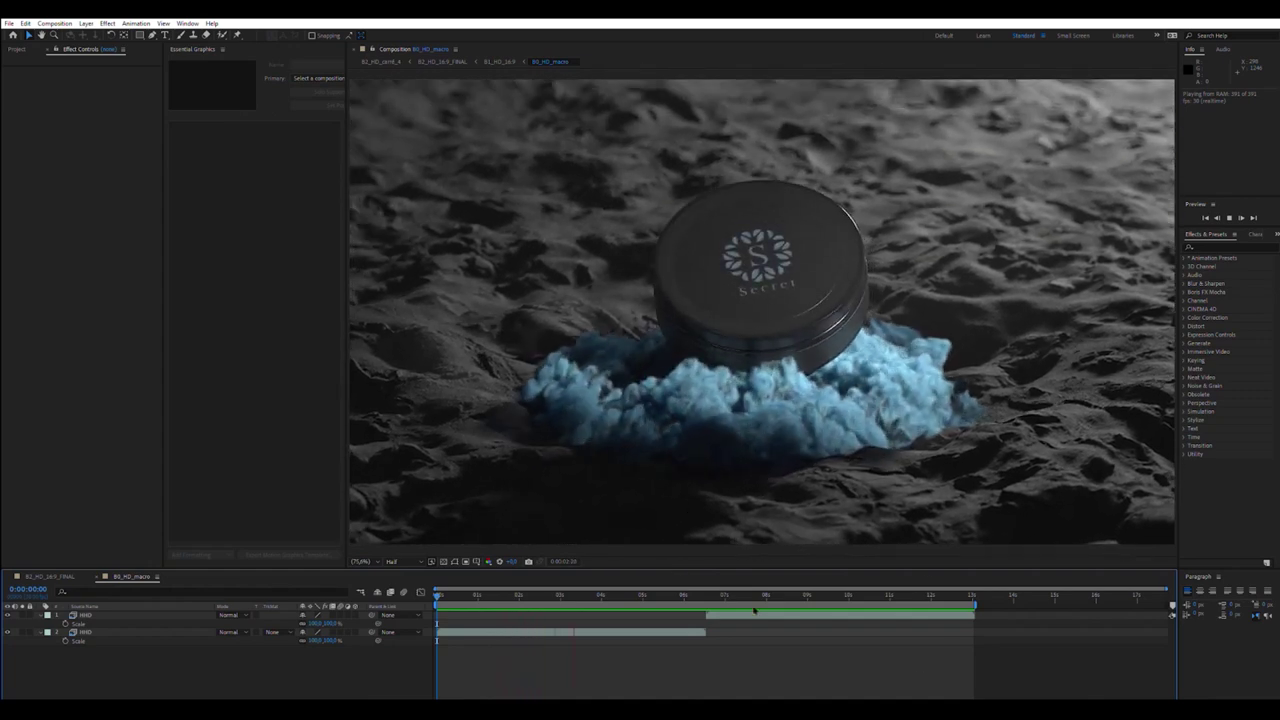
{"action": "left_click_drag", "start_coordinate": [654, 594], "coordinate": [471, 594]}
{"action": "left_click", "coordinate": [50, 576]}
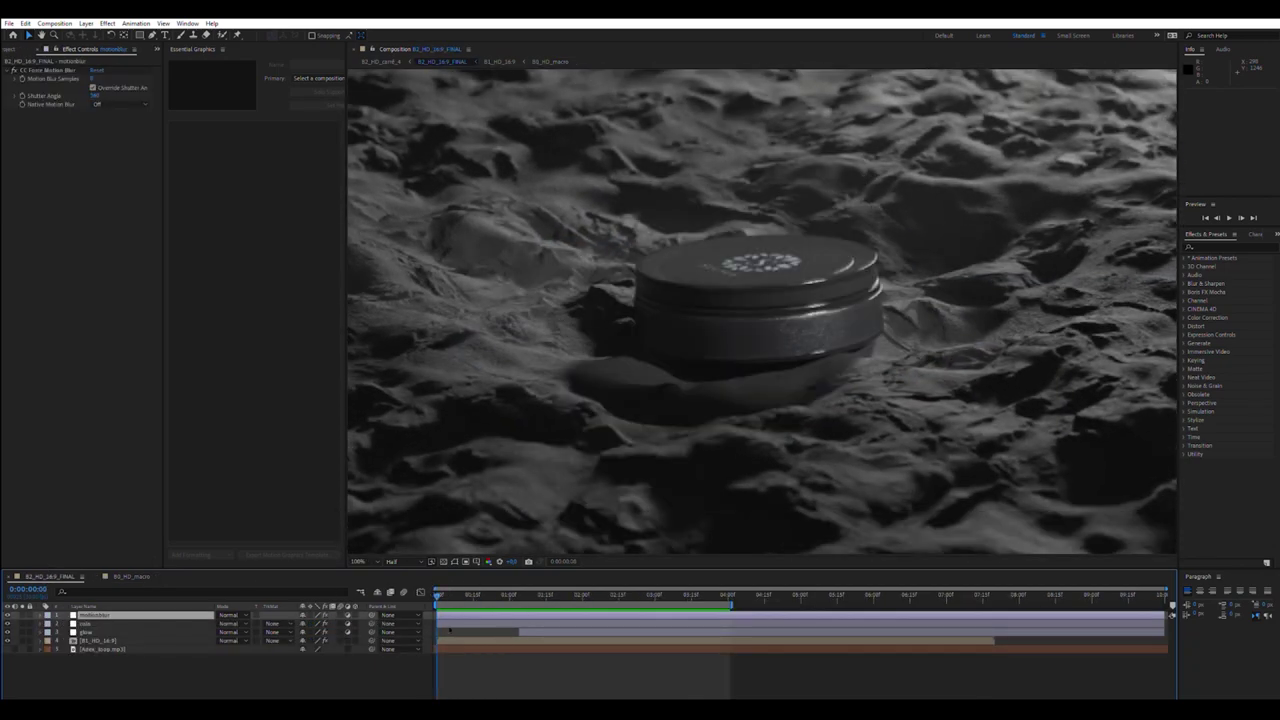
Step: Select the B1_HD_16:9 layer, scrub into its early frames, and reveal the Timewarp effect's Speed keyframes
{"action": "left_click", "coordinate": [447, 637]}
{"action": "left_click_drag", "start_coordinate": [449, 594], "coordinate": [490, 594]}
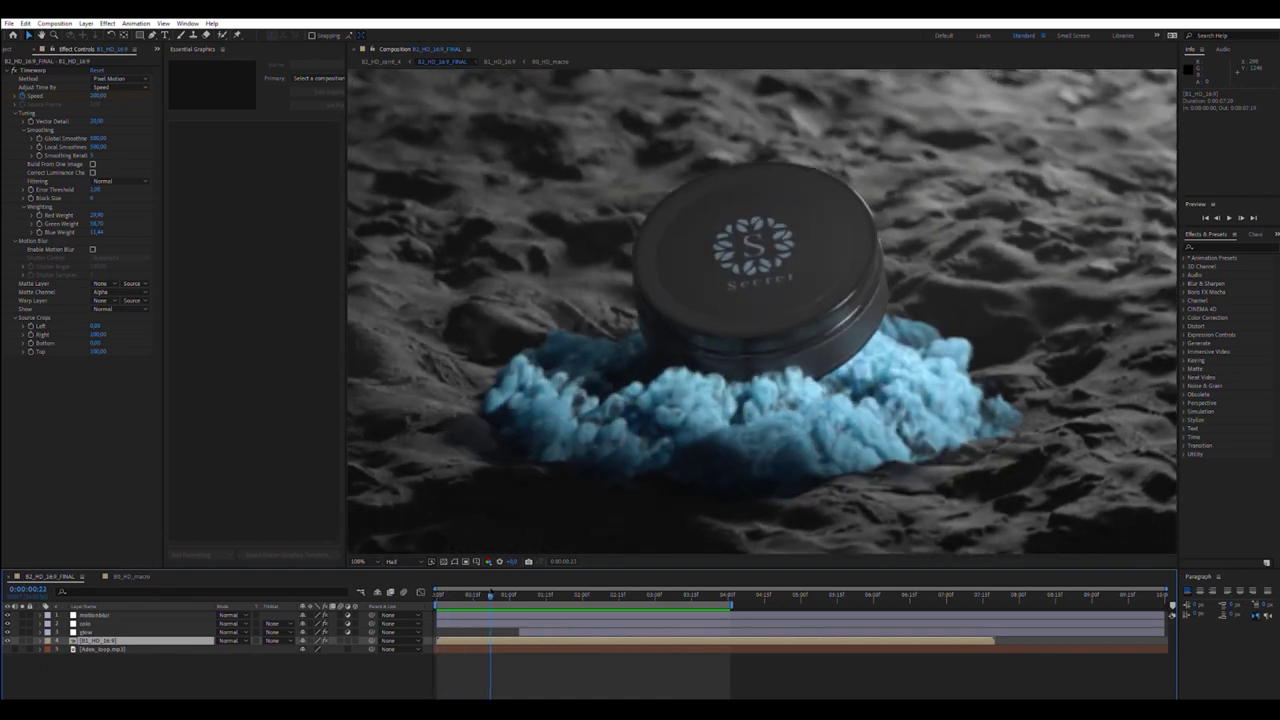
{"action": "left_click", "coordinate": [35, 70]}
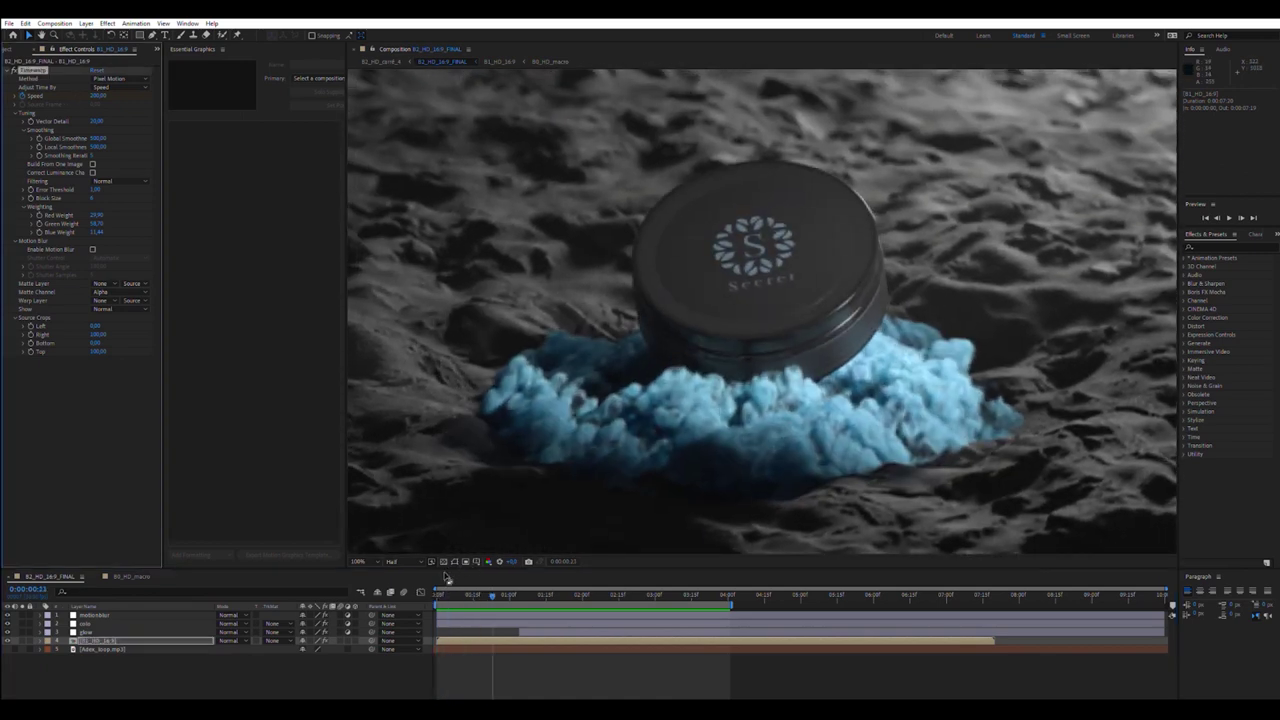
{"action": "key", "text": "u"}
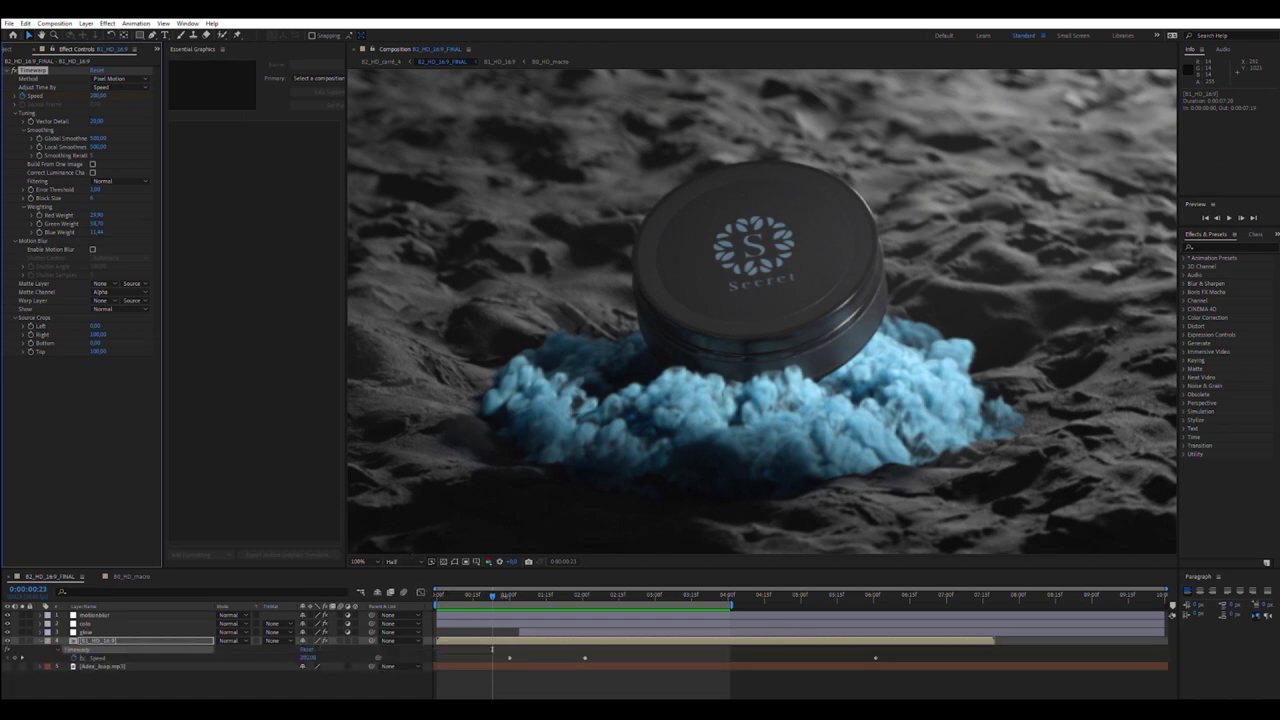
Step: Move through the three Timewarp Speed keyframes to examine the retiming of the jar and smoke at each one
{"action": "key", "text": "k"}
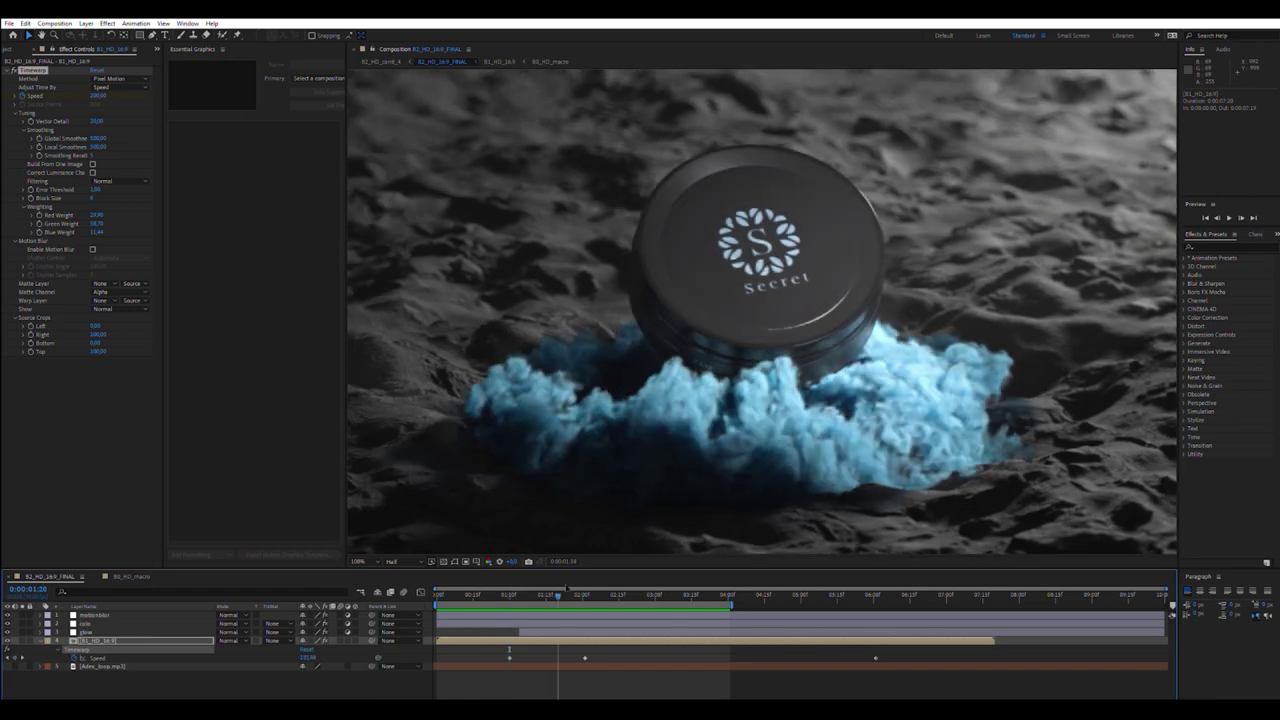
{"action": "left_click_drag", "start_coordinate": [510, 593], "coordinate": [586, 593]}
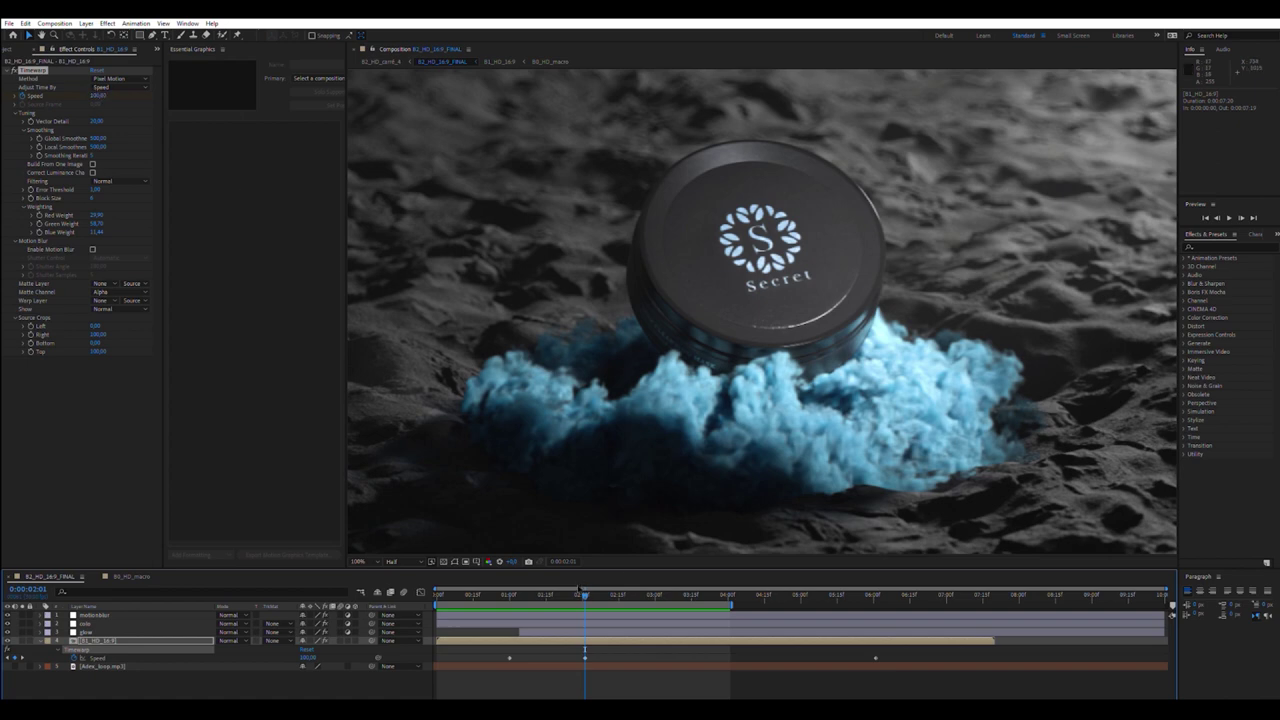
{"action": "mouse_move", "coordinate": [585, 592]}
{"action": "left_mouse_down"}
{"action": "mouse_move", "coordinate": [530, 591]}
{"action": "mouse_move", "coordinate": [582, 588]}
{"action": "left_mouse_up"}
{"action": "key", "text": "k"}
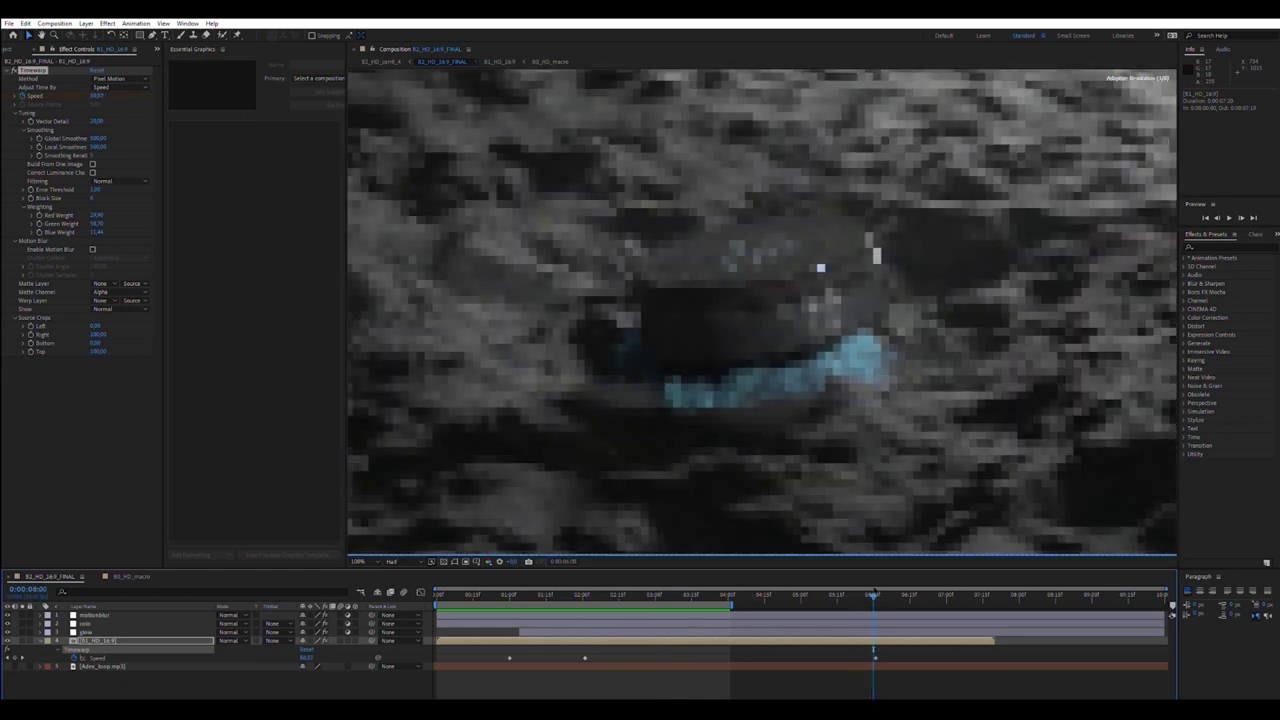
{"action": "left_click_drag", "start_coordinate": [874, 590], "coordinate": [876, 590]}
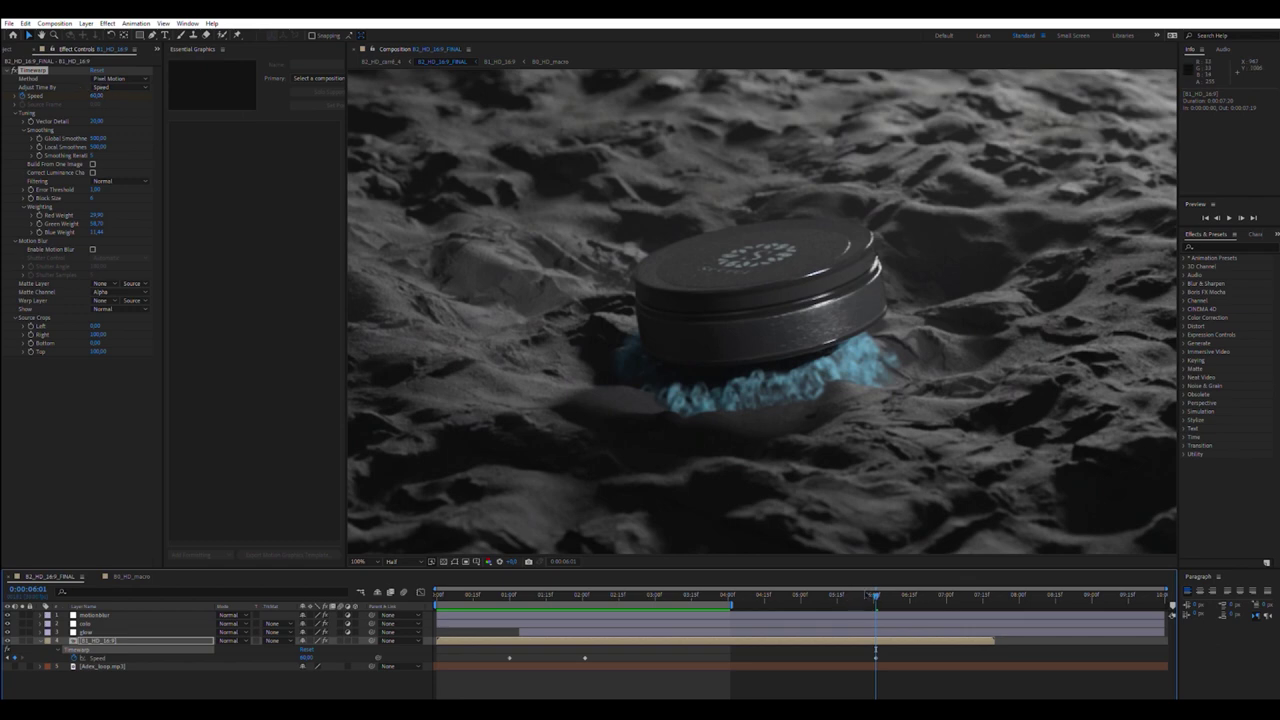
Step: Play the final composition from the beginning to check the retimed jar animation, and stop the preview
{"action": "left_click_drag", "start_coordinate": [870, 597], "coordinate": [548, 605]}
{"action": "key", "text": "space"}
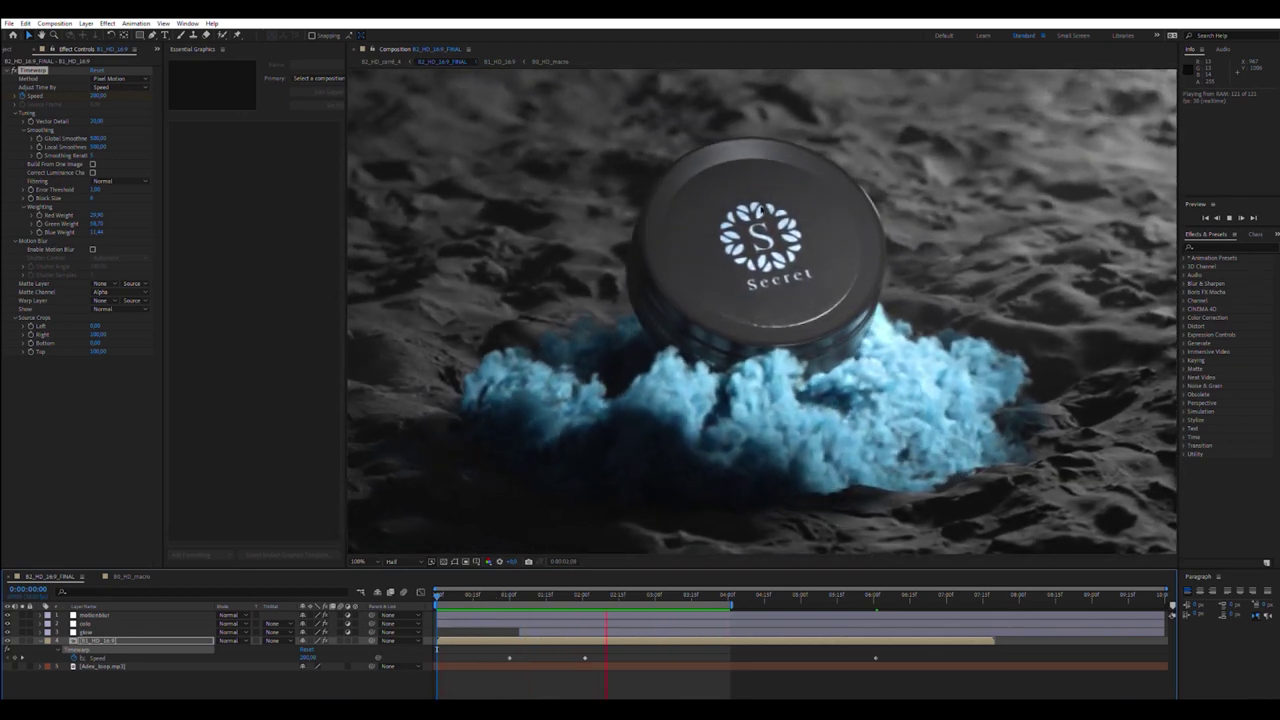
{"action": "key", "text": "space"}
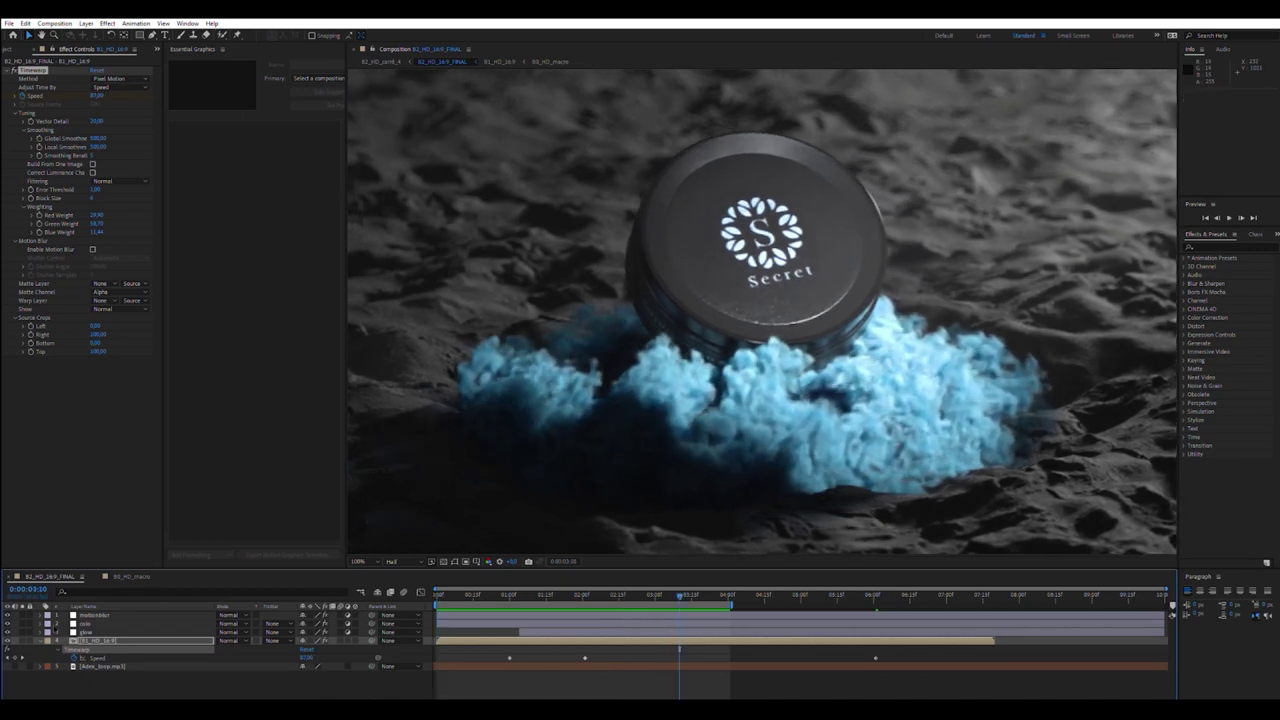
Step: Select the glow layer, reveal its Glow effect properties, and show its mask outline around the logo on the jar lid
{"action": "left_click", "coordinate": [88, 630]}
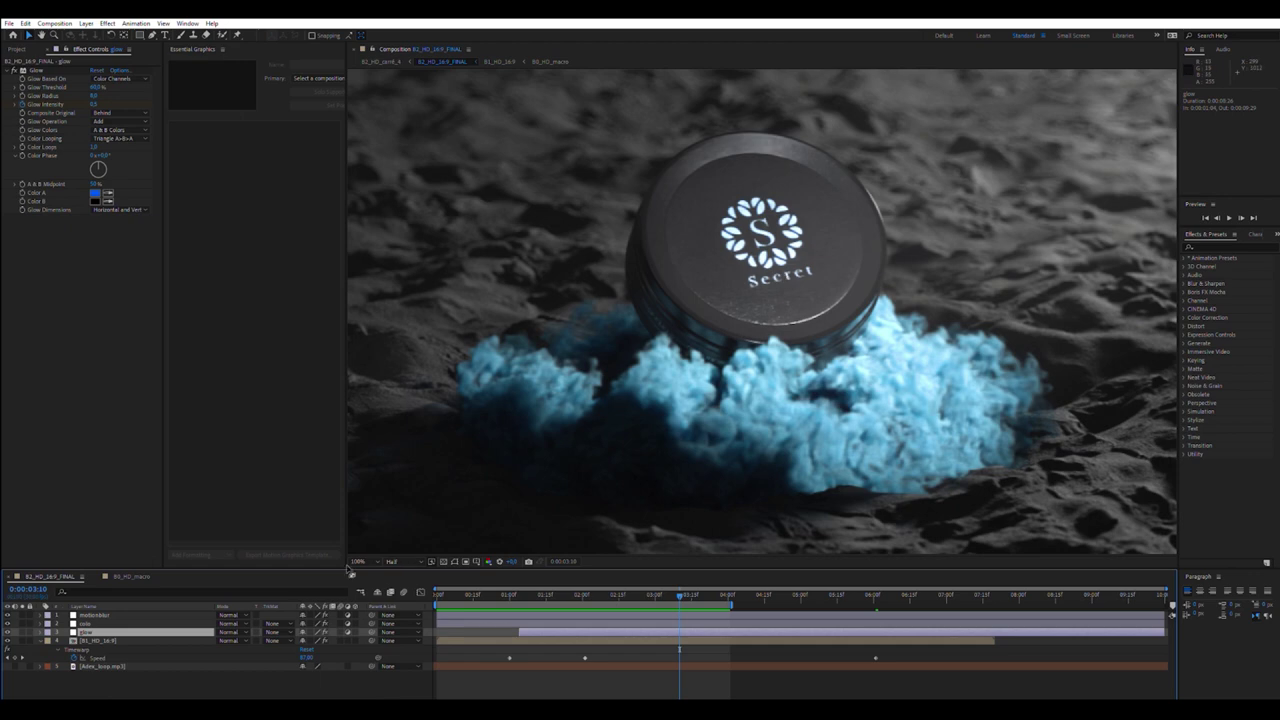
{"action": "left_click", "coordinate": [40, 632]}
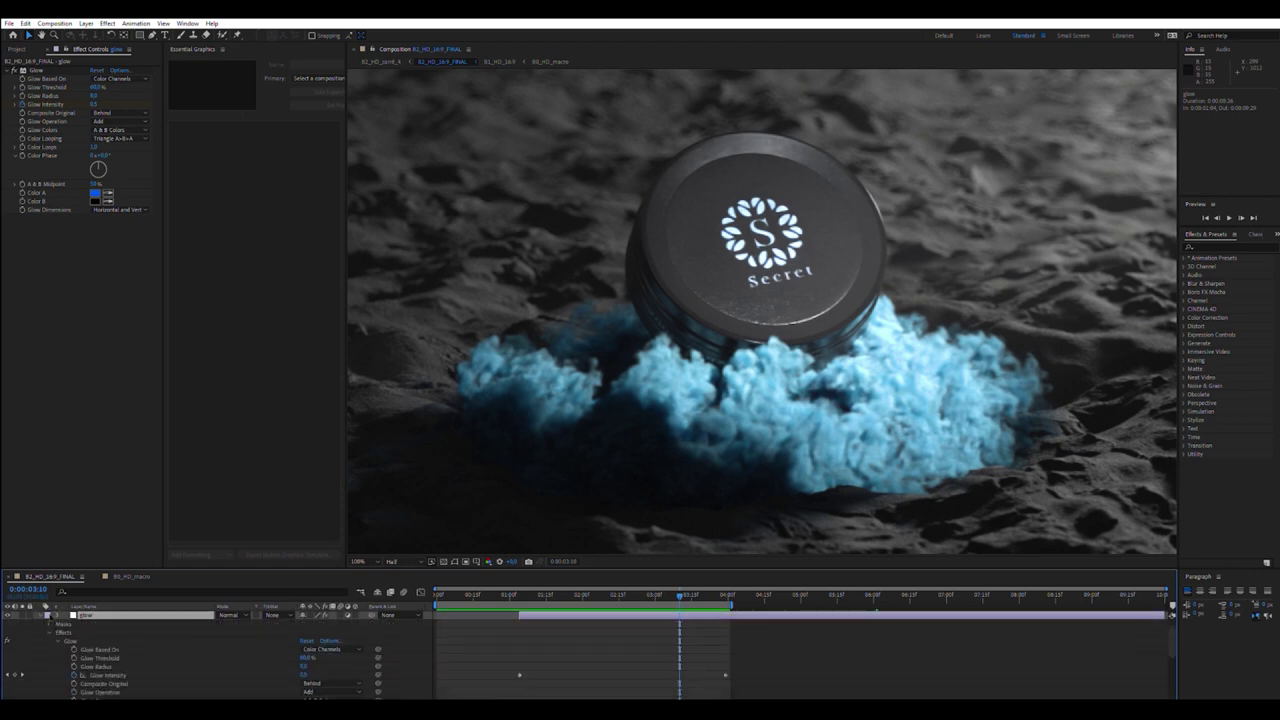
{"action": "key", "text": "ctrl+shift+n"}
{"action": "left_click", "coordinate": [466, 561]}
{"action": "left_click", "coordinate": [454, 561]}
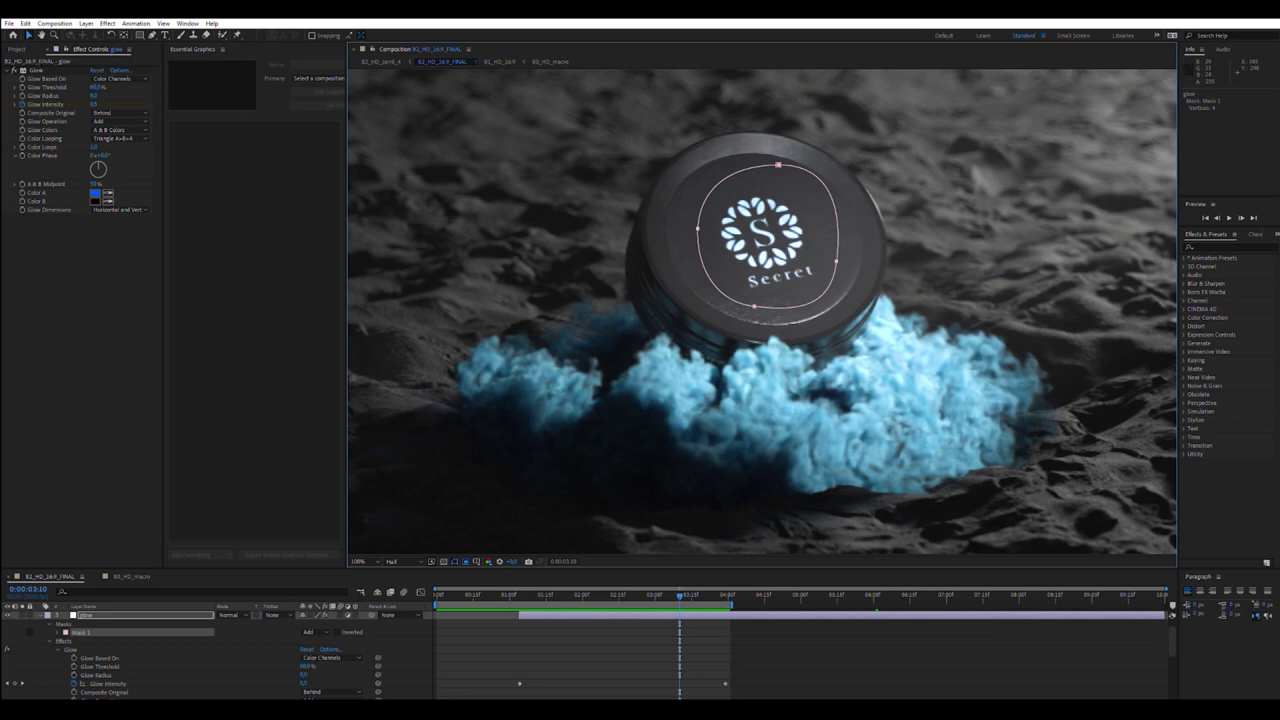
Step: Compare the logo with the glow layer hidden and shown, and scrub between its Glow Intensity keyframes to examine the animated glow
{"action": "left_click_drag", "start_coordinate": [672, 595], "coordinate": [718, 589]}
{"action": "left_click", "coordinate": [86, 615]}
{"action": "left_click", "coordinate": [7, 615]}
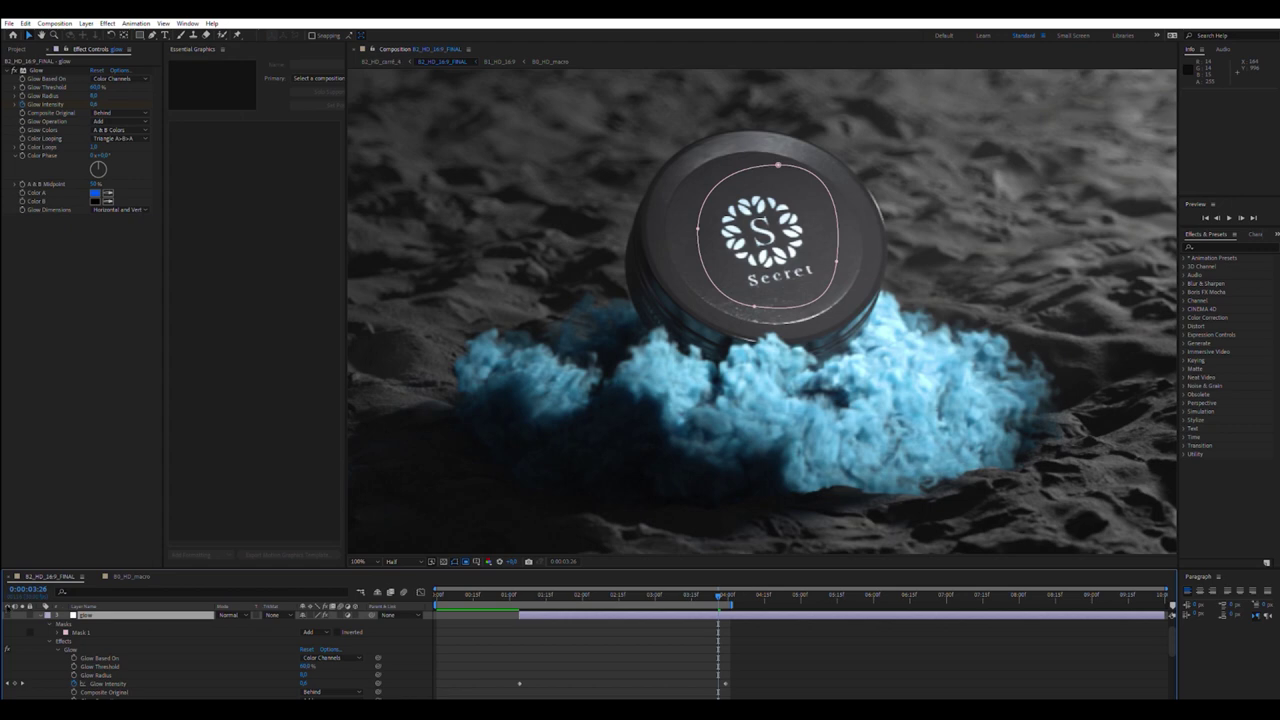
{"action": "key", "text": "ctrl+t"}
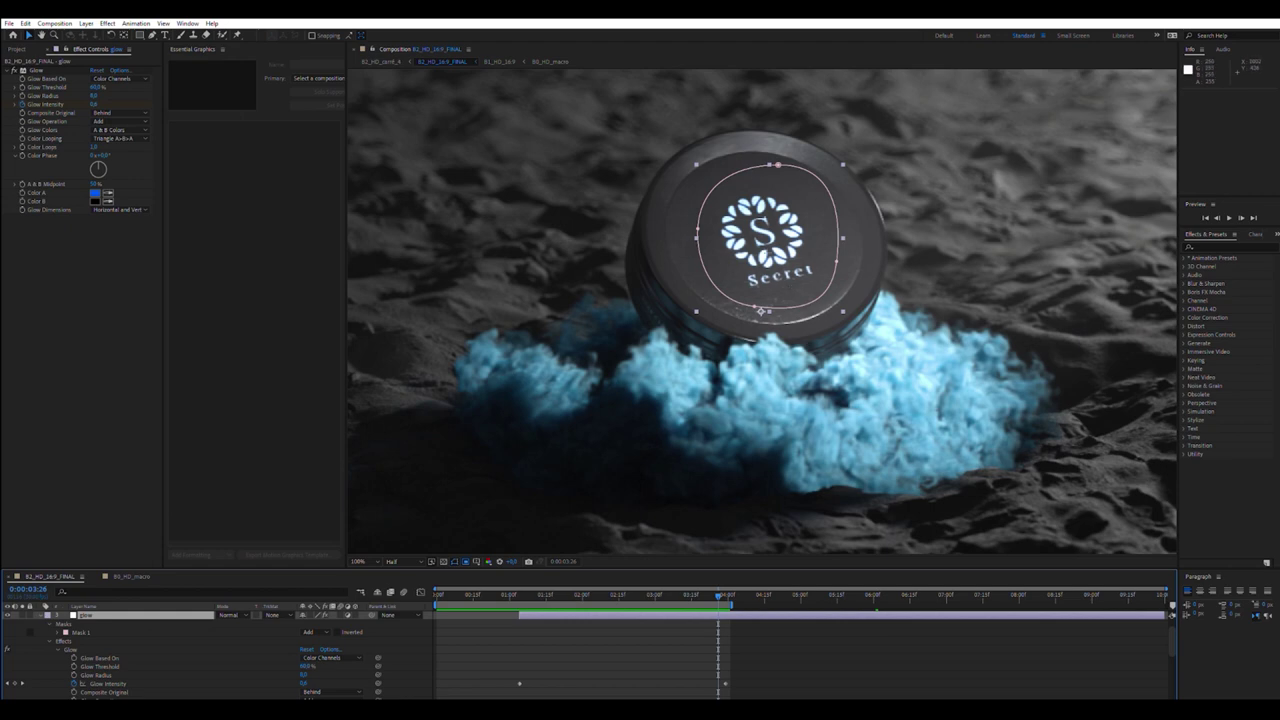
{"action": "left_click", "coordinate": [543, 594]}
{"action": "left_click_drag", "start_coordinate": [541, 593], "coordinate": [724, 582]}
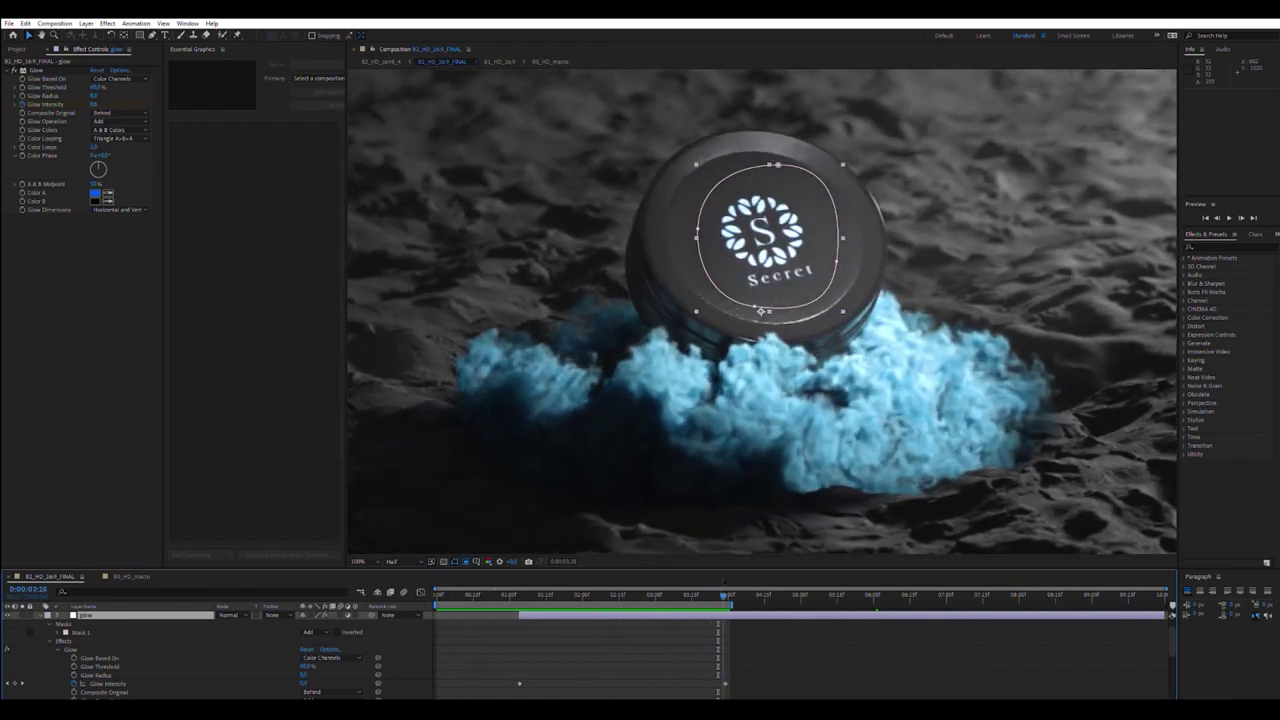
Step: Collapse the glow layer, examine the color correction layer's Lumetri Color curves and basic settings, and toggle its visibility to compare the grade
{"action": "left_click", "coordinate": [41, 615]}
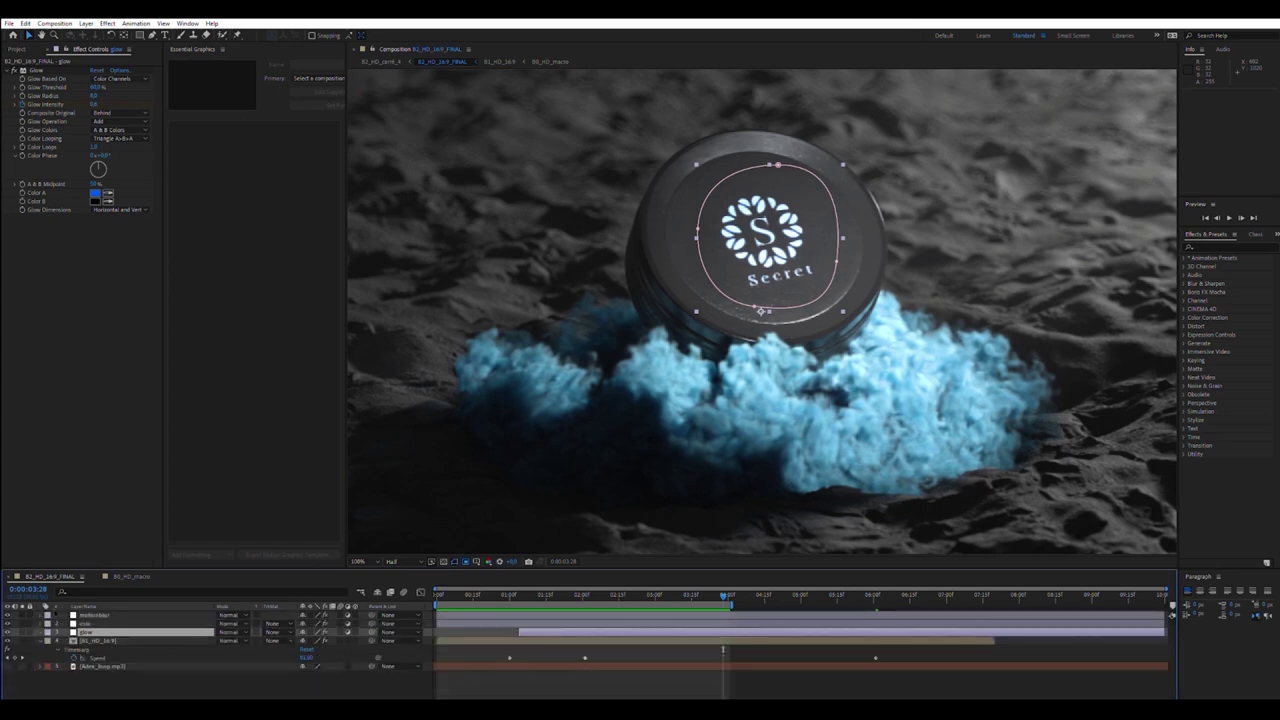
{"action": "left_click", "coordinate": [98, 623]}
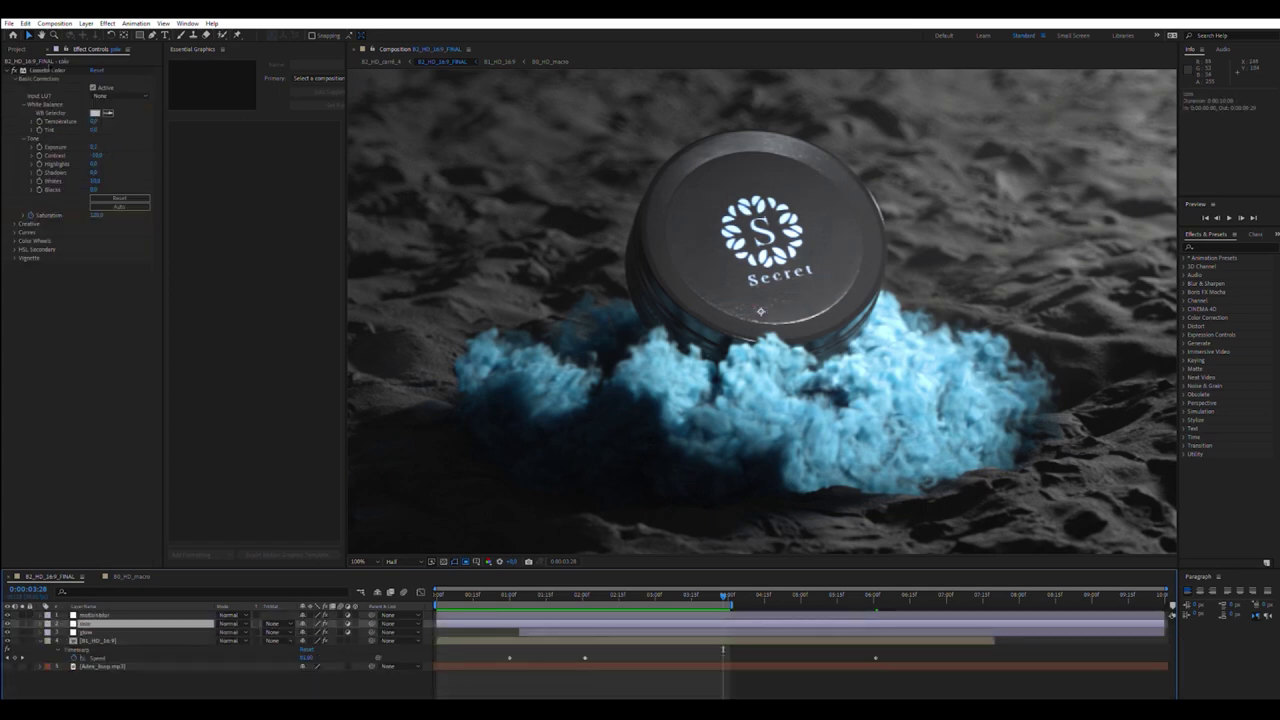
{"action": "left_click", "coordinate": [17, 232]}
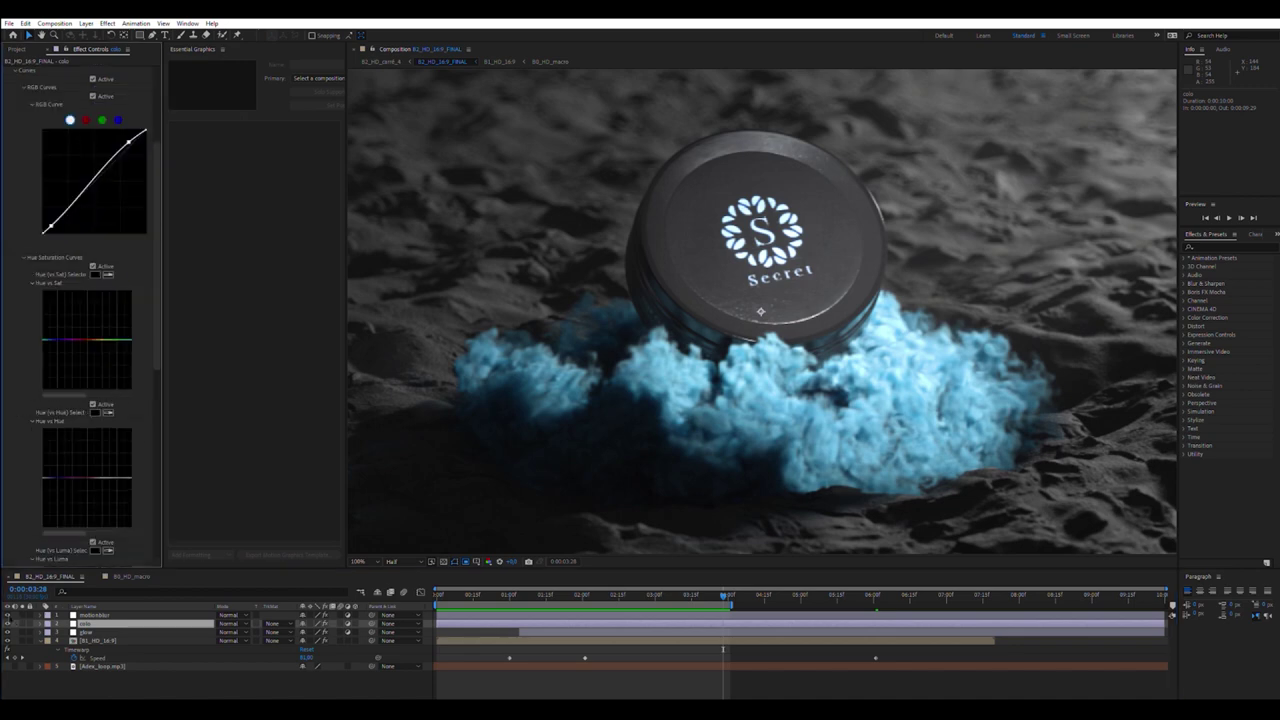
{"action": "left_click", "coordinate": [8, 623]}
{"action": "left_click", "coordinate": [8, 623]}
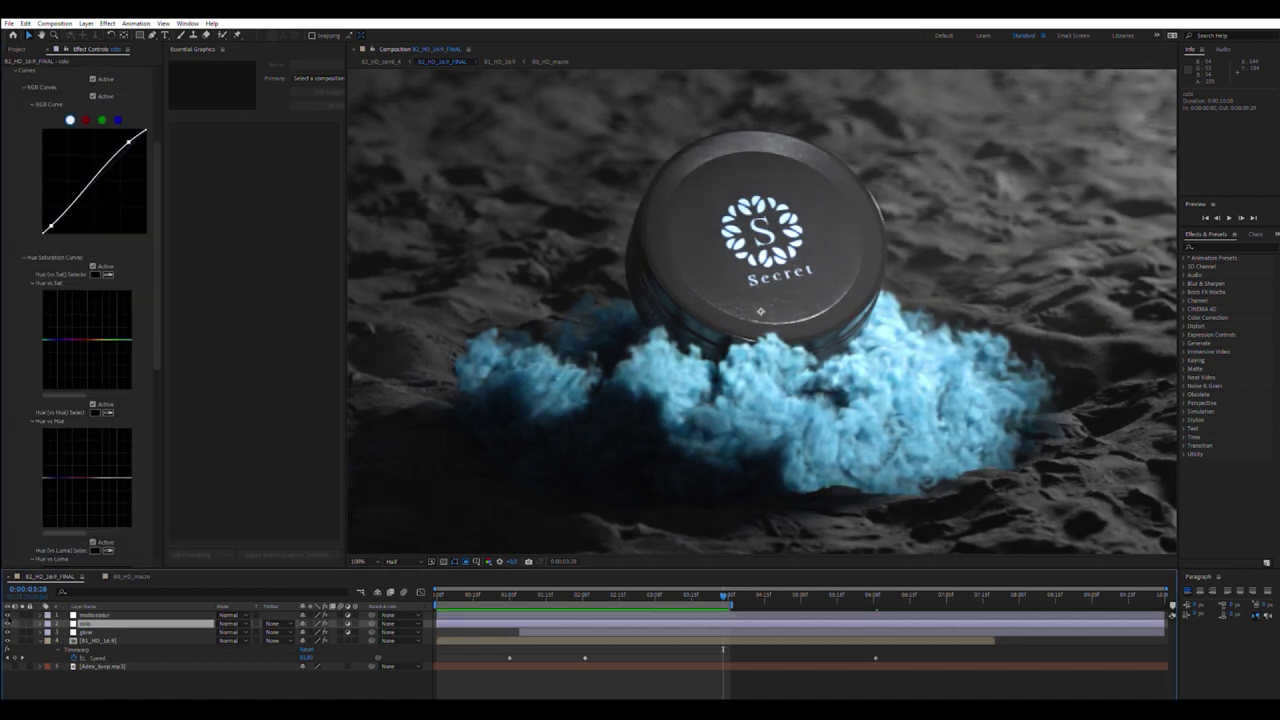
{"action": "left_click_drag", "start_coordinate": [155, 204], "coordinate": [157, 104]}
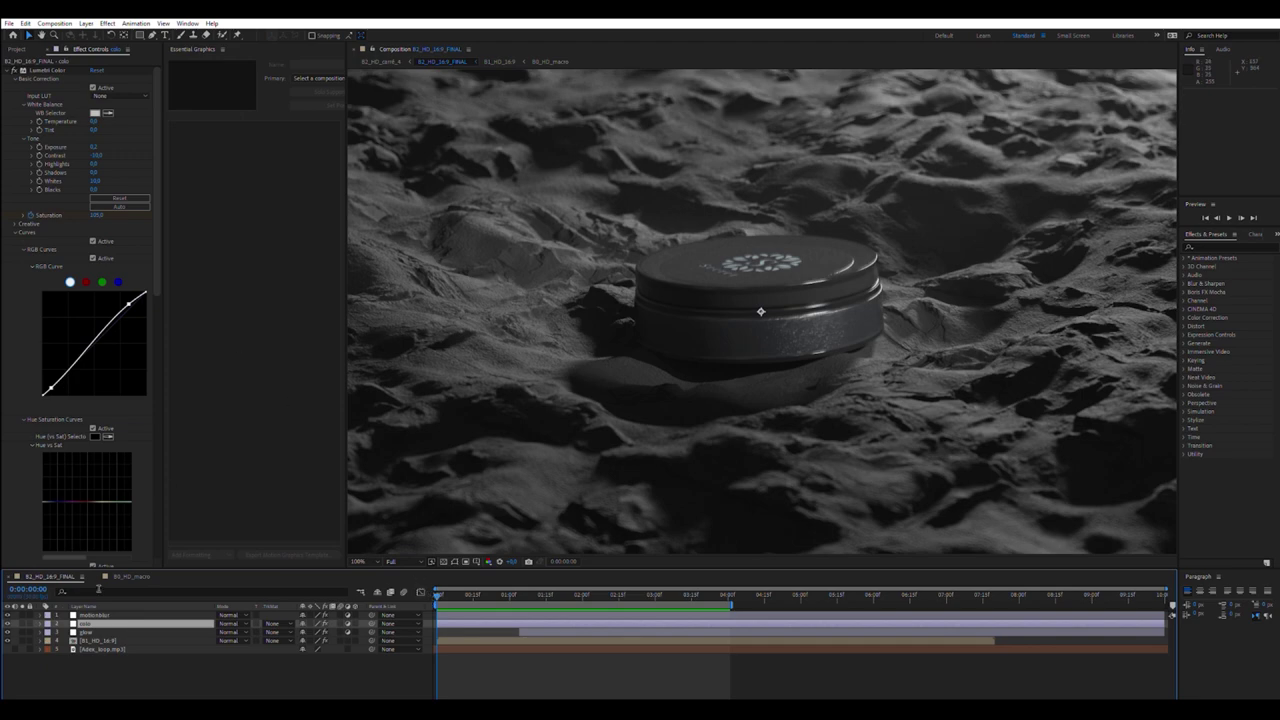
Step: Select the motionblur layer, preview the composition from the start, and scrub back to the early frames to examine CC Force Motion Blur
{"action": "left_click", "coordinate": [103, 615]}
{"action": "key", "text": "space"}
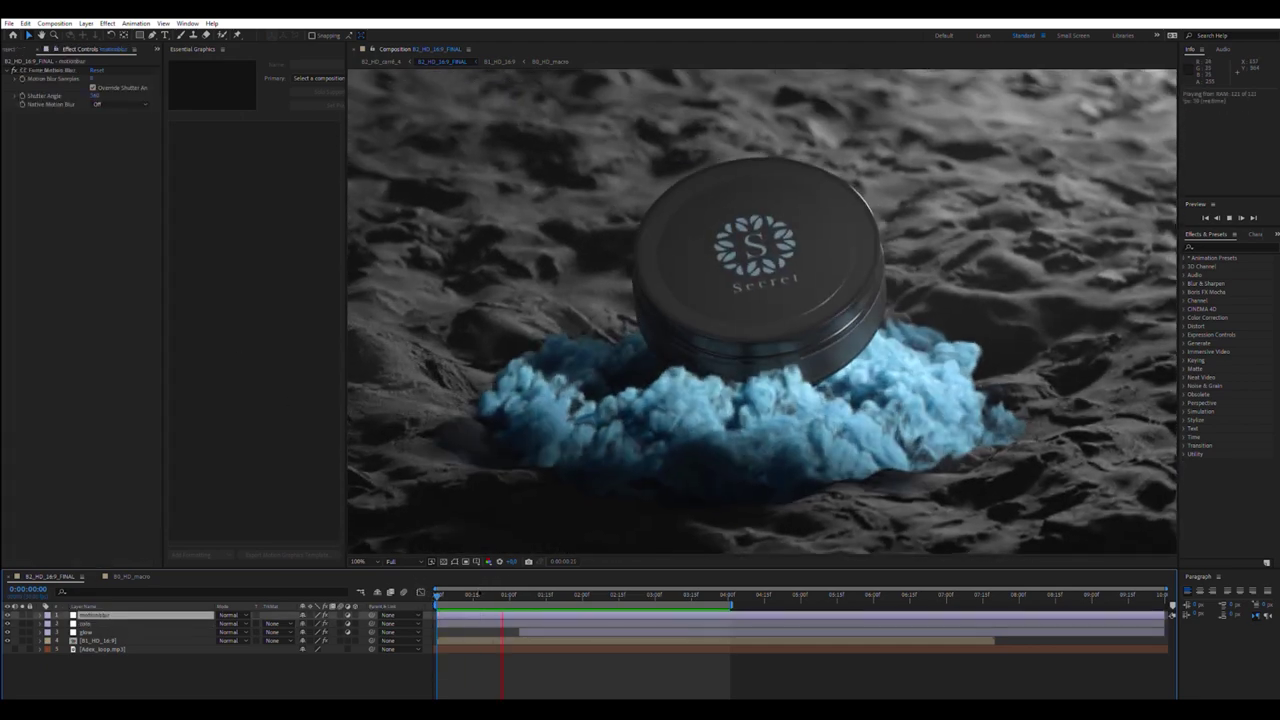
{"action": "key", "text": "space"}
{"action": "left_click_drag", "start_coordinate": [478, 595], "coordinate": [443, 596]}
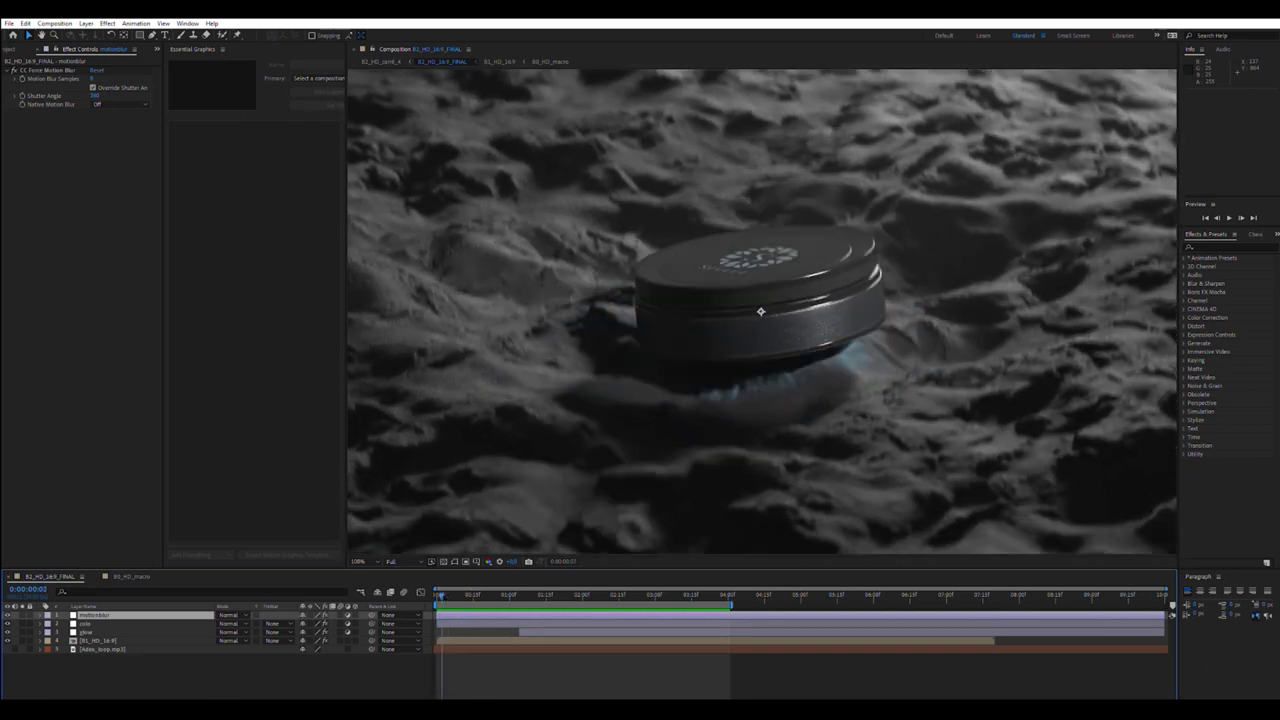